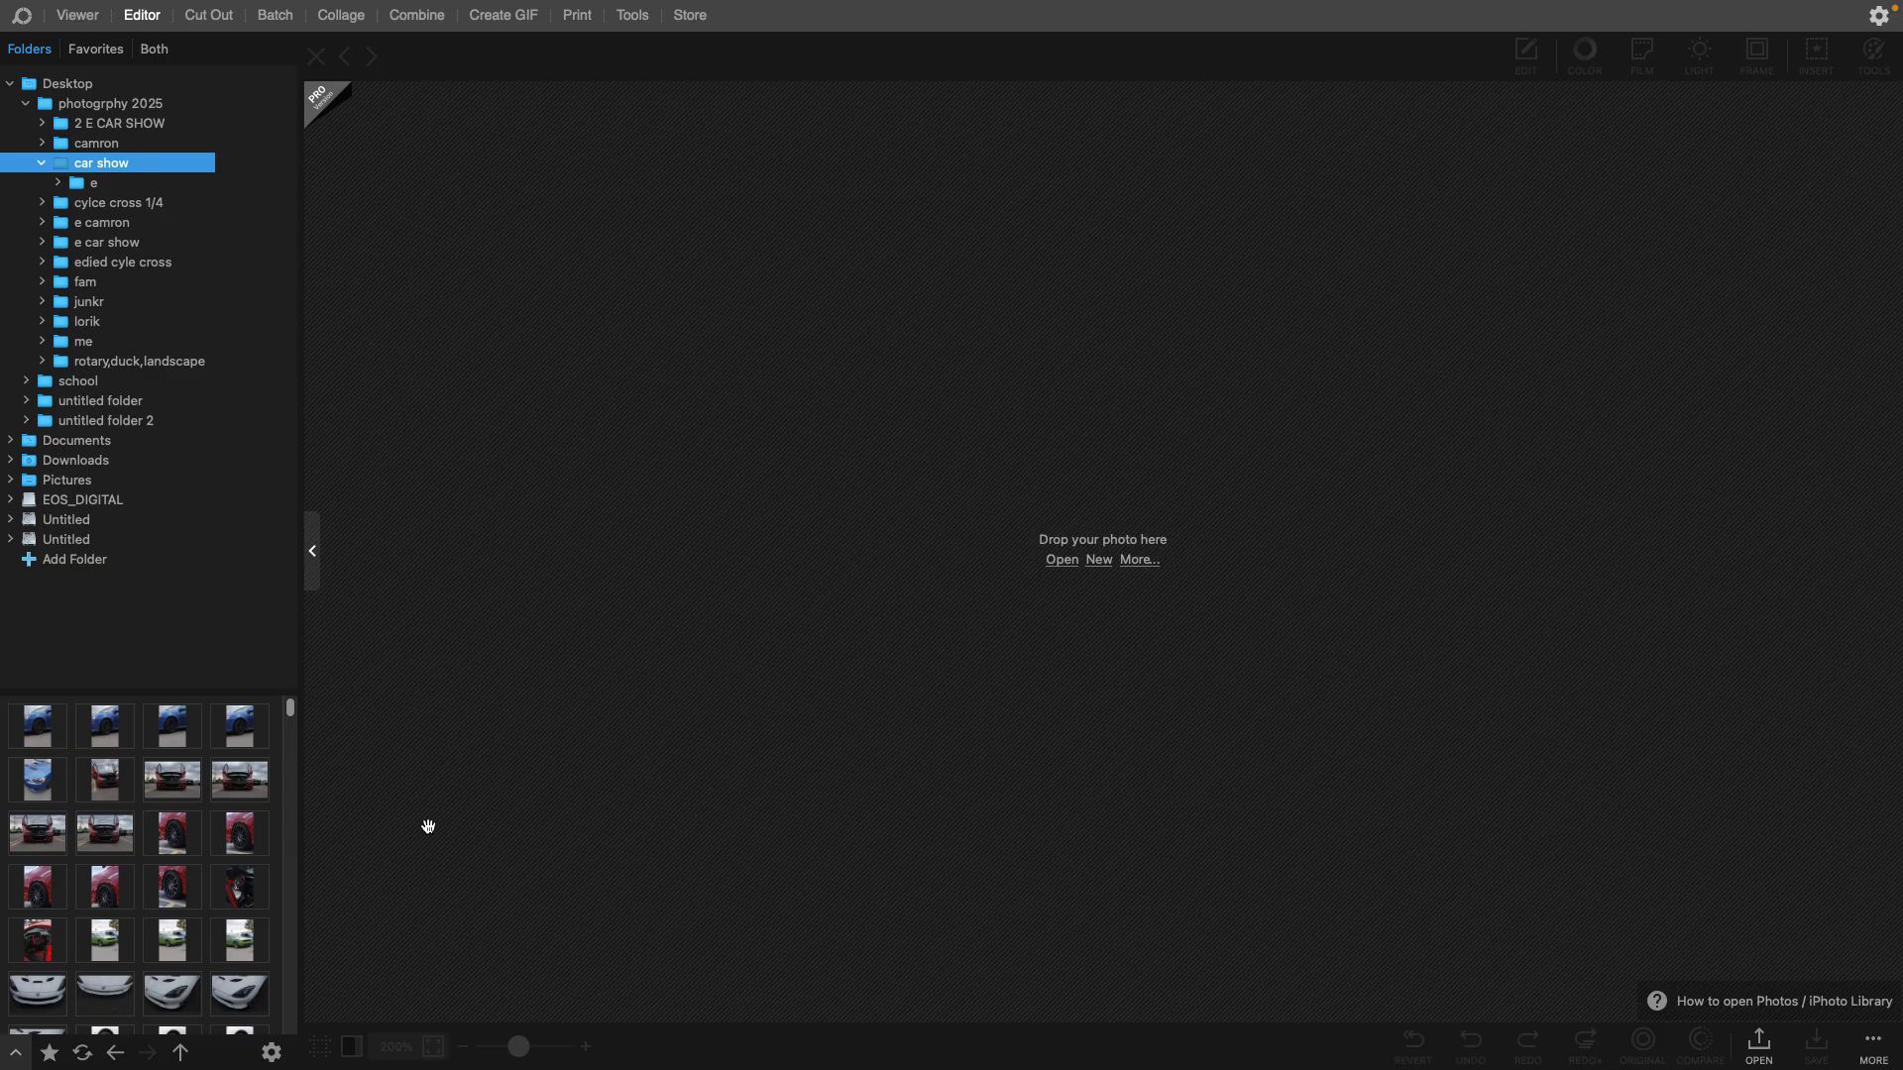
# - Preview the red Honda photos from the car show folder in the editor and open _MG_2076.CR2 for editing
pyautogui.doubleClick(122, 786)
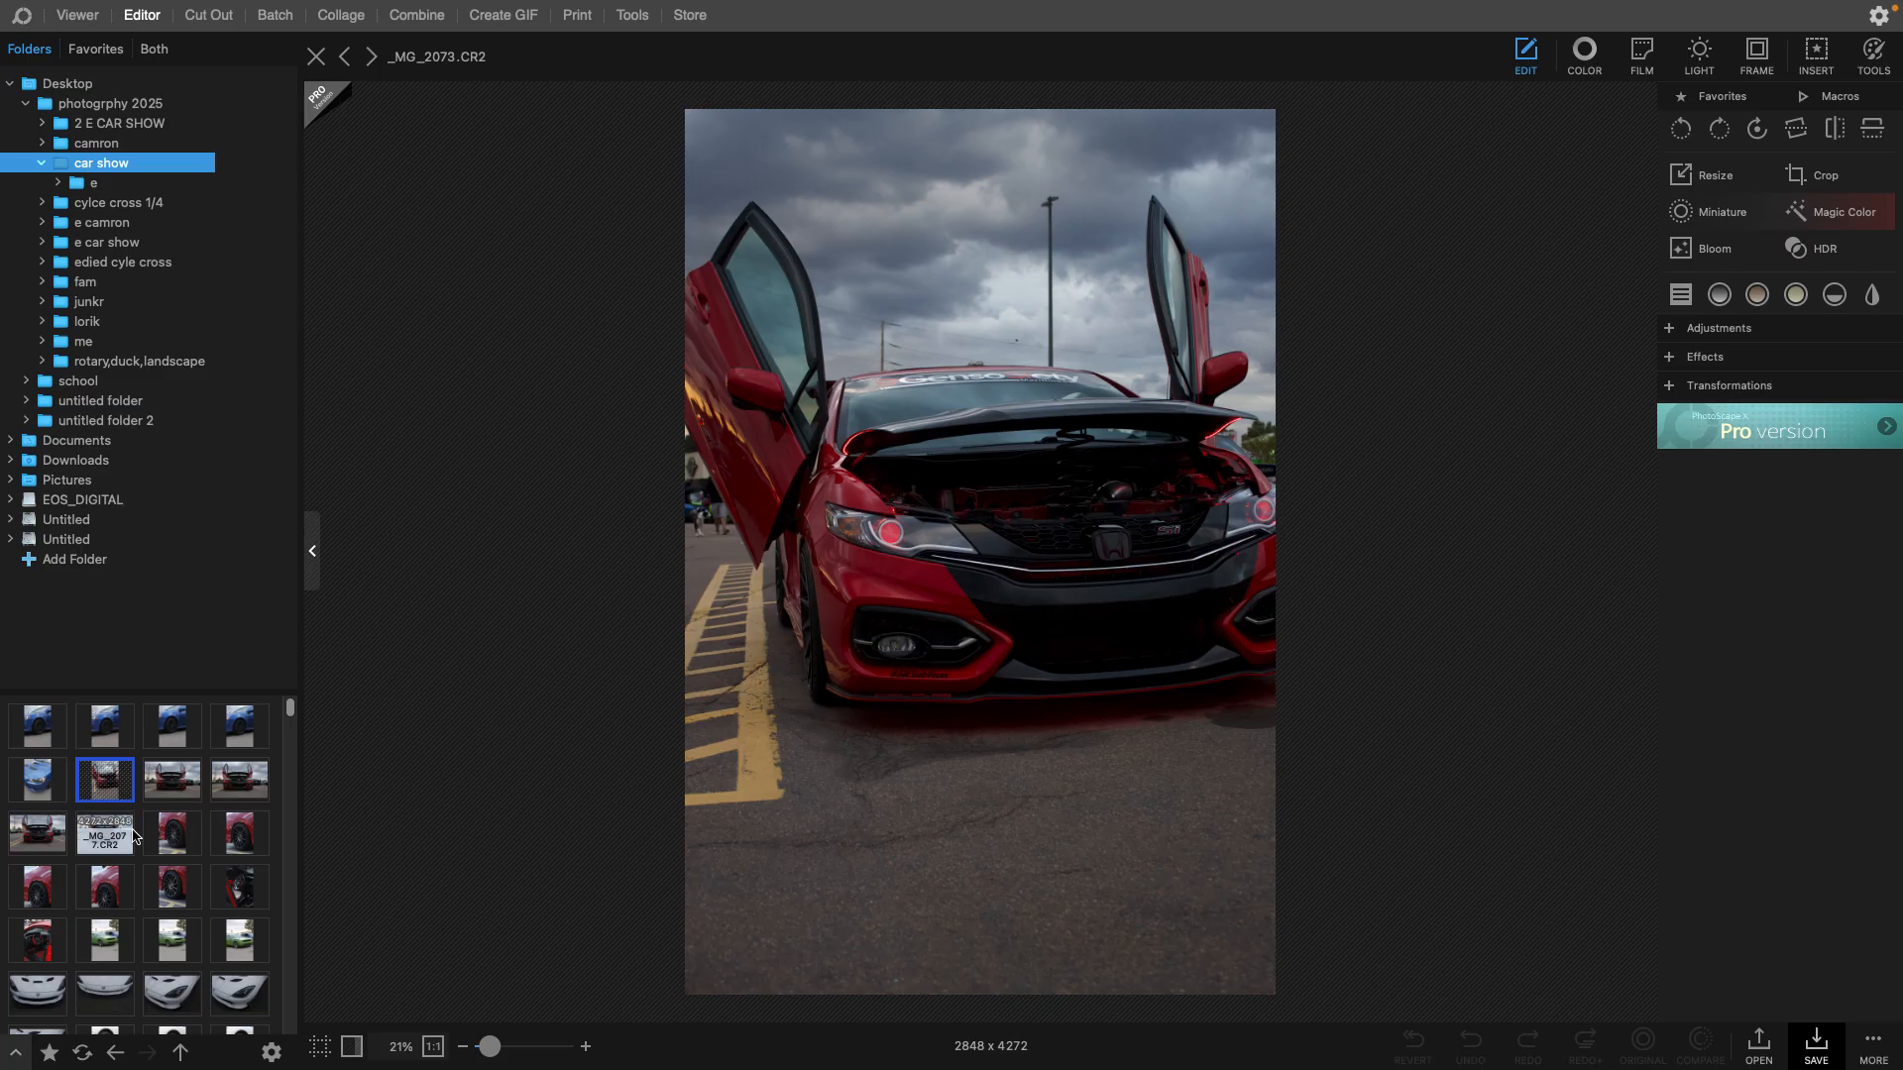
pyautogui.doubleClick(133, 840)
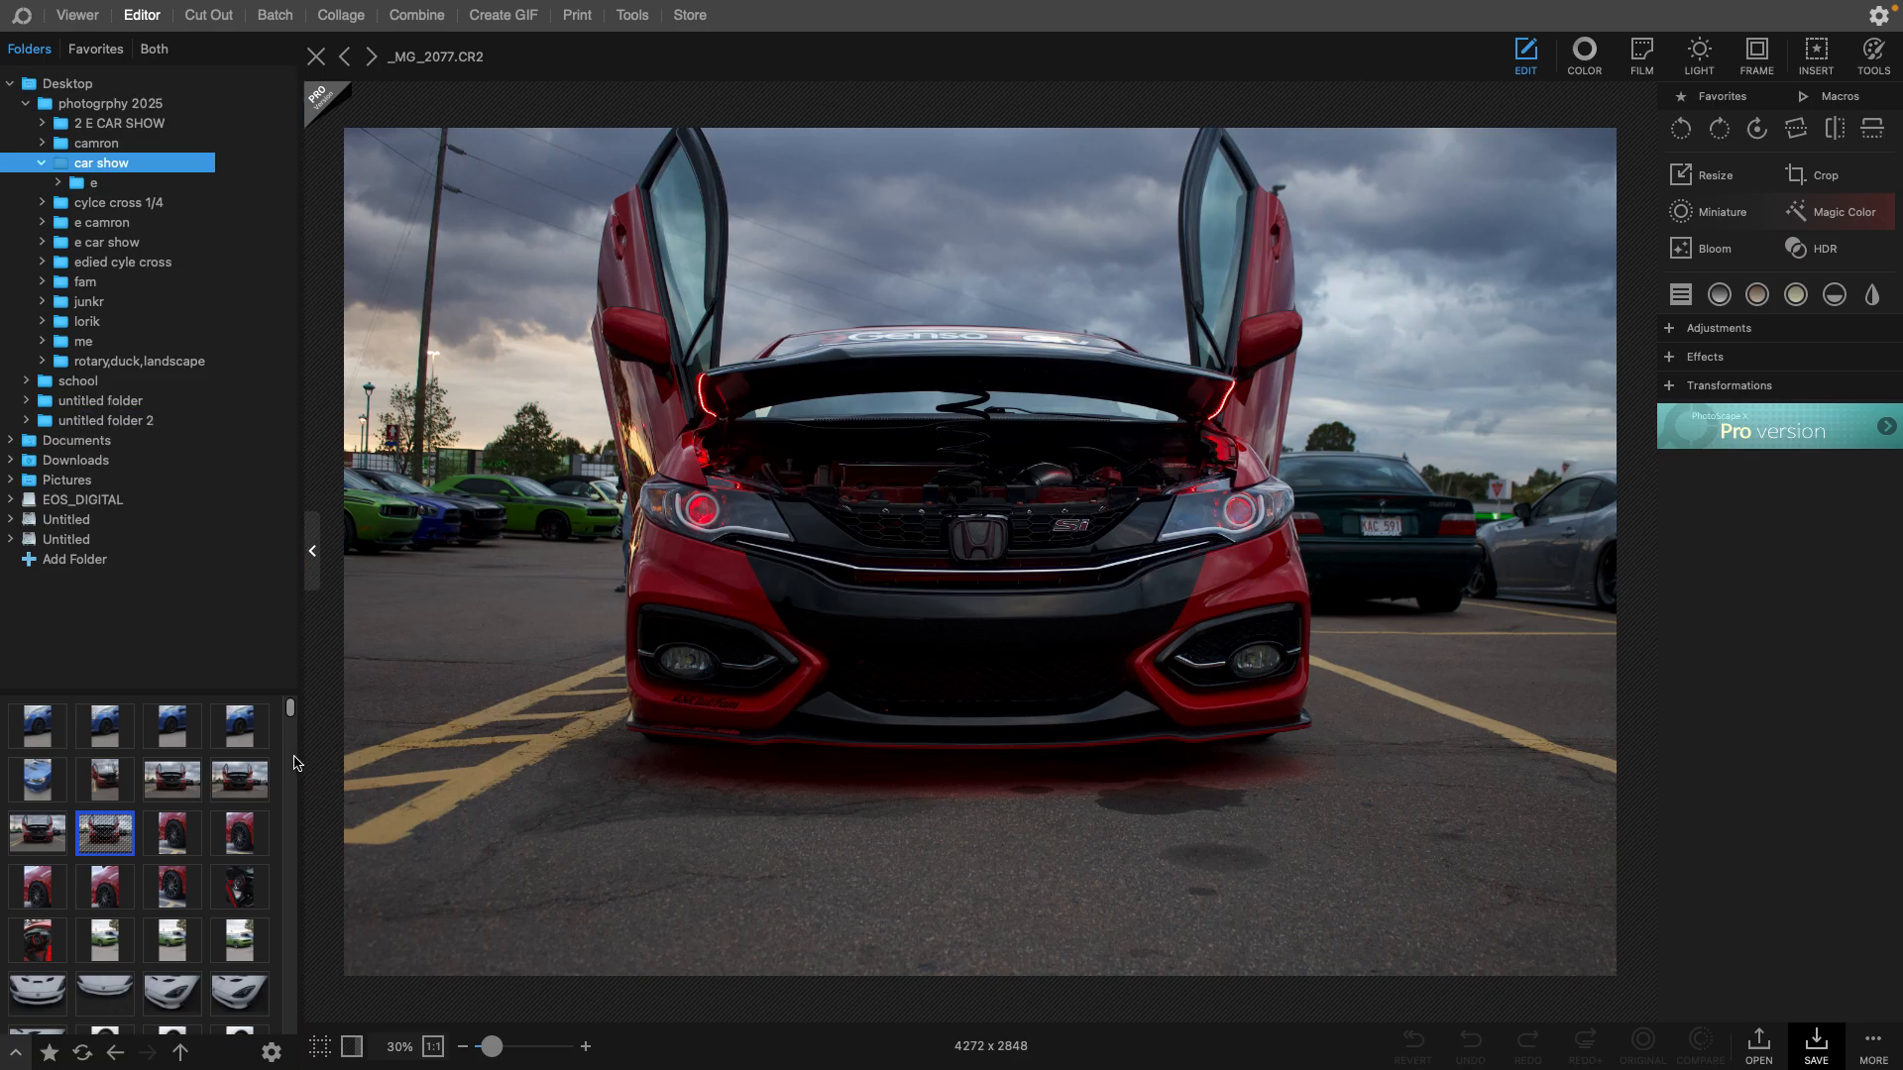
pyautogui.doubleClick(198, 777)
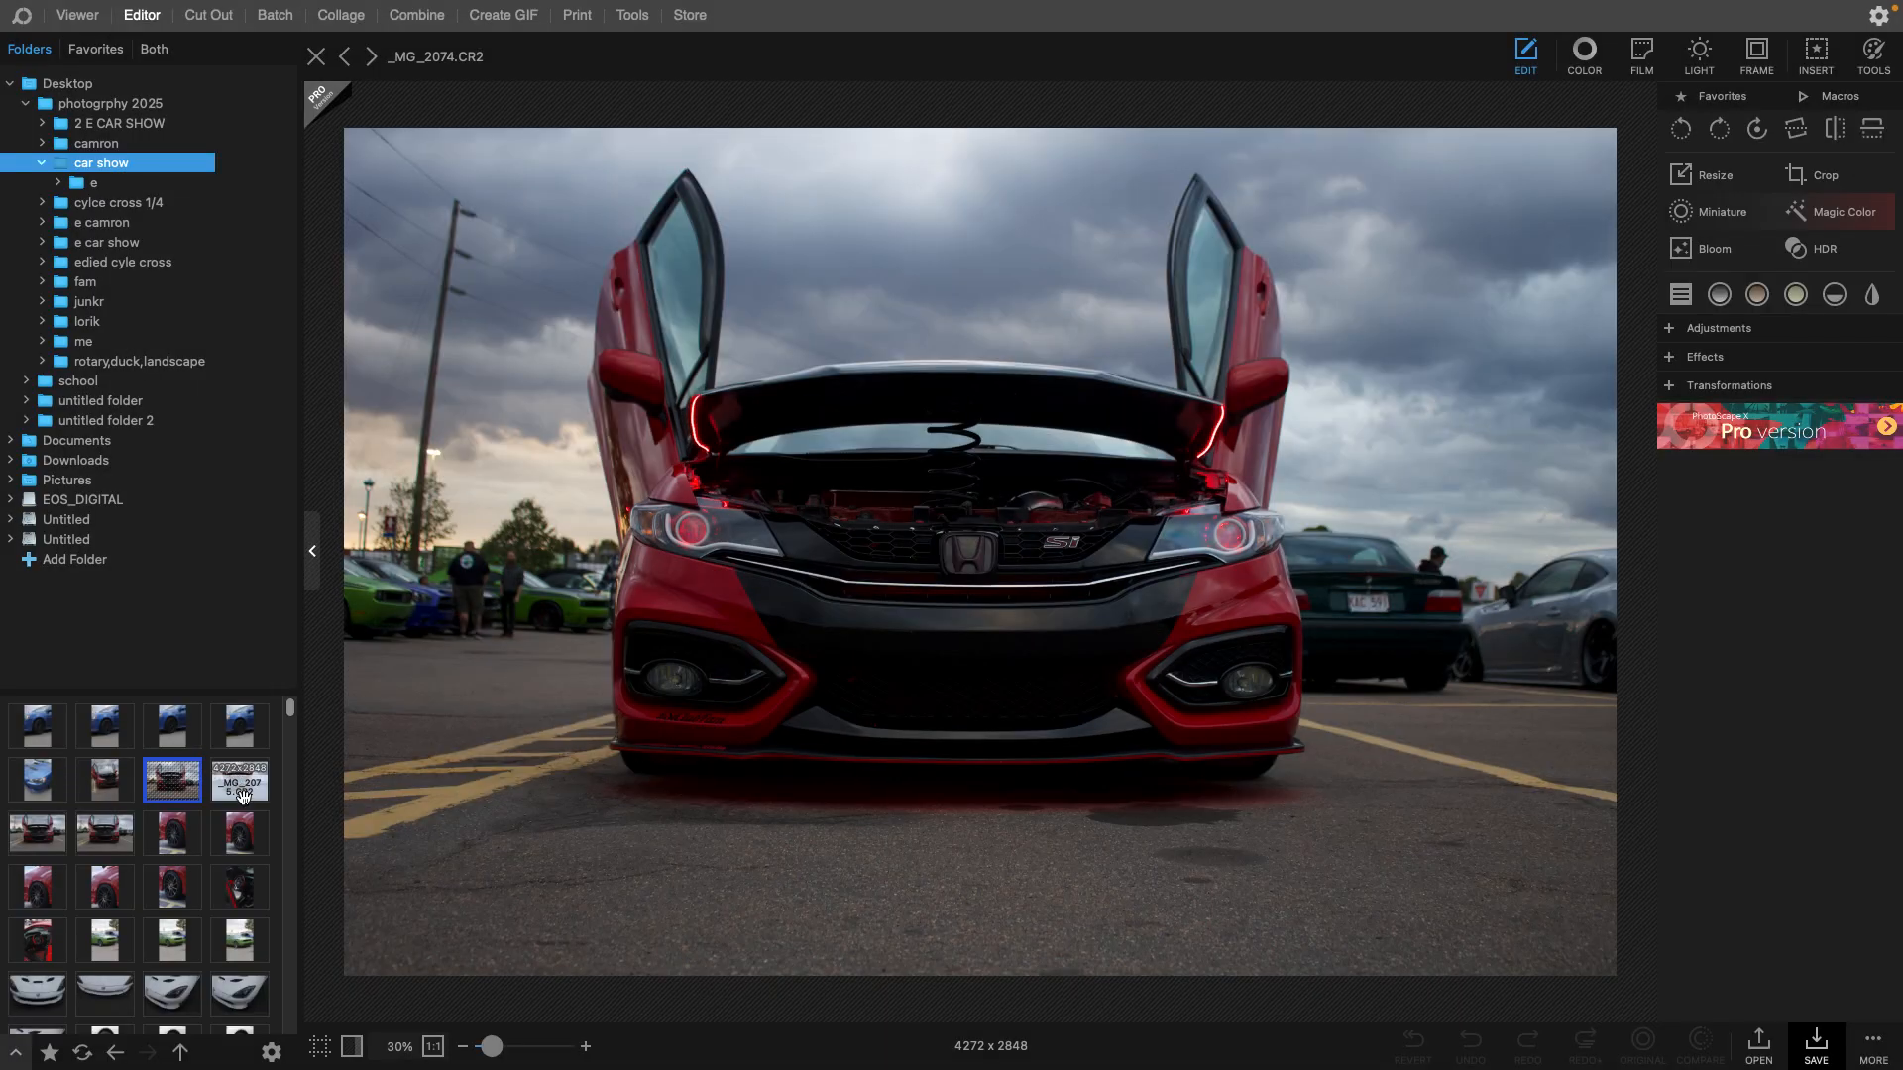
pyautogui.doubleClick(243, 796)
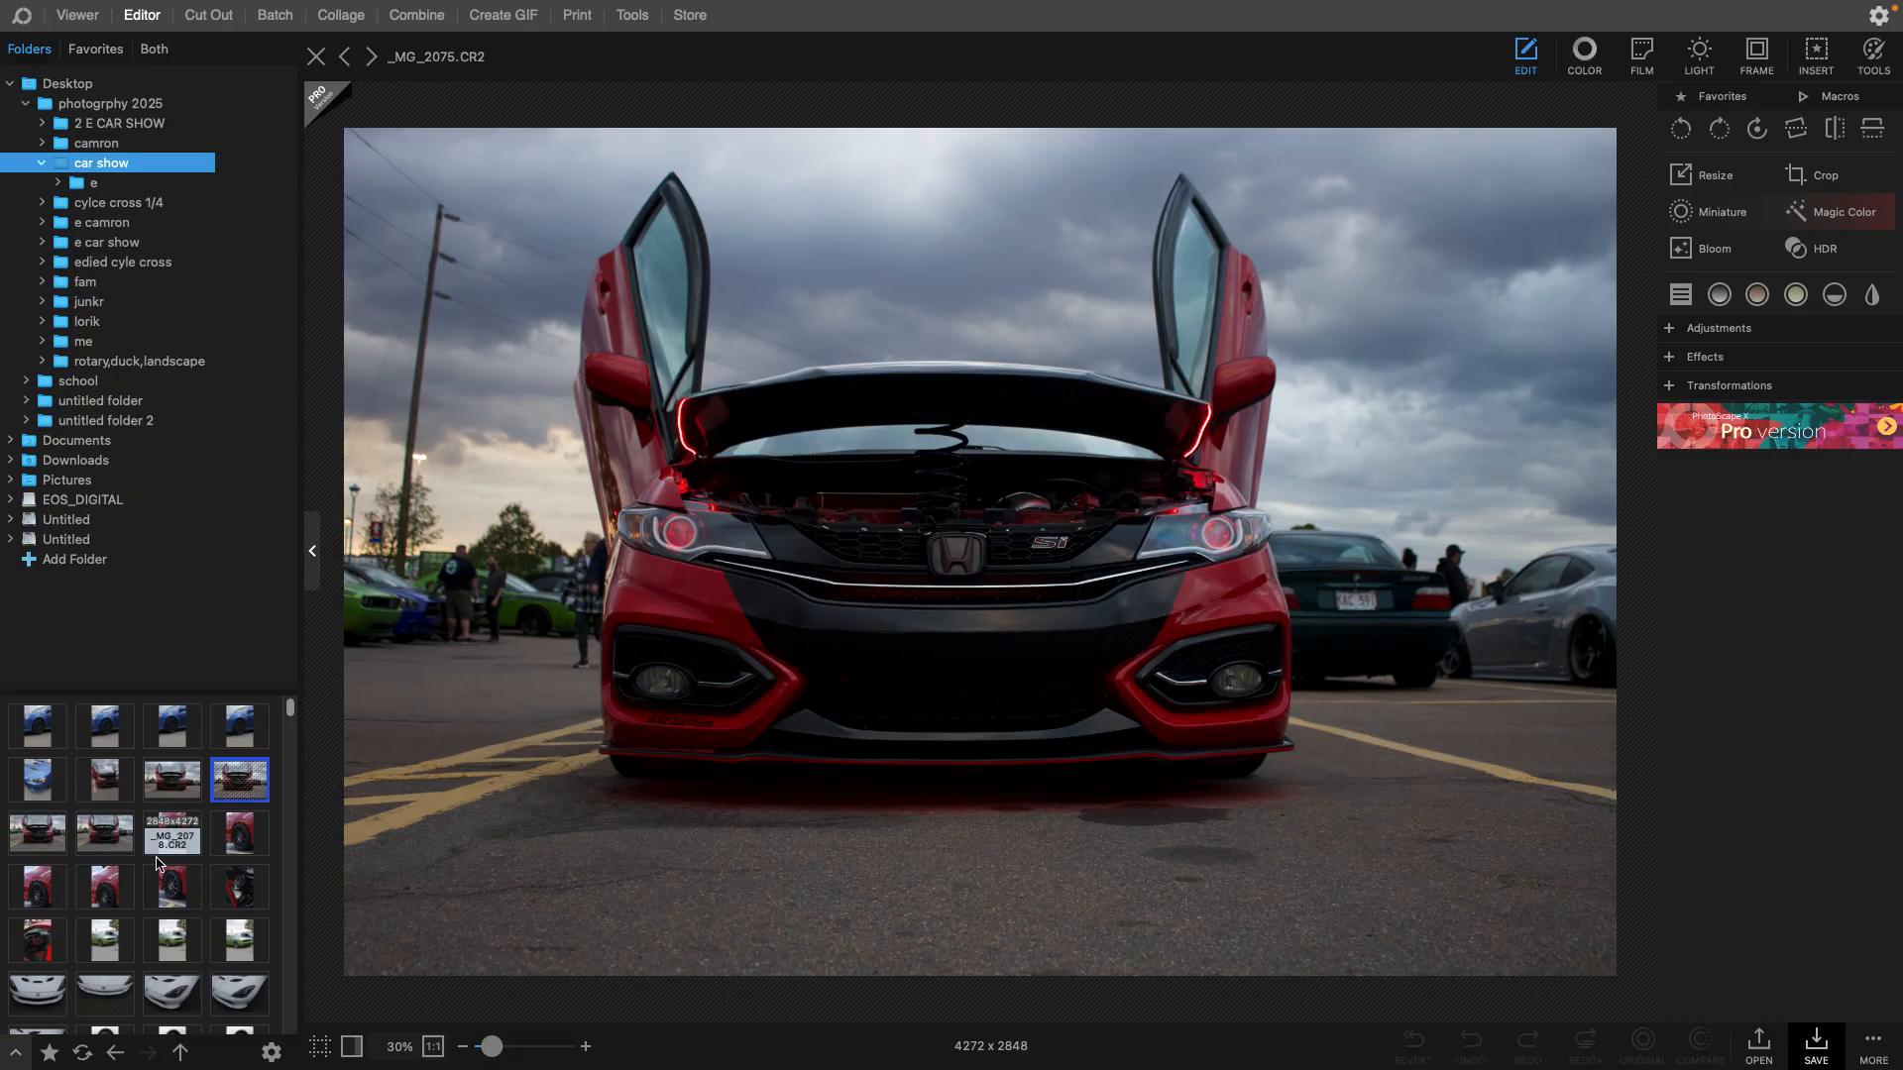
pyautogui.doubleClick(40, 837)
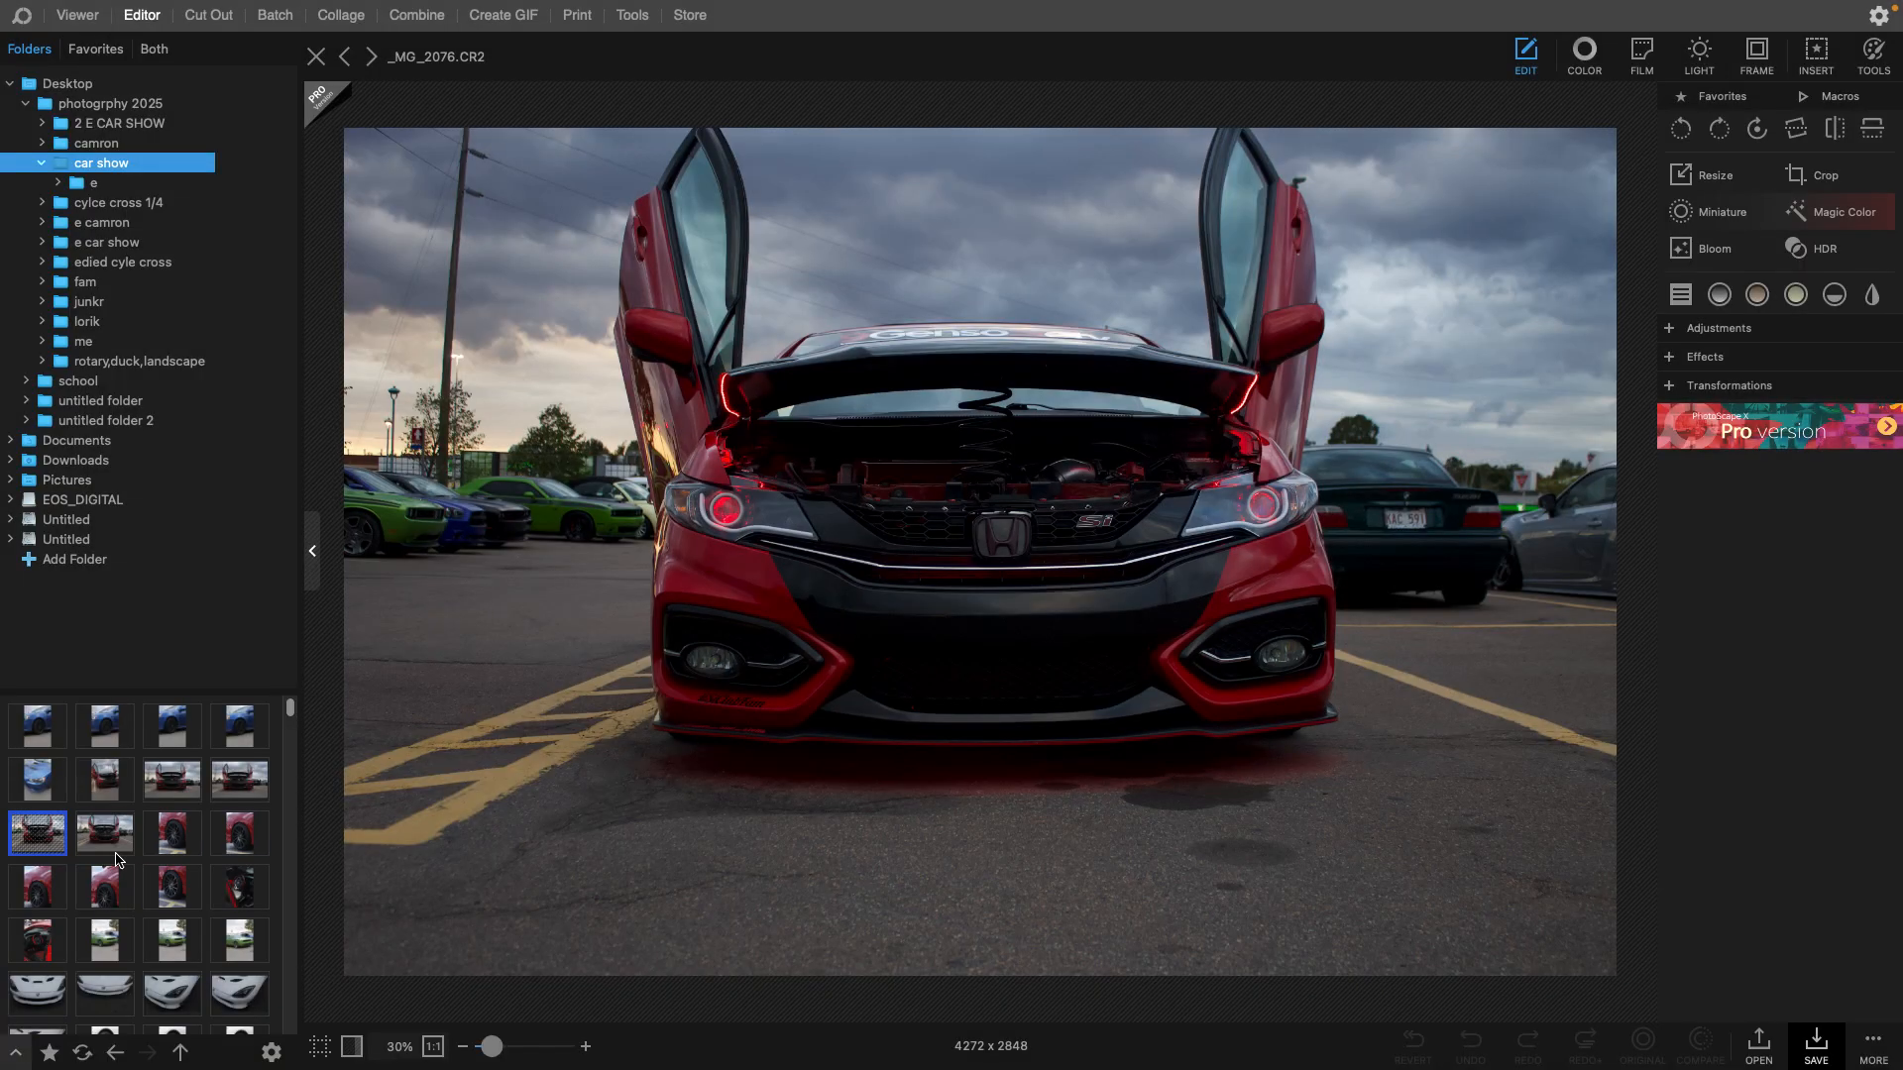
pyautogui.click(104, 848)
pyautogui.doubleClick(104, 847)
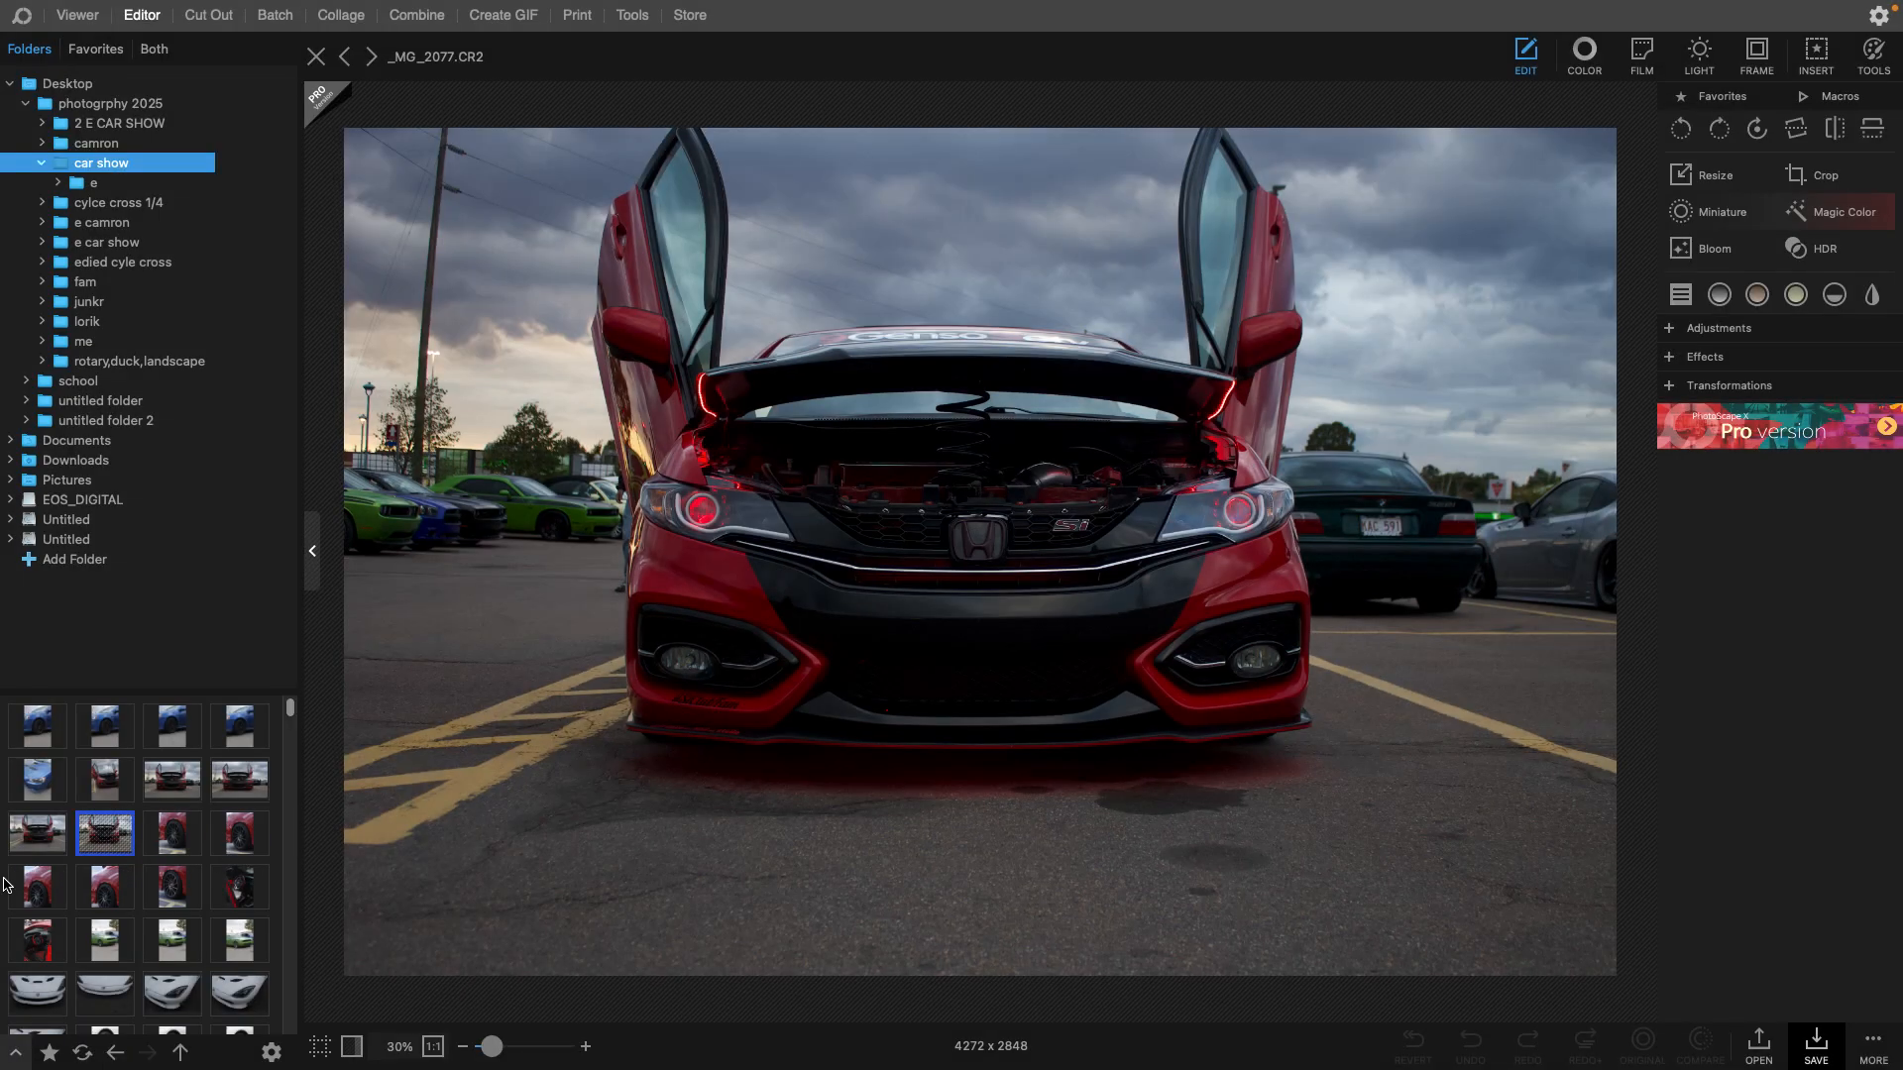
pyautogui.click(63, 850)
pyautogui.doubleClick(86, 854)
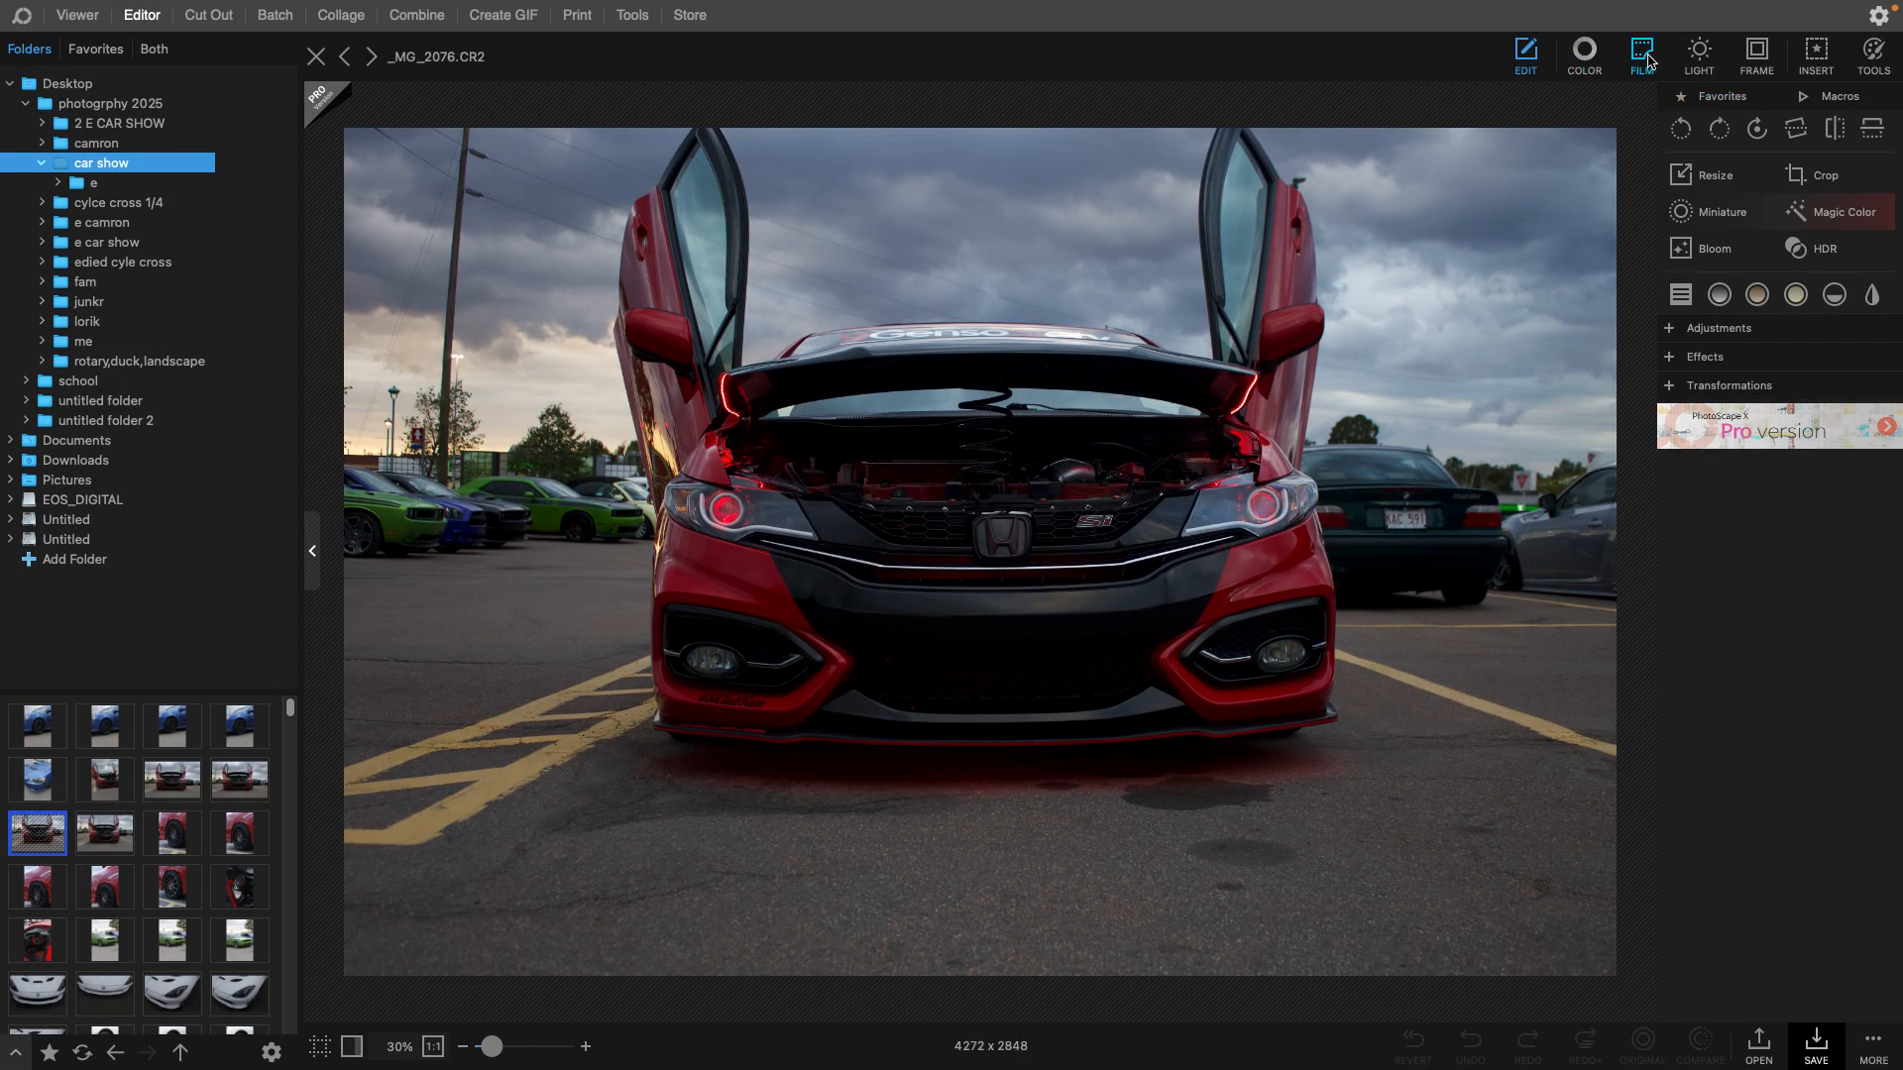
# - Set the photo's Brighten to 30 and Darken to 10 in the color adjustments, and compare with the original
pyautogui.click(1585, 60)
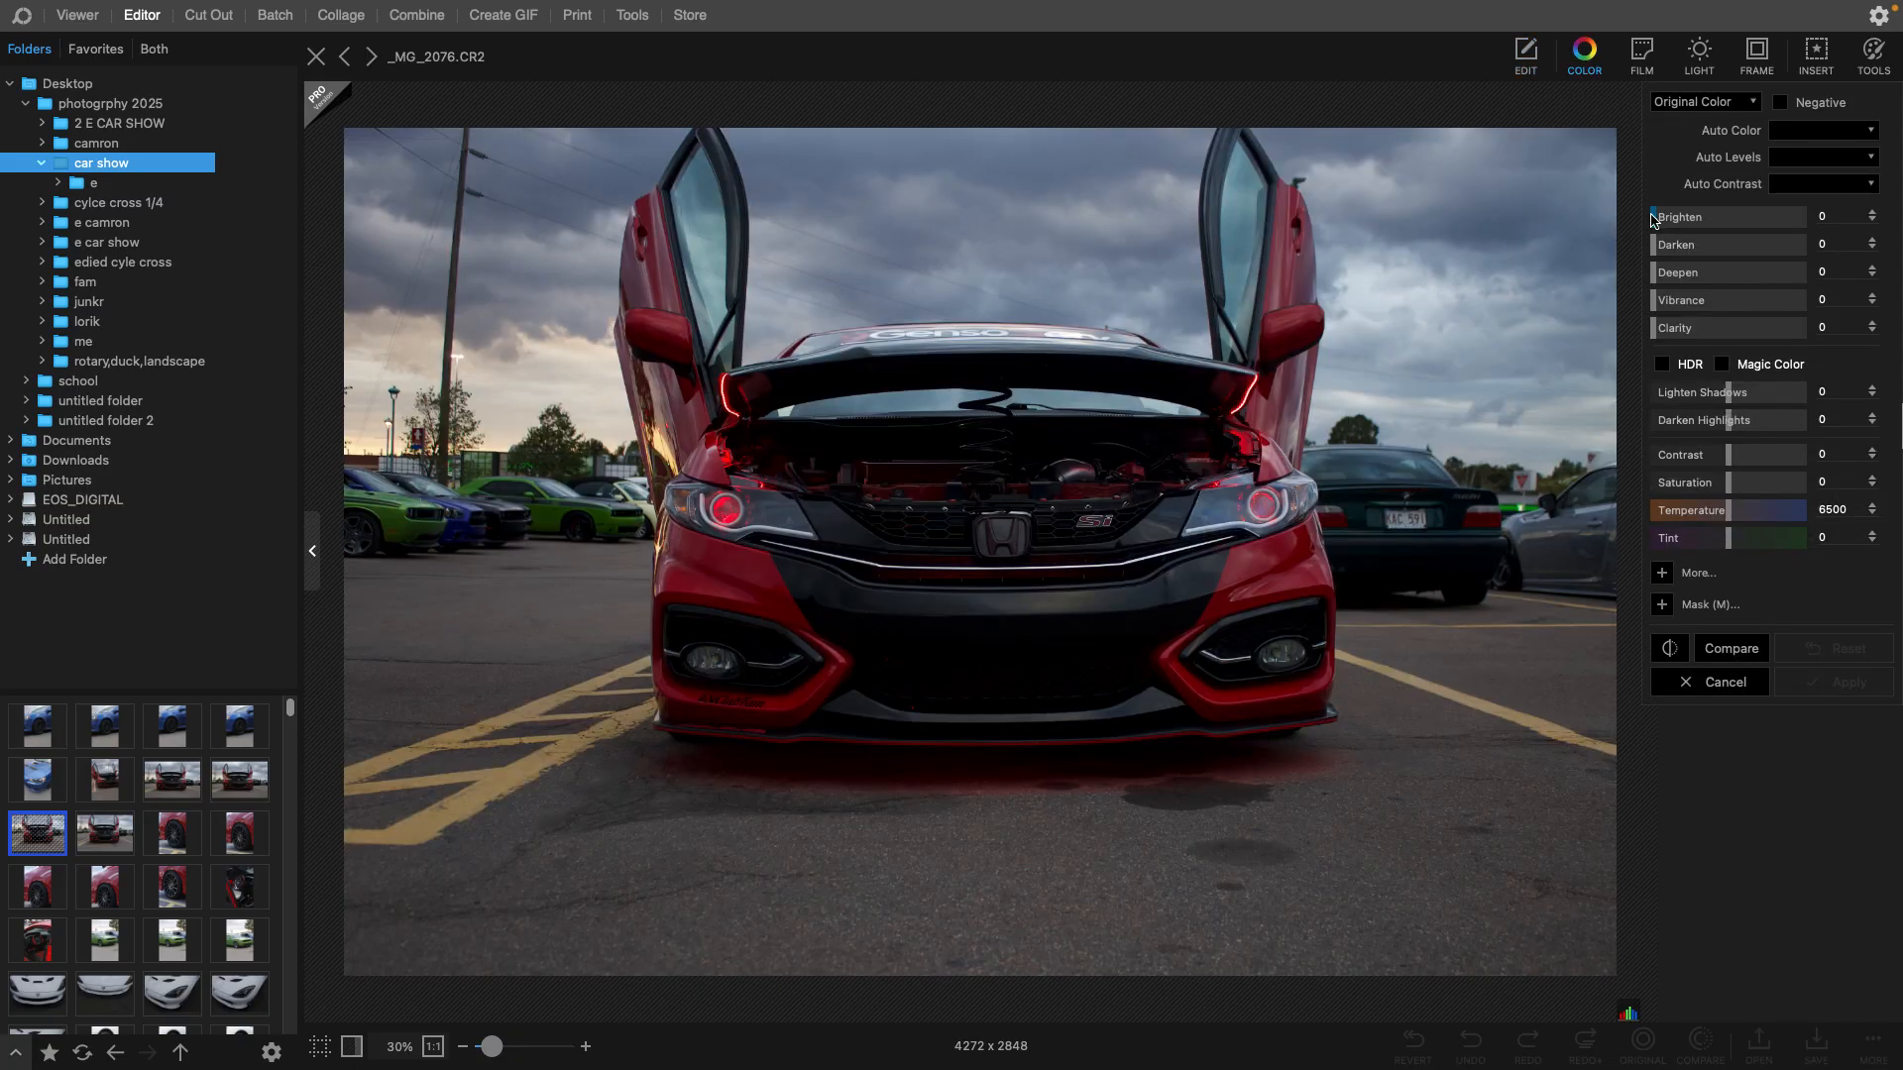
pyautogui.moveTo(1653, 218); pyautogui.dragTo(1699, 227)
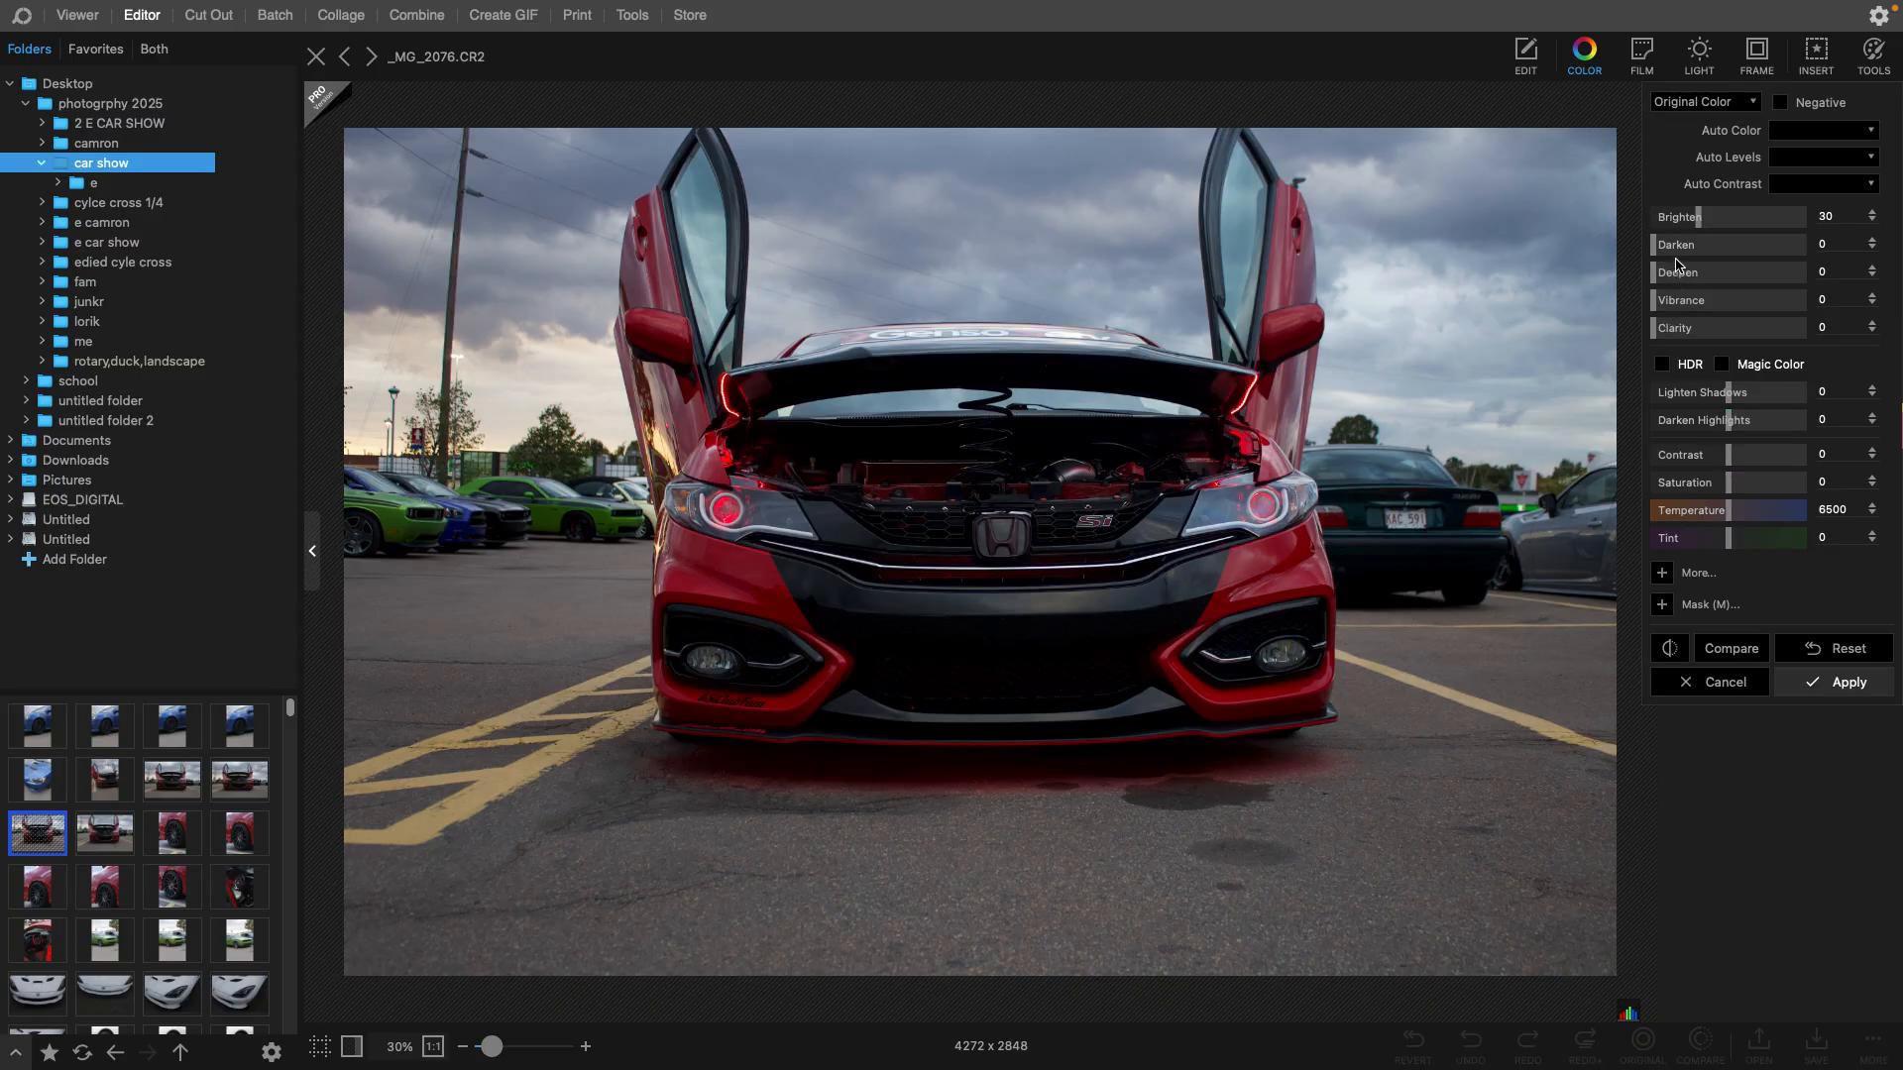
pyautogui.moveTo(1665, 256); pyautogui.dragTo(1673, 254)
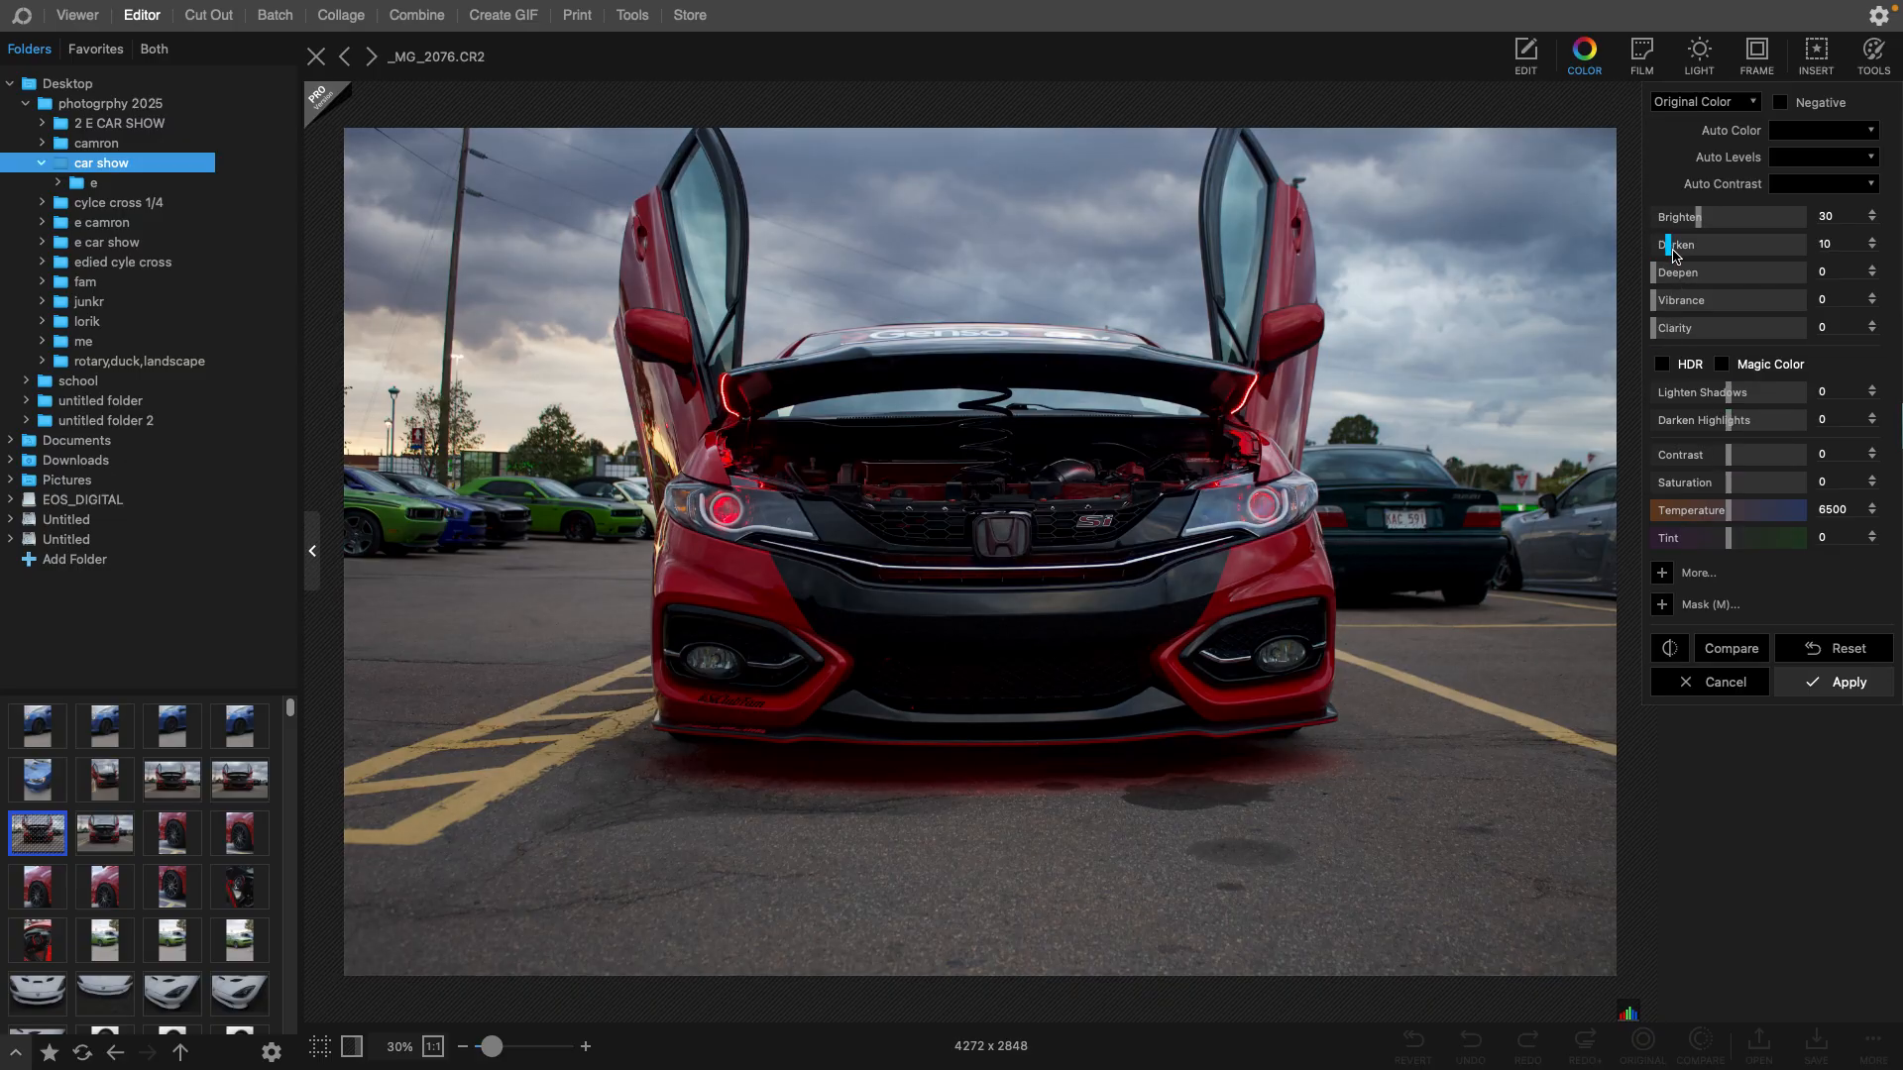
pyautogui.click(1707, 648)
pyautogui.click(1711, 649)
# - Set Clarity to 46 and Contrast to 10, and apply the color adjustments to the photo
pyautogui.moveTo(1674, 342); pyautogui.dragTo(1721, 357)
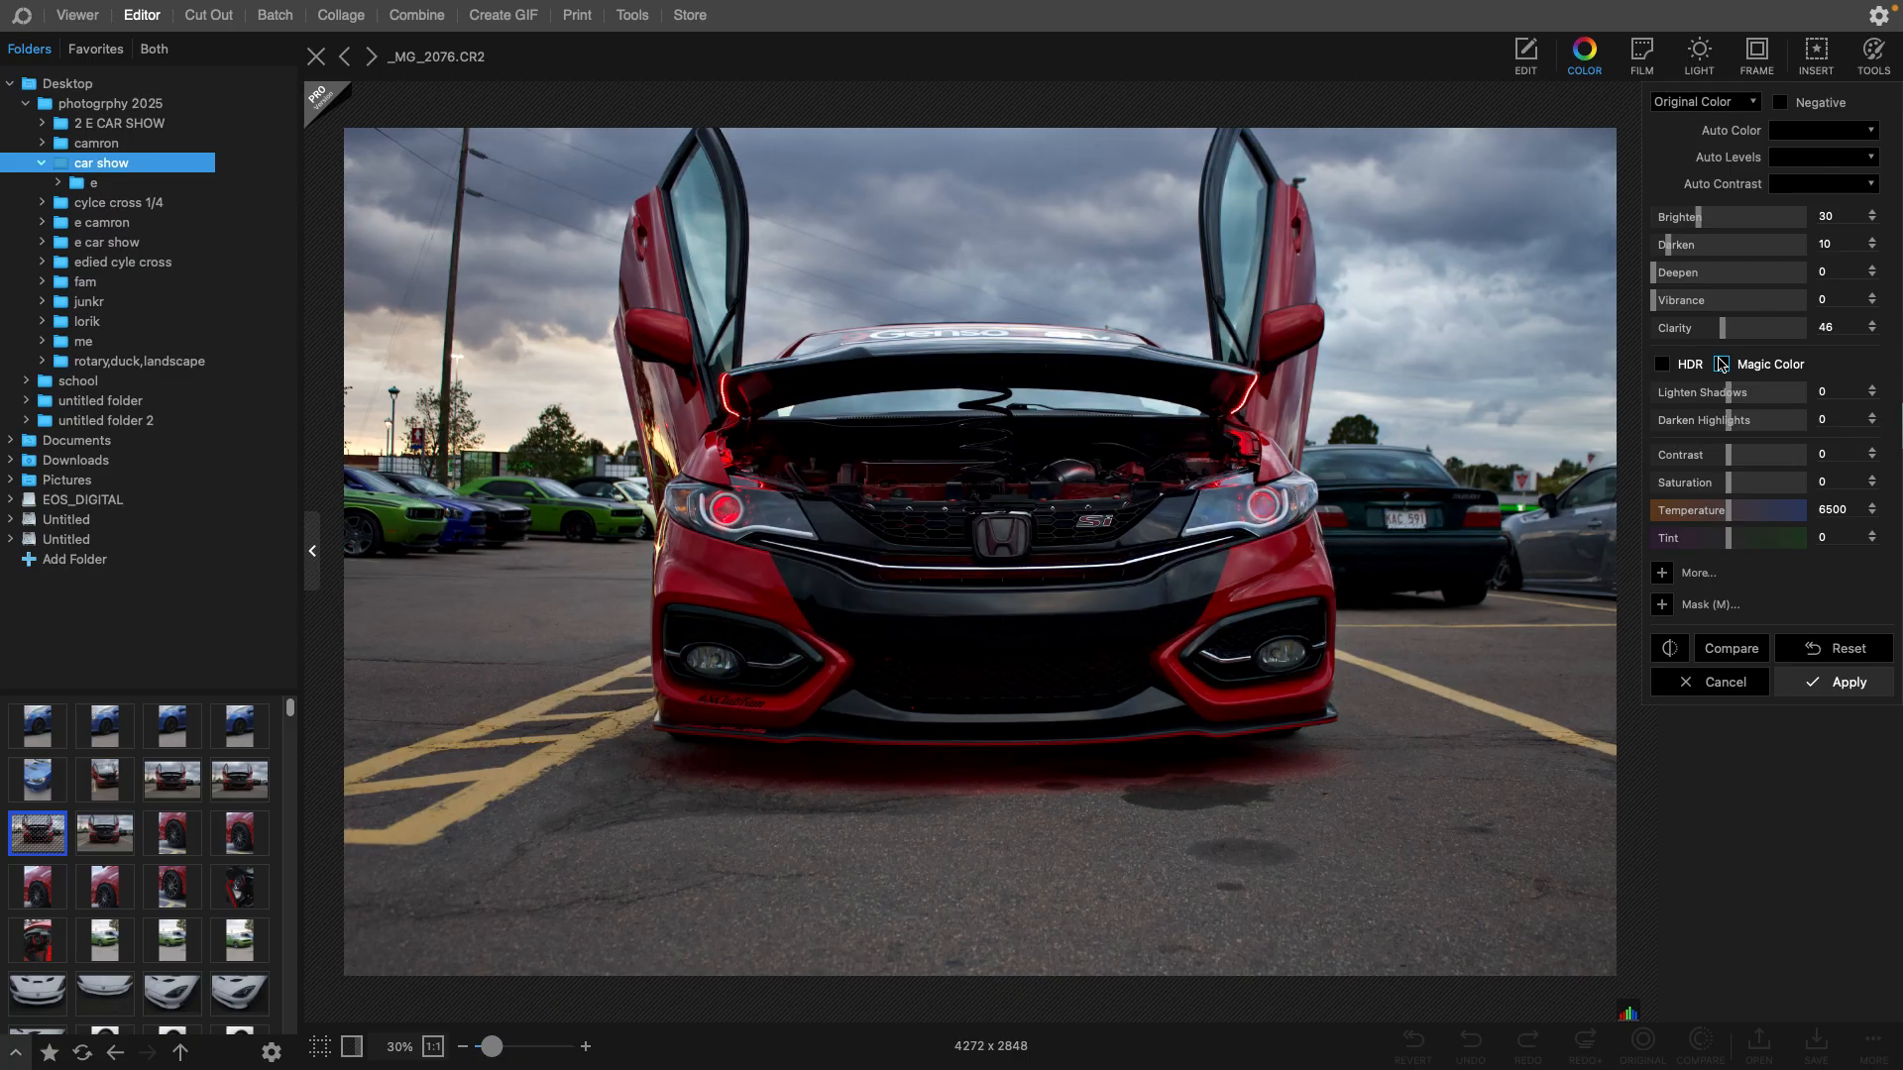
pyautogui.moveTo(1742, 467); pyautogui.dragTo(1736, 476)
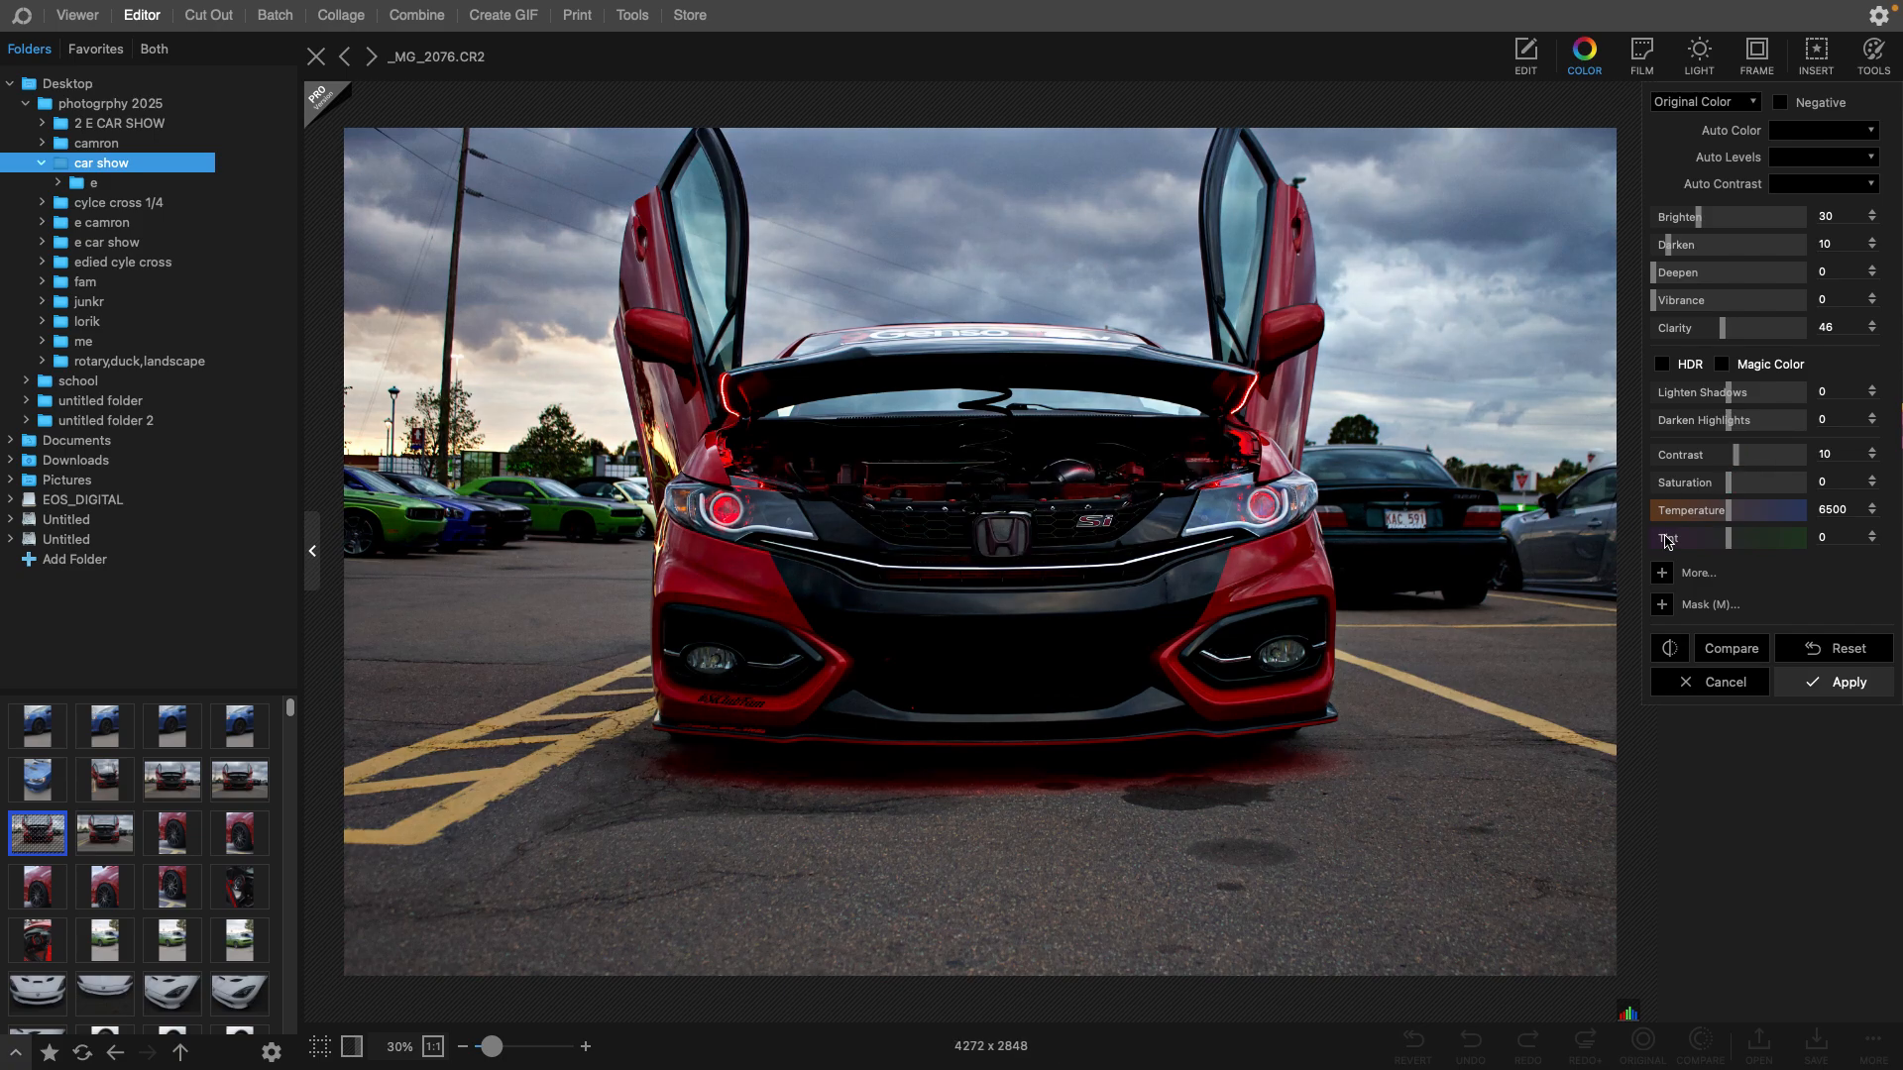
pyautogui.click(1744, 656)
pyautogui.click(1736, 658)
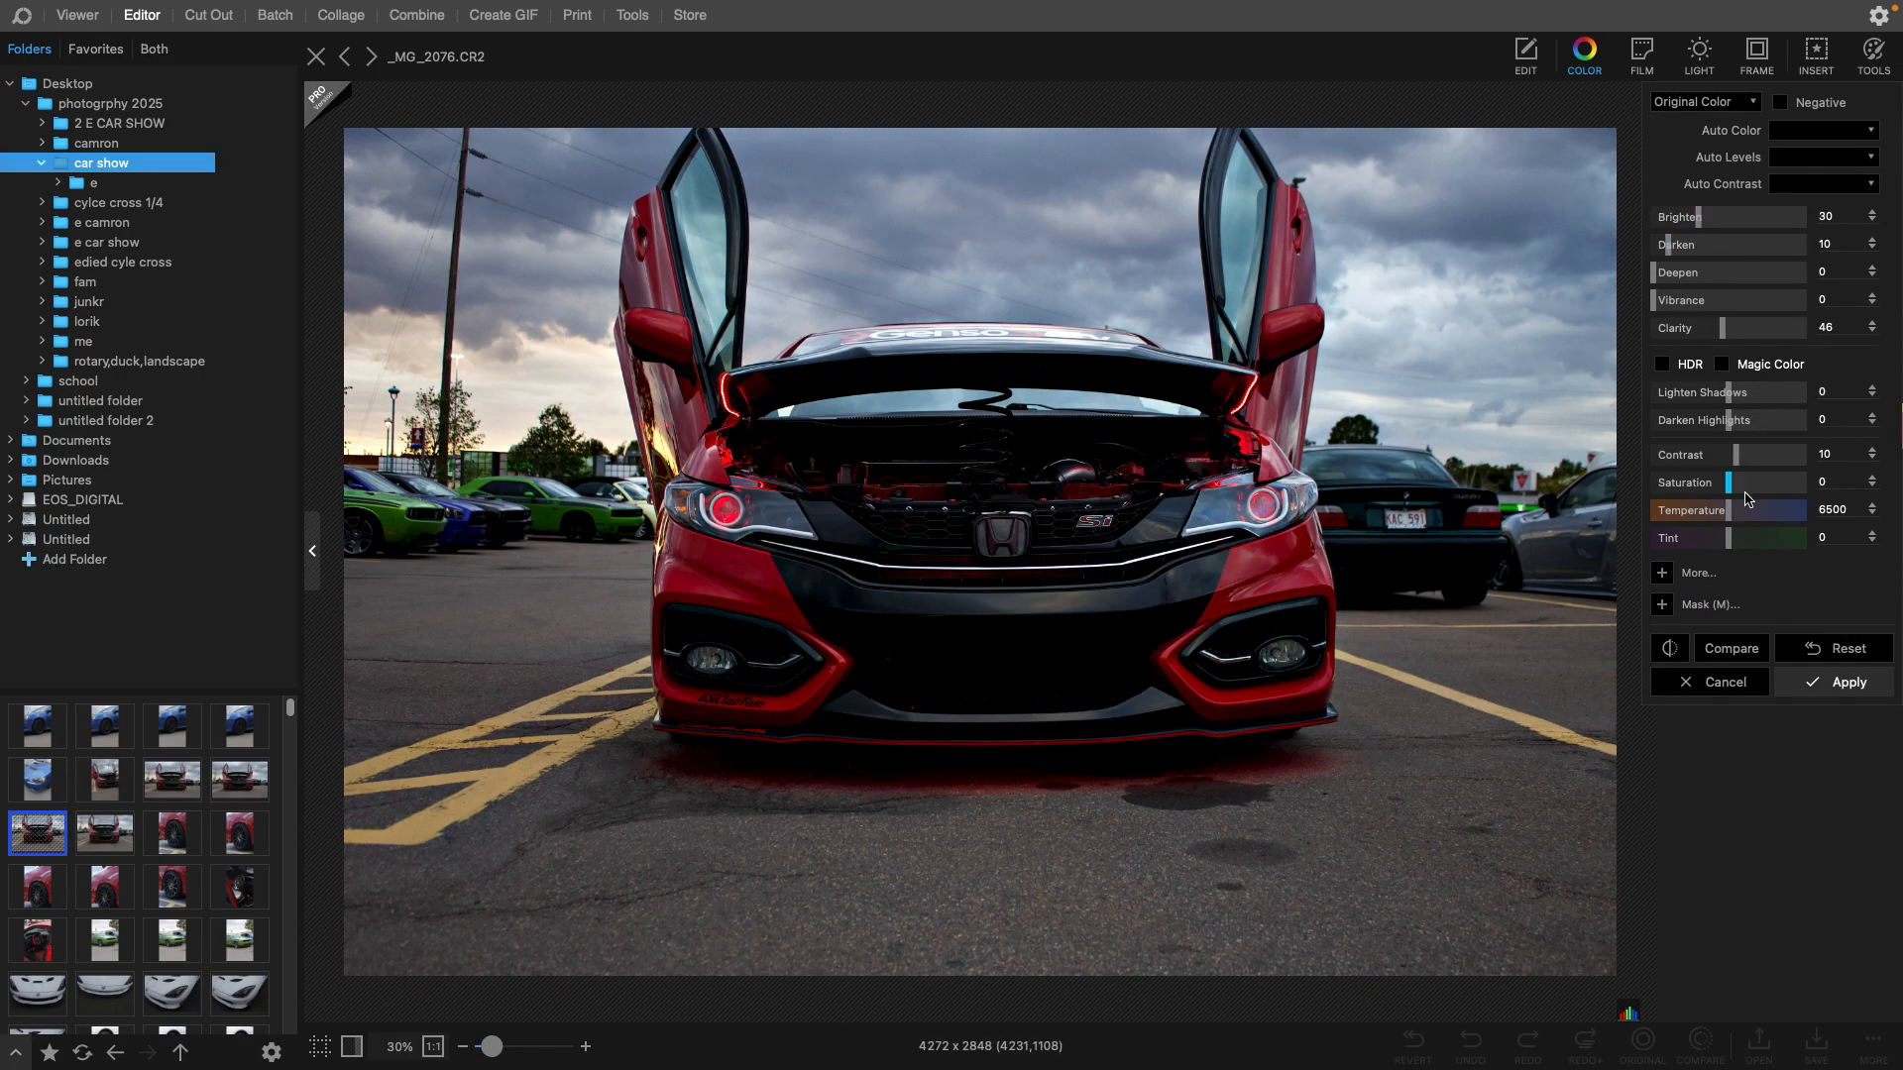
pyautogui.click(1833, 682)
# - Apply the Cafeteria film filter to the photo with the amount set to 69
pyautogui.click(1642, 59)
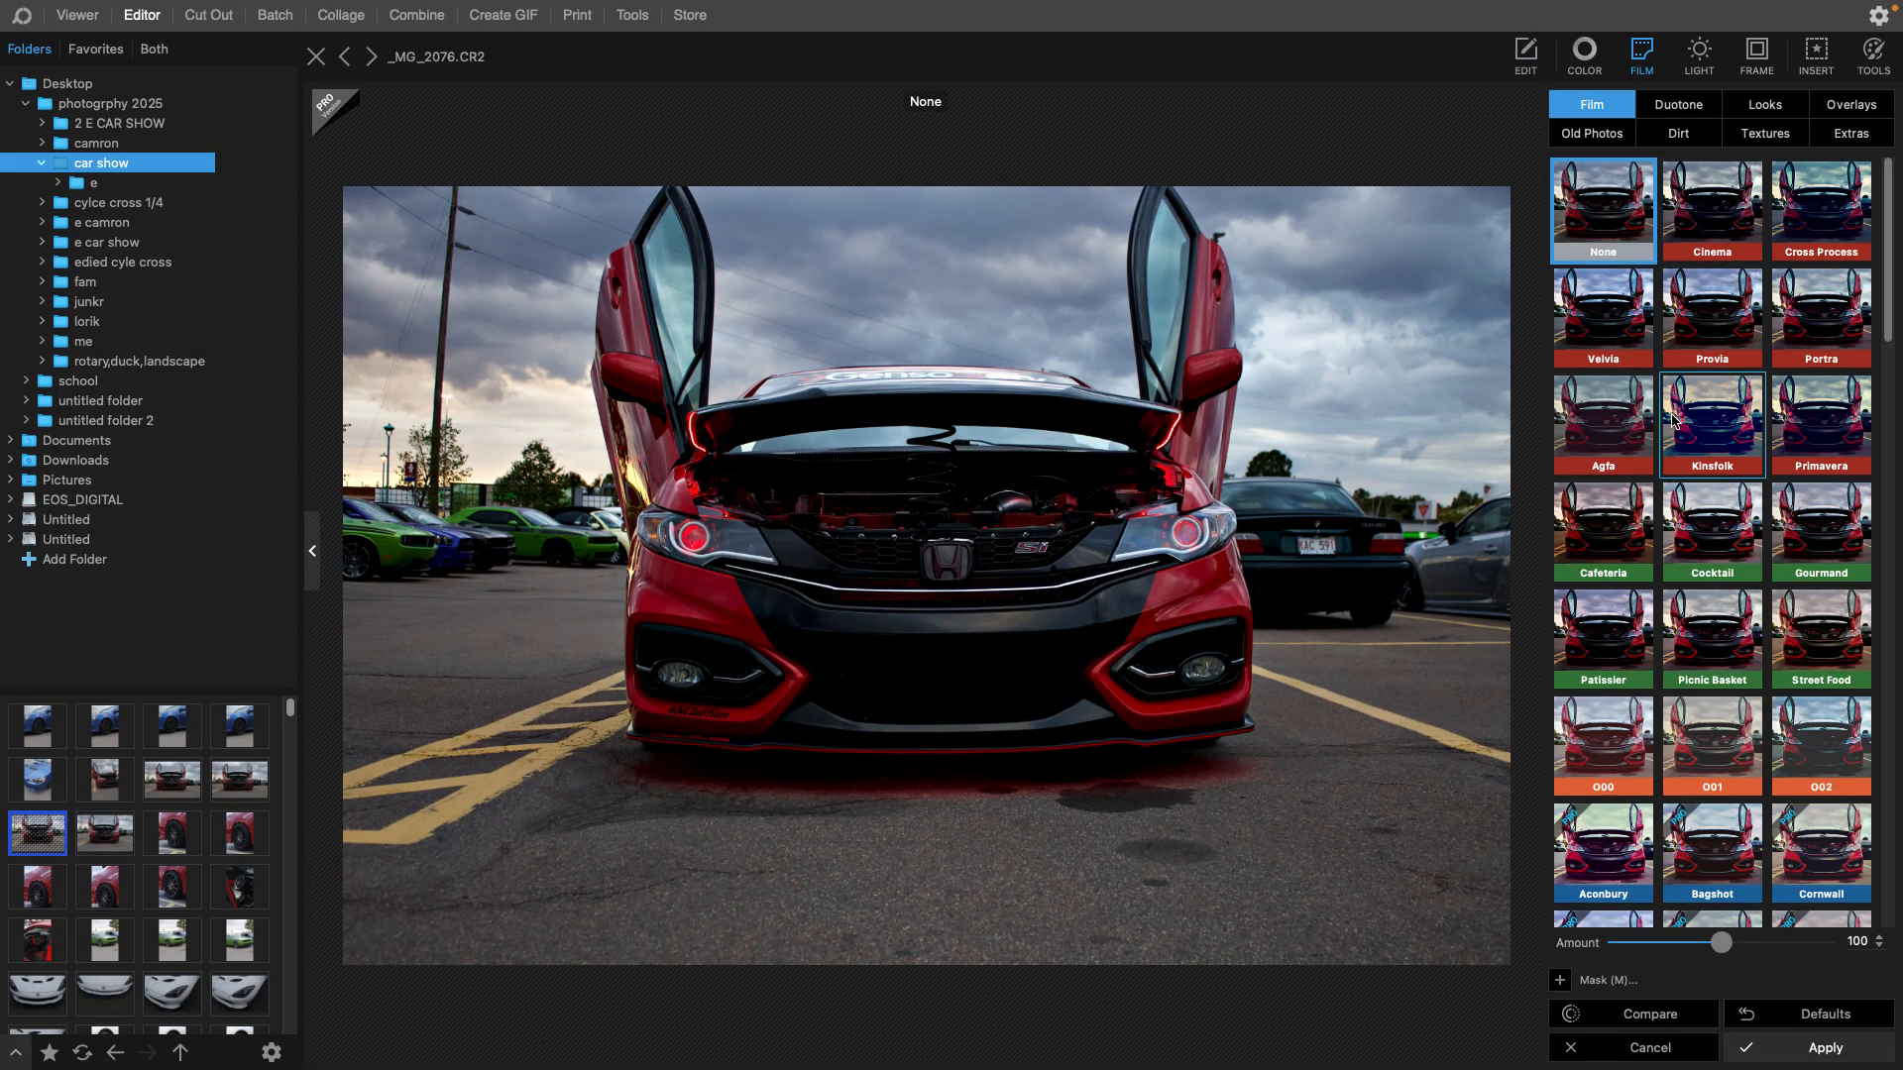
pyautogui.click(1589, 526)
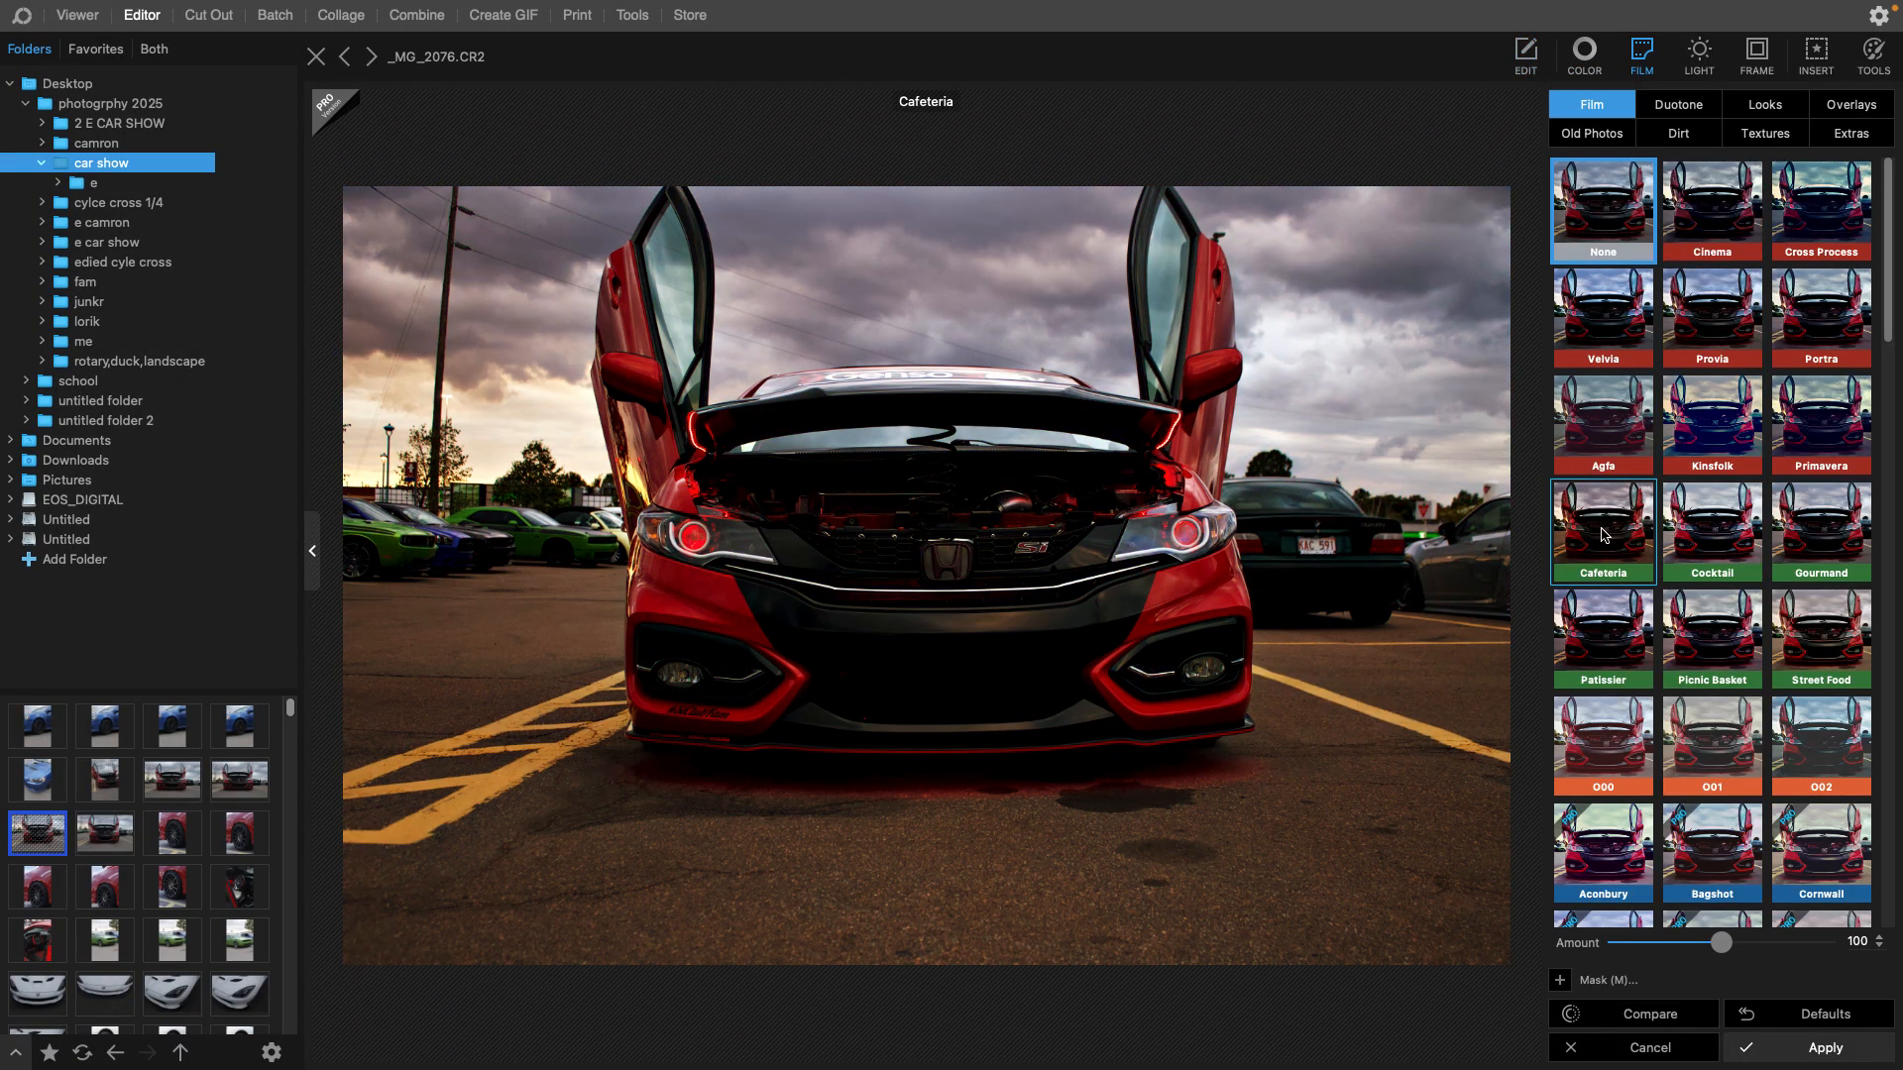
pyautogui.moveTo(1721, 942); pyautogui.dragTo(1647, 944)
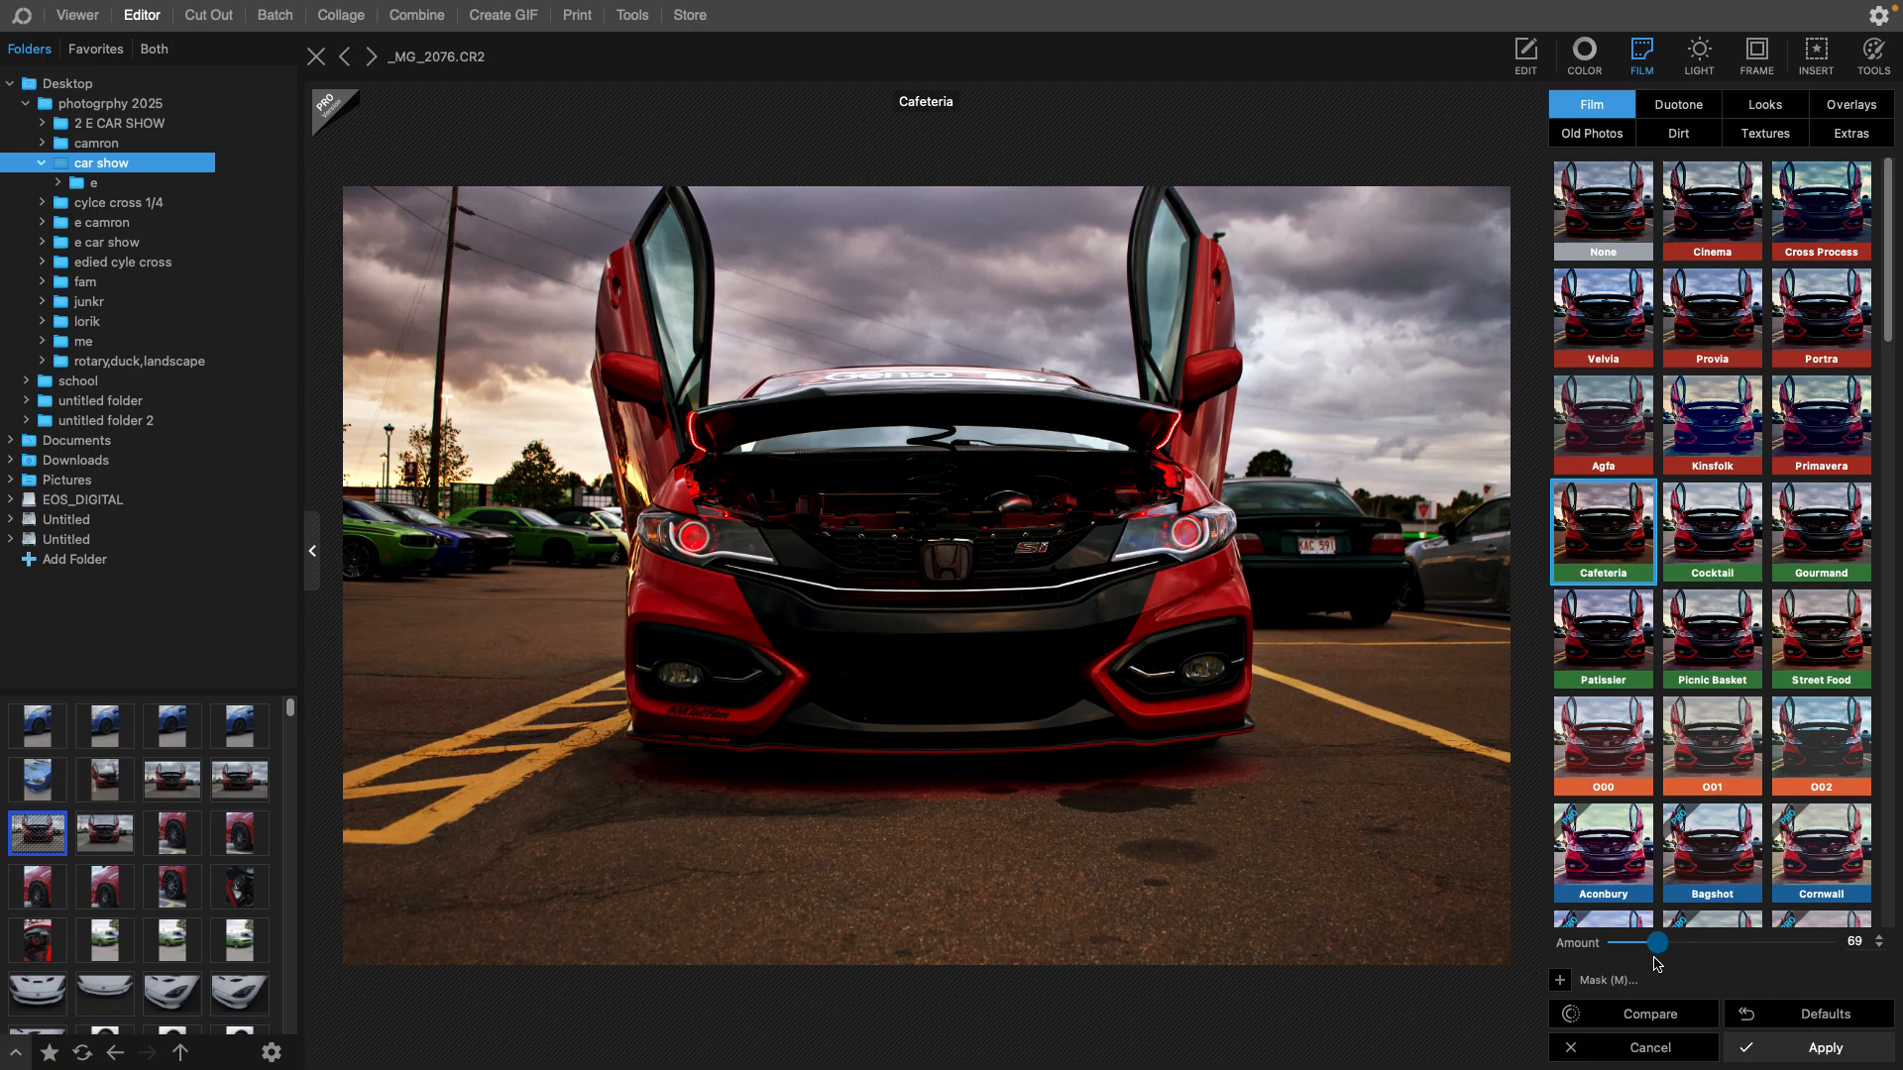
pyautogui.click(1682, 1015)
pyautogui.click(1683, 1015)
pyautogui.click(1685, 1015)
pyautogui.click(1685, 1015)
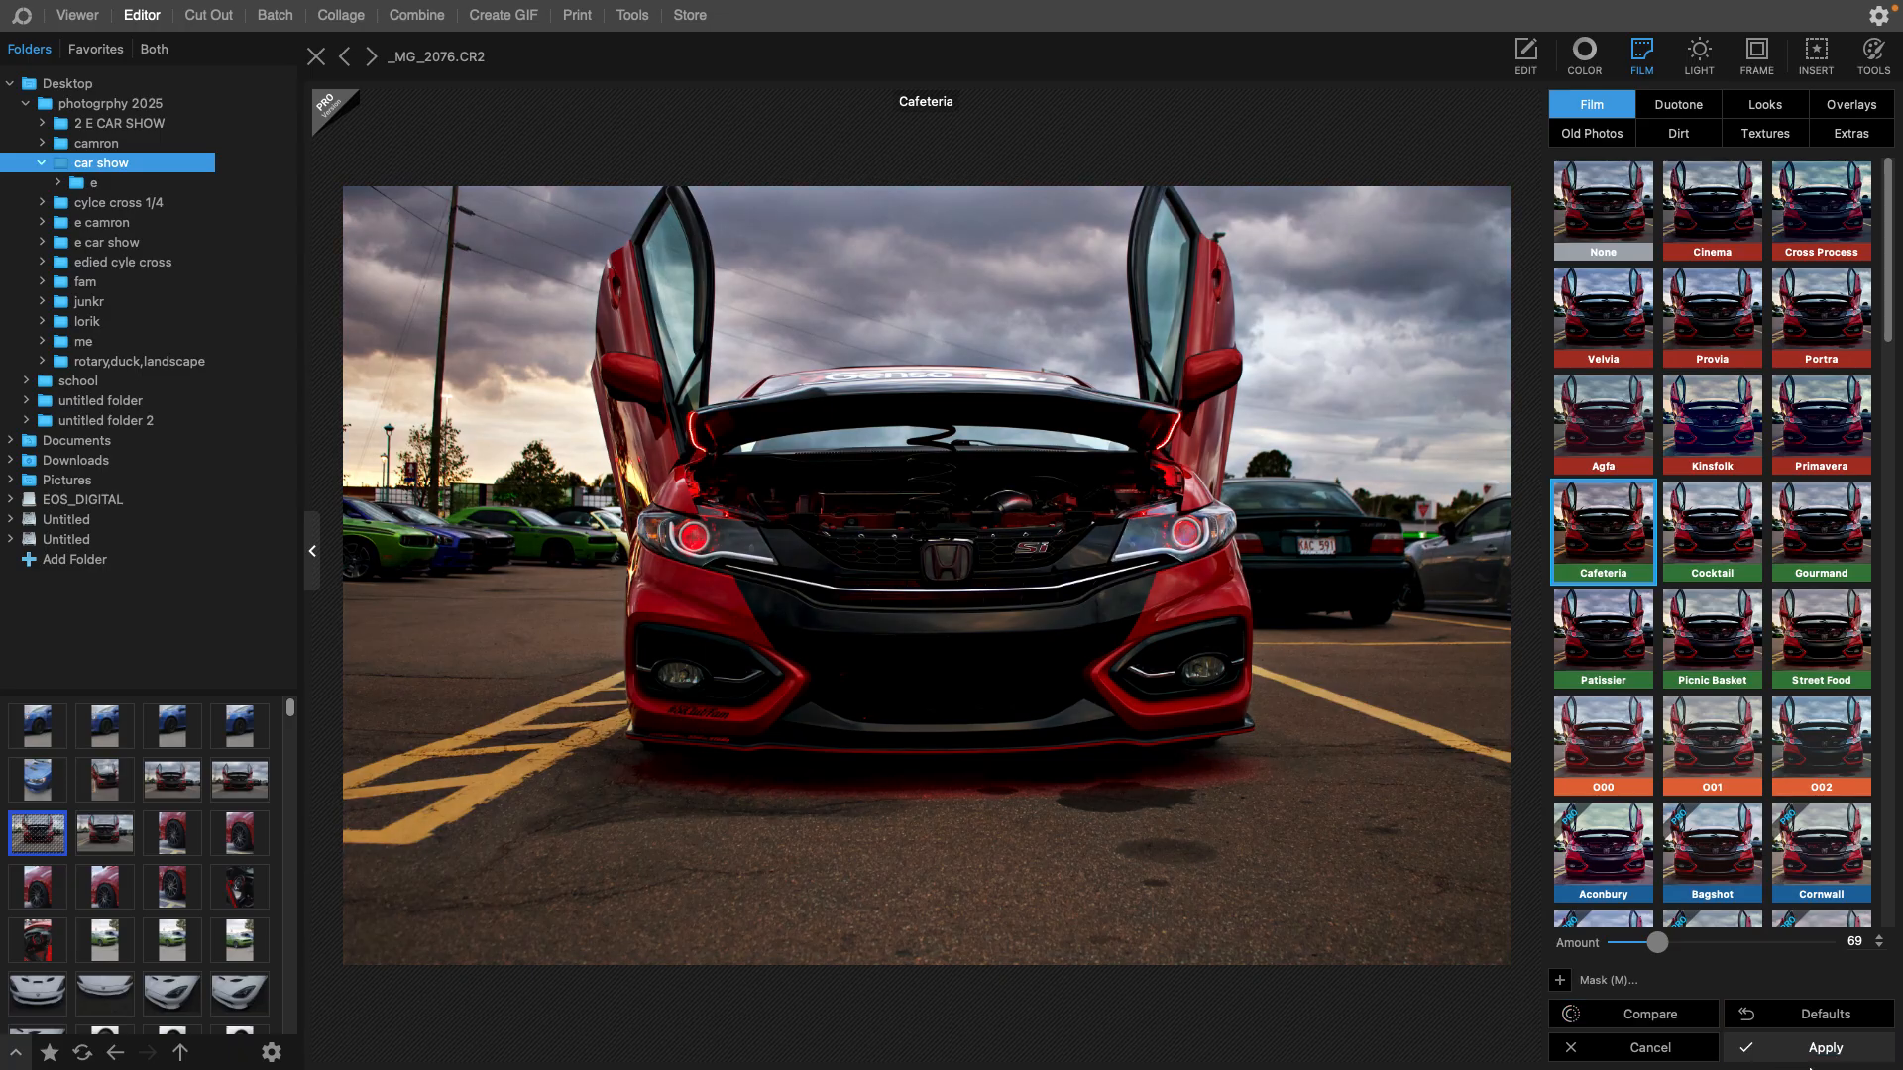
pyautogui.click(1822, 1048)
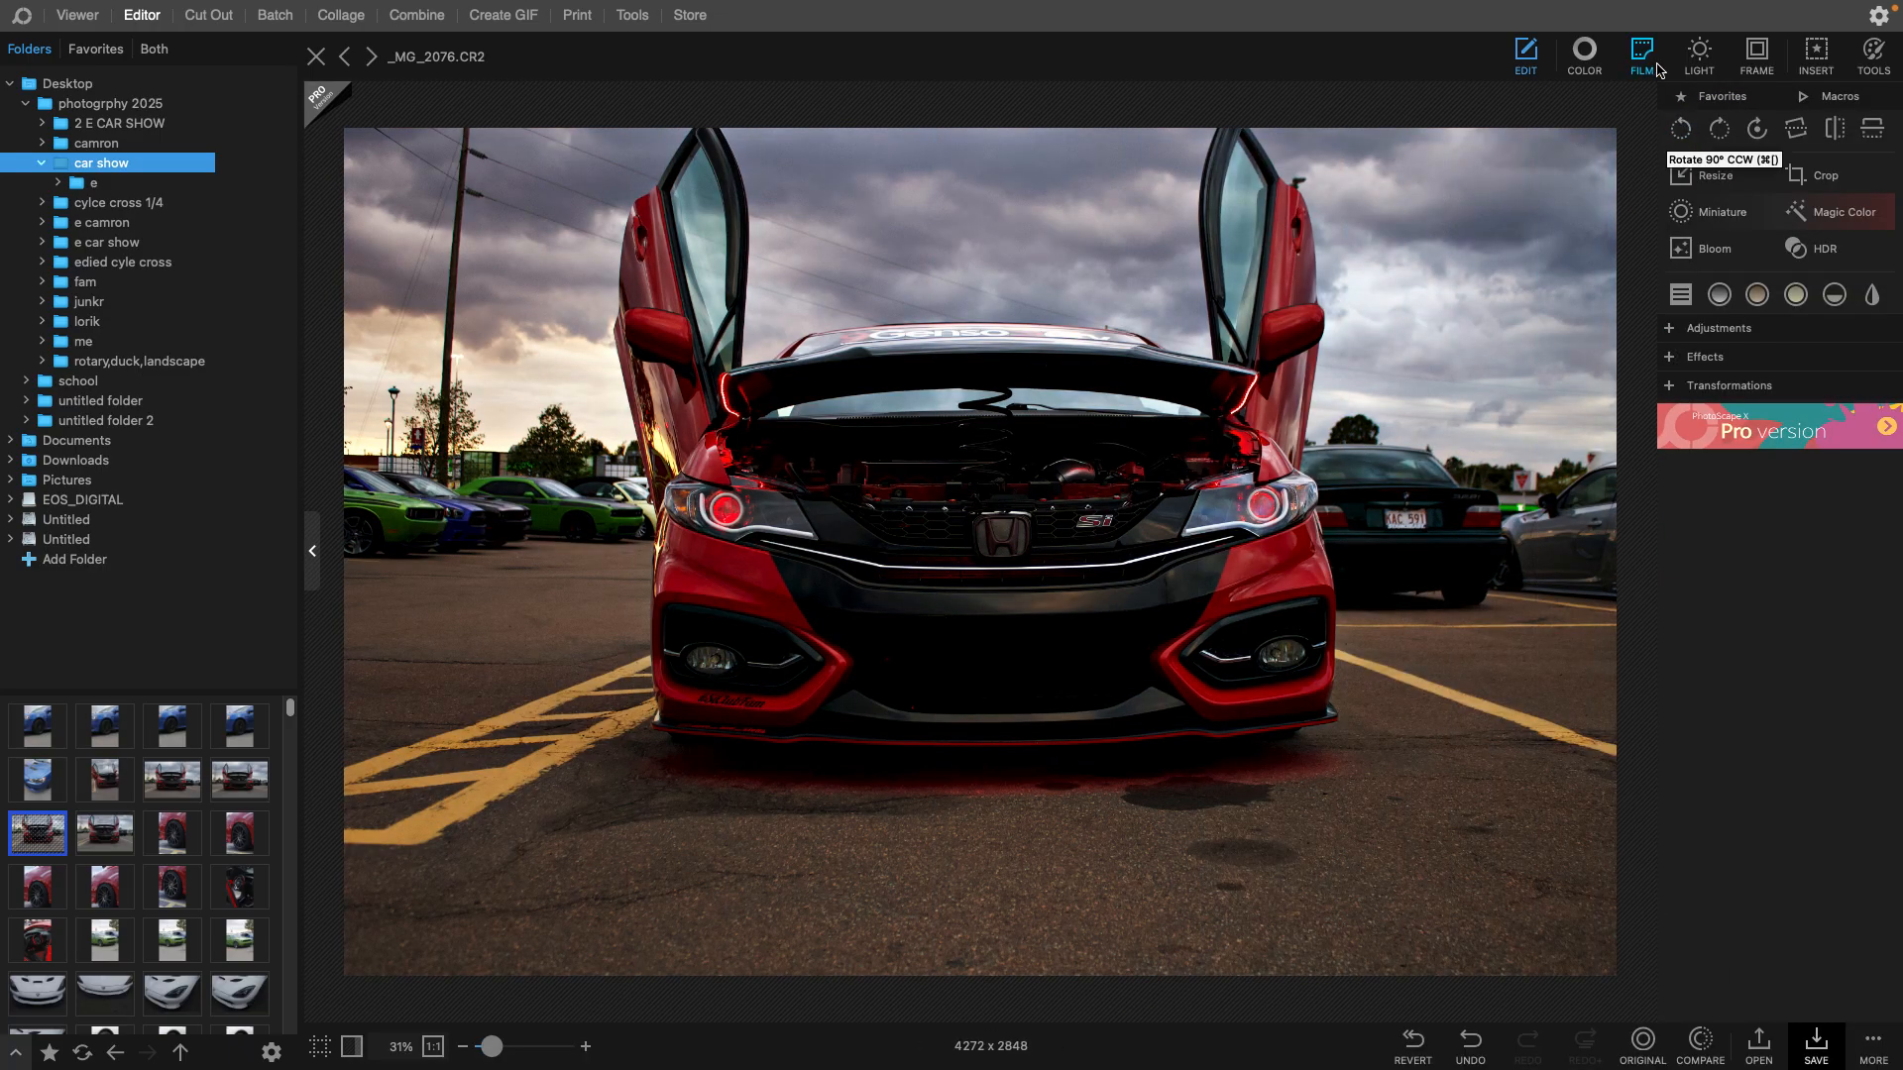
# - Try lens flare 004 on the photo, placing its light source over the car's fog light on the image's left side
pyautogui.click(1700, 55)
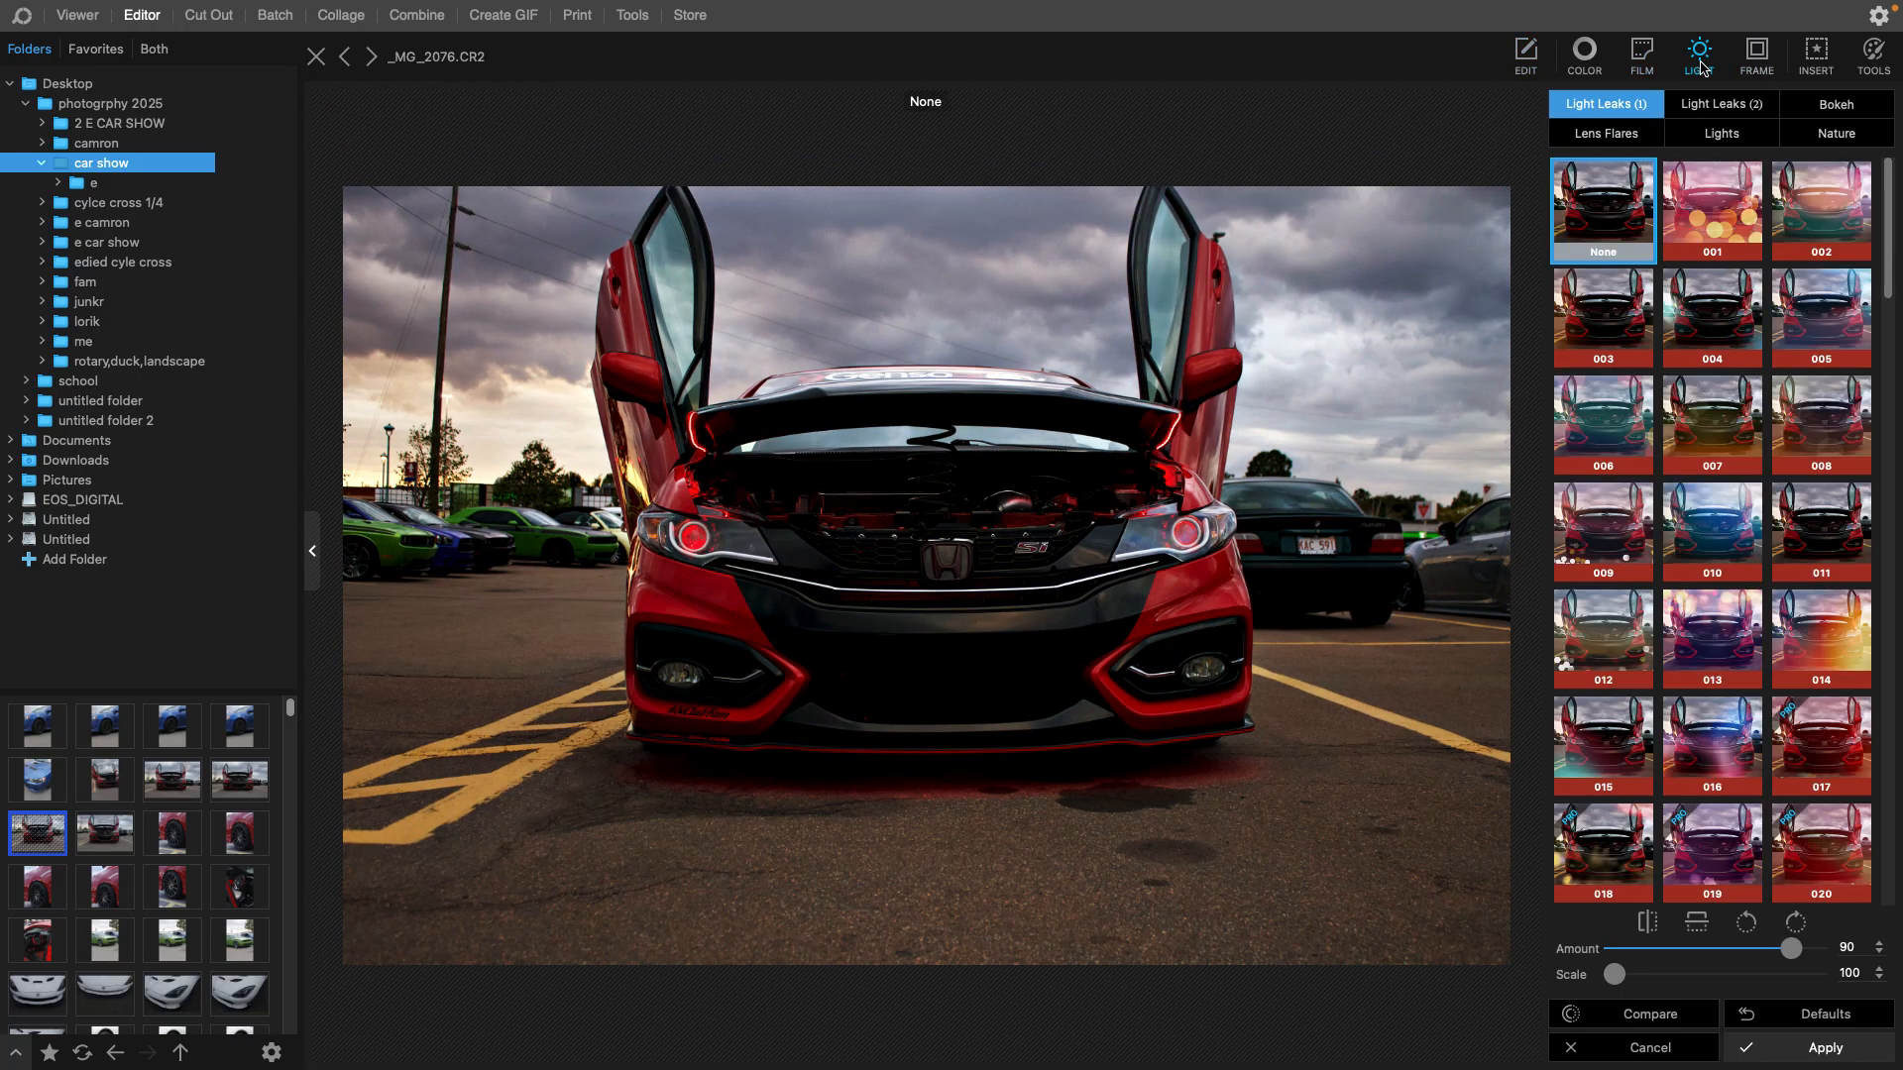
pyautogui.click(1633, 138)
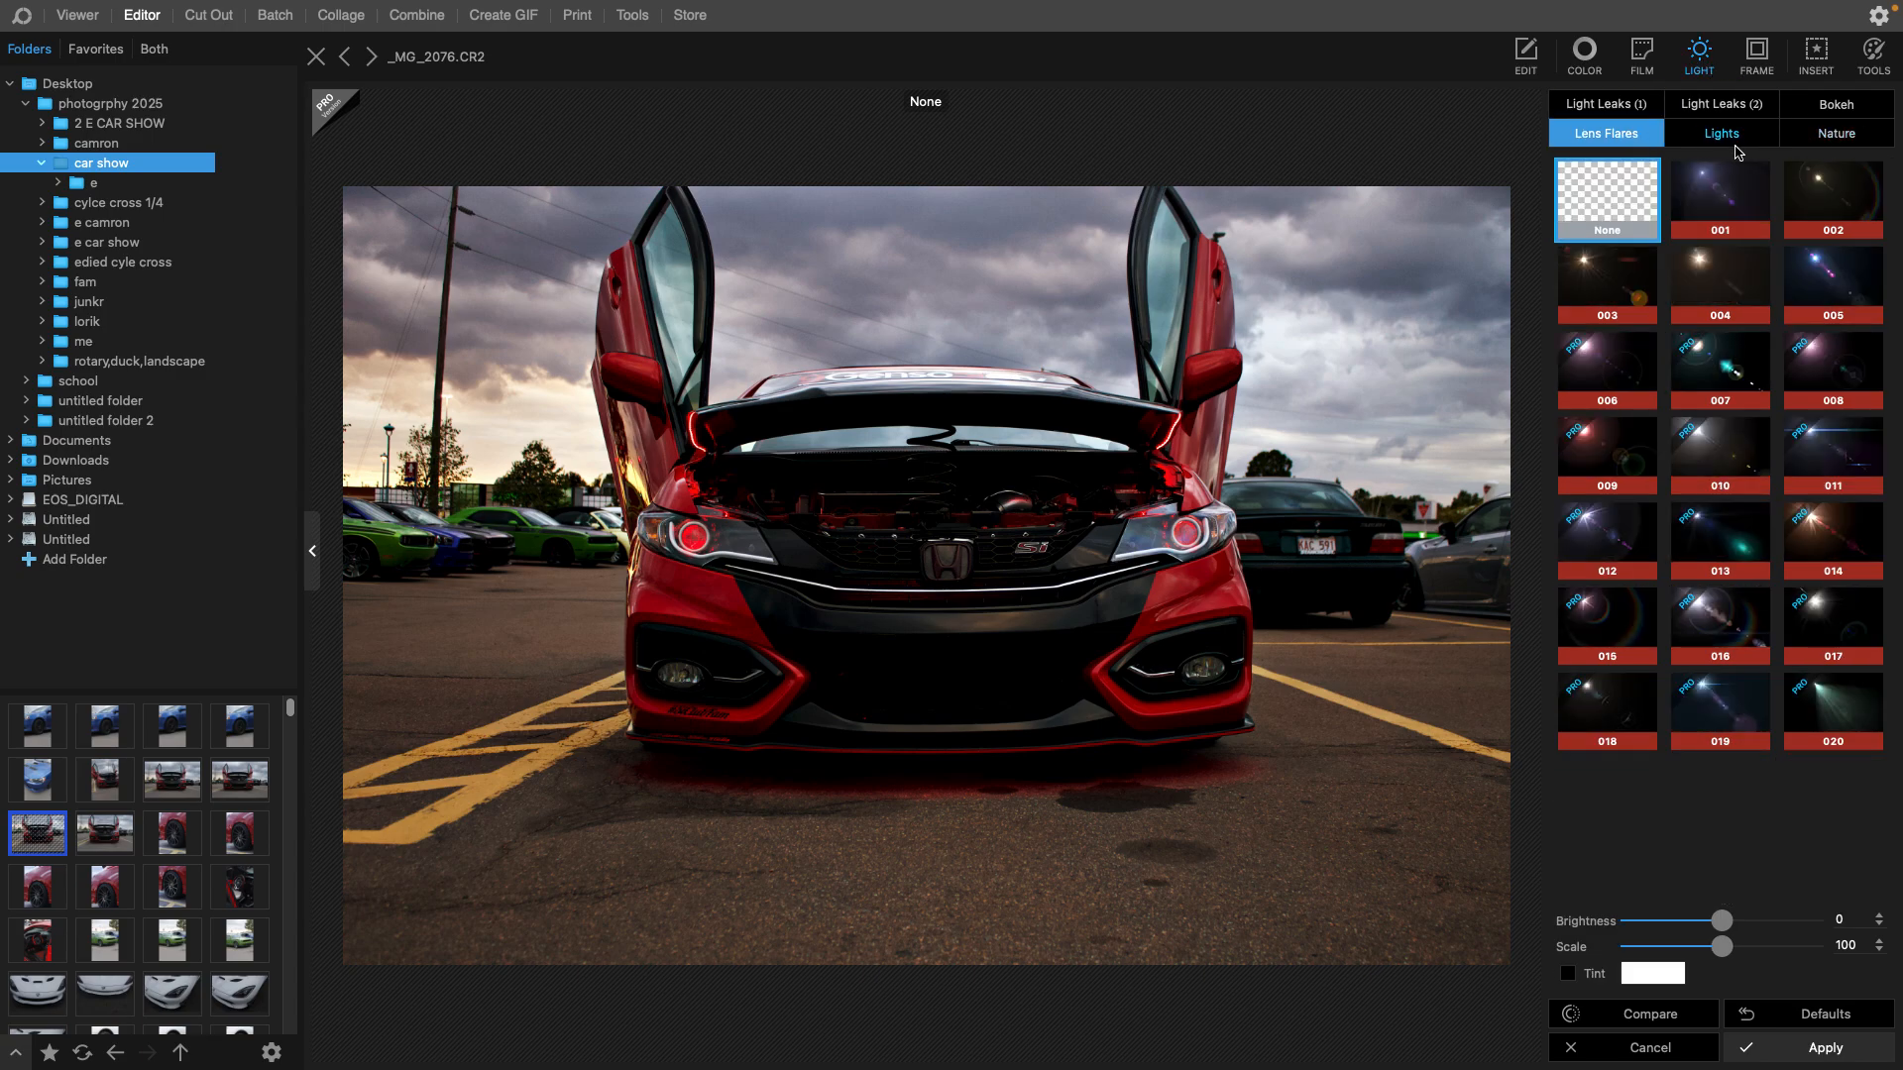
pyautogui.click(1764, 189)
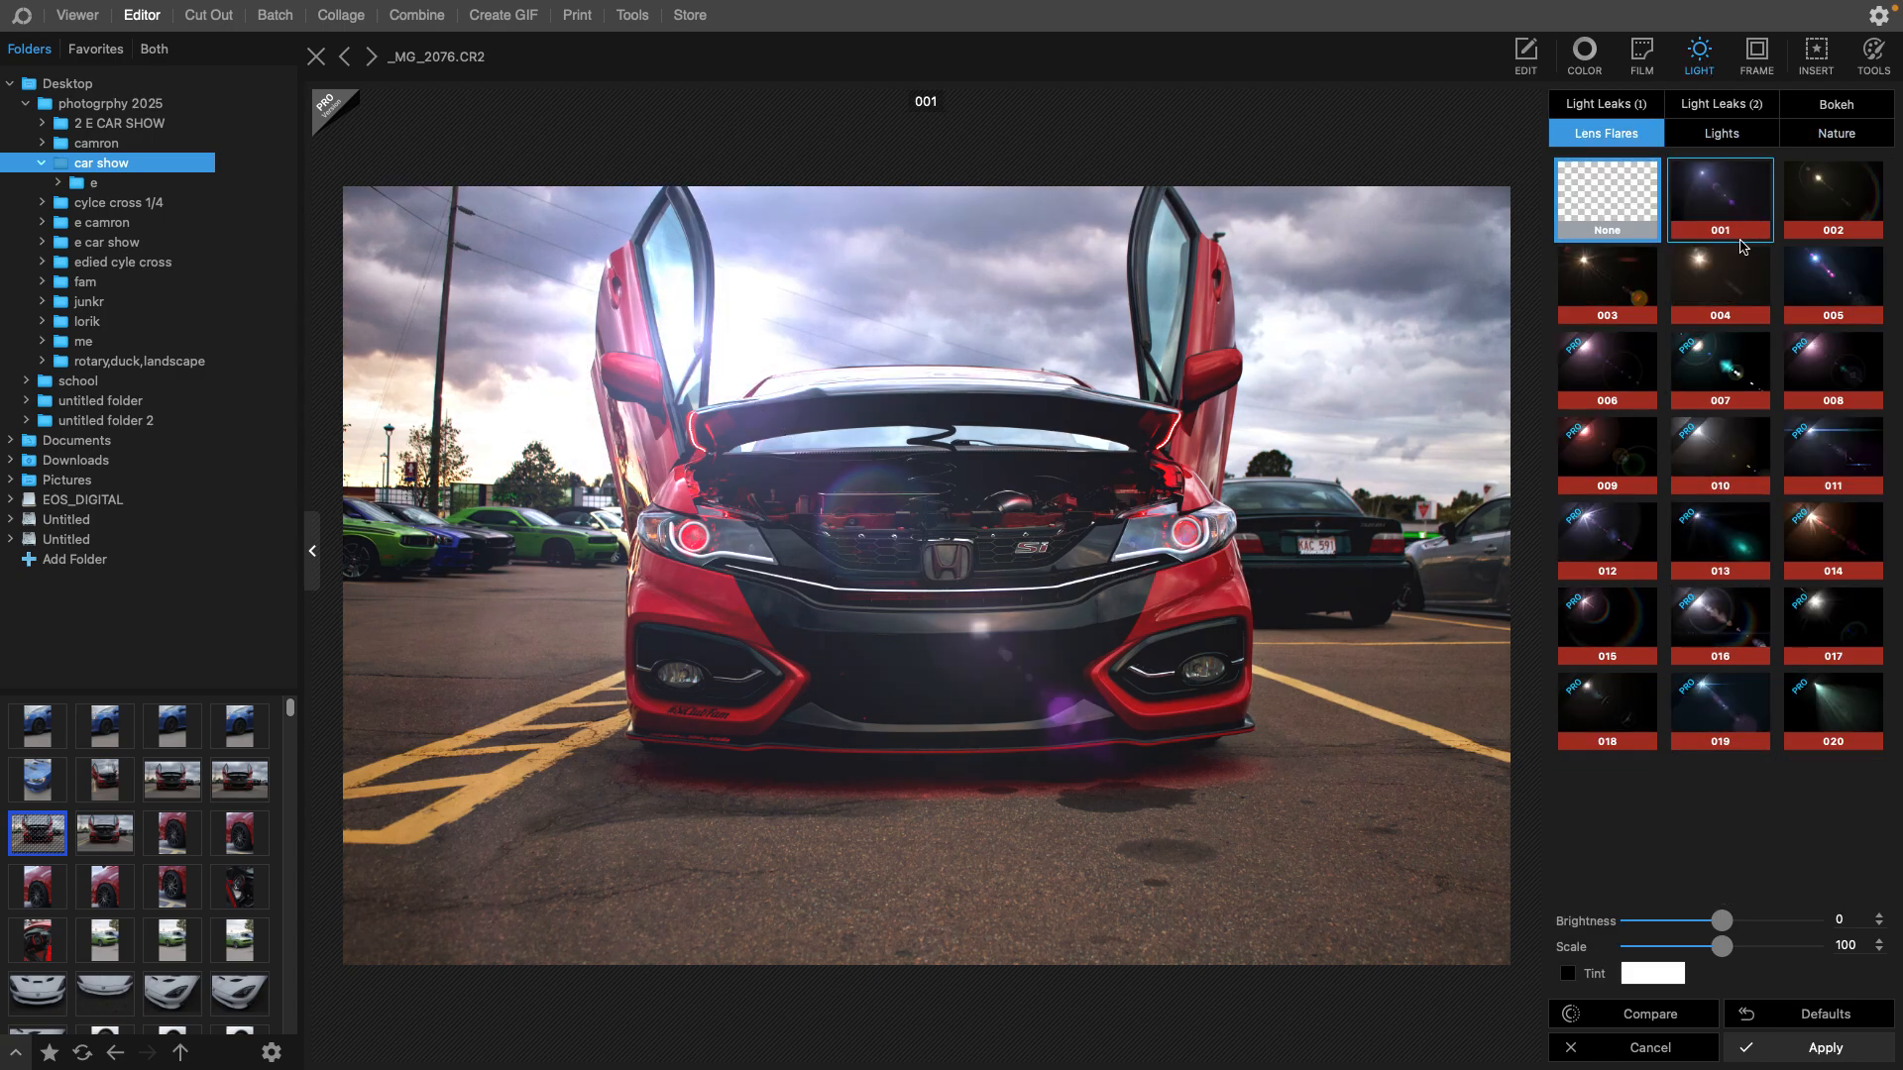
pyautogui.click(1750, 297)
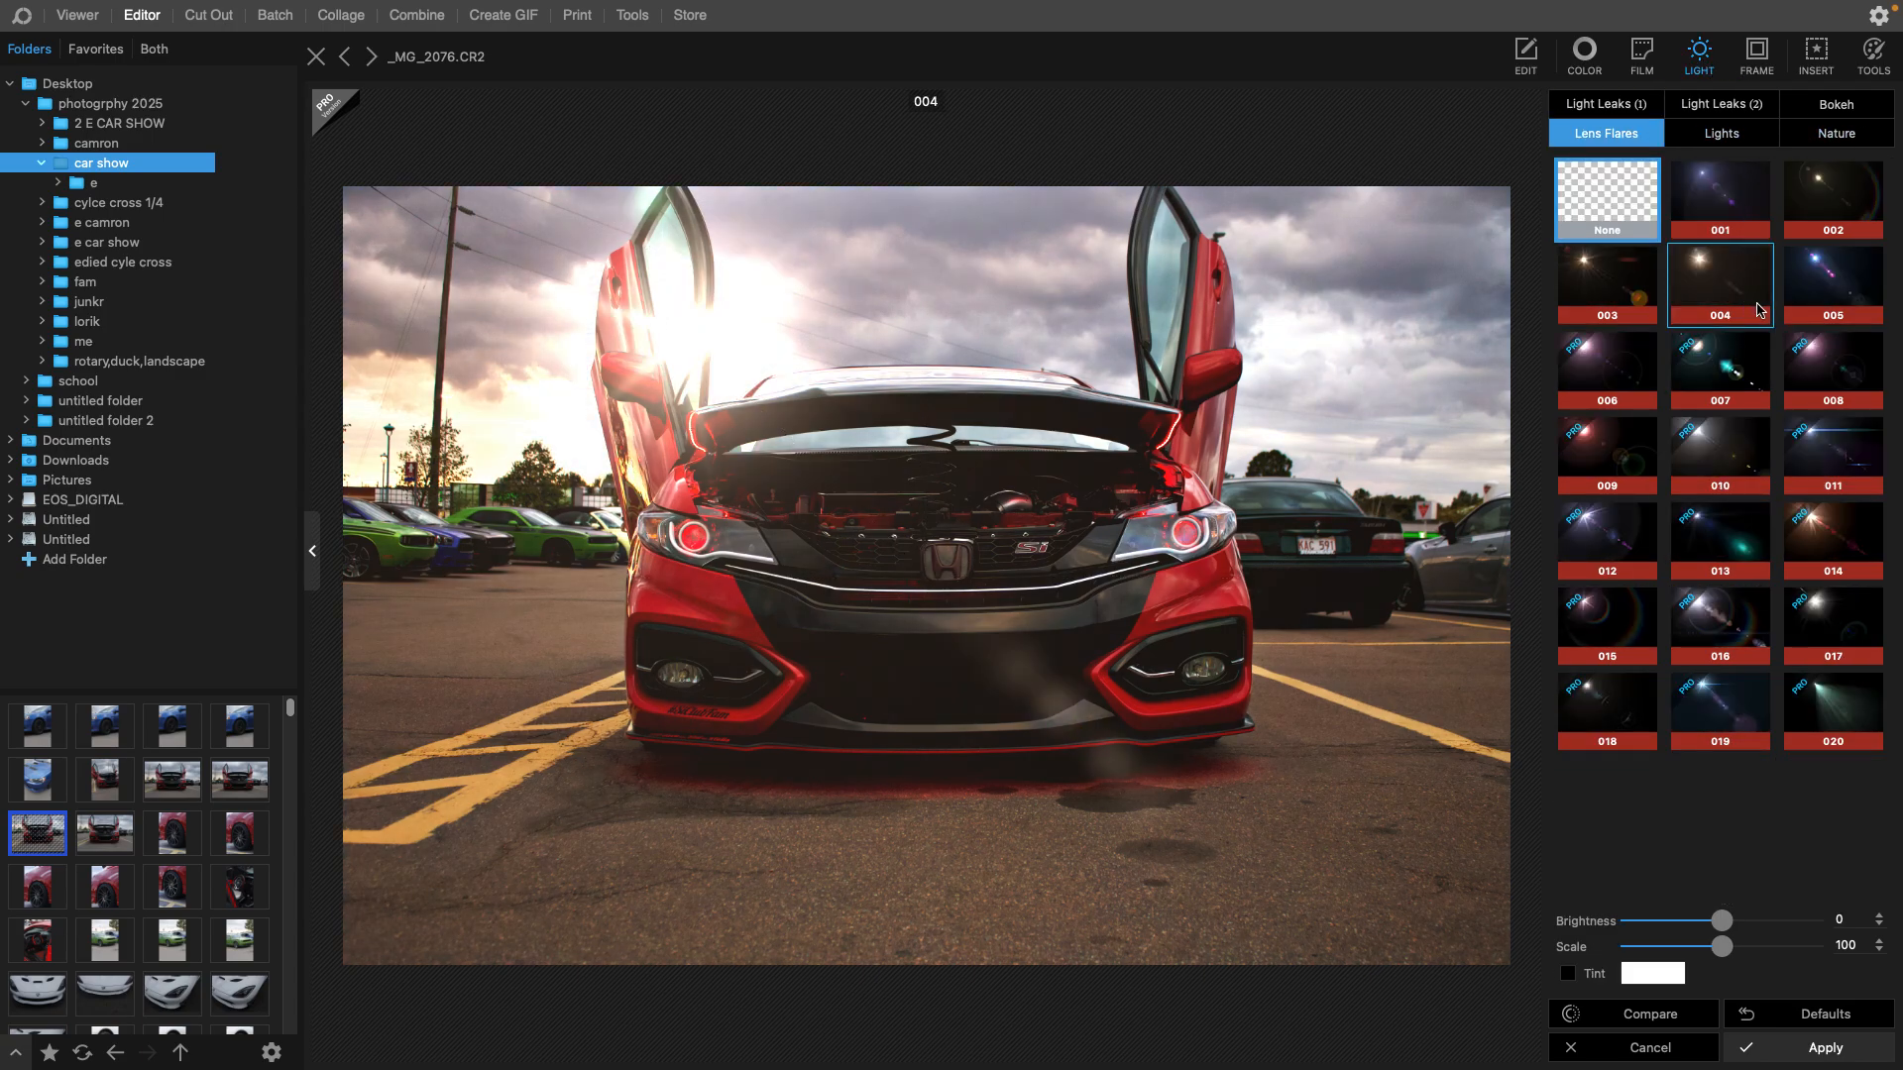
pyautogui.moveTo(684, 323); pyautogui.dragTo(673, 541)
pyautogui.moveTo(927, 578); pyautogui.dragTo(1539, 526)
pyautogui.click(777, 977)
pyautogui.moveTo(757, 959); pyautogui.dragTo(679, 683)
pyautogui.click(1252, 1031)
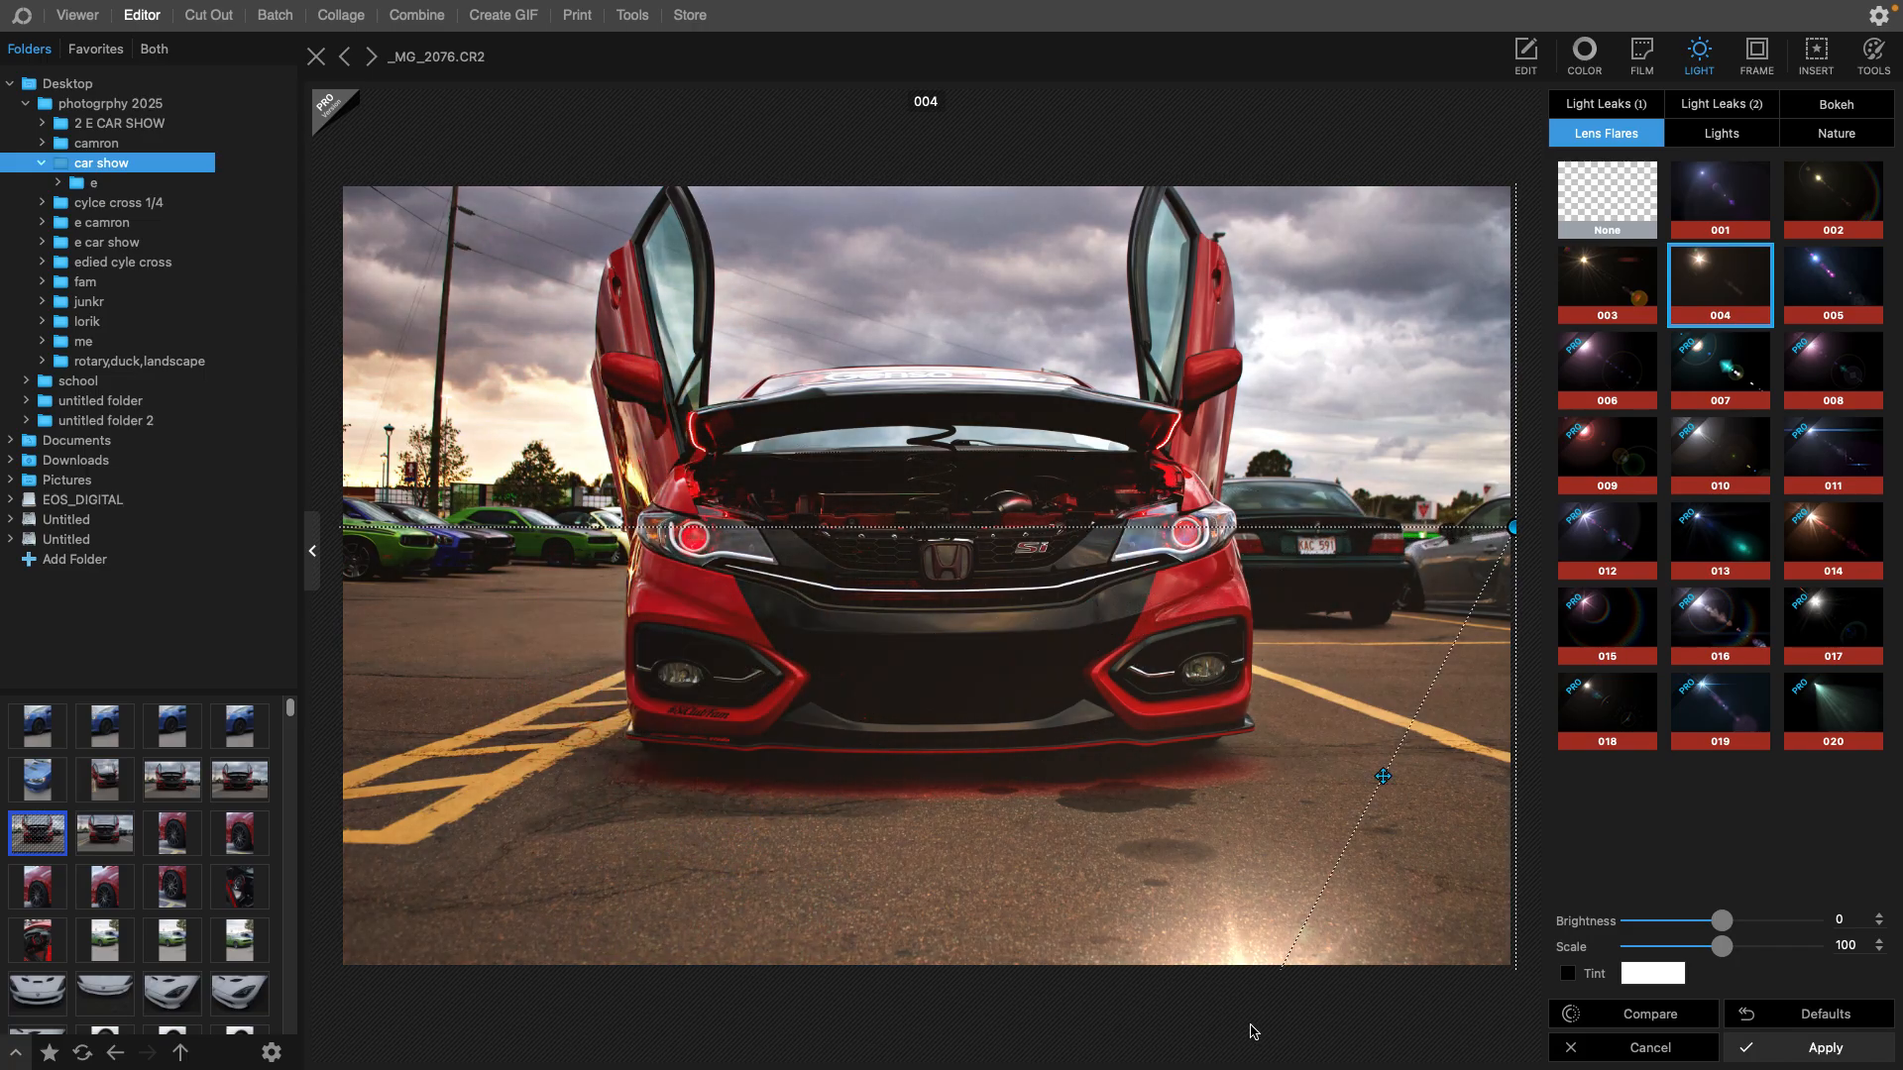
pyautogui.click(677, 679)
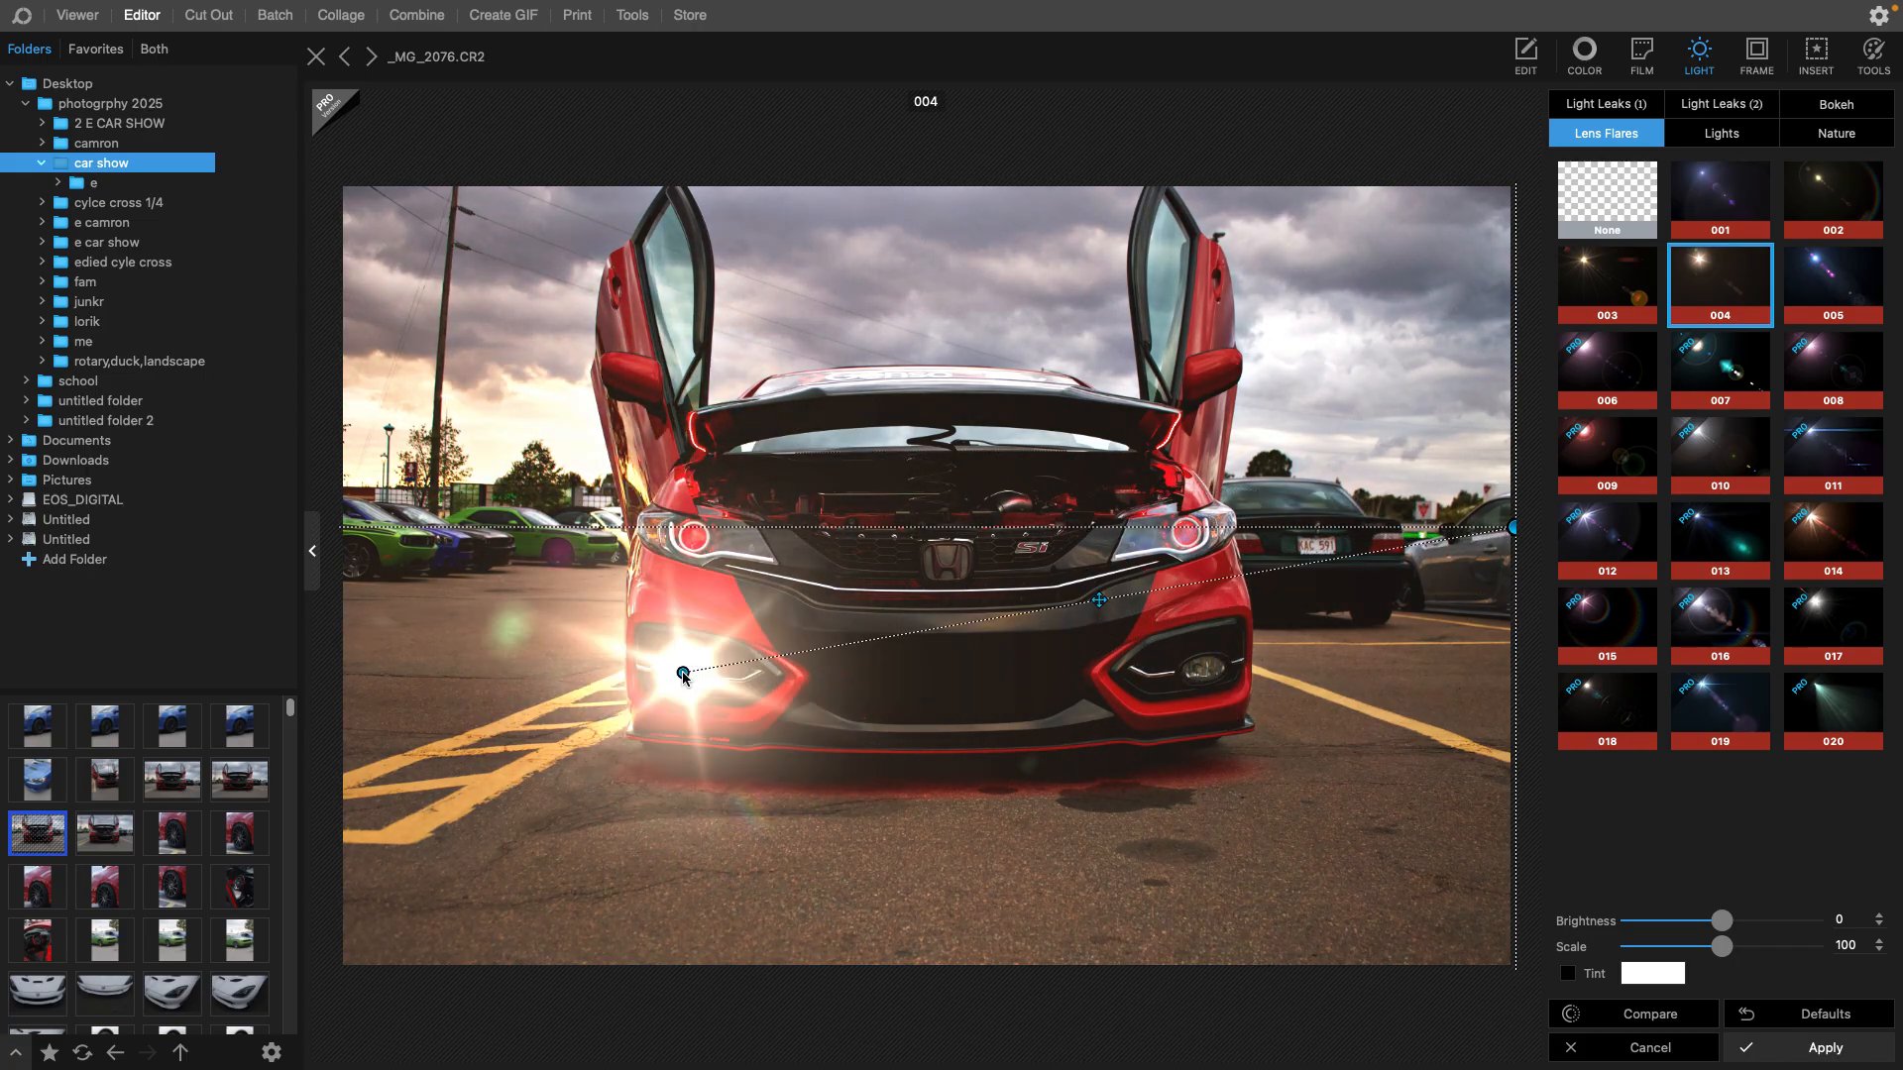
# - Apply the fog light flare with brightness -28 and scale 73, and undo it
pyautogui.moveTo(1715, 925)
pyautogui.mouseDown()
pyautogui.moveTo(1688, 919)
pyautogui.moveTo(1695, 947)
pyautogui.mouseUp()
pyautogui.moveTo(680, 675); pyautogui.dragTo(677, 677)
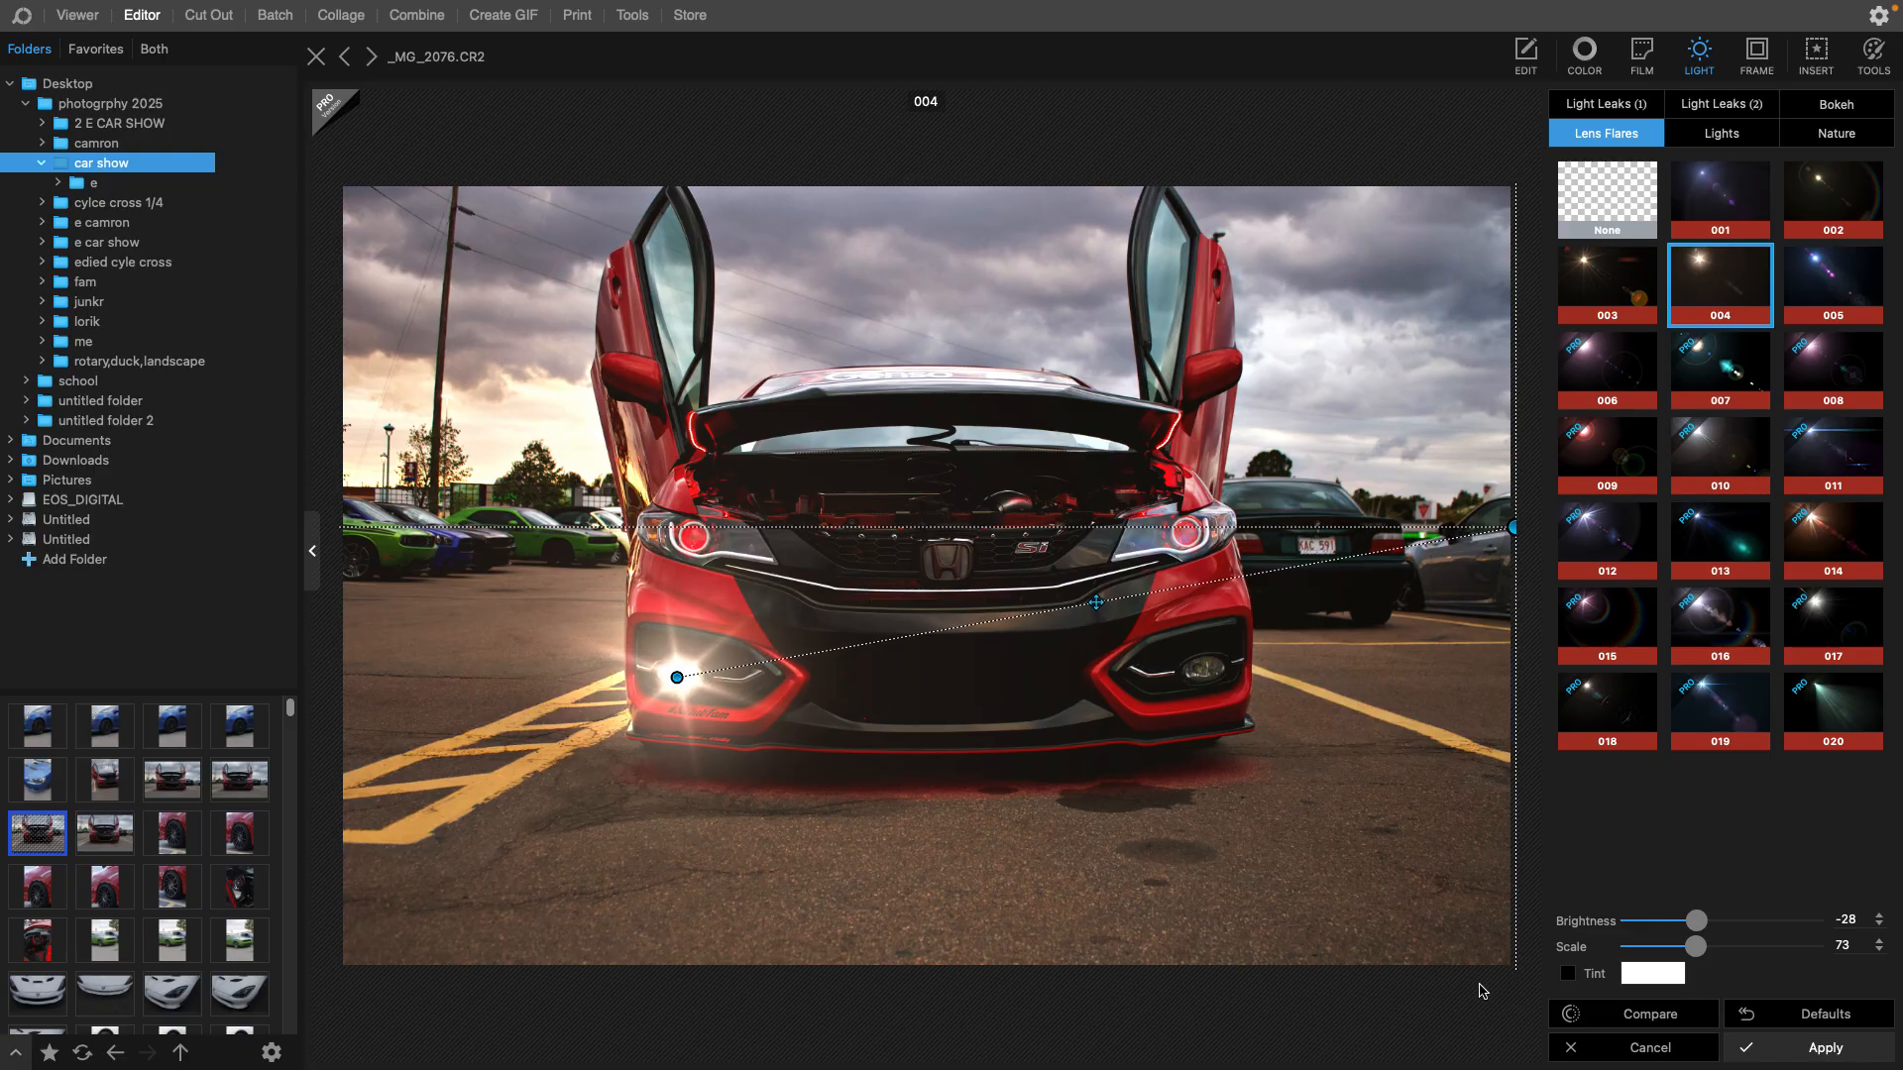
pyautogui.click(1792, 1047)
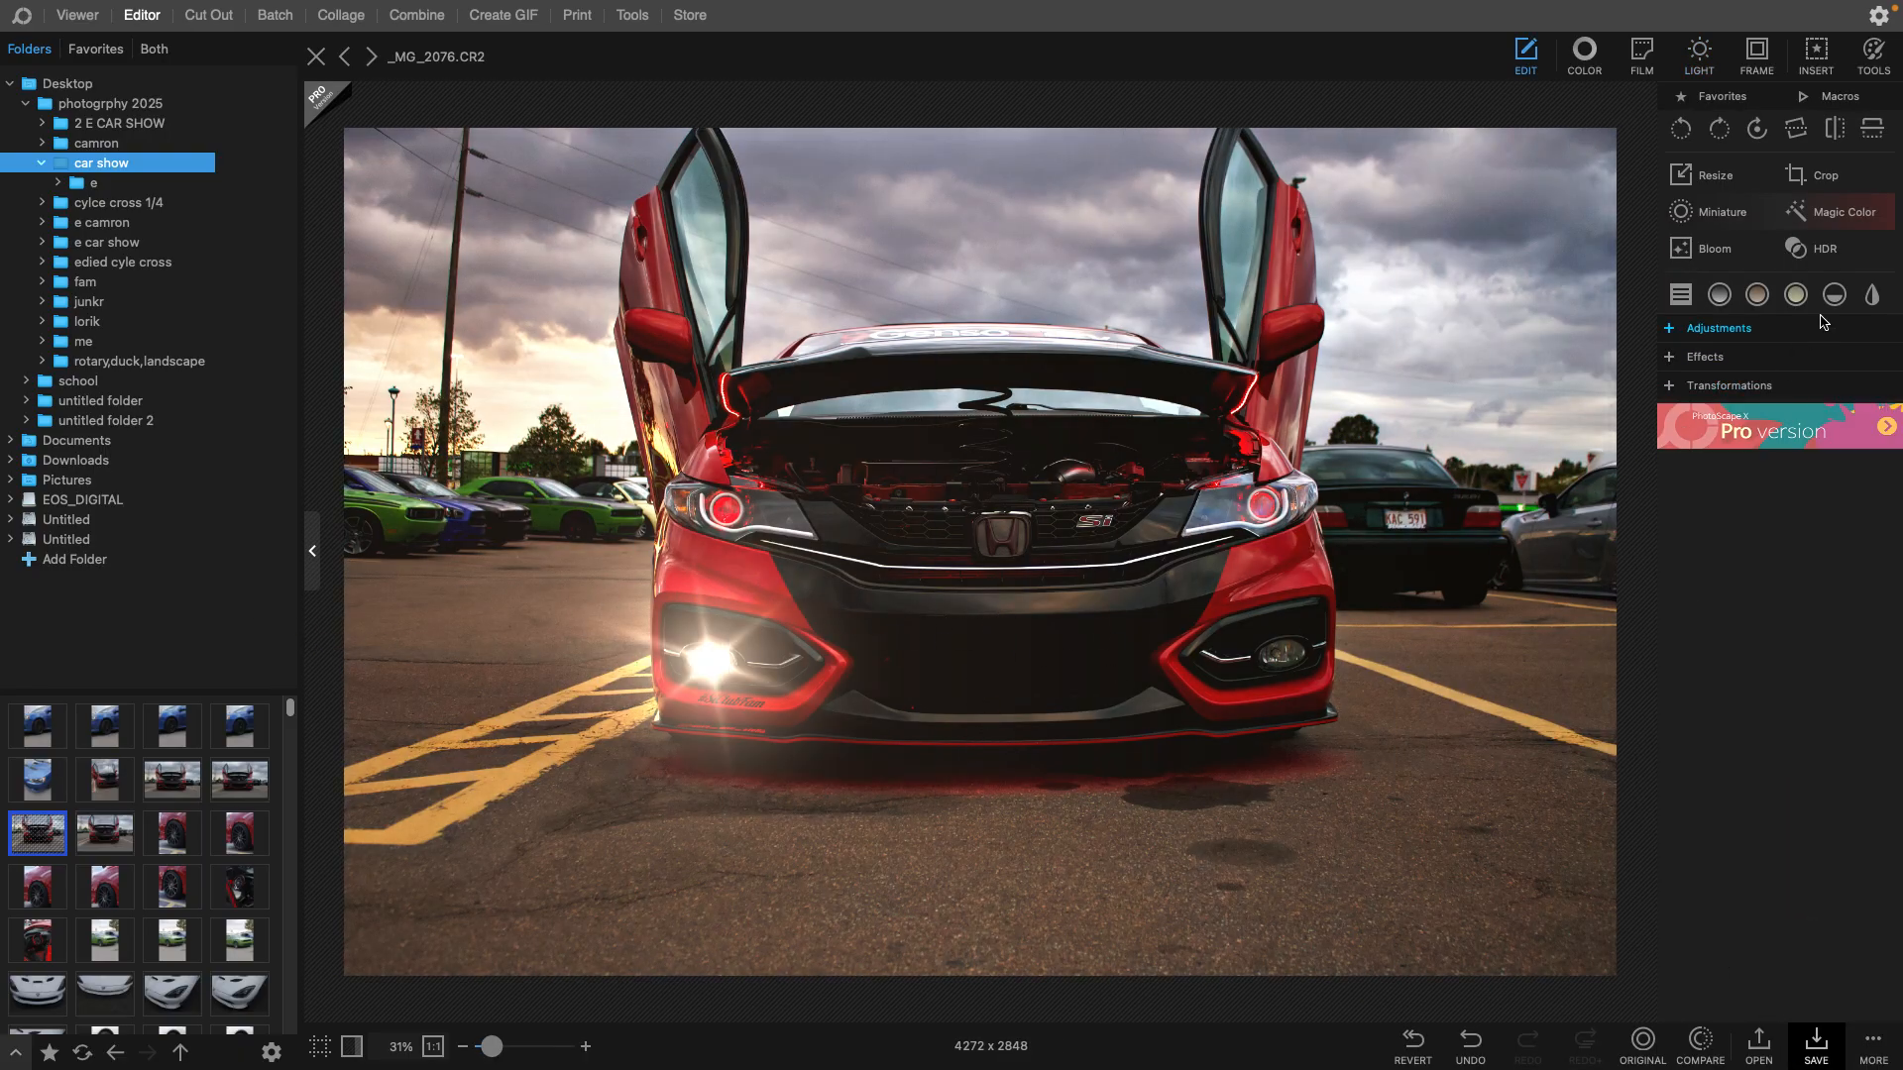
pyautogui.click(1470, 1041)
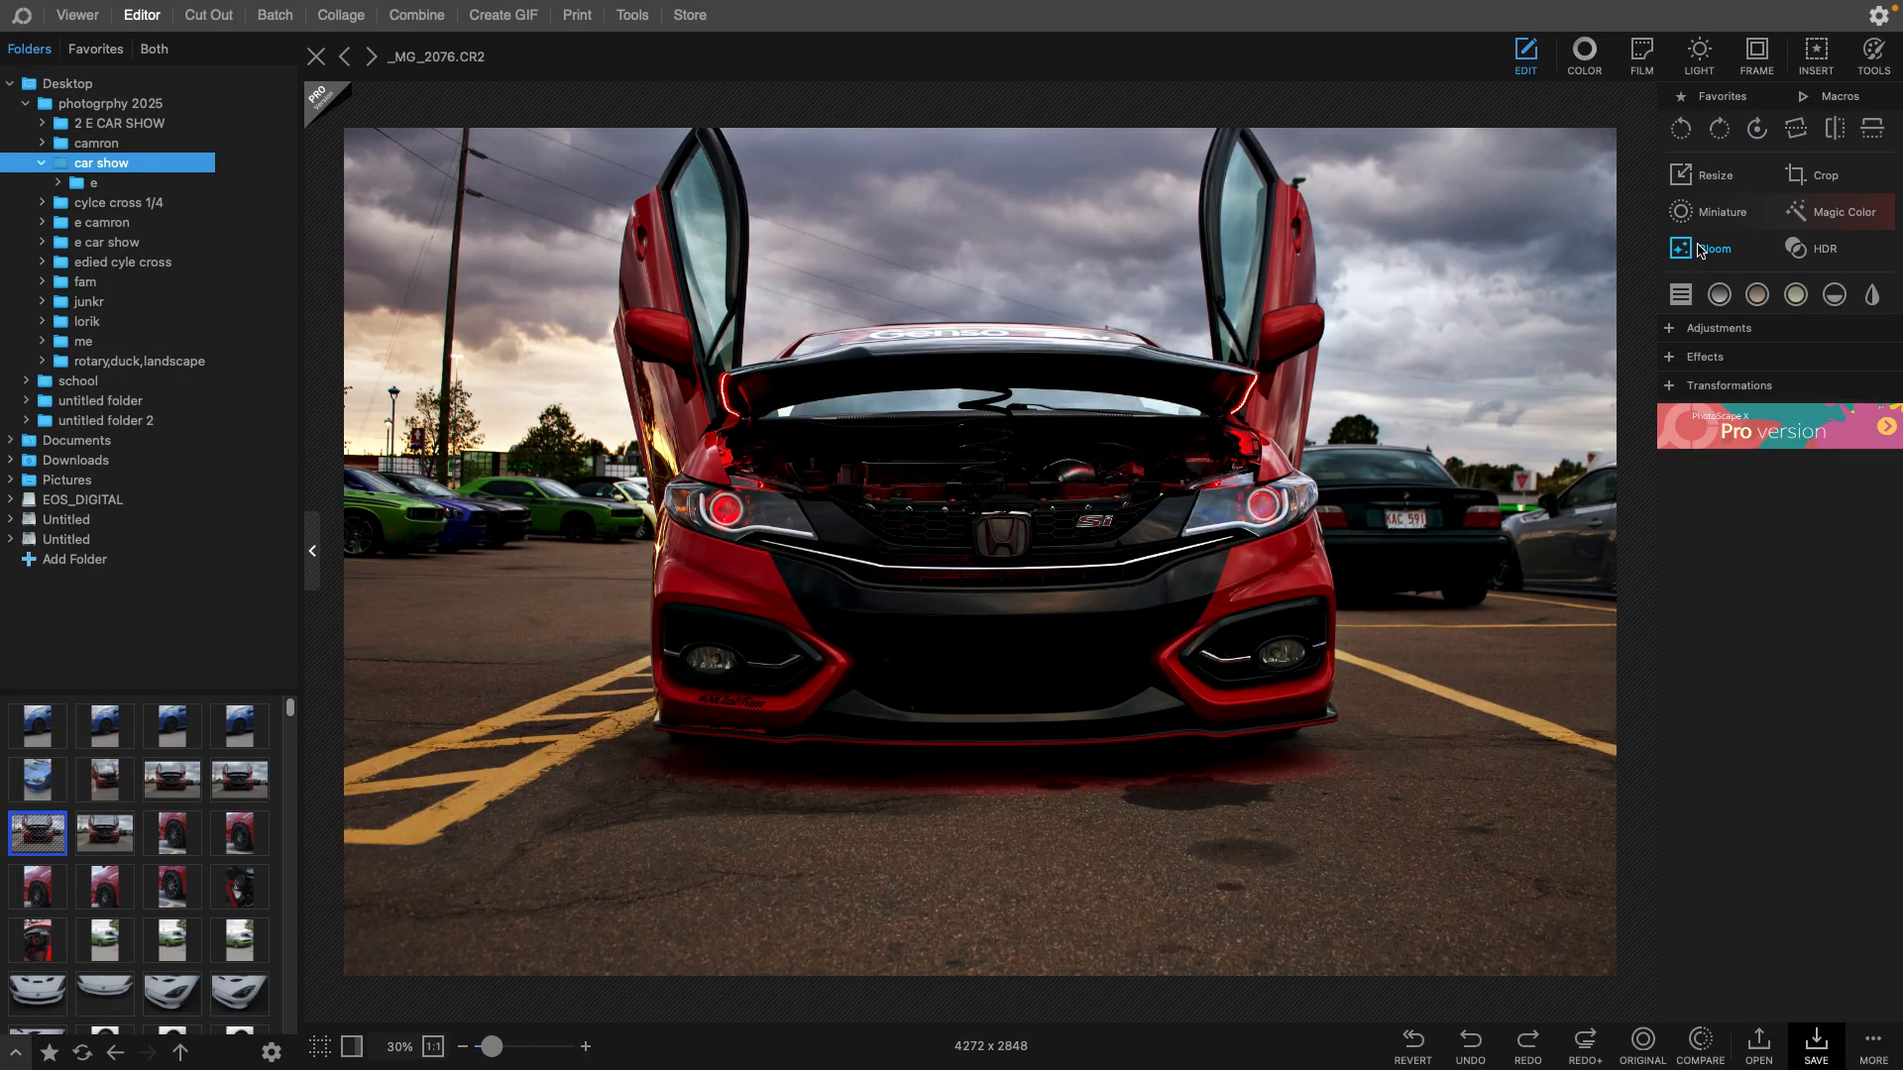
# - Apply a Bloom effect to the photo with the level set to 30
pyautogui.click(1734, 250)
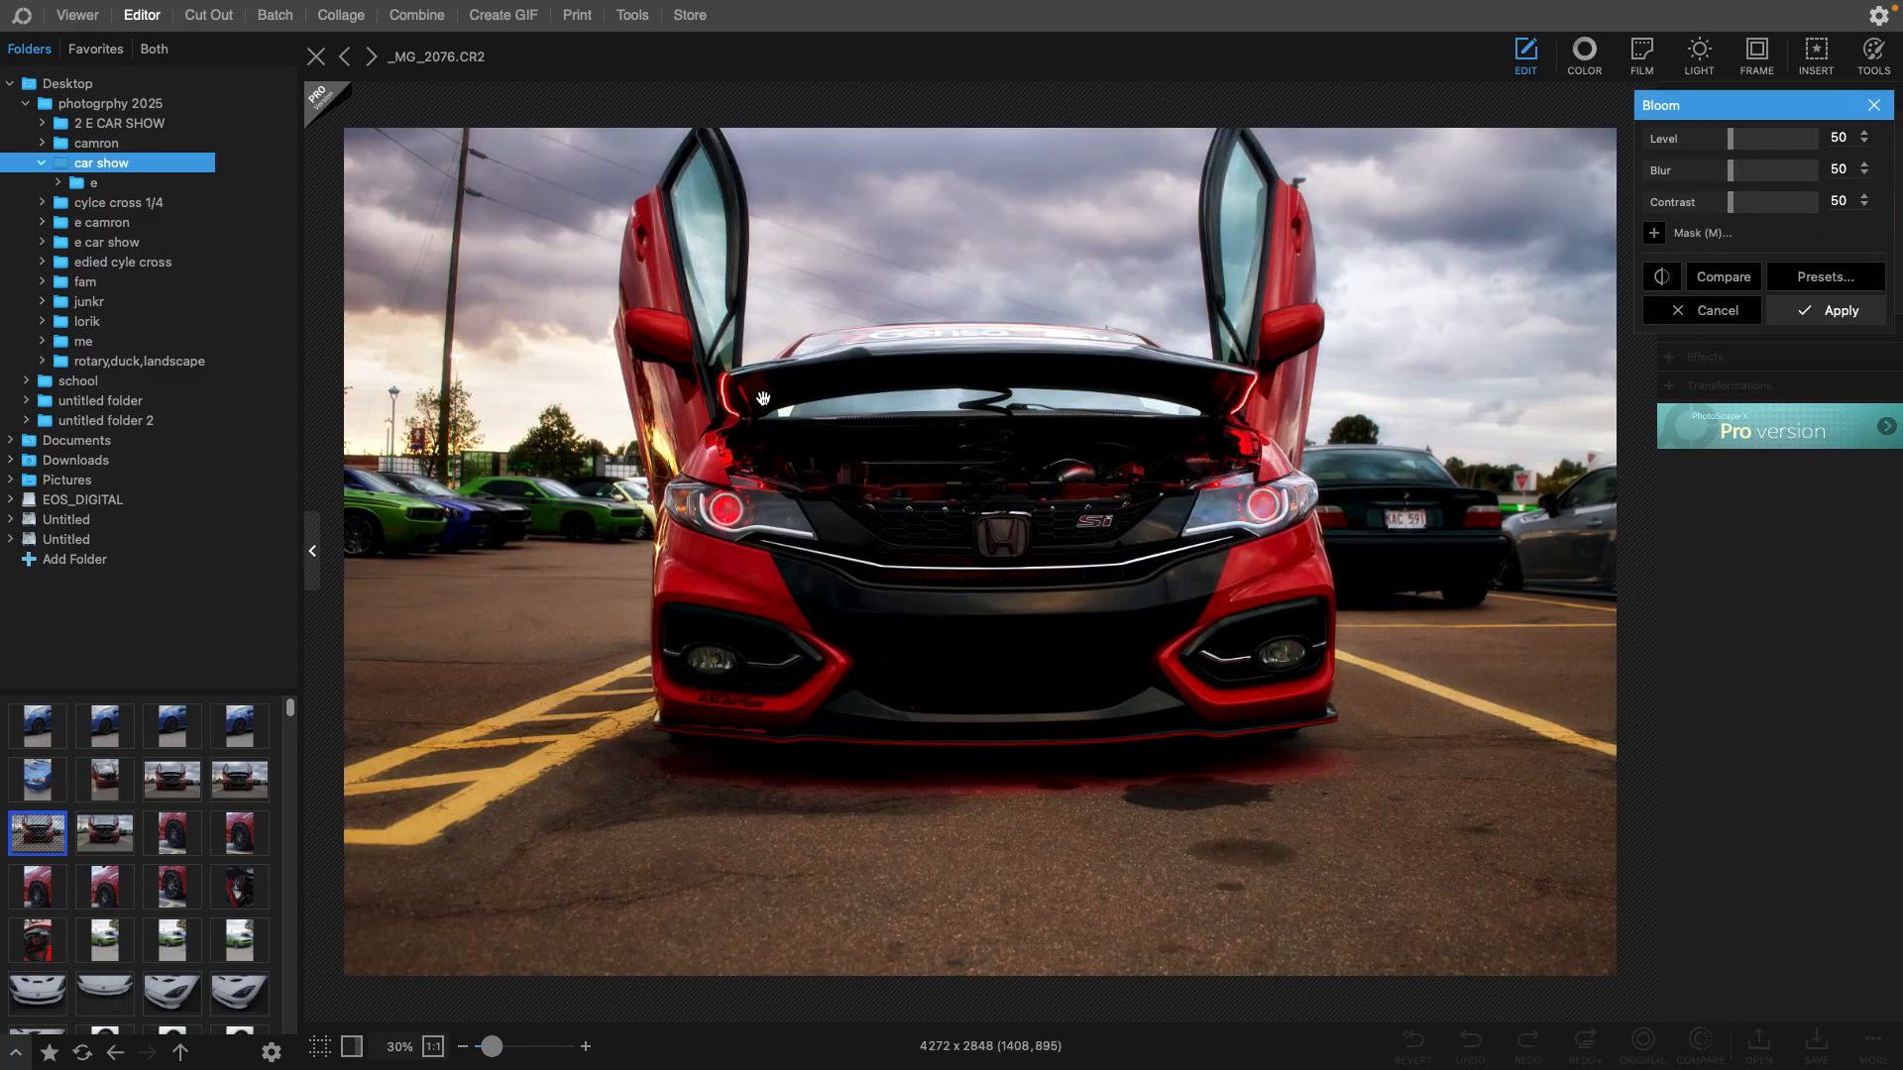
pyautogui.click(1692, 139)
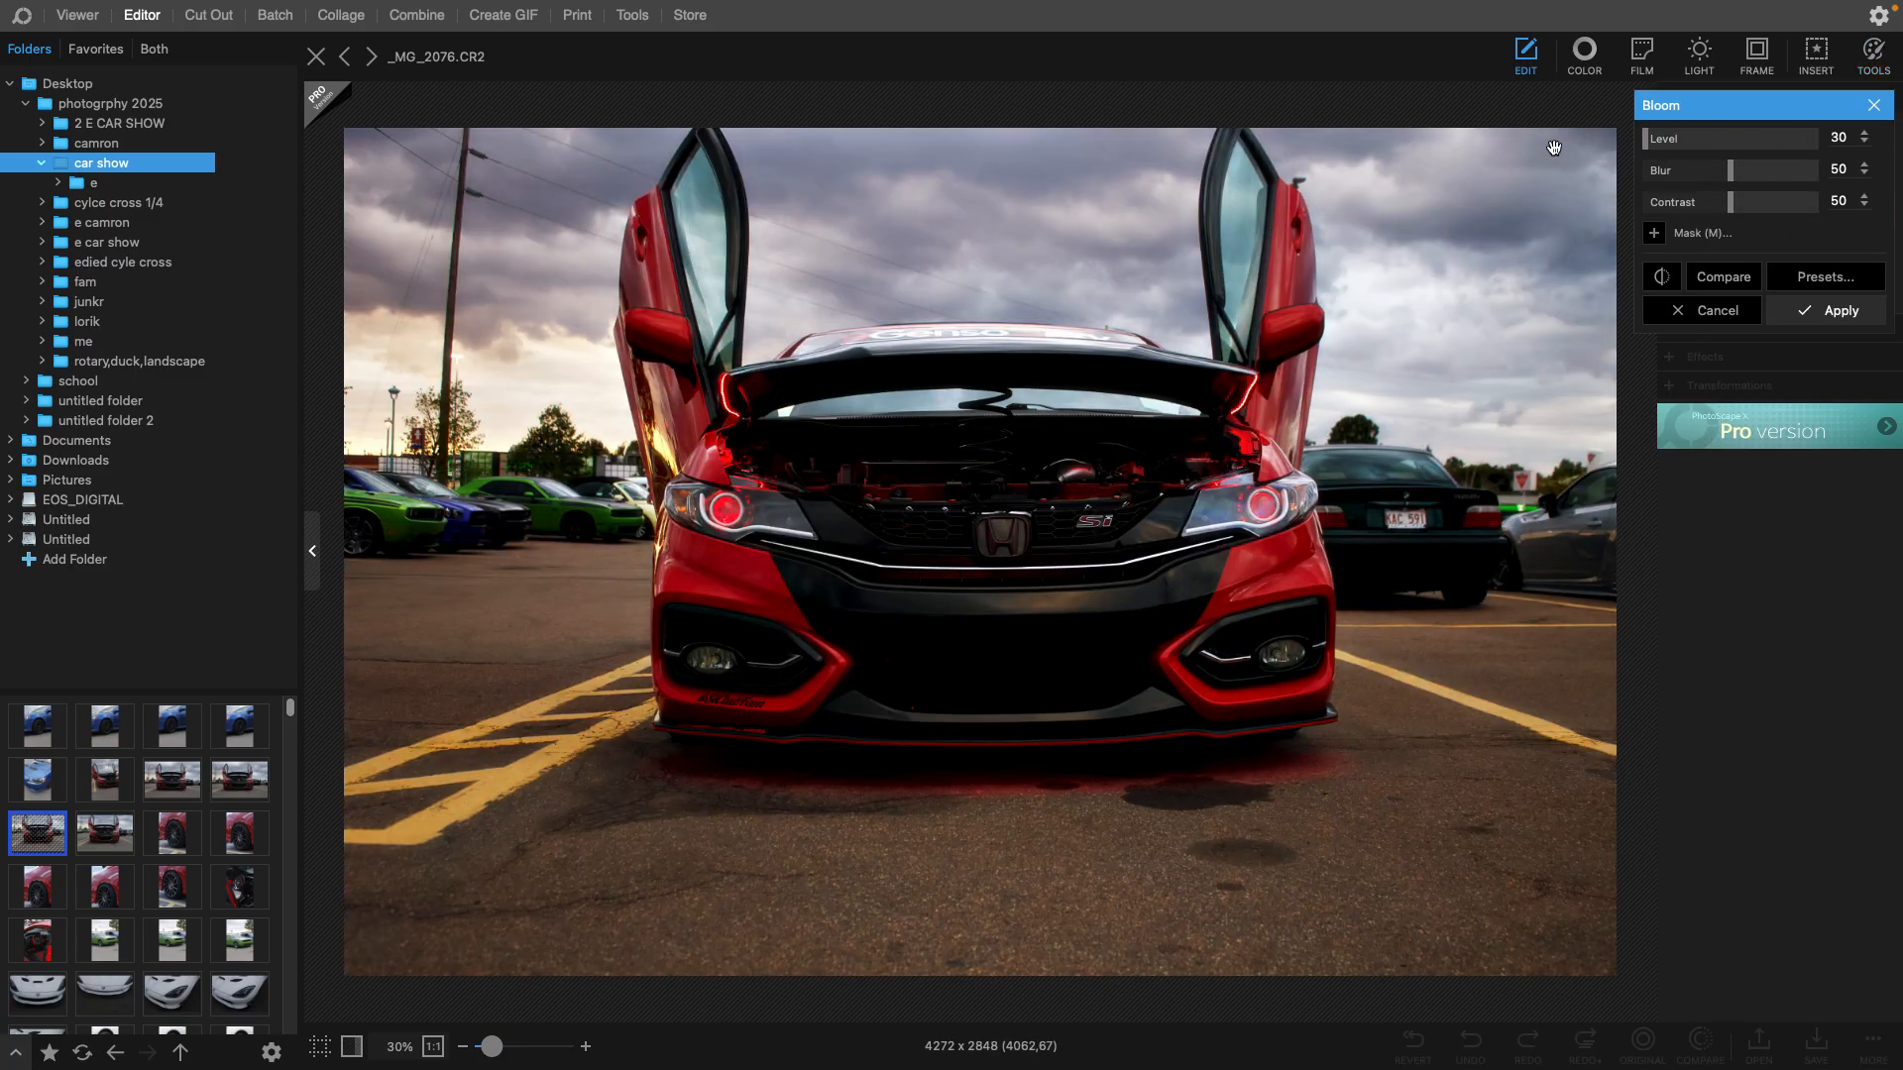
pyautogui.click(1700, 279)
pyautogui.click(1700, 278)
pyautogui.click(1839, 310)
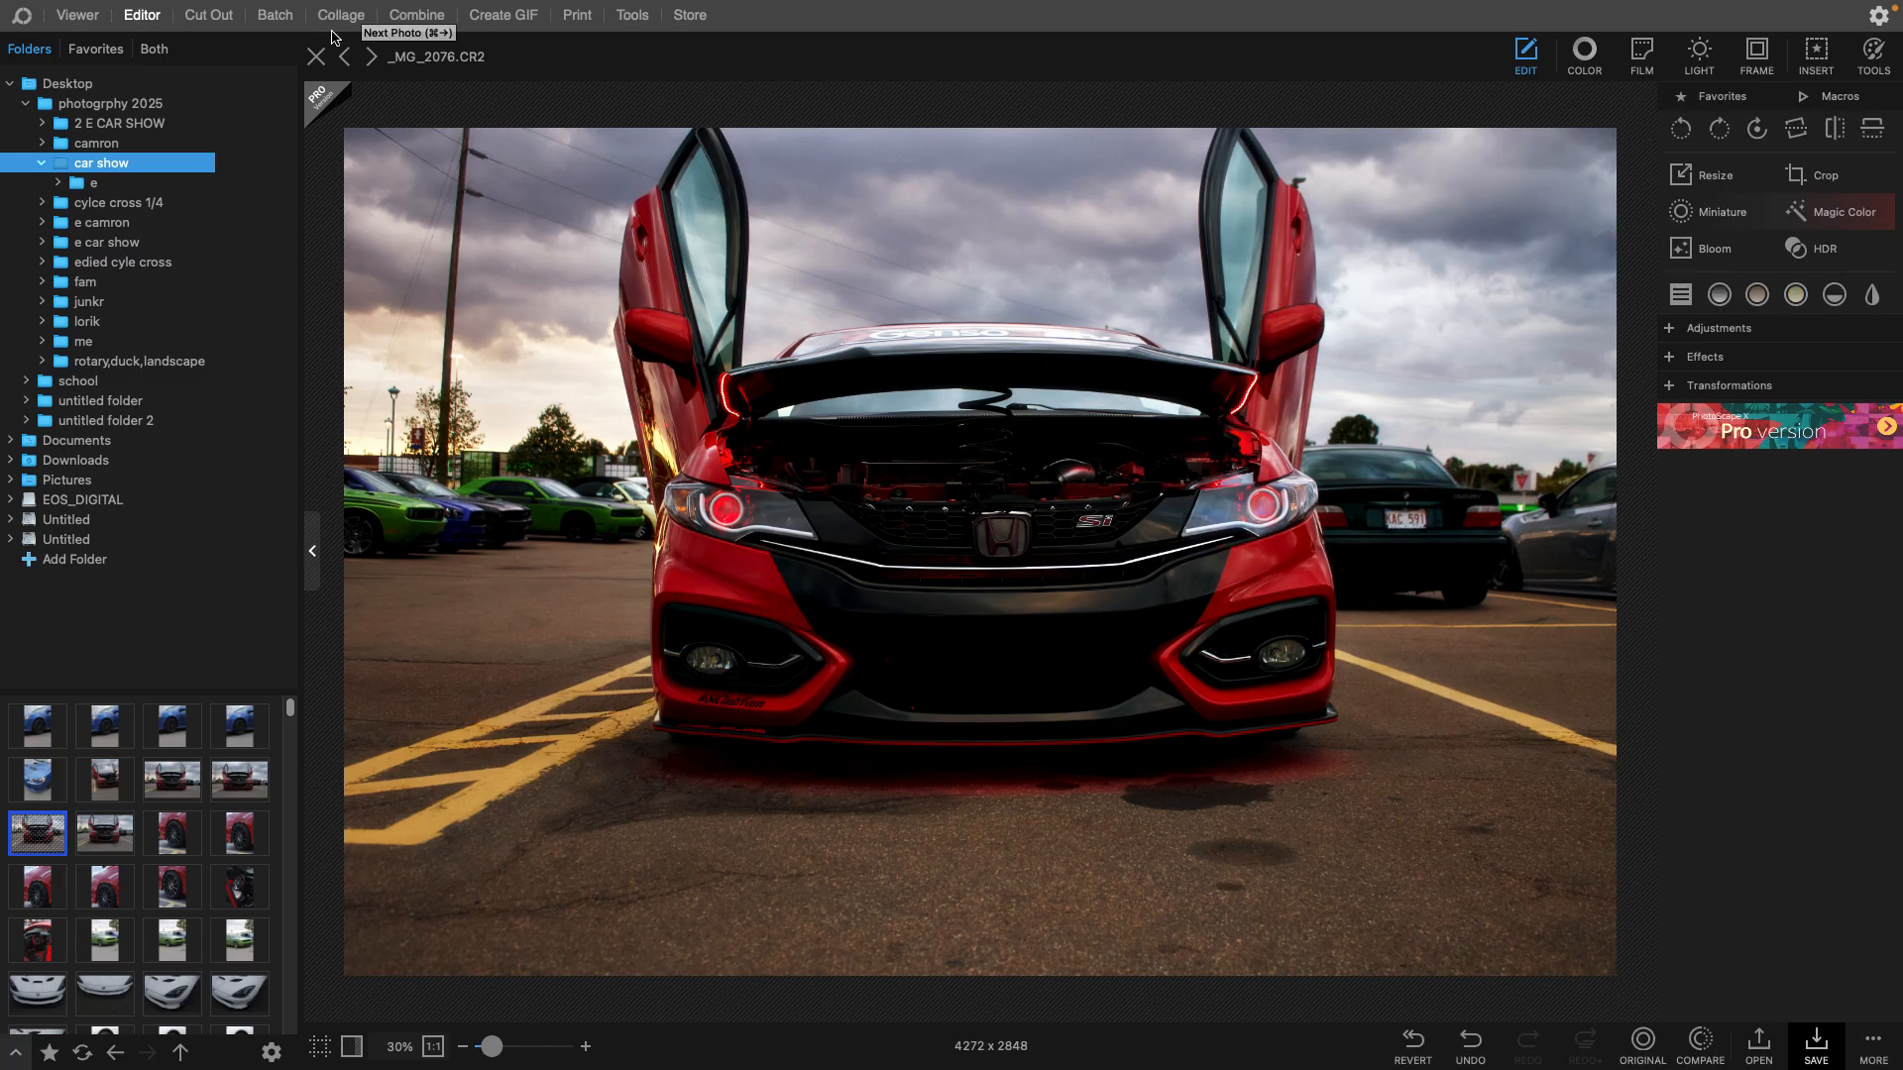
# - Save the edited photo as the JPEG _MG_2076 in the e subfolder of the car show folder
pyautogui.click(372, 56)
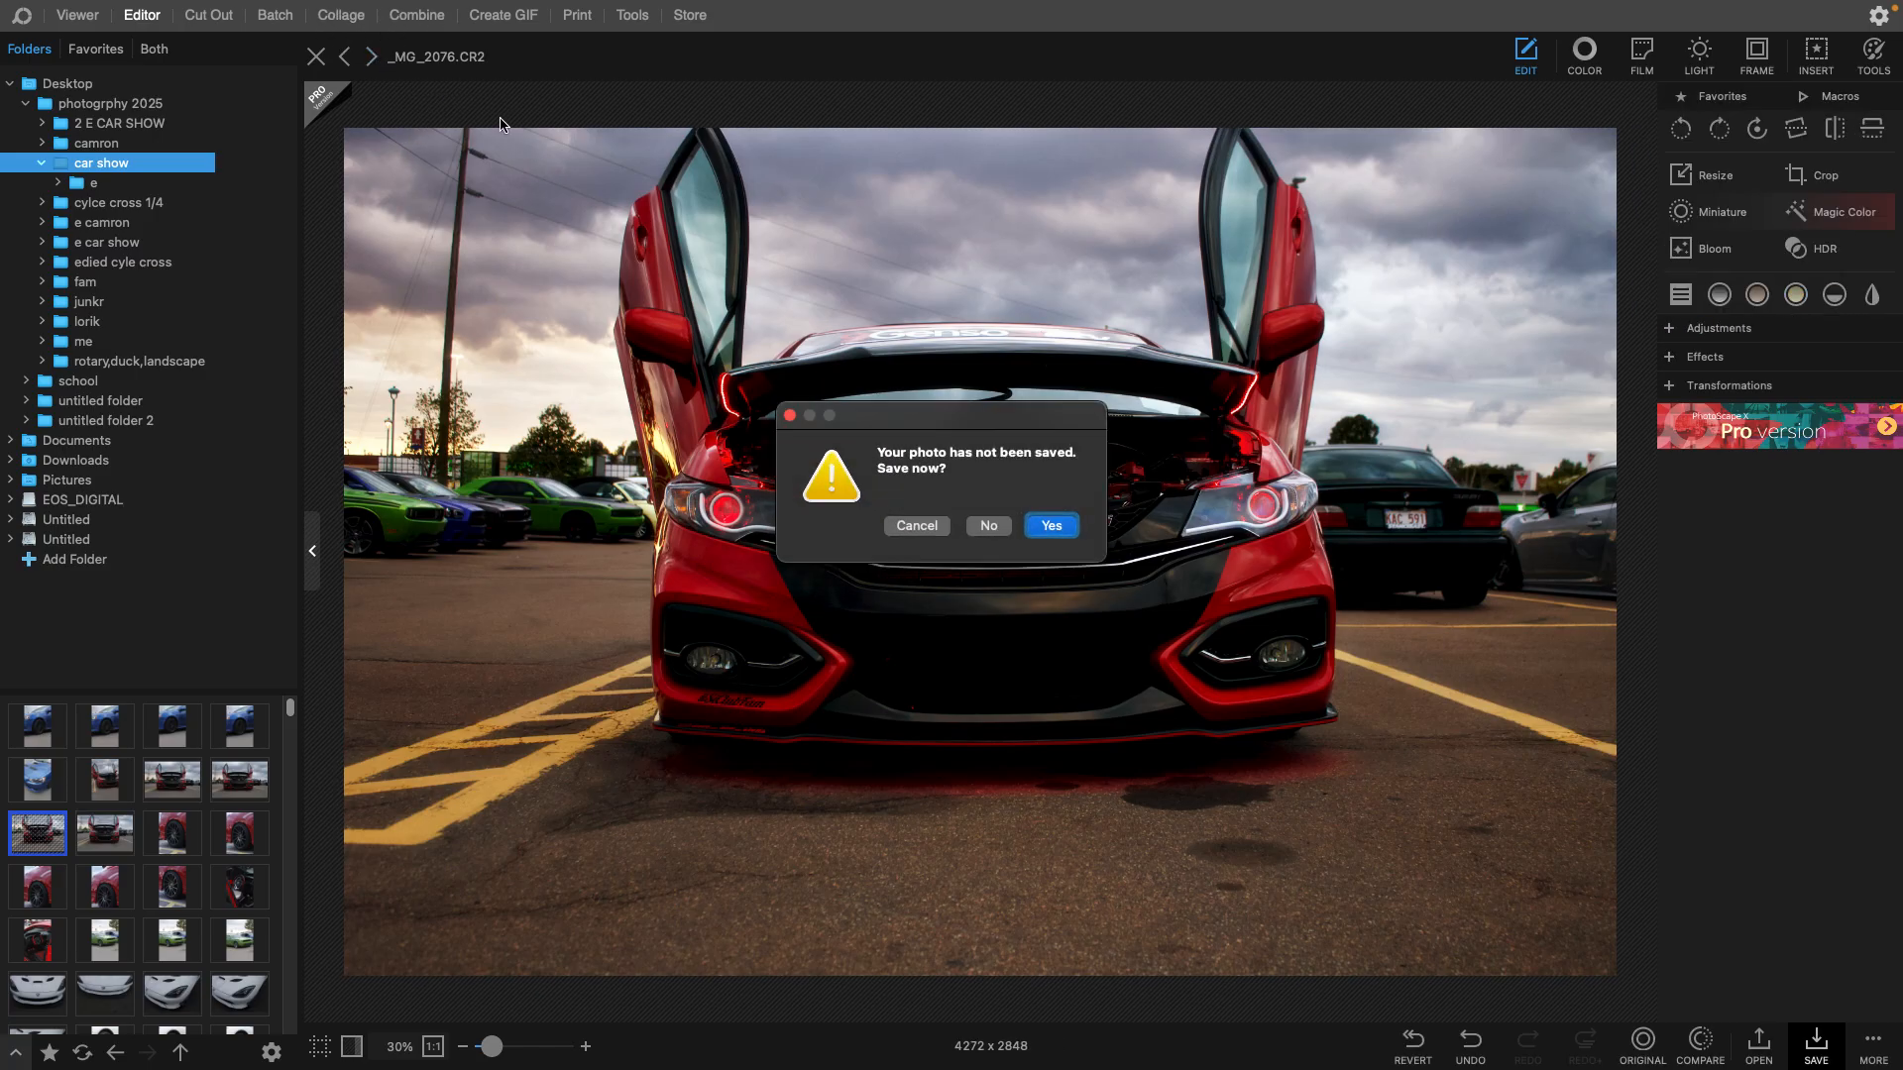
pyautogui.click(1055, 527)
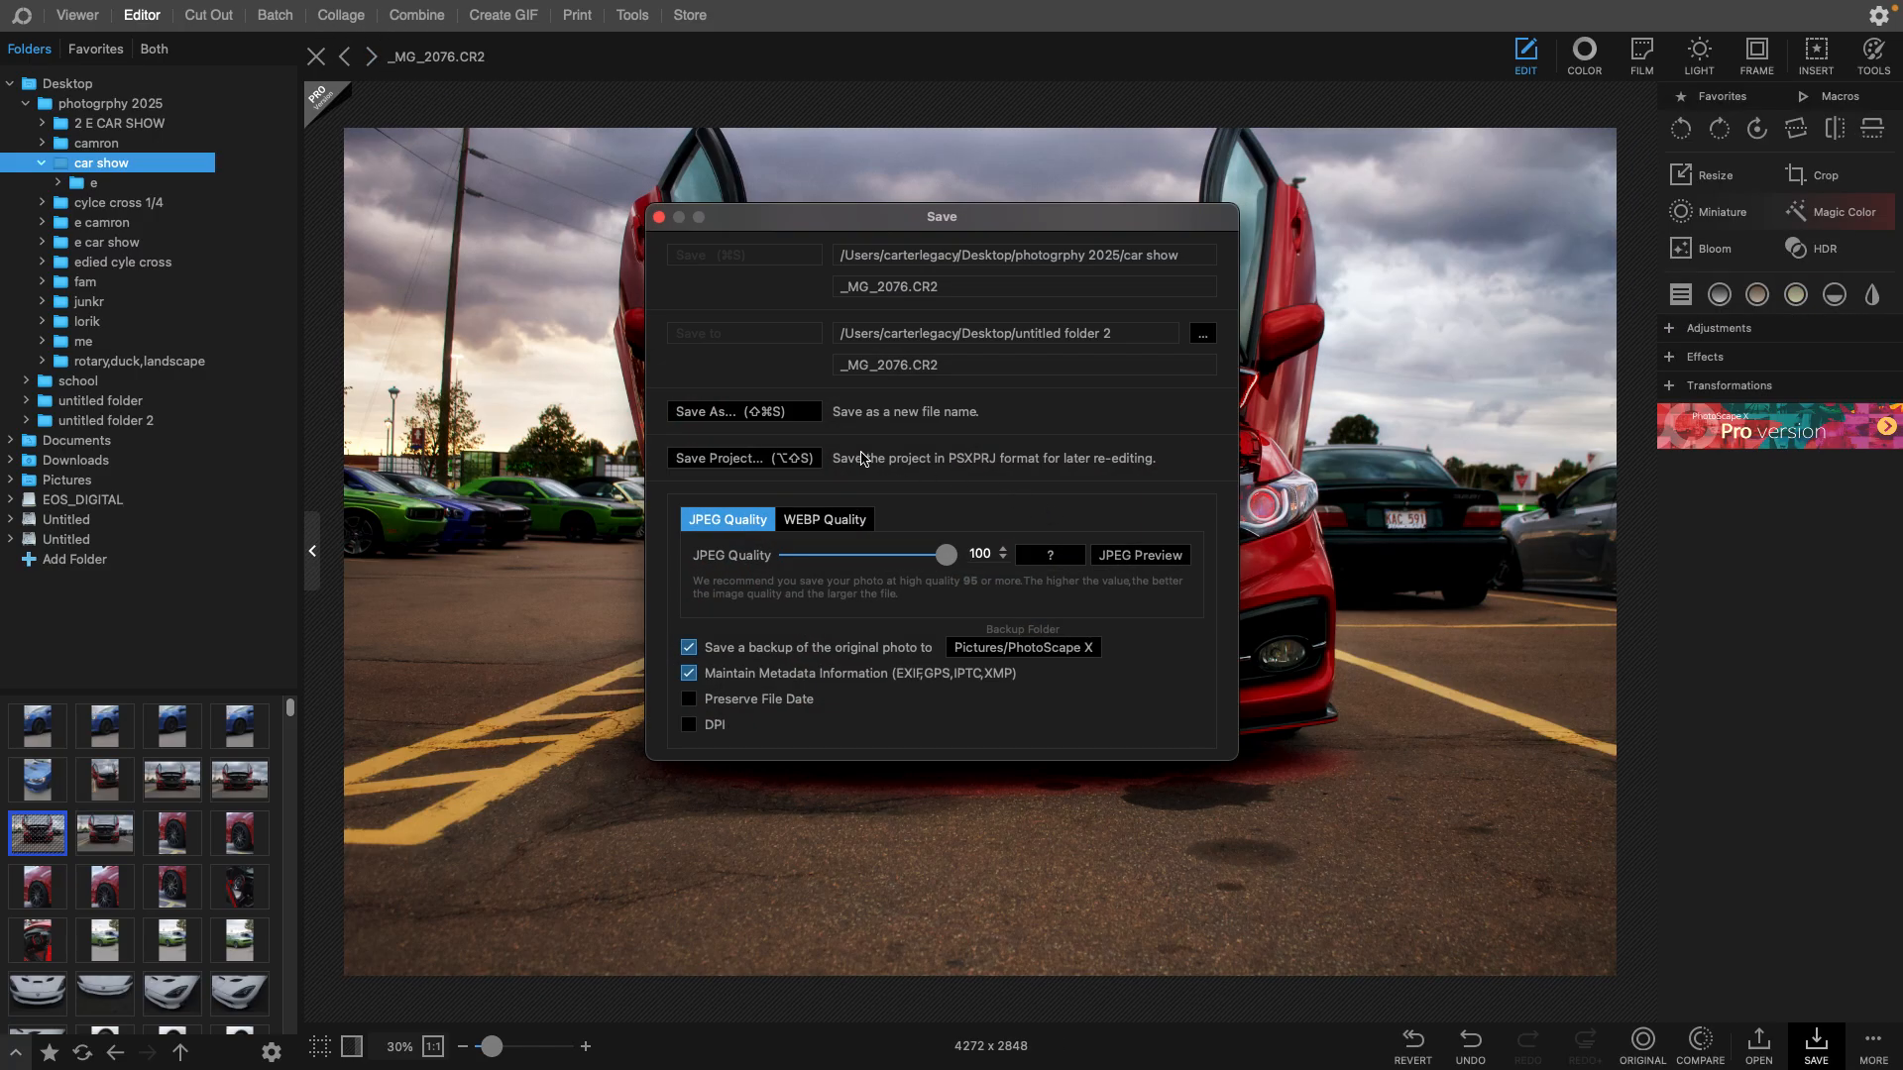
pyautogui.click(738, 415)
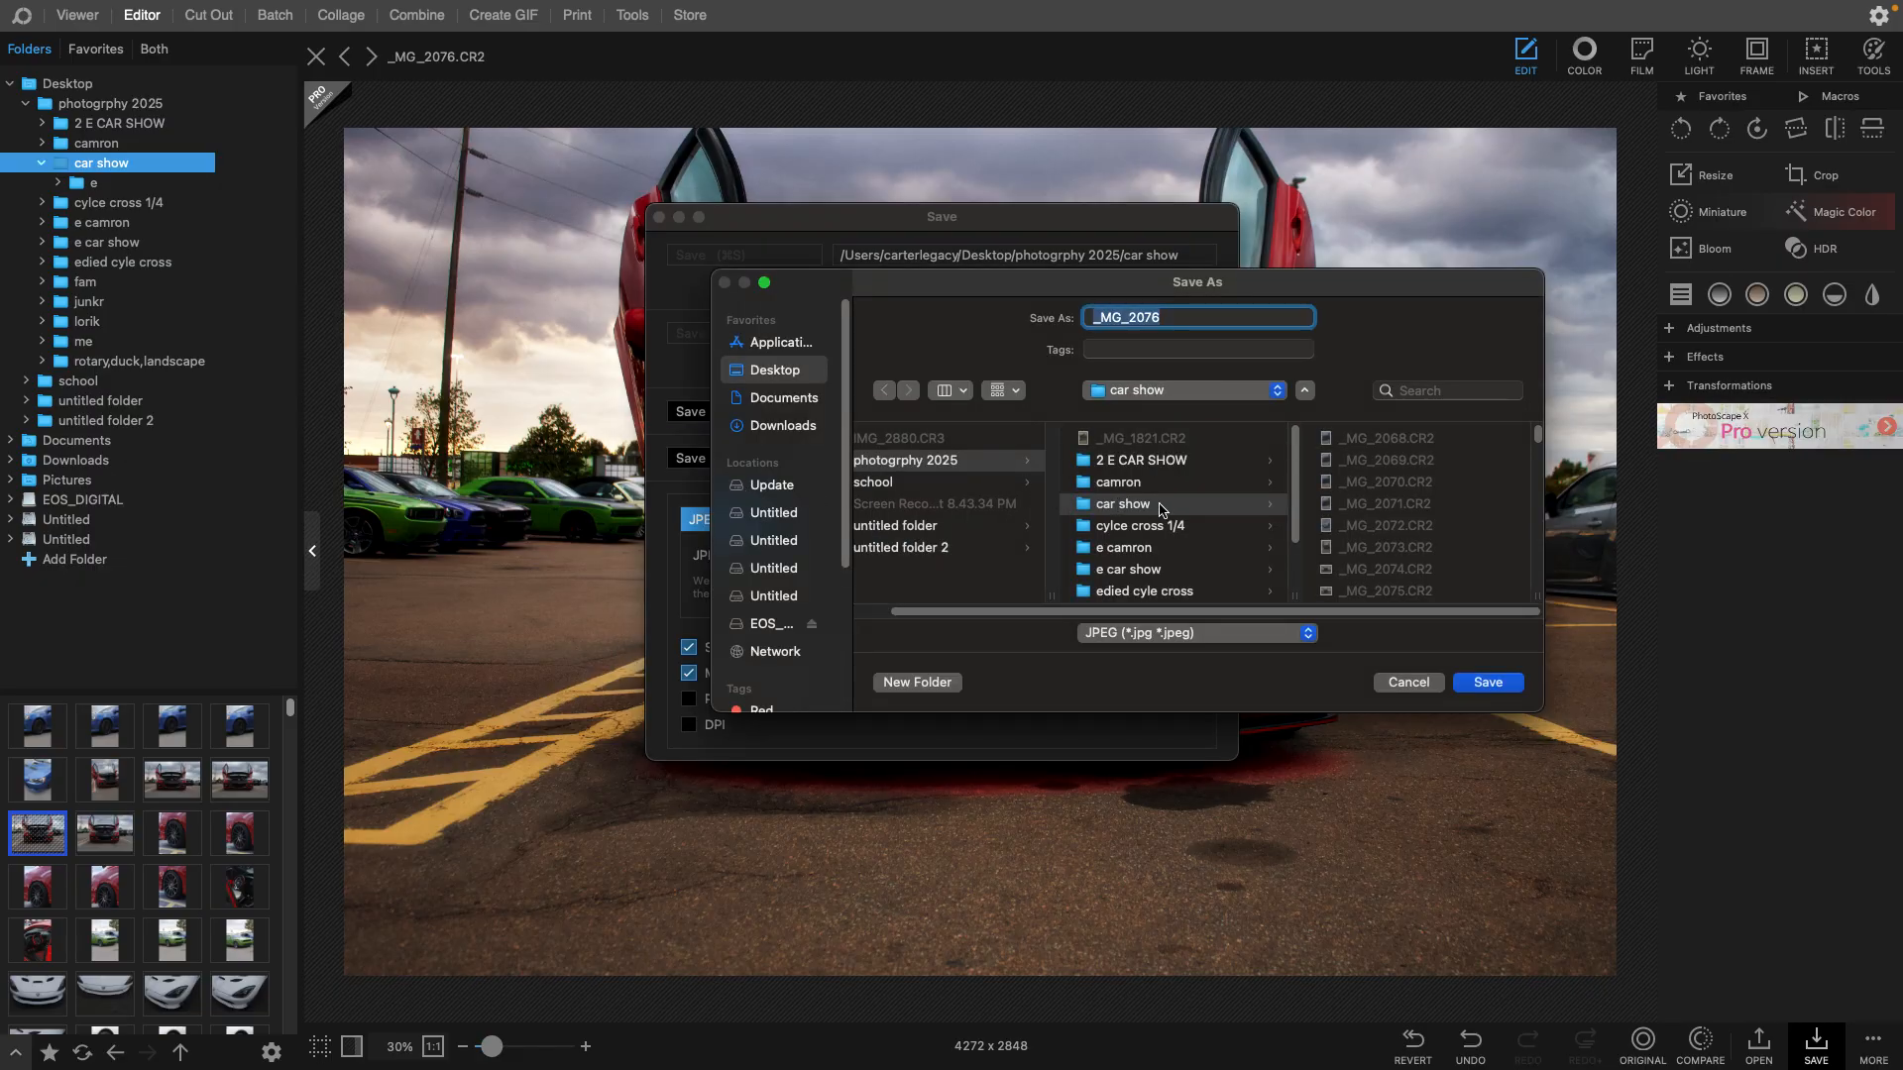
pyautogui.click(1139, 508)
pyautogui.scroll(-10, 1466, 573)
pyautogui.moveTo(1543, 456)
pyautogui.mouseDown()
pyautogui.moveTo(1516, 462)
pyautogui.moveTo(1569, 462)
pyautogui.mouseUp()
pyautogui.scroll(-15, 1374, 587)
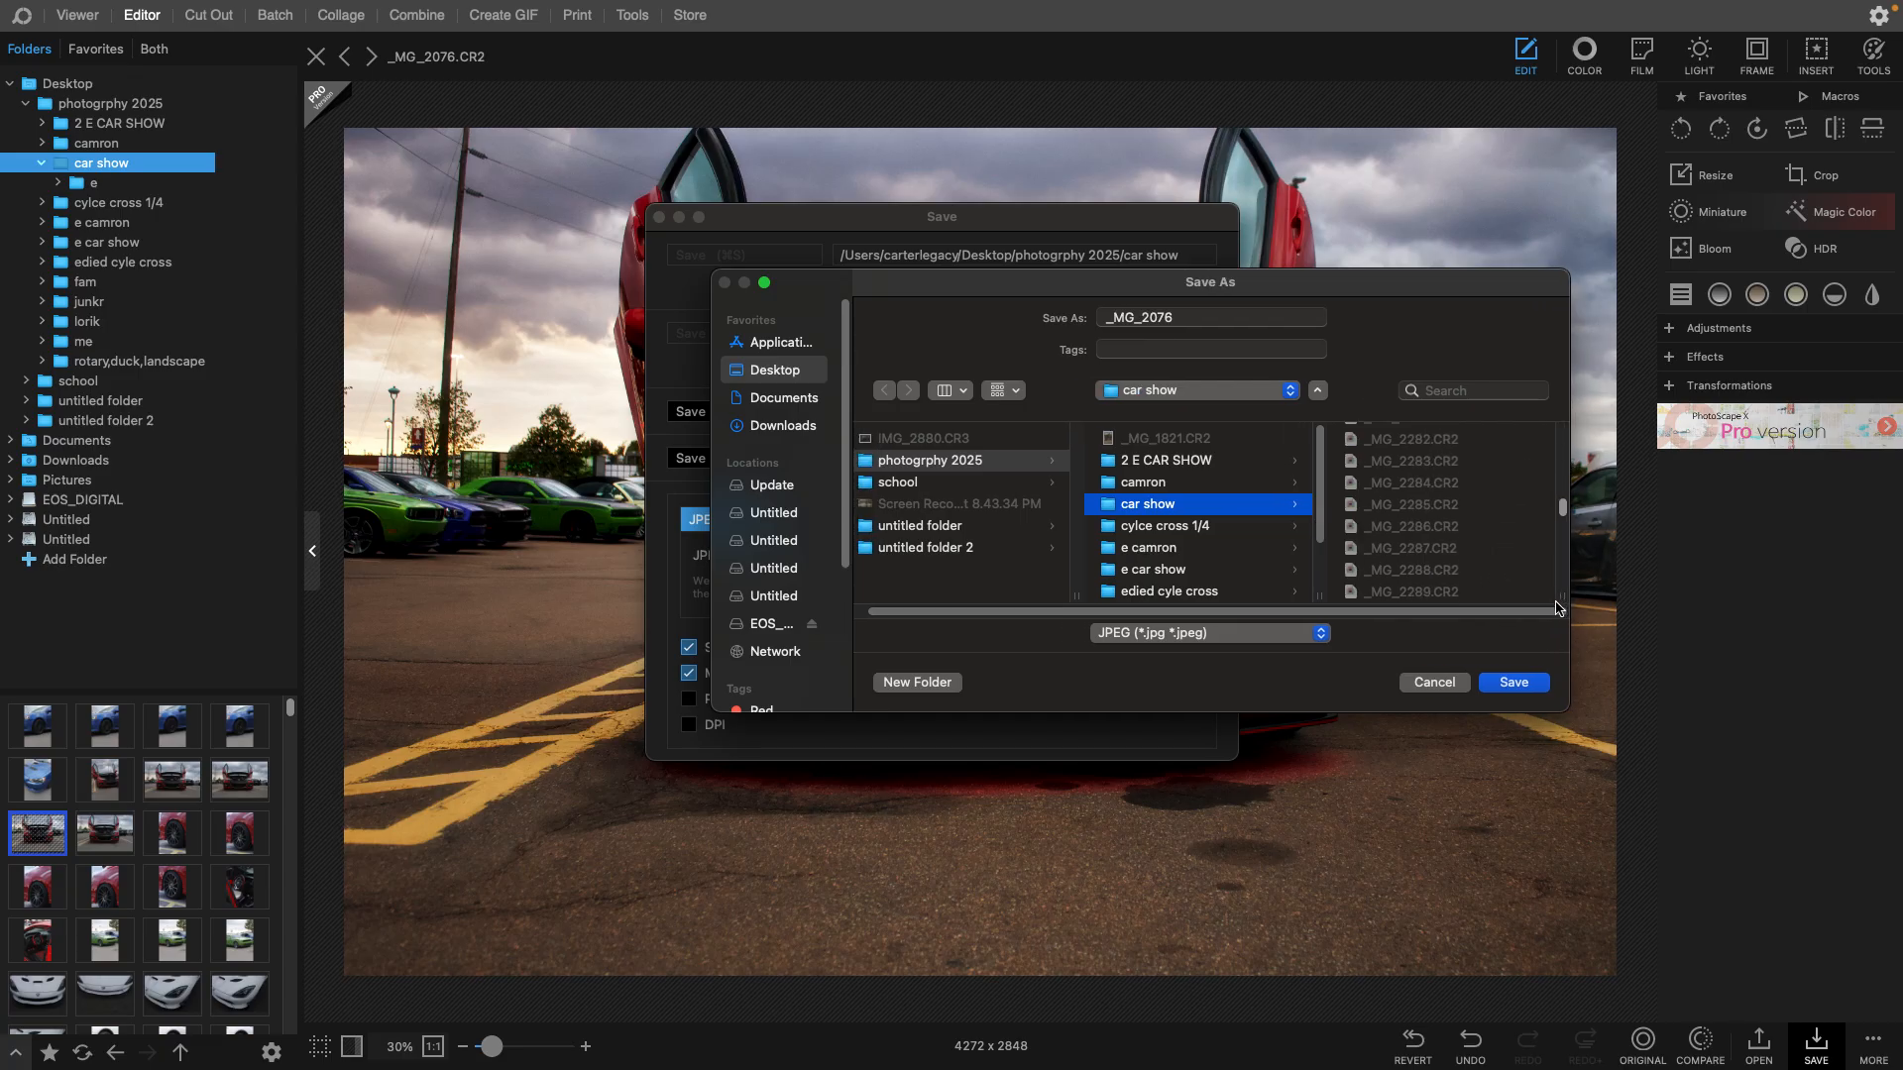
pyautogui.click(1374, 586)
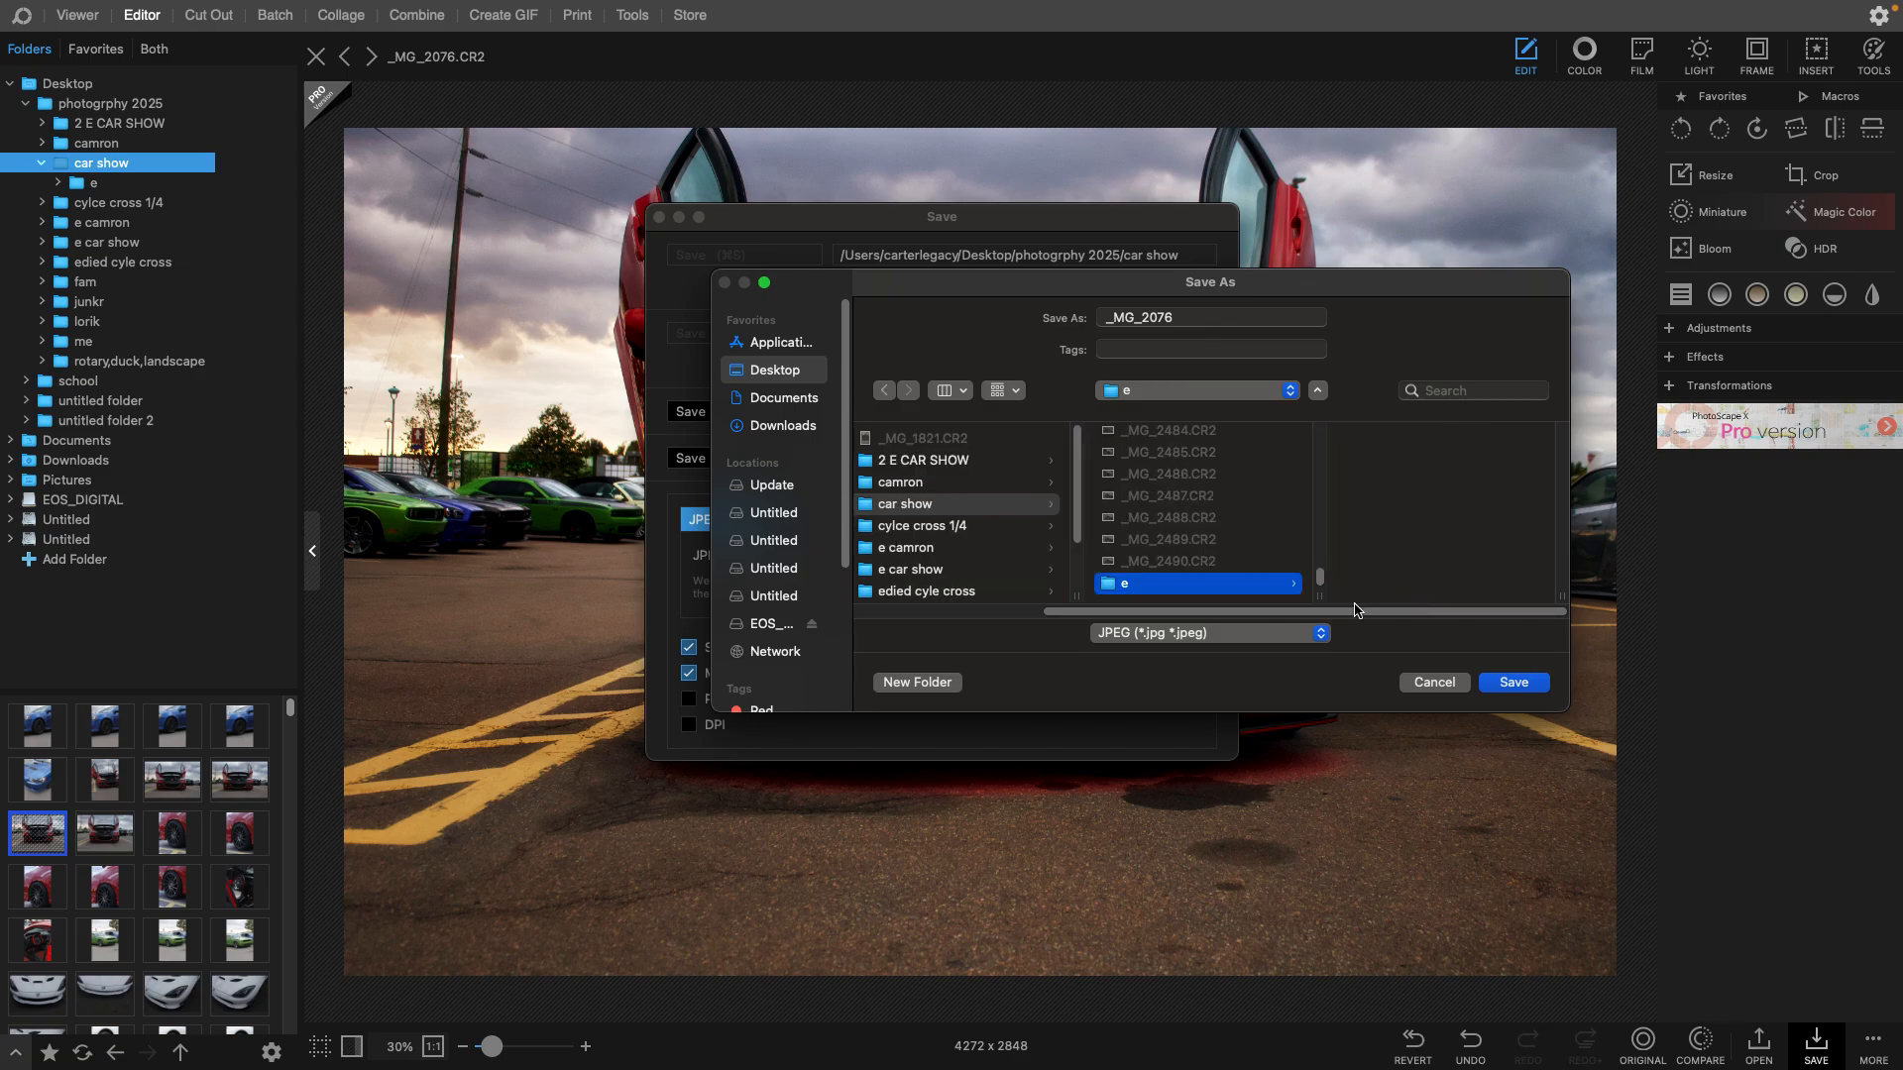
pyautogui.click(1513, 682)
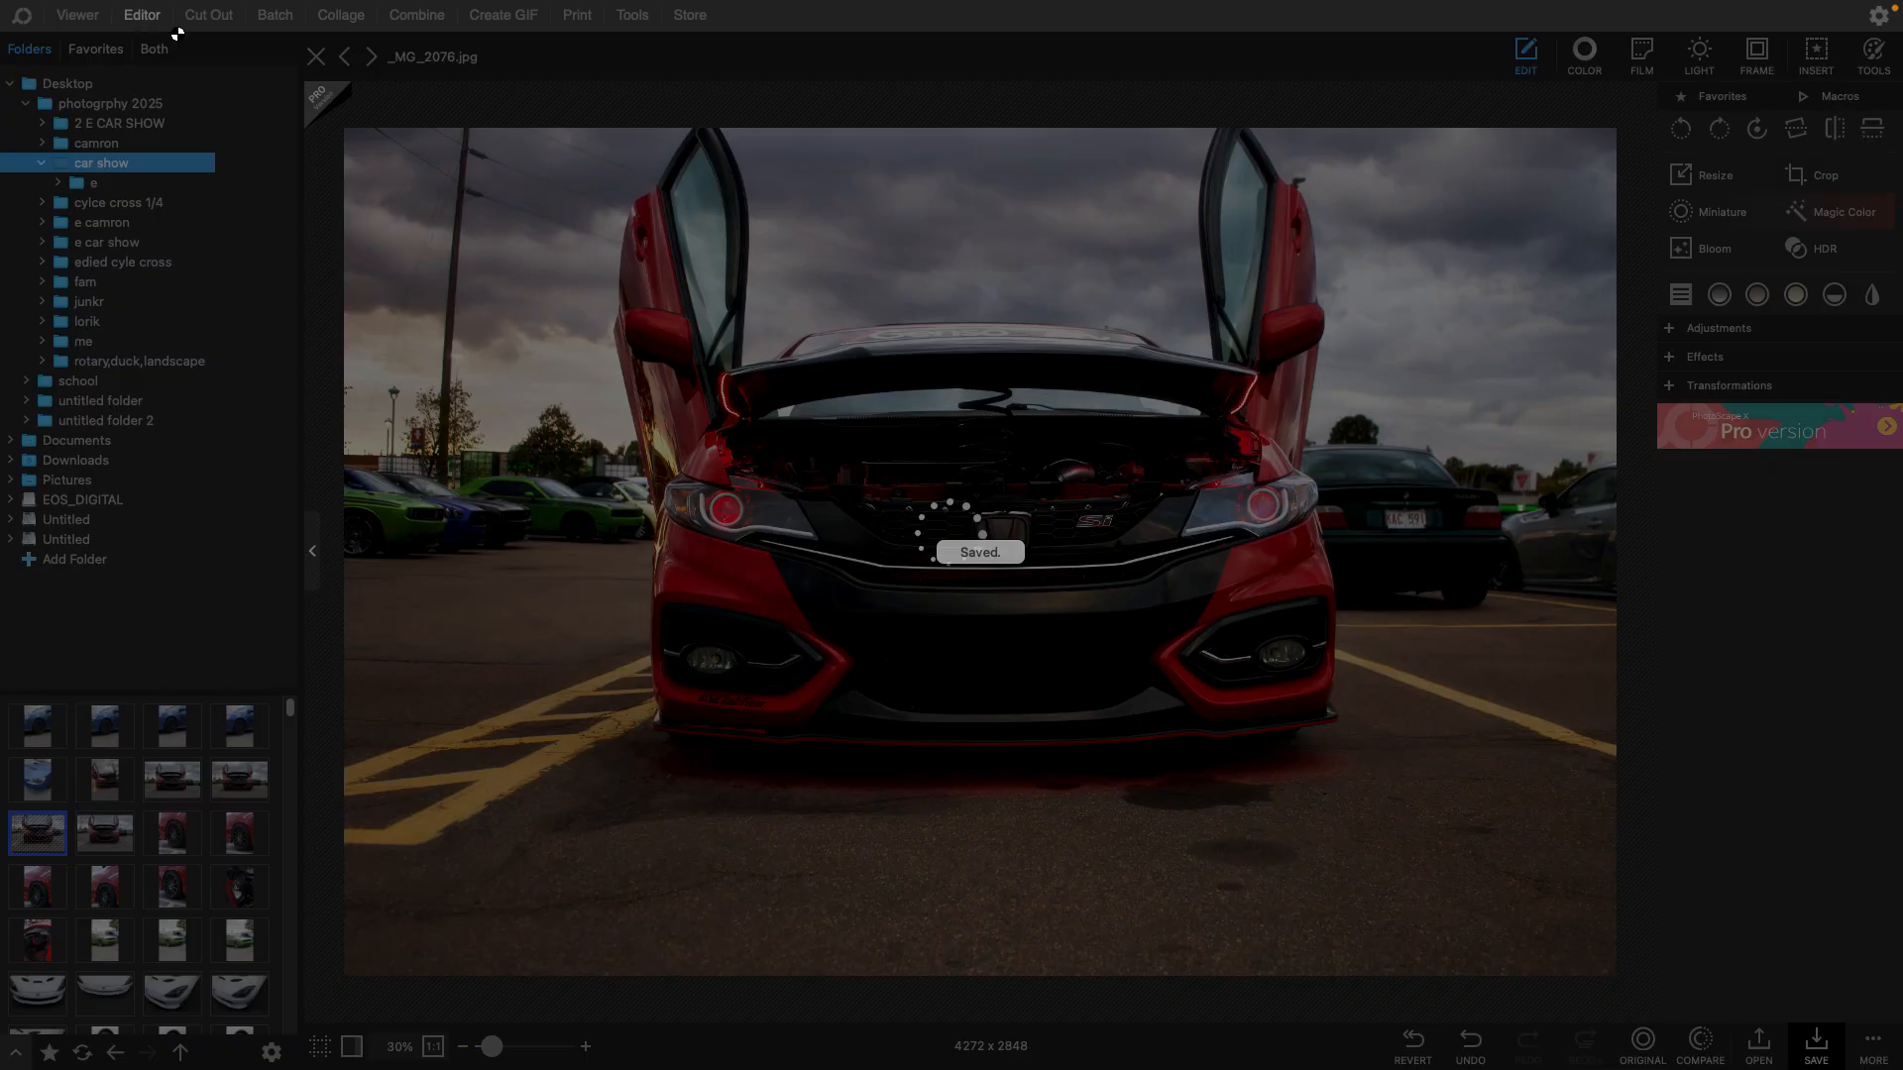
# - Browse the car show photos and open _MG_2092.CR2, the white car's hood and headlight shot
pyautogui.click(372, 56)
pyautogui.click(373, 56)
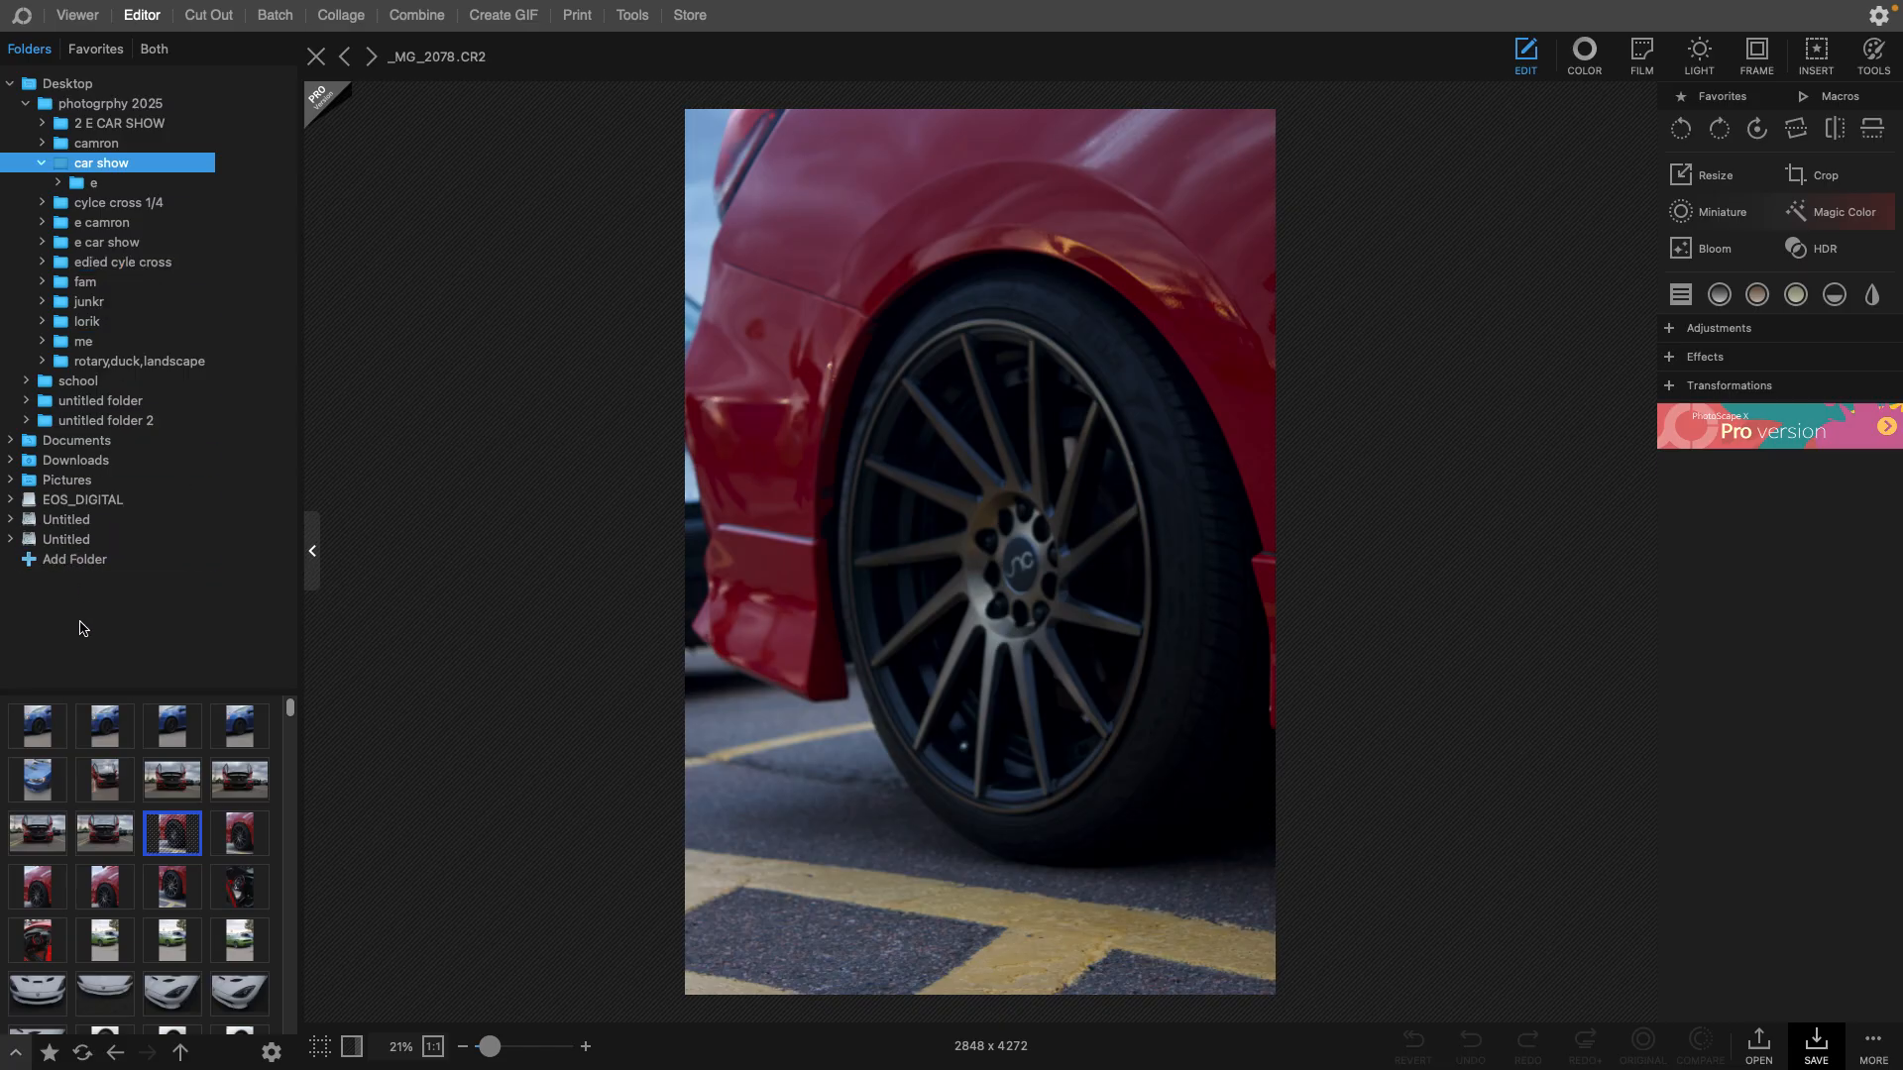
pyautogui.scroll(-1, 178, 936)
pyautogui.click(193, 941)
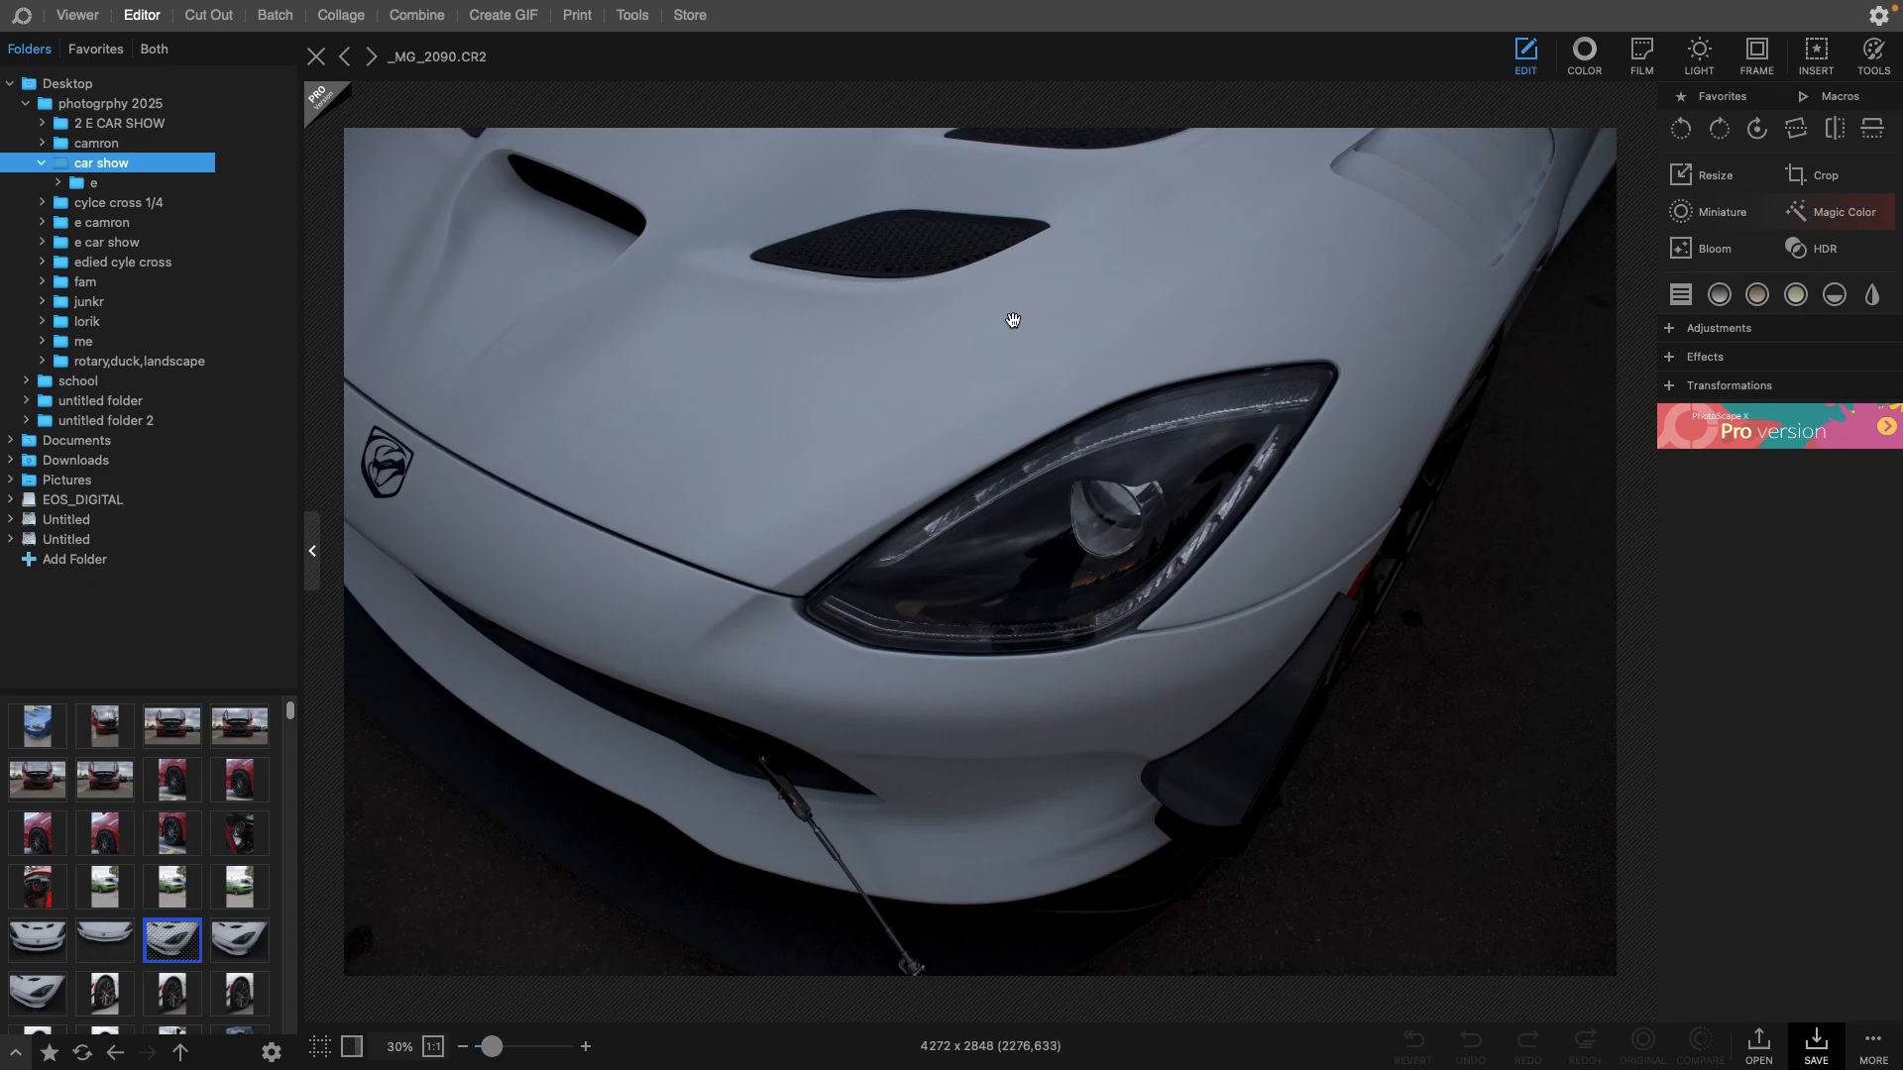
pyautogui.click(241, 938)
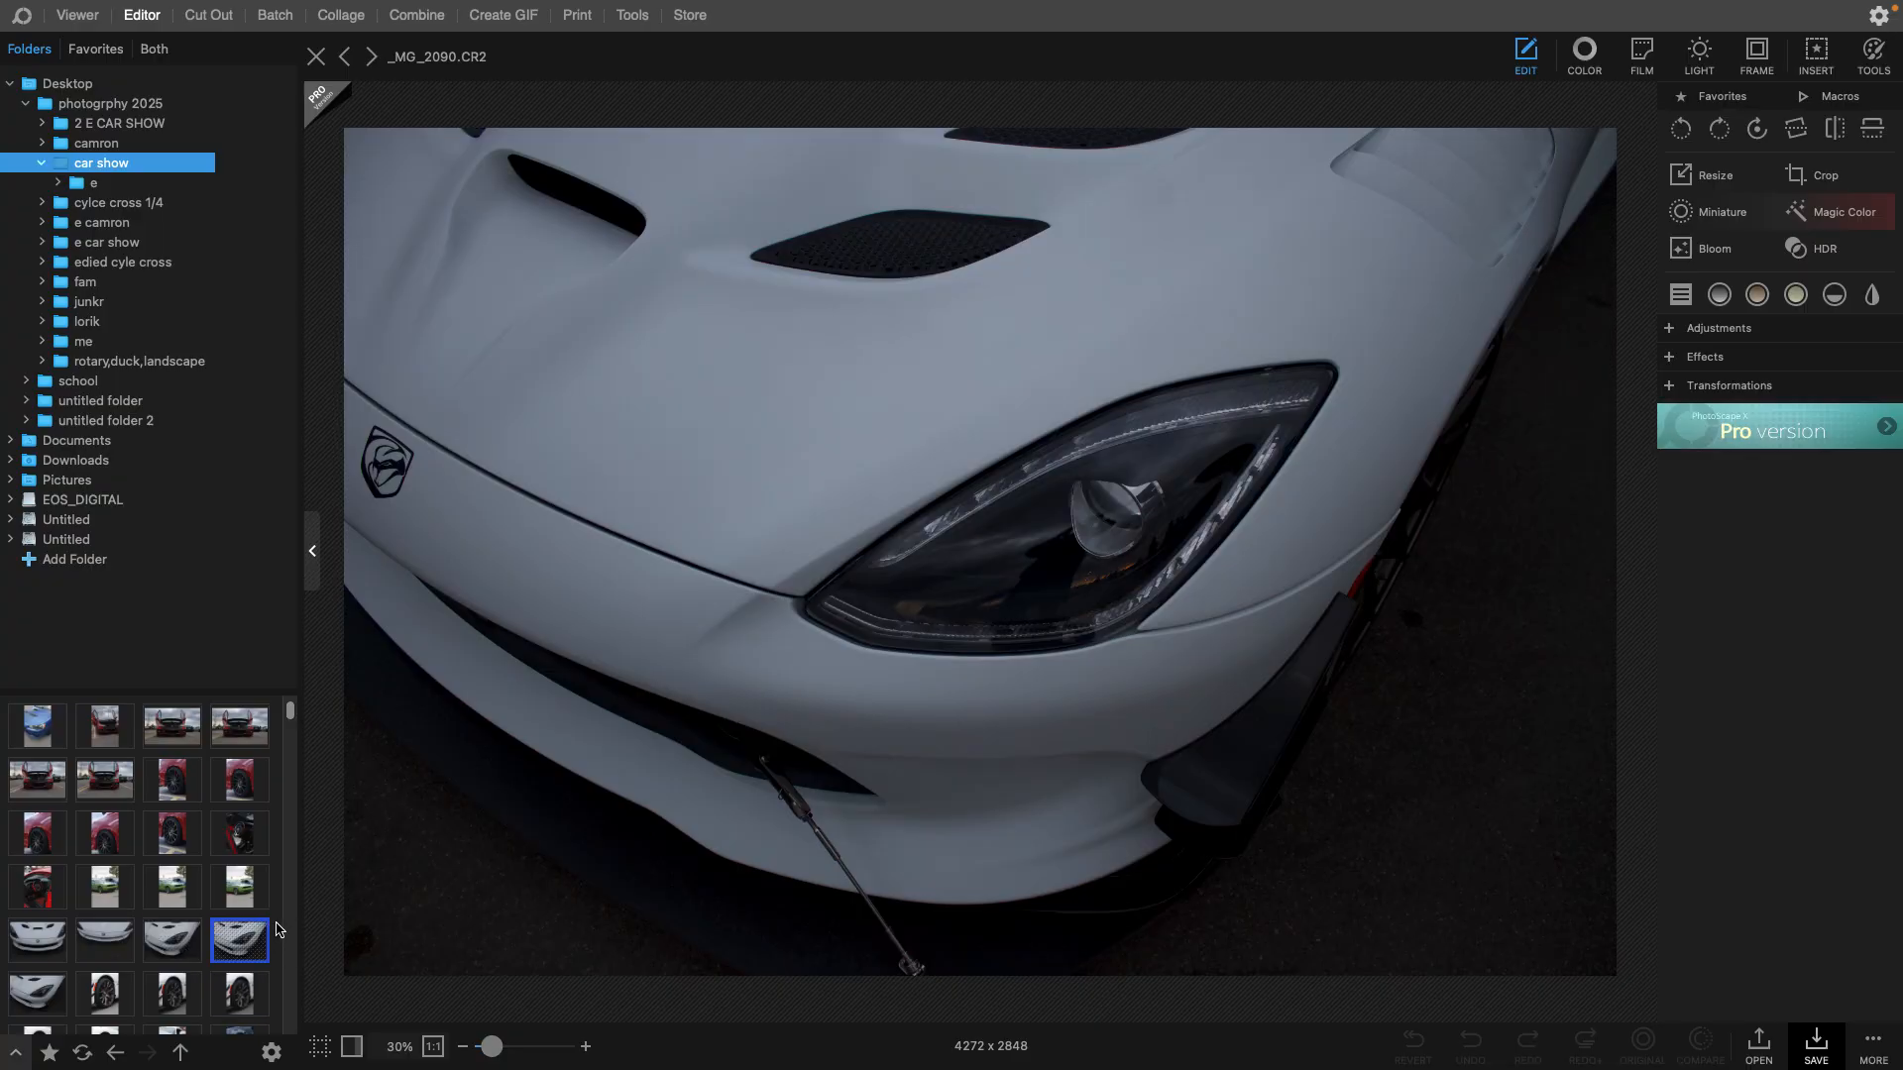
pyautogui.click(250, 939)
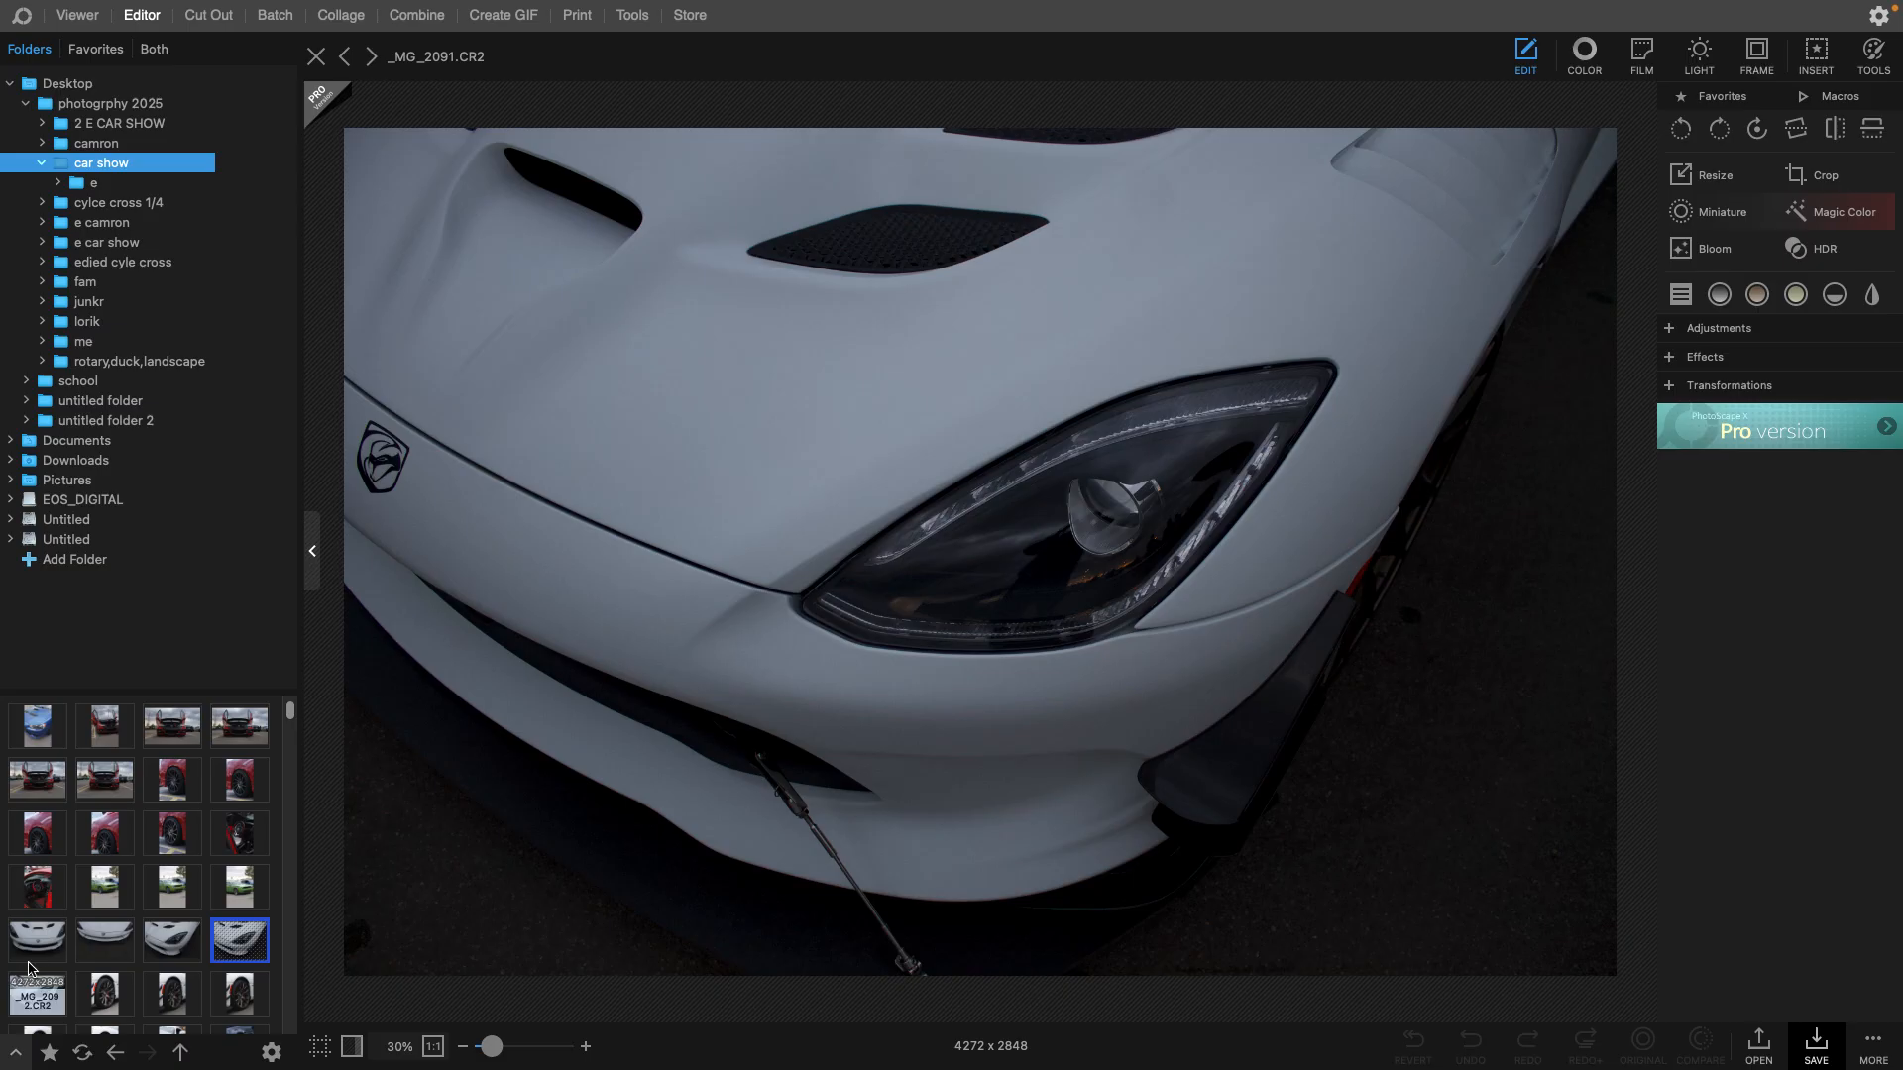
pyautogui.click(32, 981)
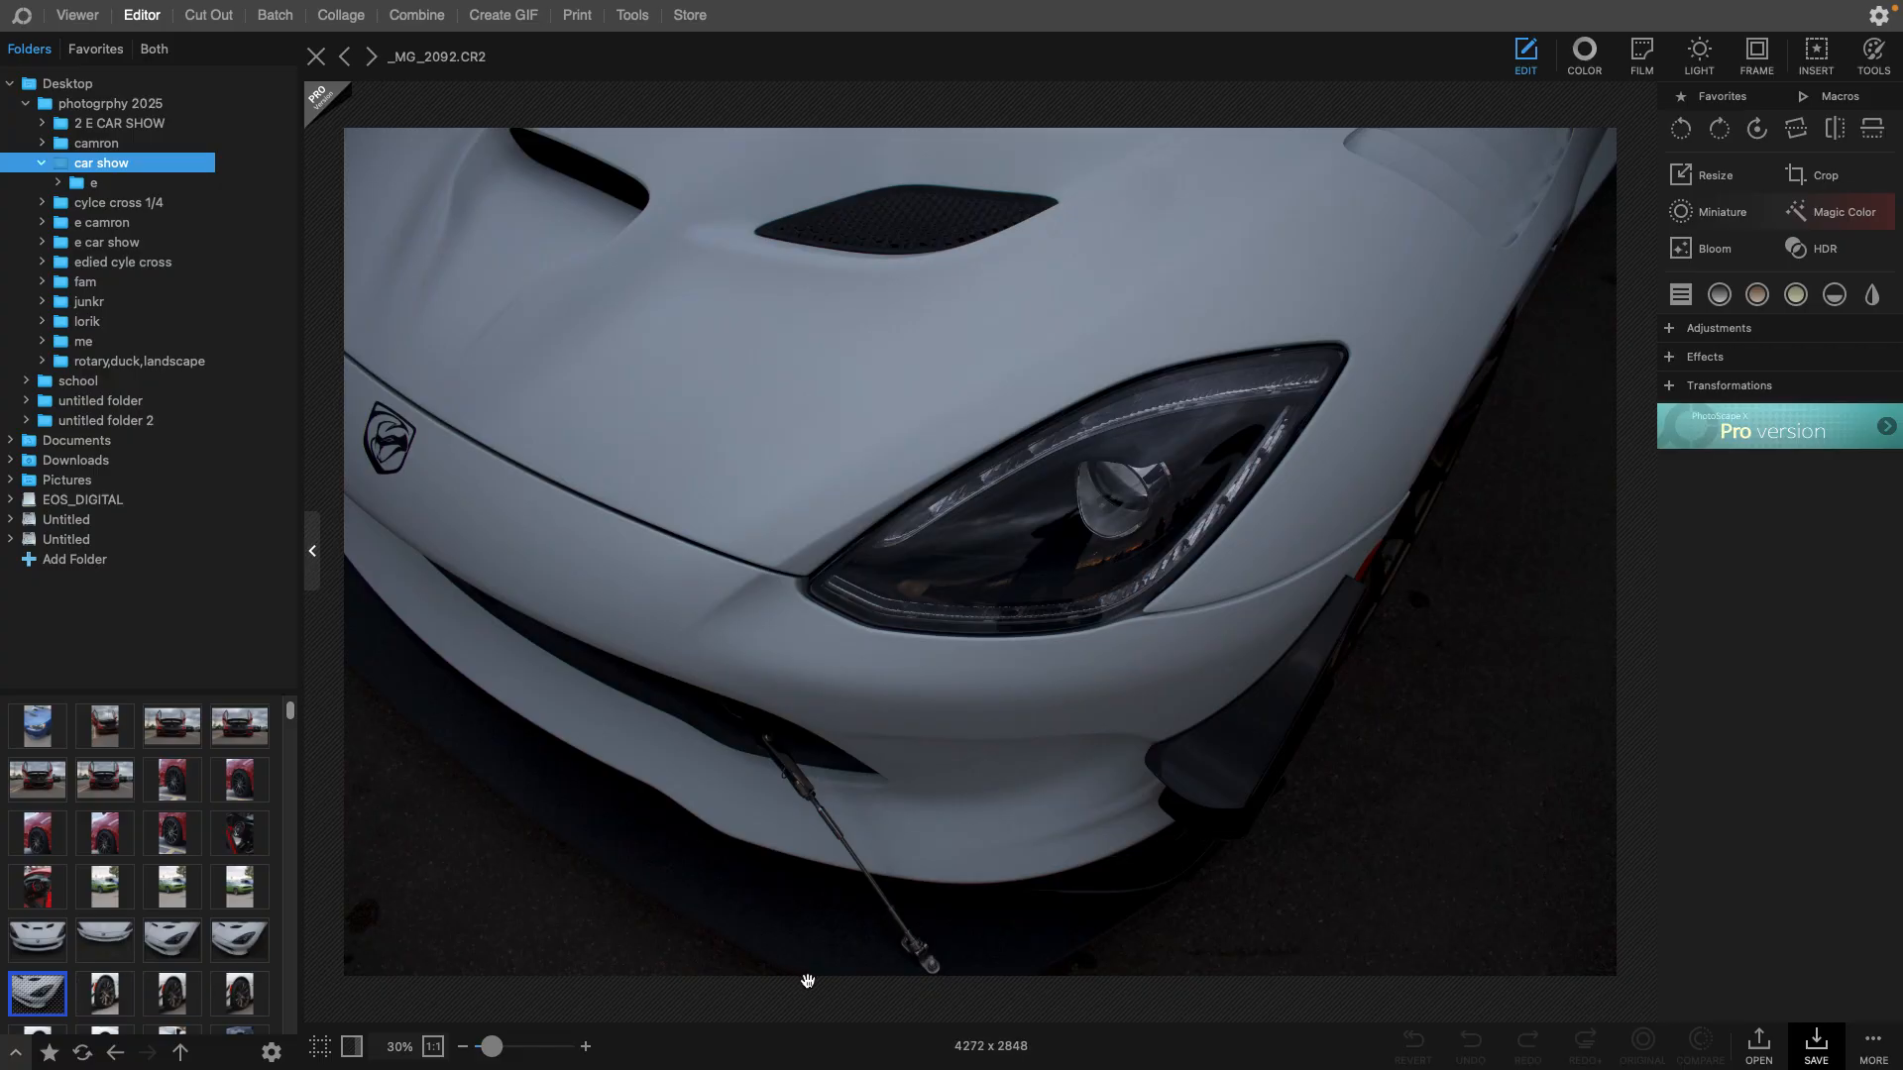
# - Set the photo's Brighten to 59, compare it with the original, and set Contrast to 11
pyautogui.click(1584, 54)
pyautogui.moveTo(1678, 211); pyautogui.dragTo(1742, 216)
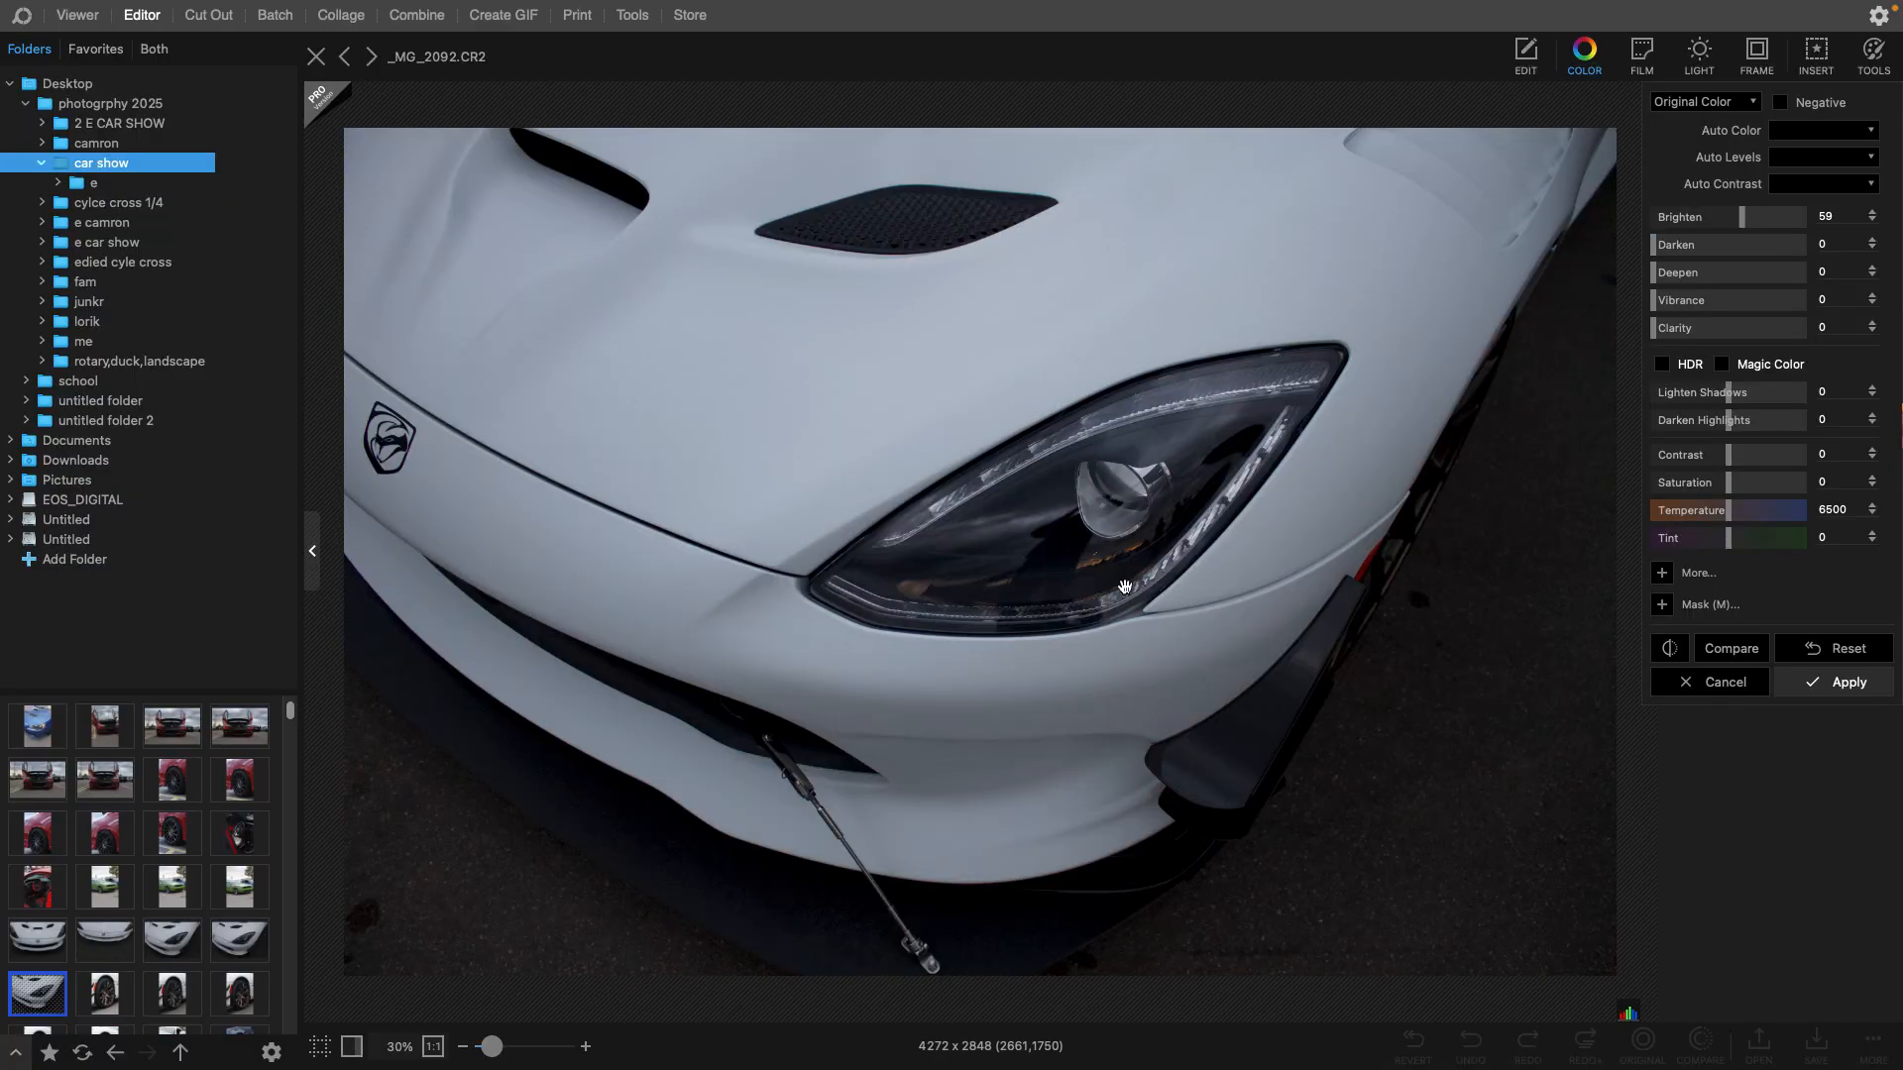
pyautogui.click(1715, 645)
pyautogui.click(1717, 646)
pyautogui.click(1716, 646)
pyautogui.click(1717, 646)
pyautogui.click(1716, 646)
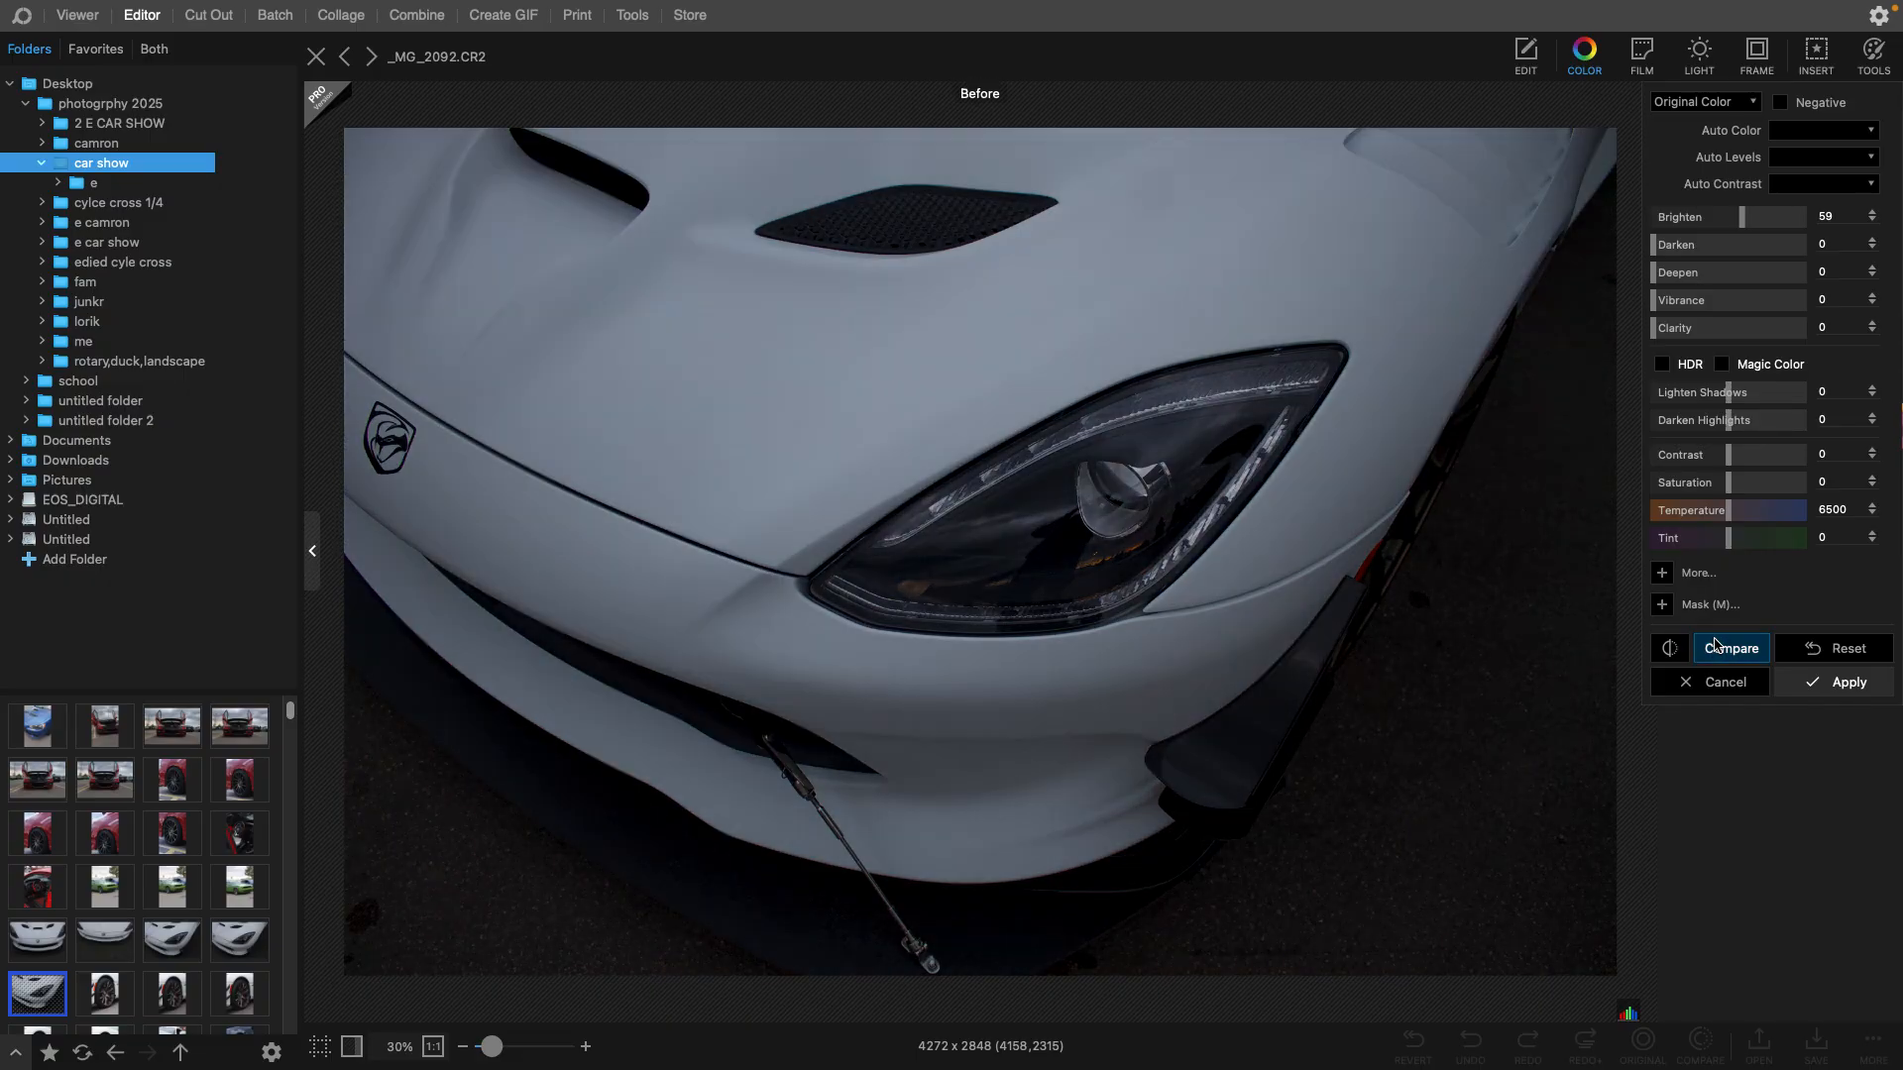
pyautogui.click(1715, 646)
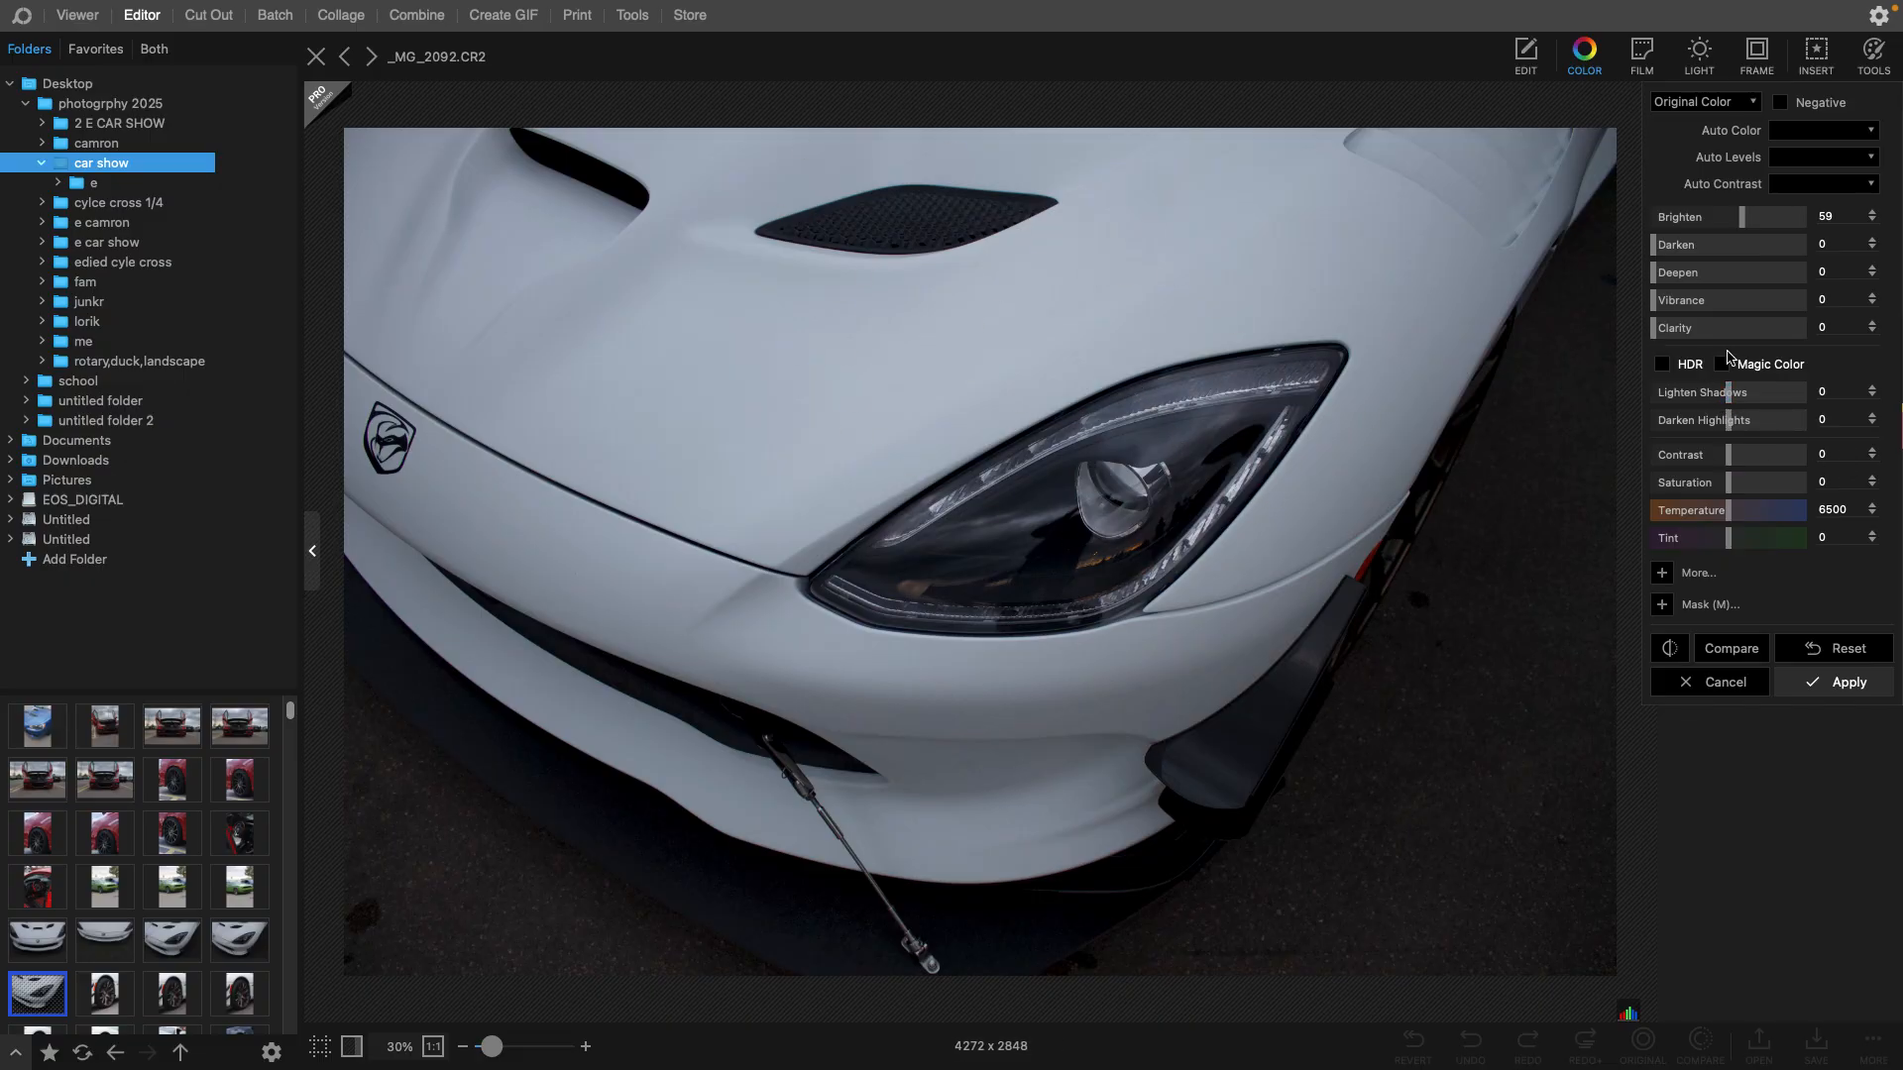
pyautogui.click(1738, 459)
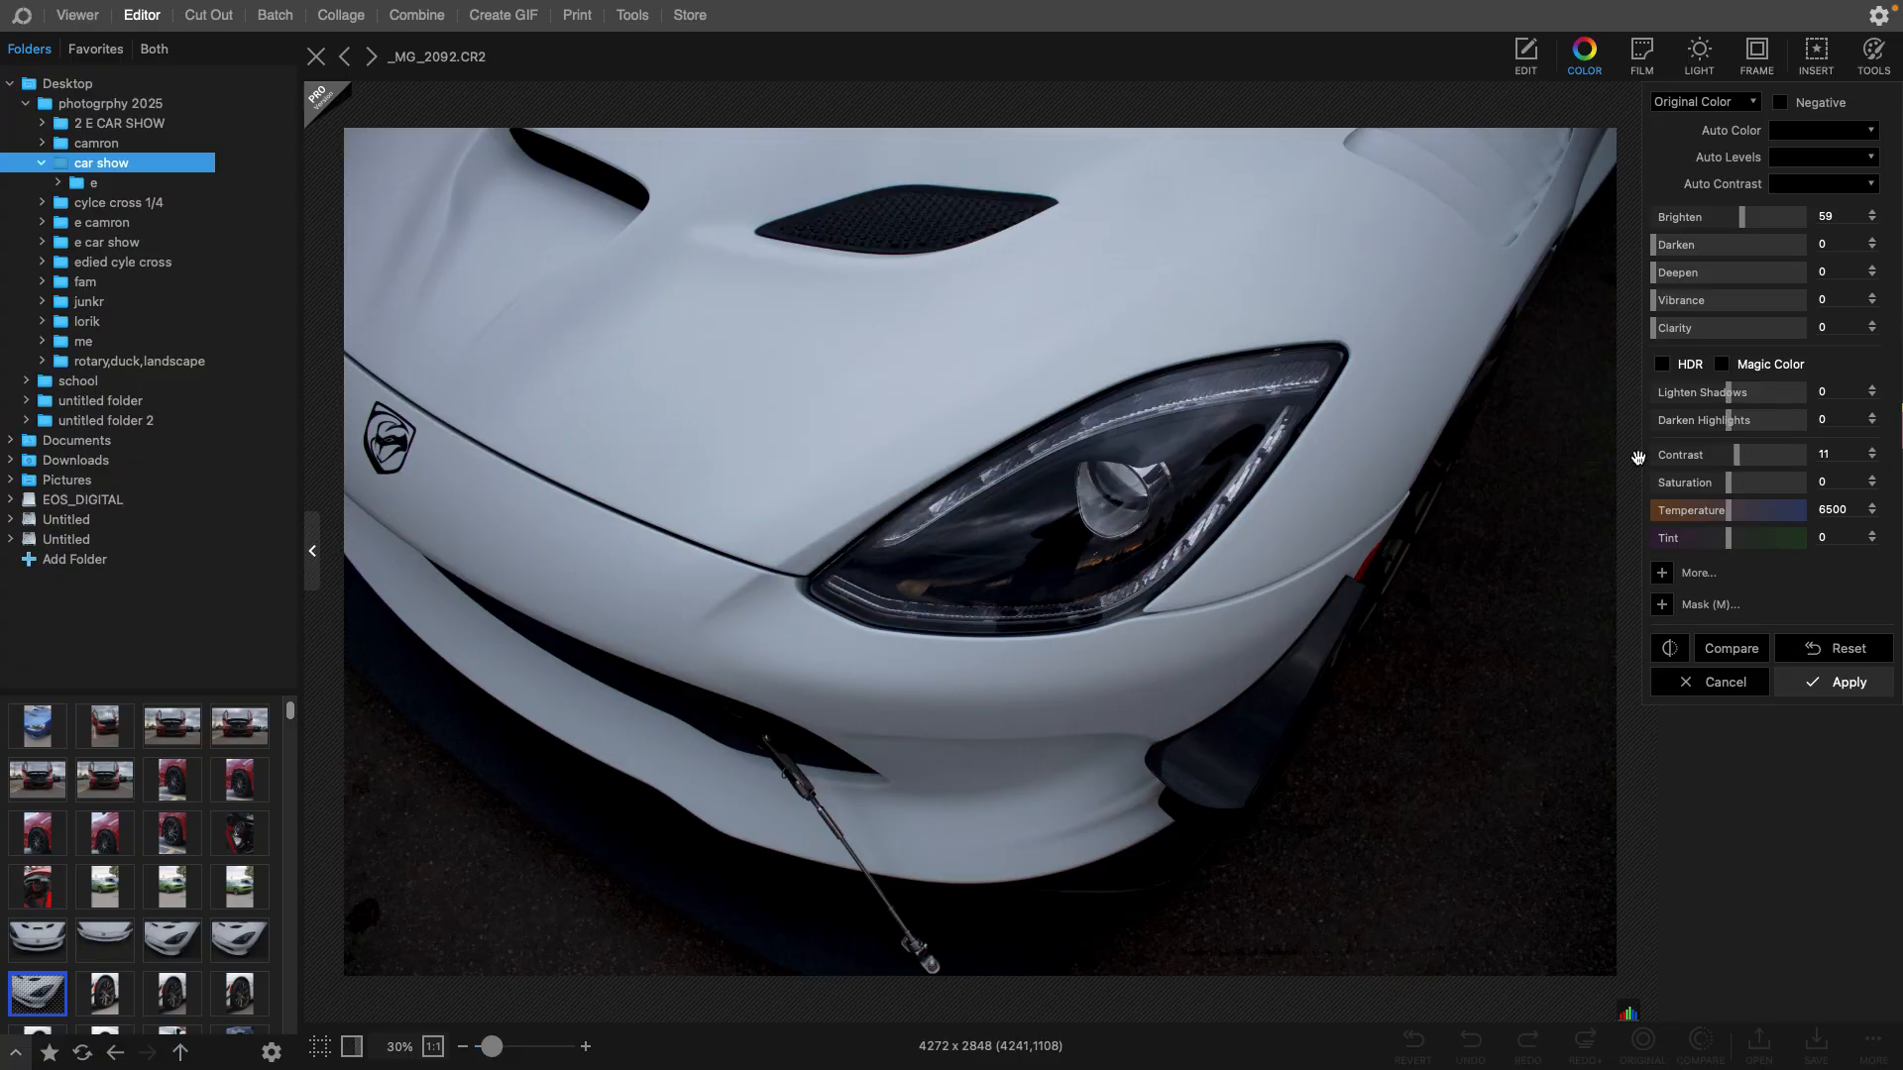
# - Try Lighten Shadows at 42 with Darken Highlights at 88, compare with the original, and try -10 with -69
pyautogui.moveTo(1738, 394); pyautogui.dragTo(1761, 393)
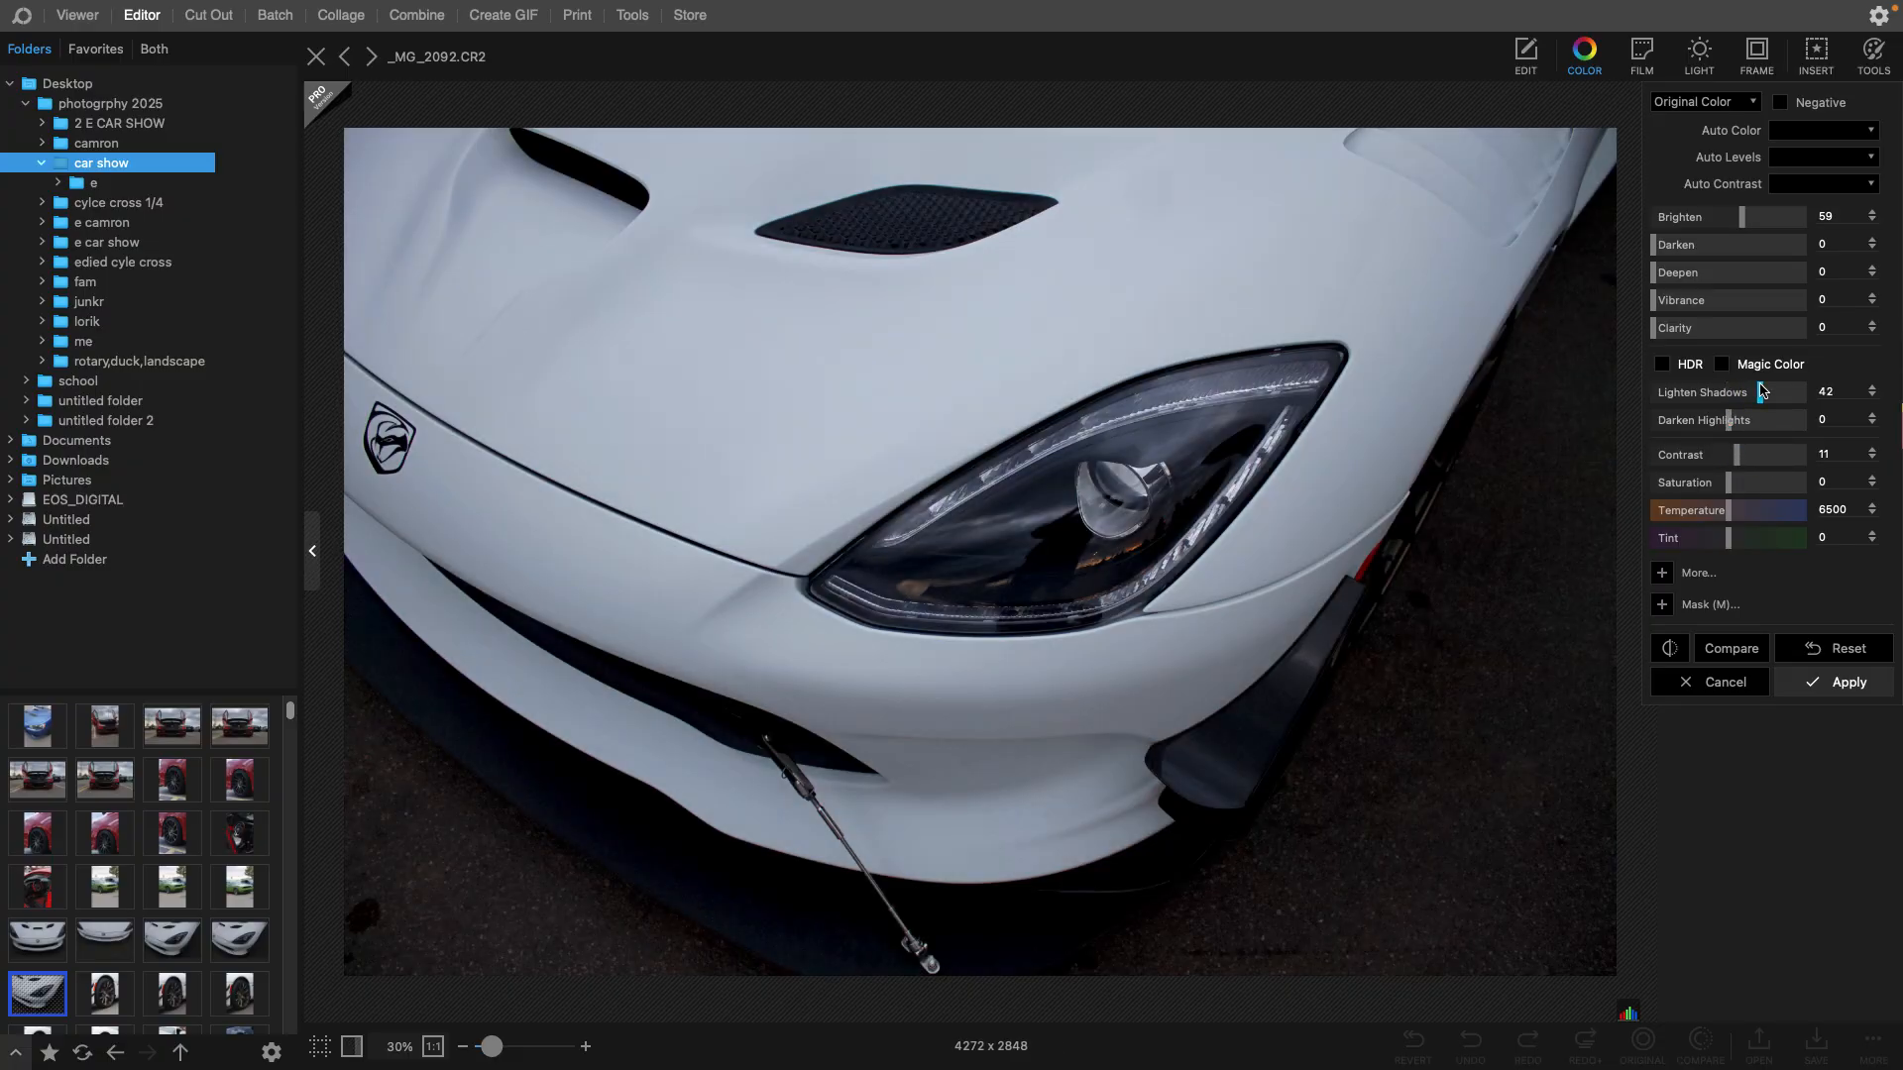
pyautogui.click(1795, 421)
pyautogui.click(1721, 649)
pyautogui.click(1721, 650)
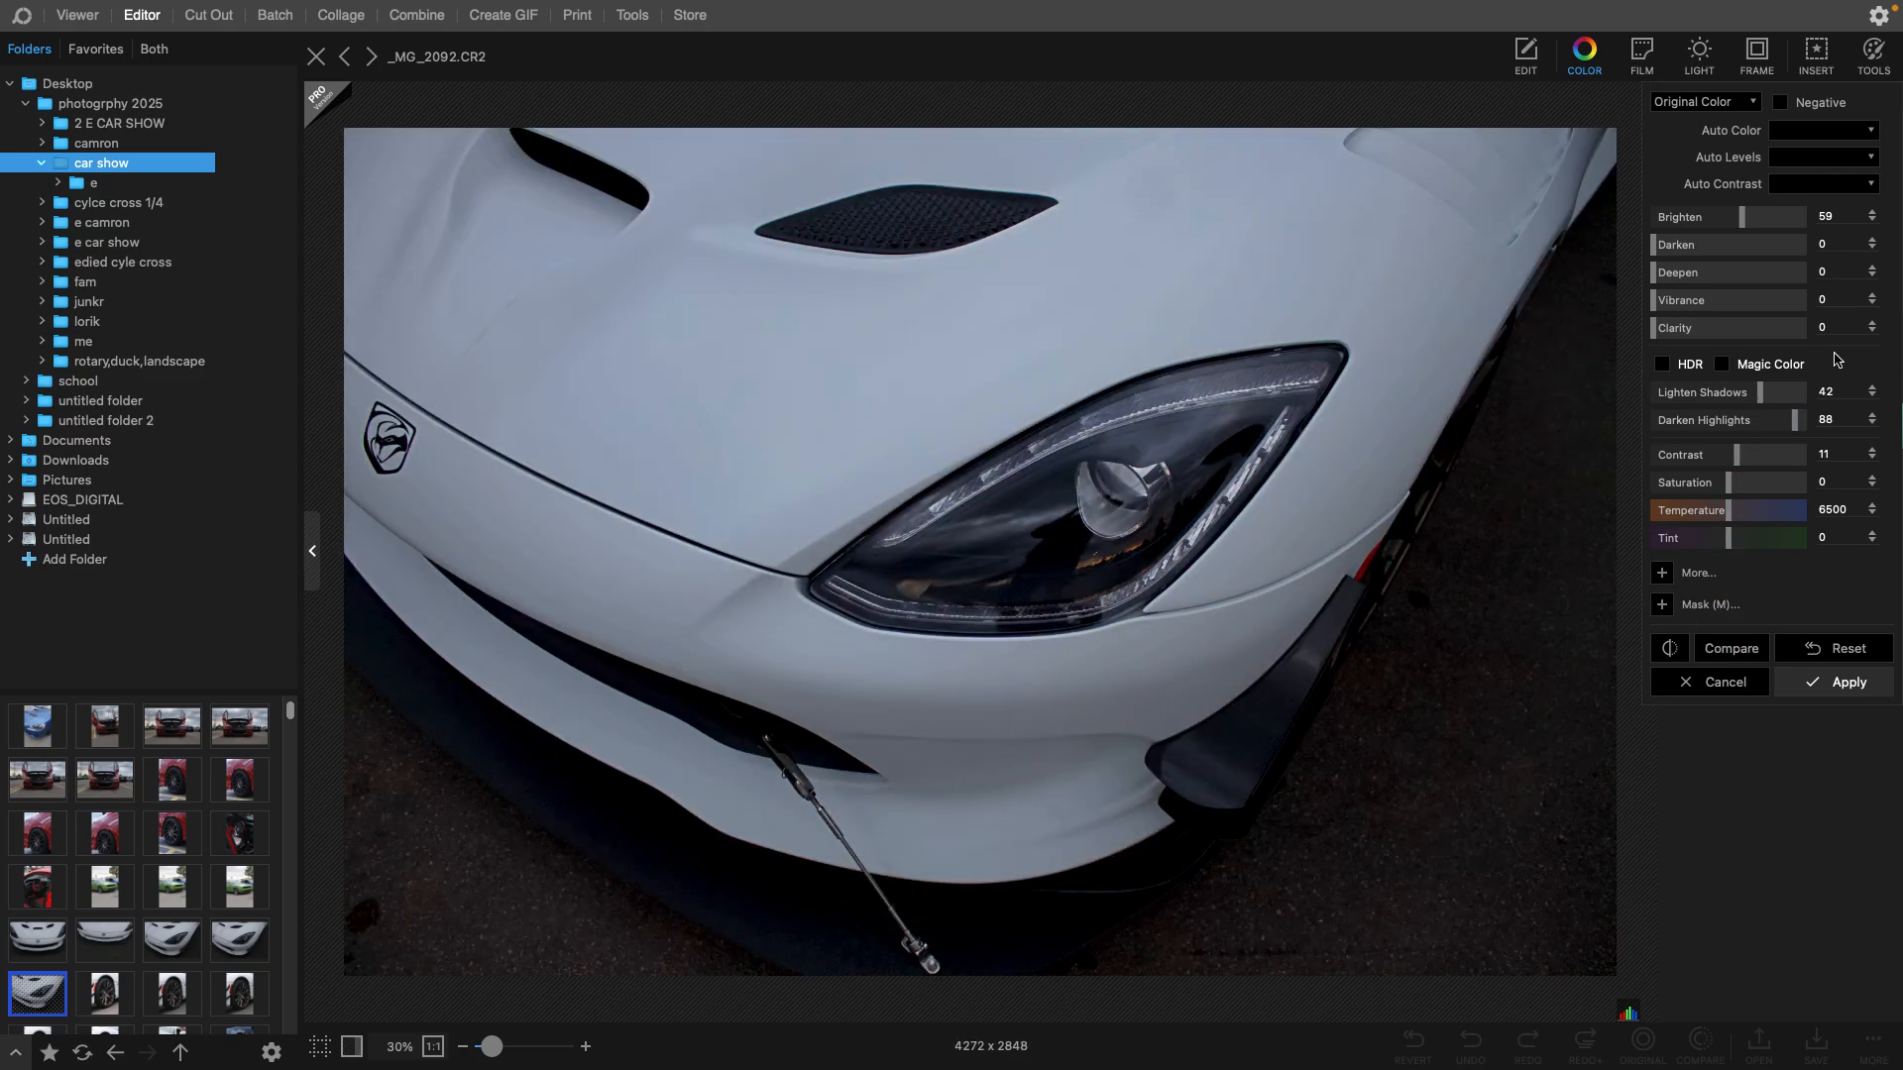
pyautogui.click(1721, 397)
pyautogui.click(1676, 422)
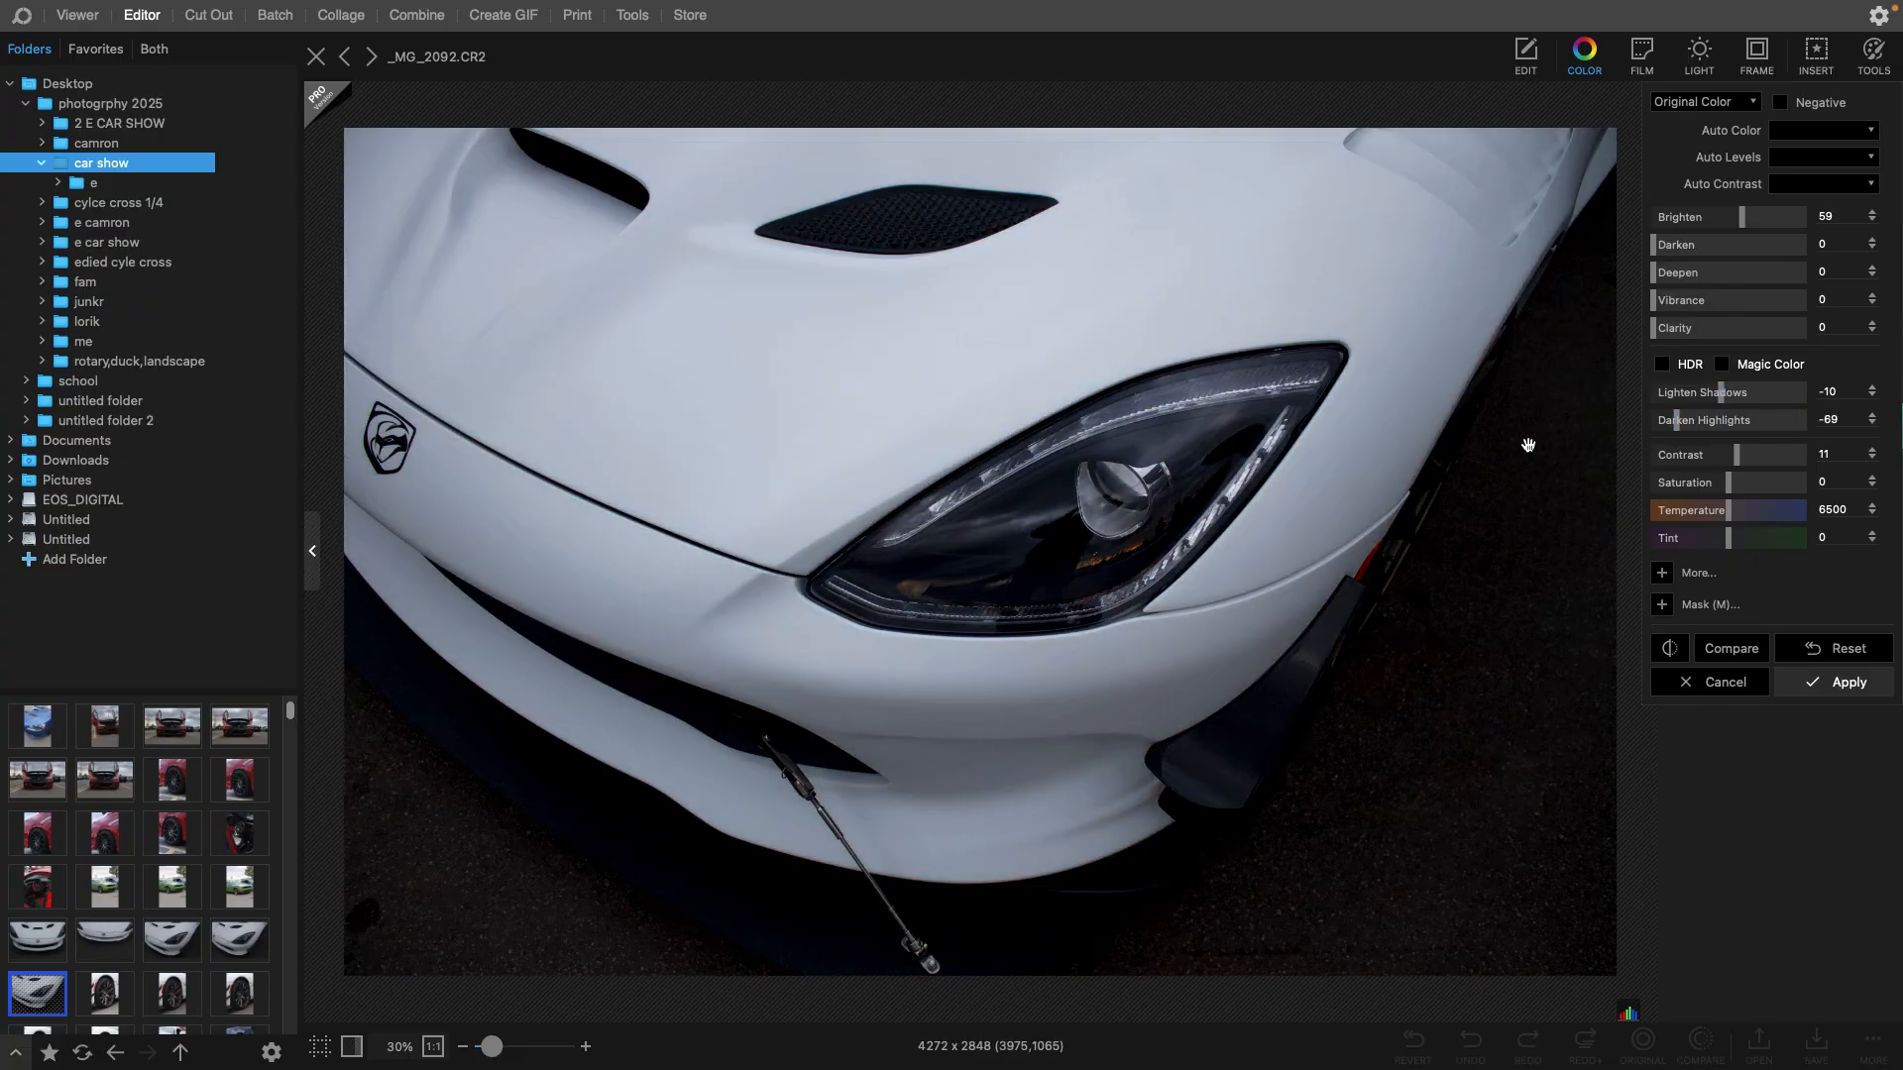
# - Set Lighten Shadows to 14, Darken Highlights to 5 and Clarity to 40, and apply the color adjustments
pyautogui.click(1734, 420)
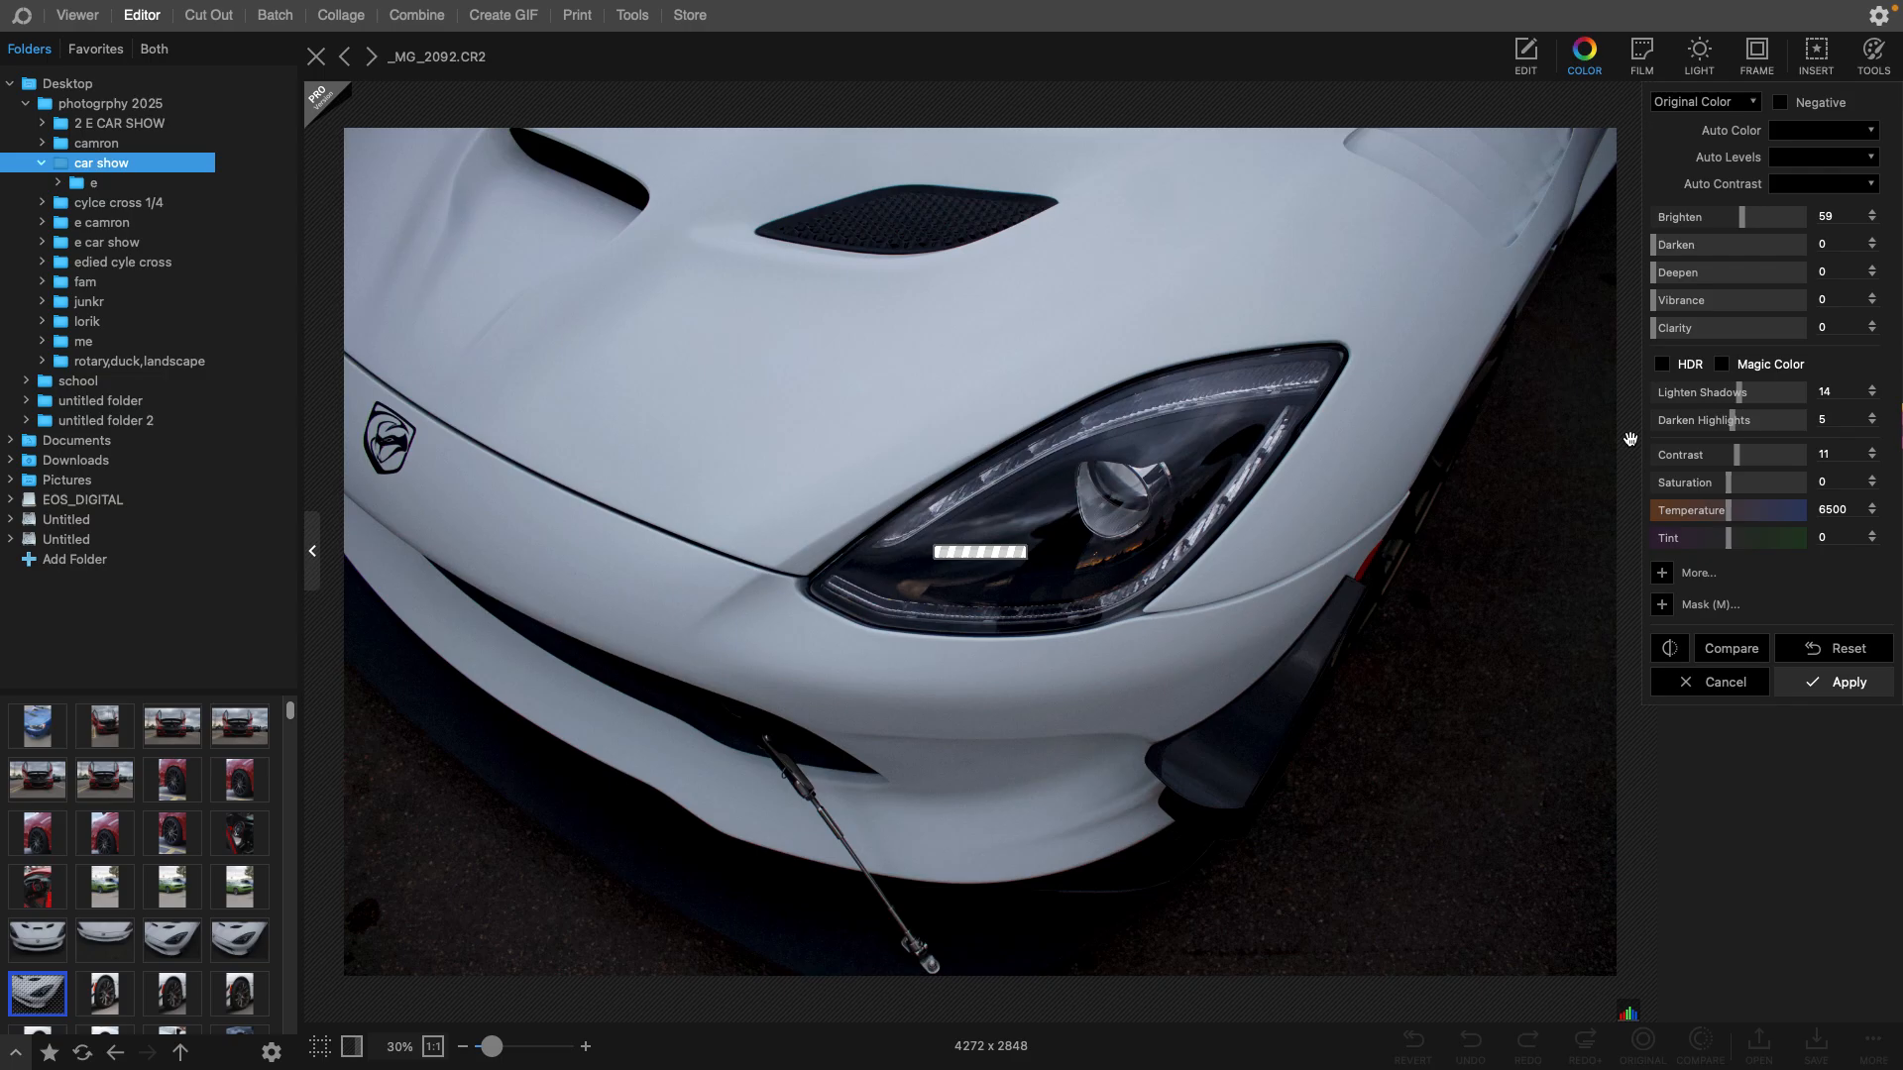
pyautogui.click(1734, 654)
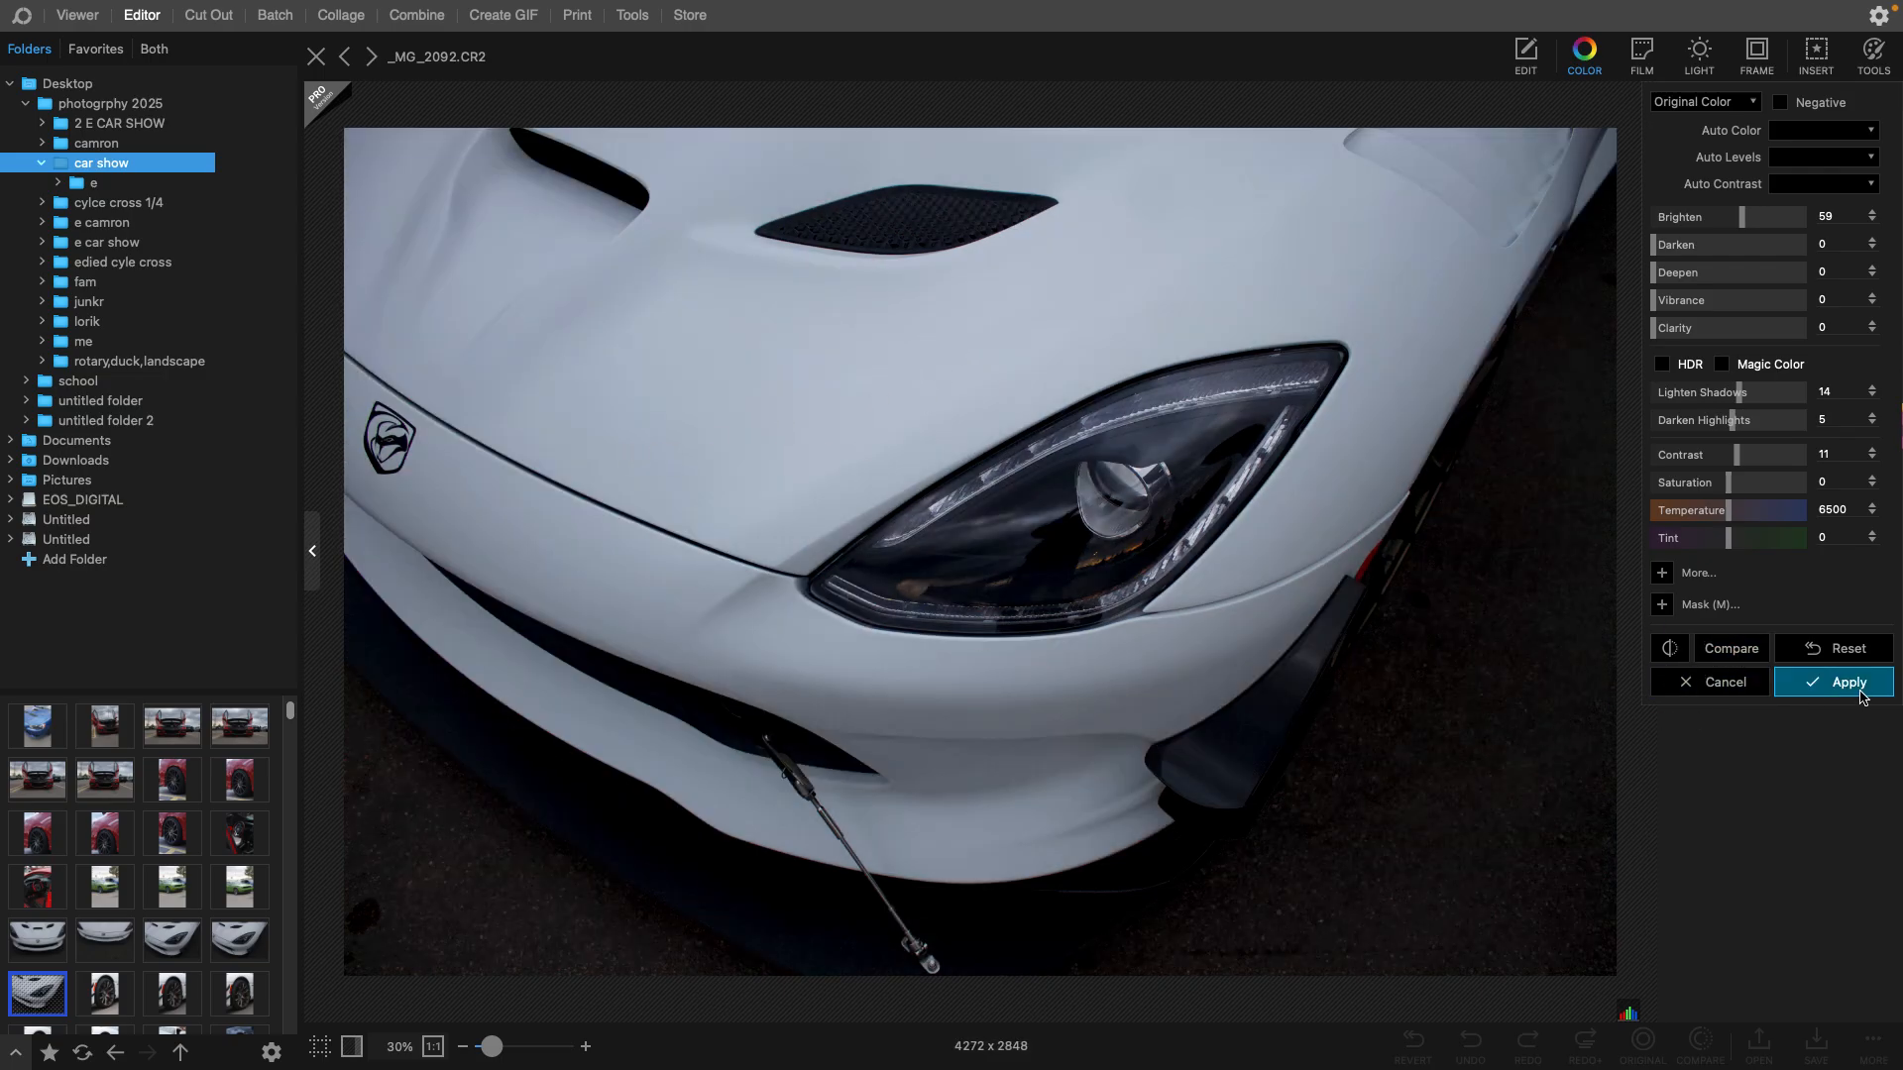
pyautogui.click(1711, 333)
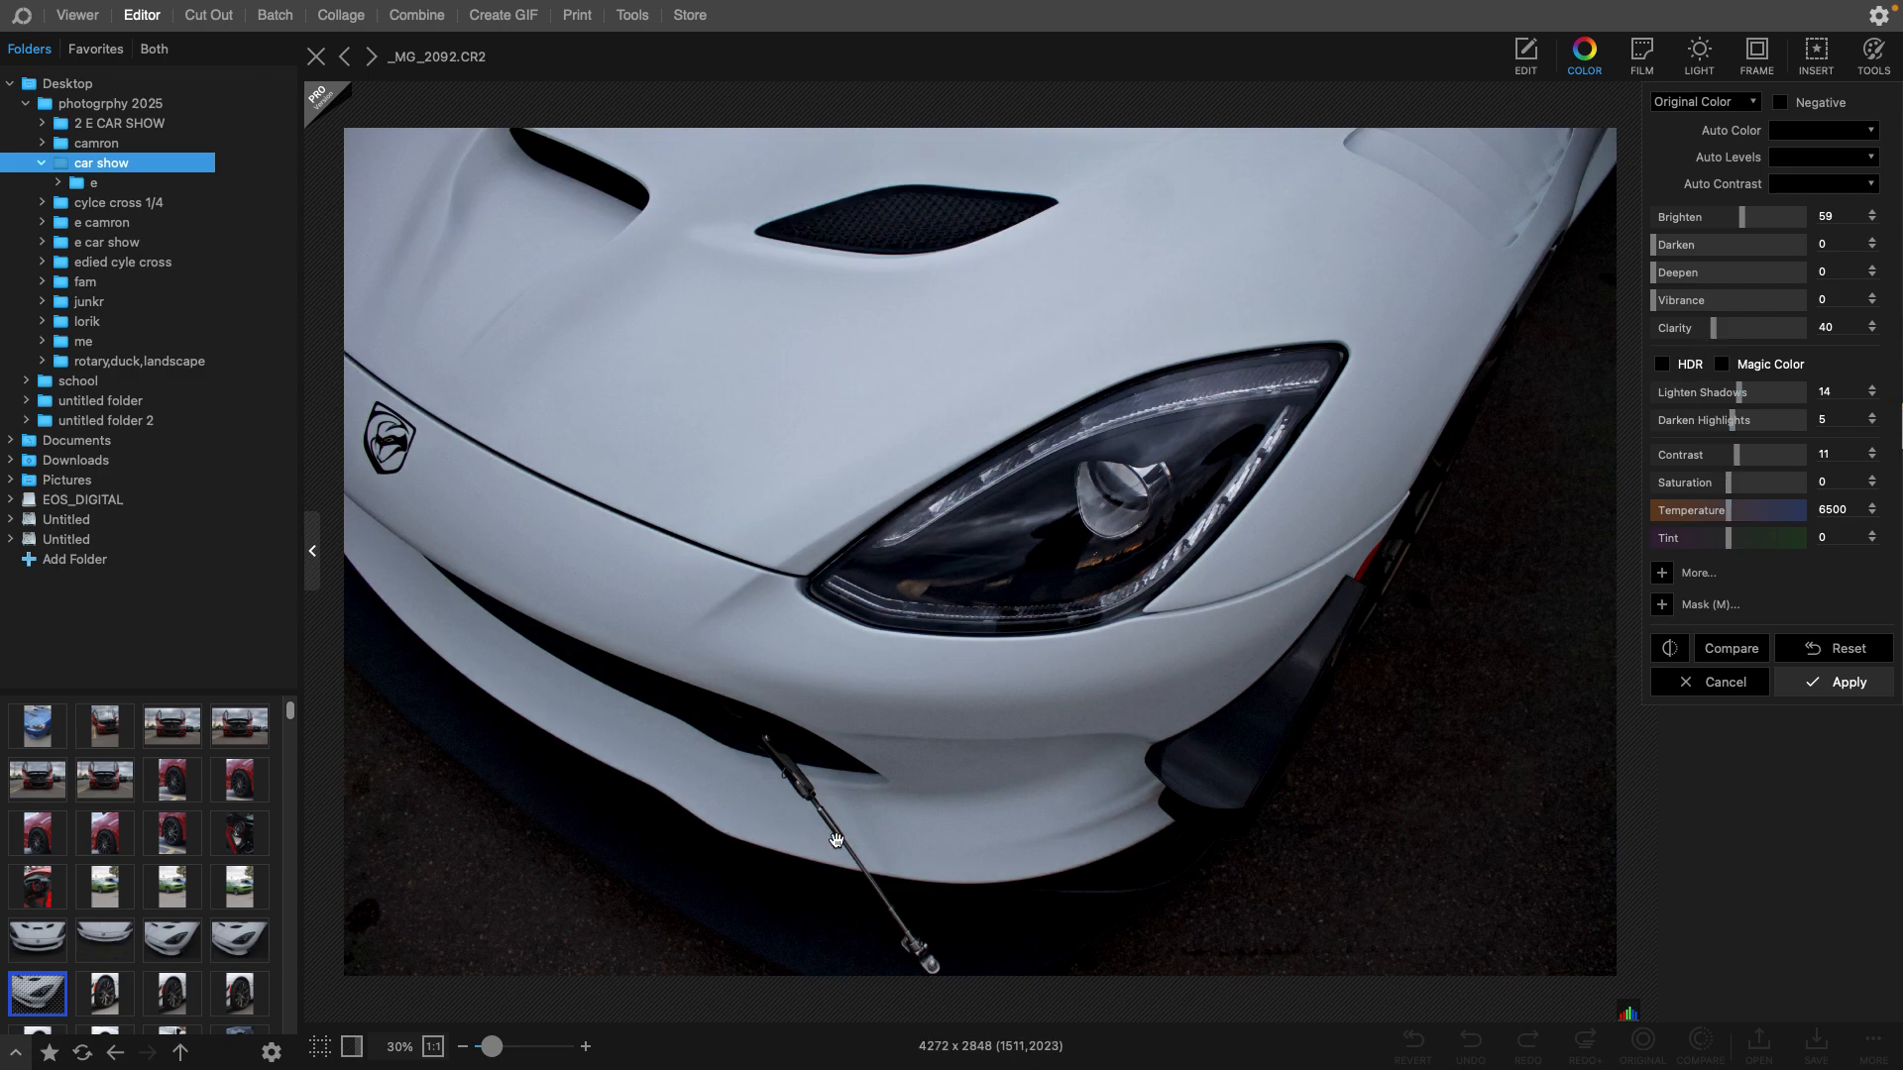
pyautogui.click(1851, 688)
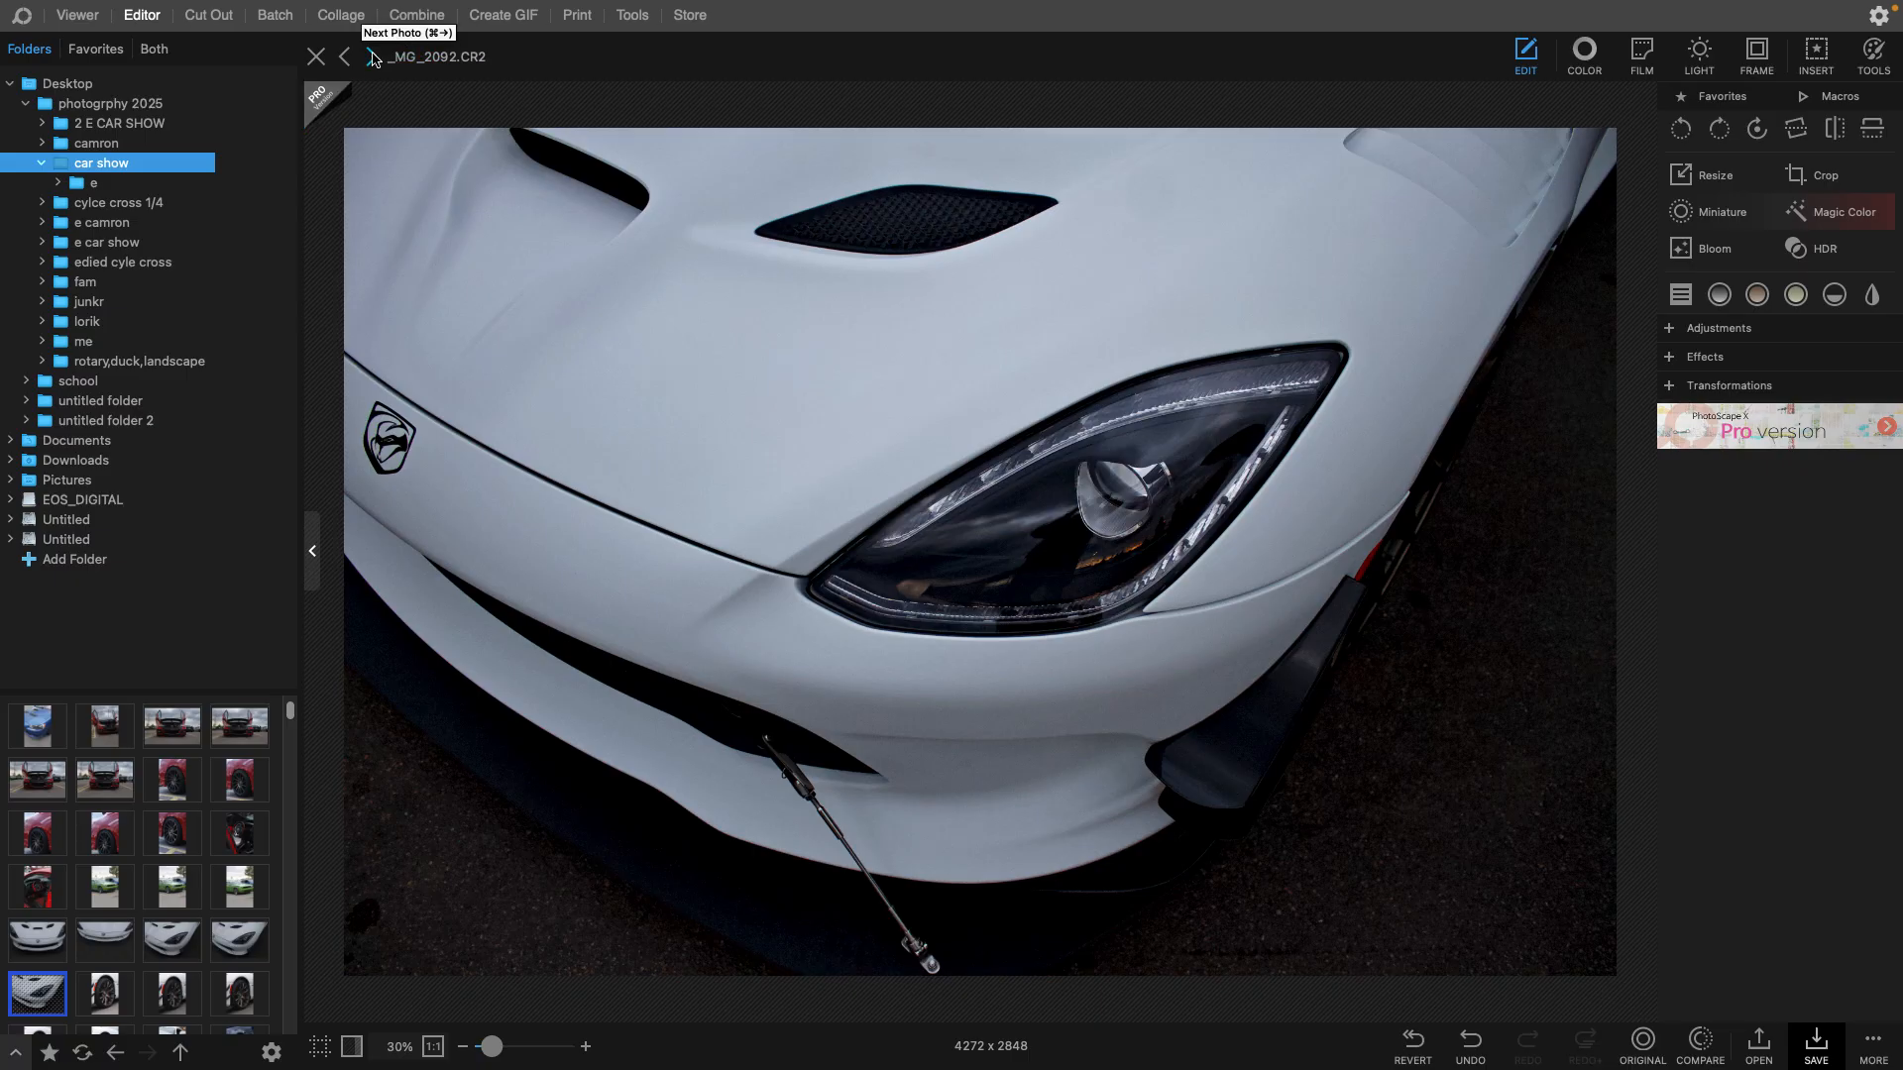
# - Apply the Cinema film filter to the white car photo with the amount at 69
pyautogui.click(1575, 53)
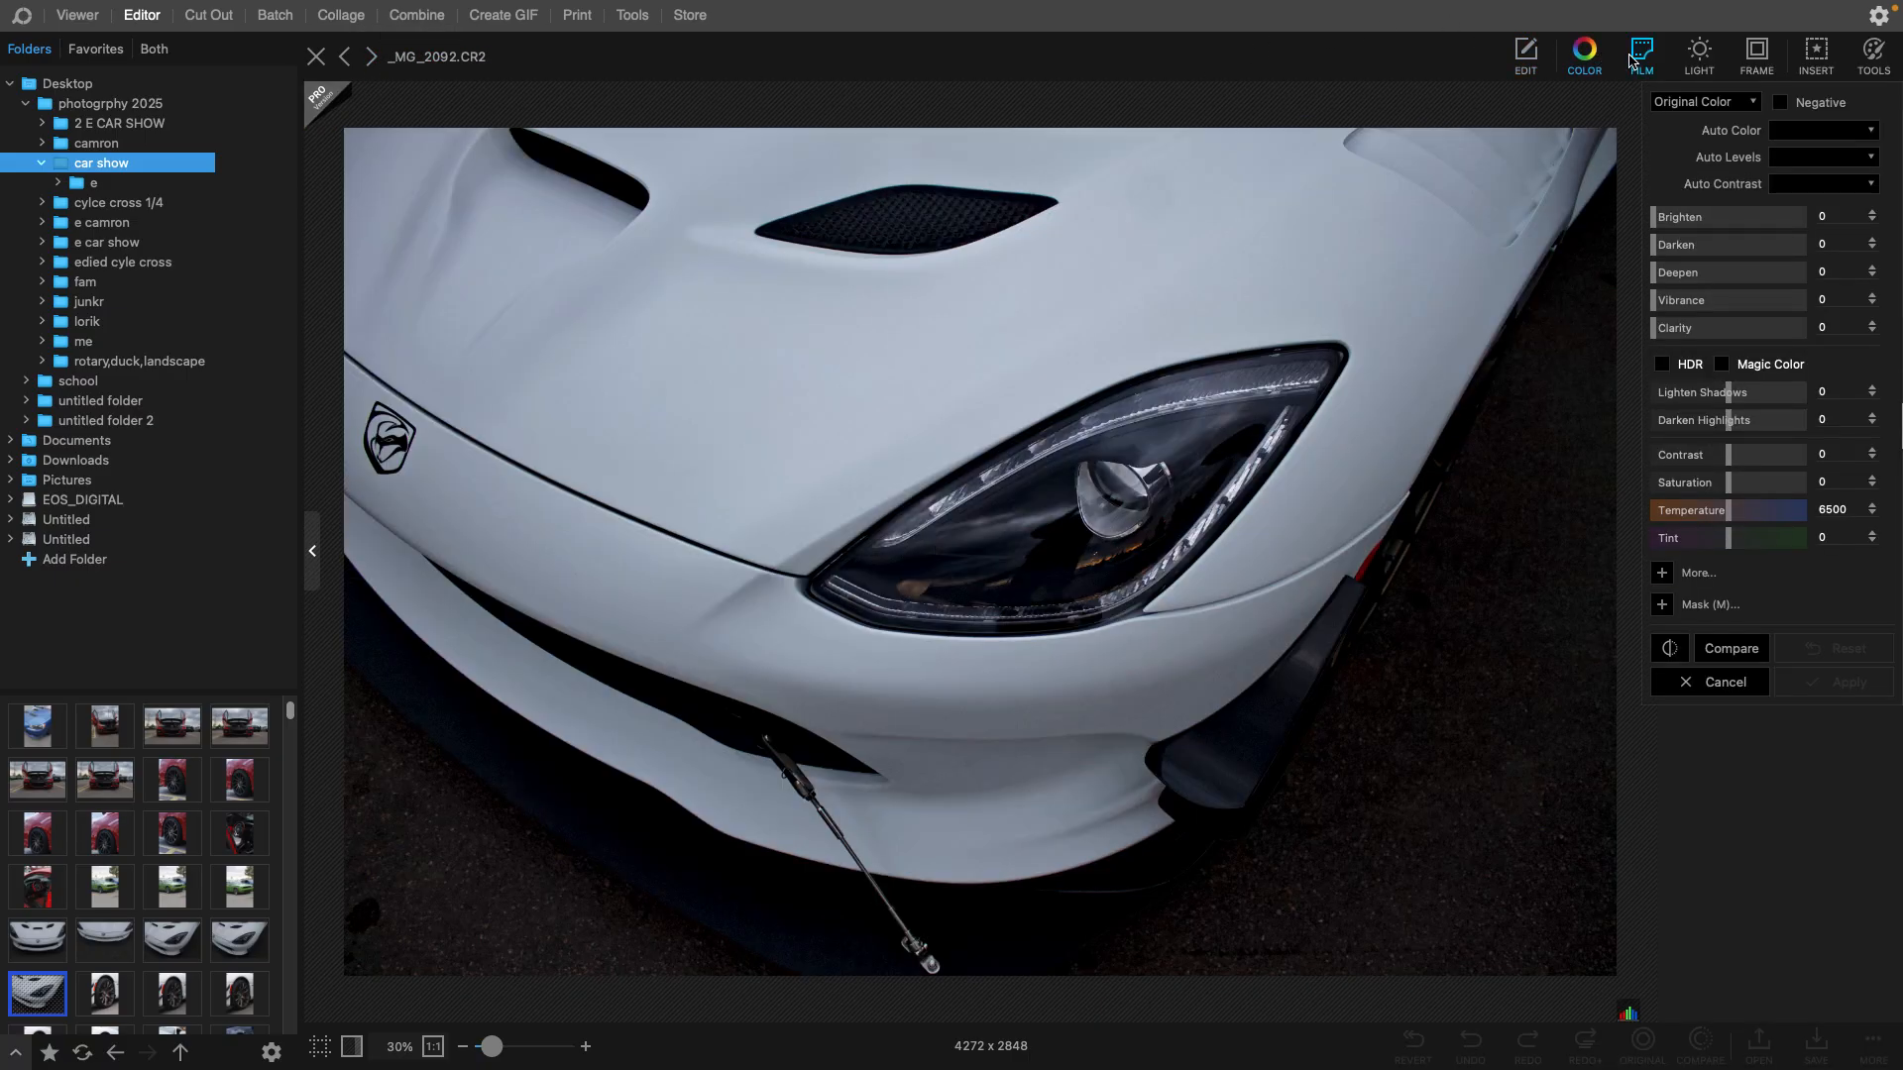
pyautogui.click(1637, 56)
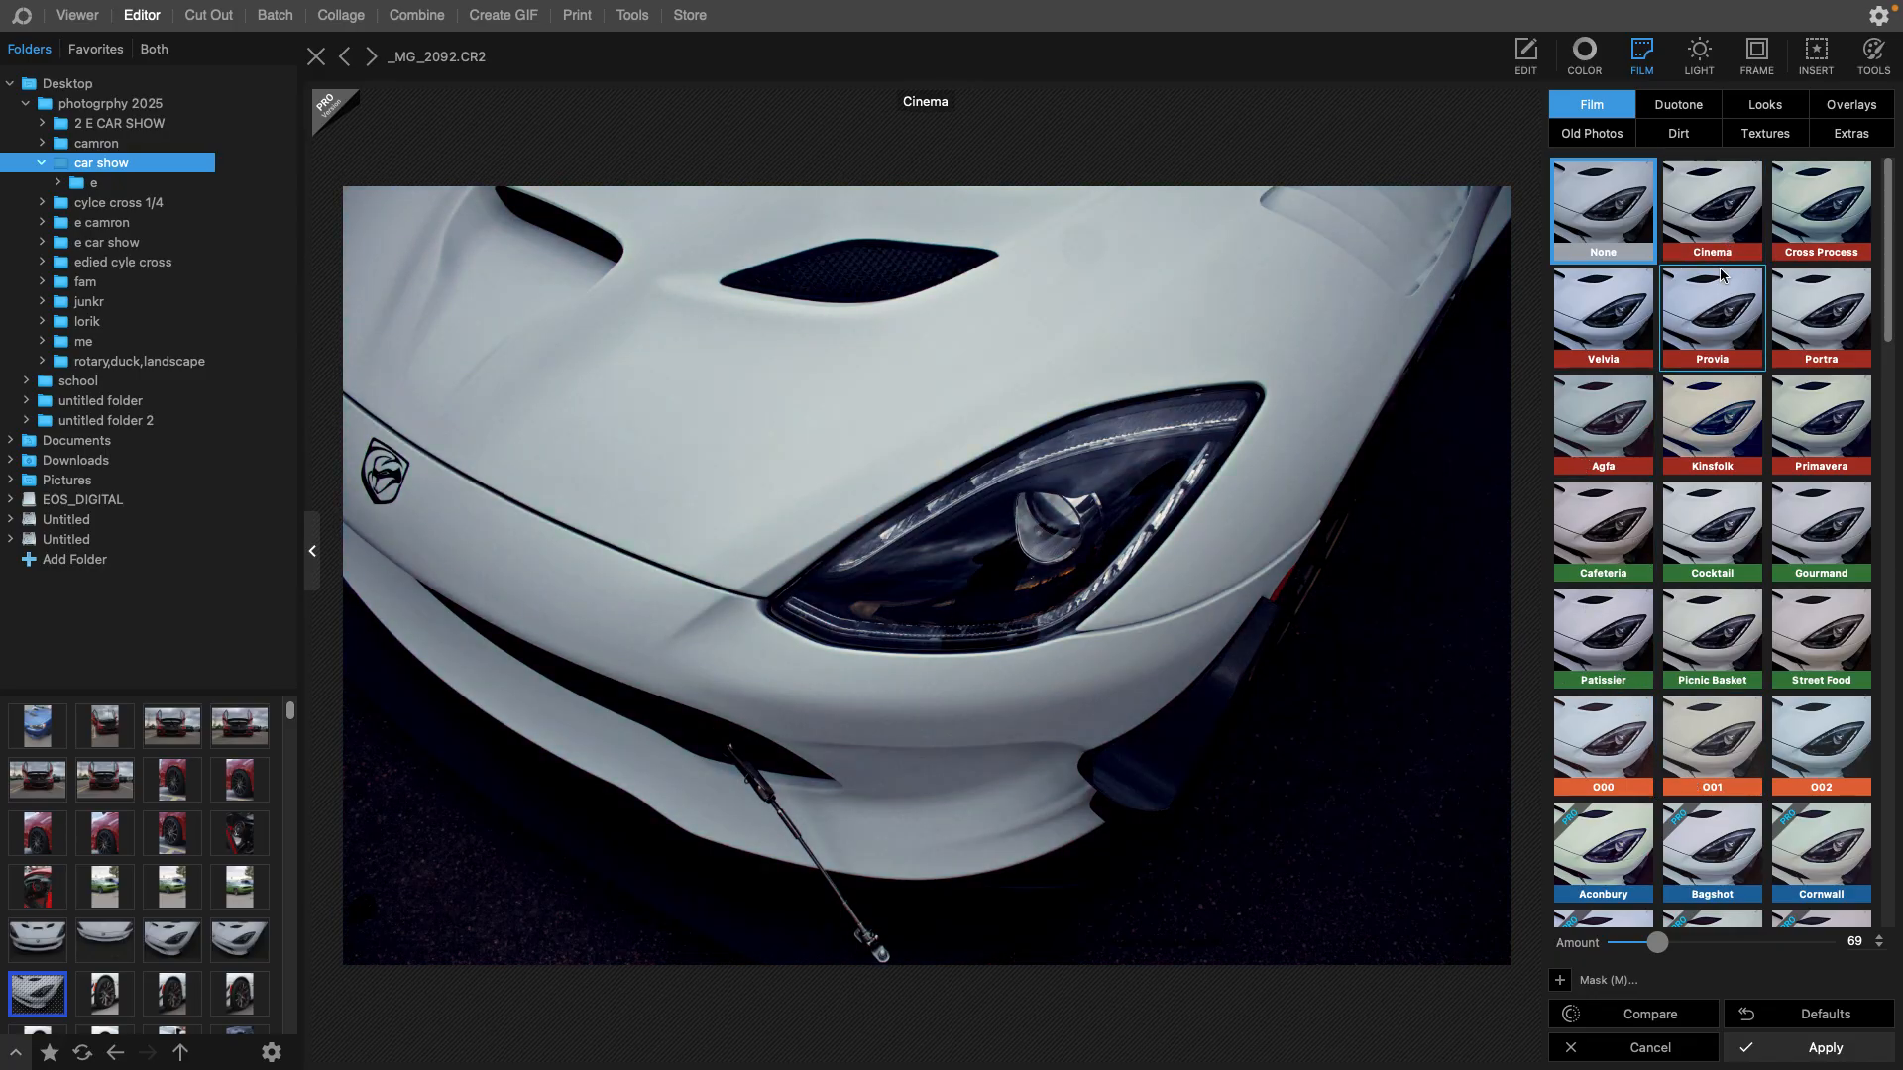
pyautogui.click(1712, 260)
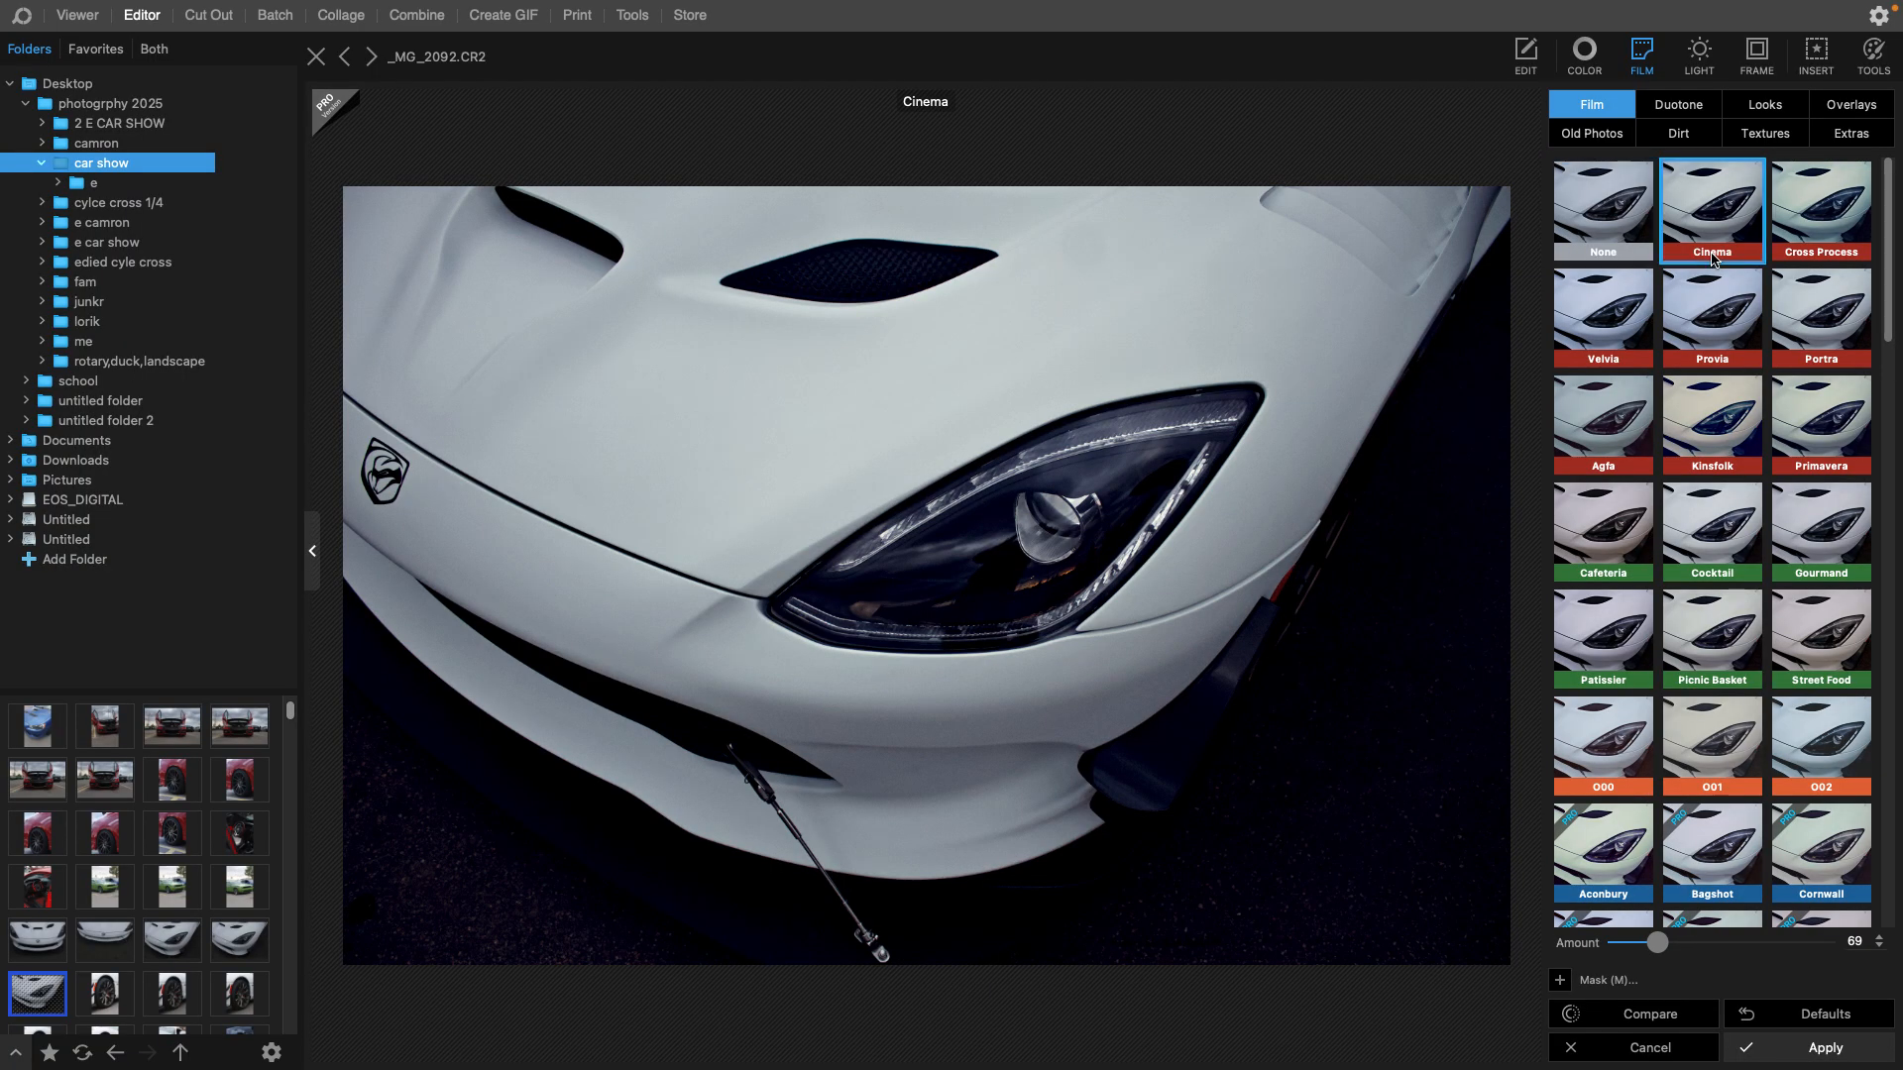
pyautogui.click(1791, 1051)
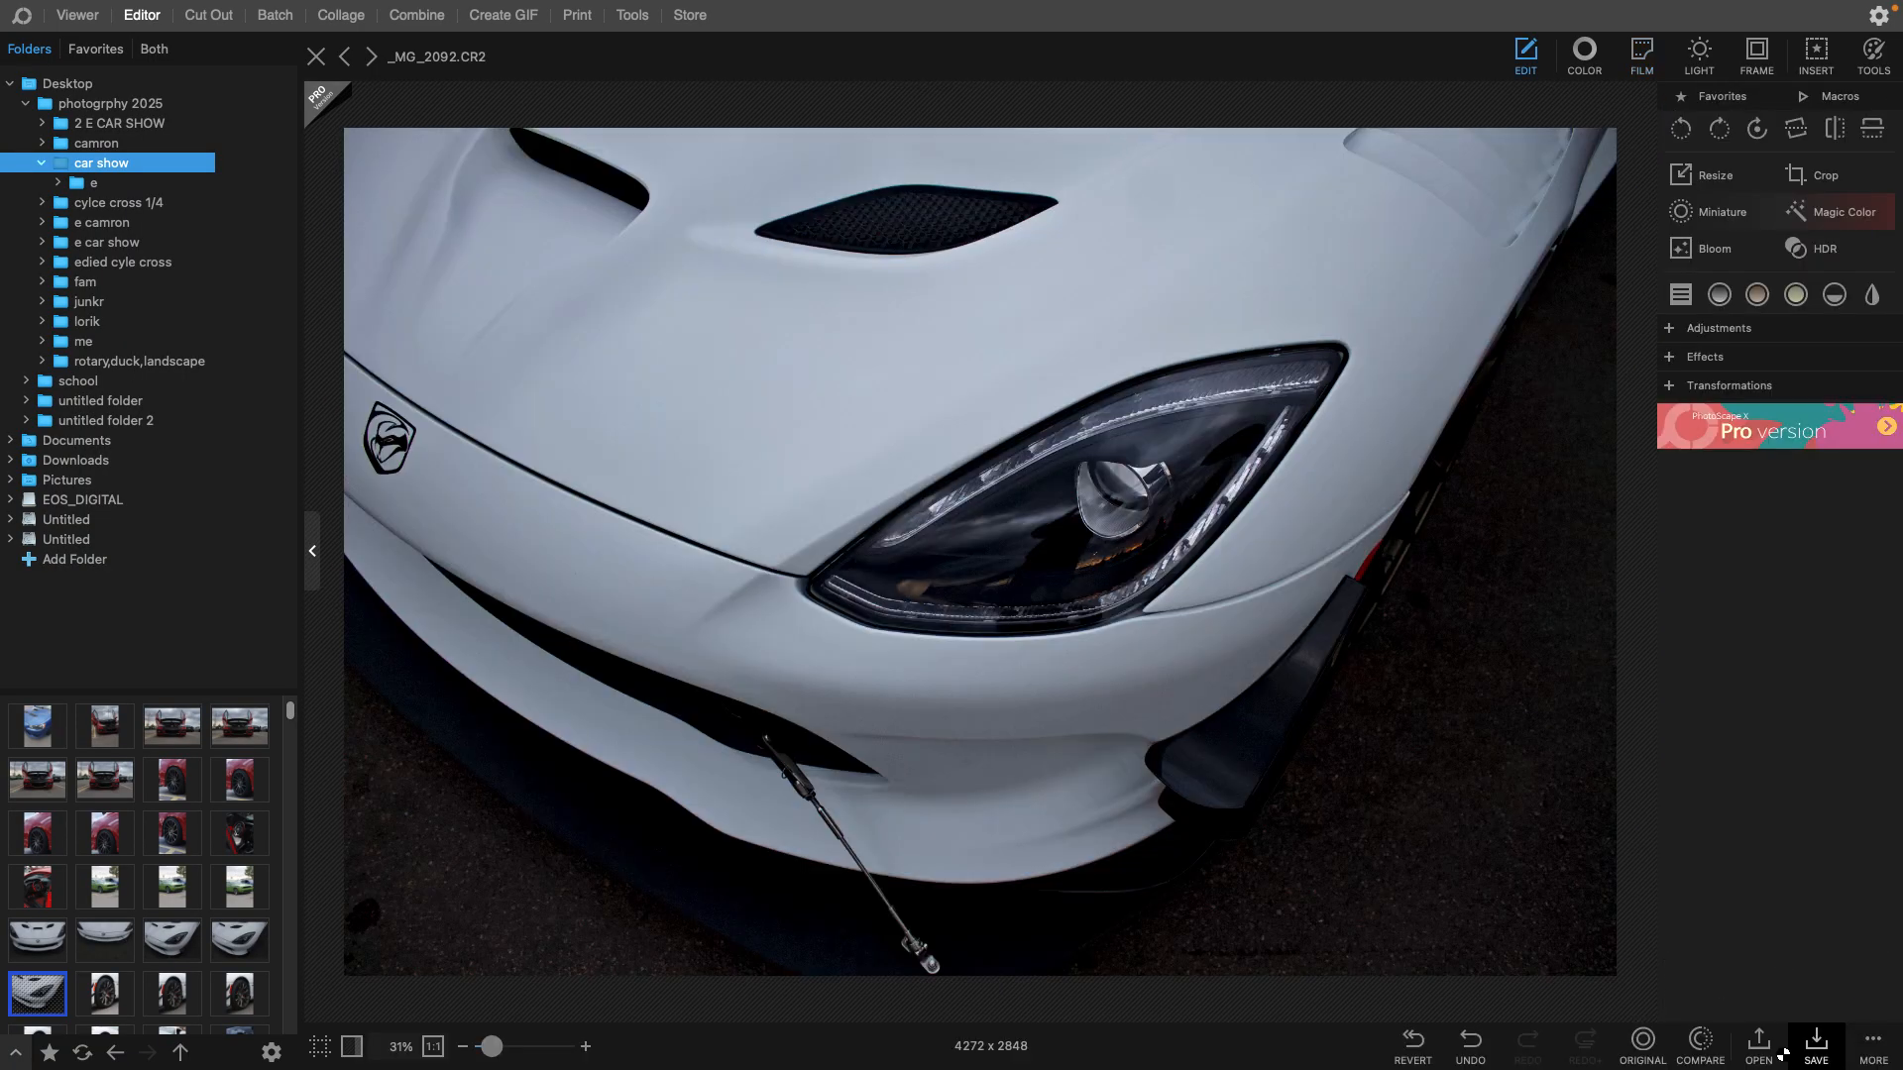
# - Save the white car photo as the JPEG _MG_2092 in the e subfolder of the car show folder
pyautogui.click(372, 57)
pyautogui.click(1052, 527)
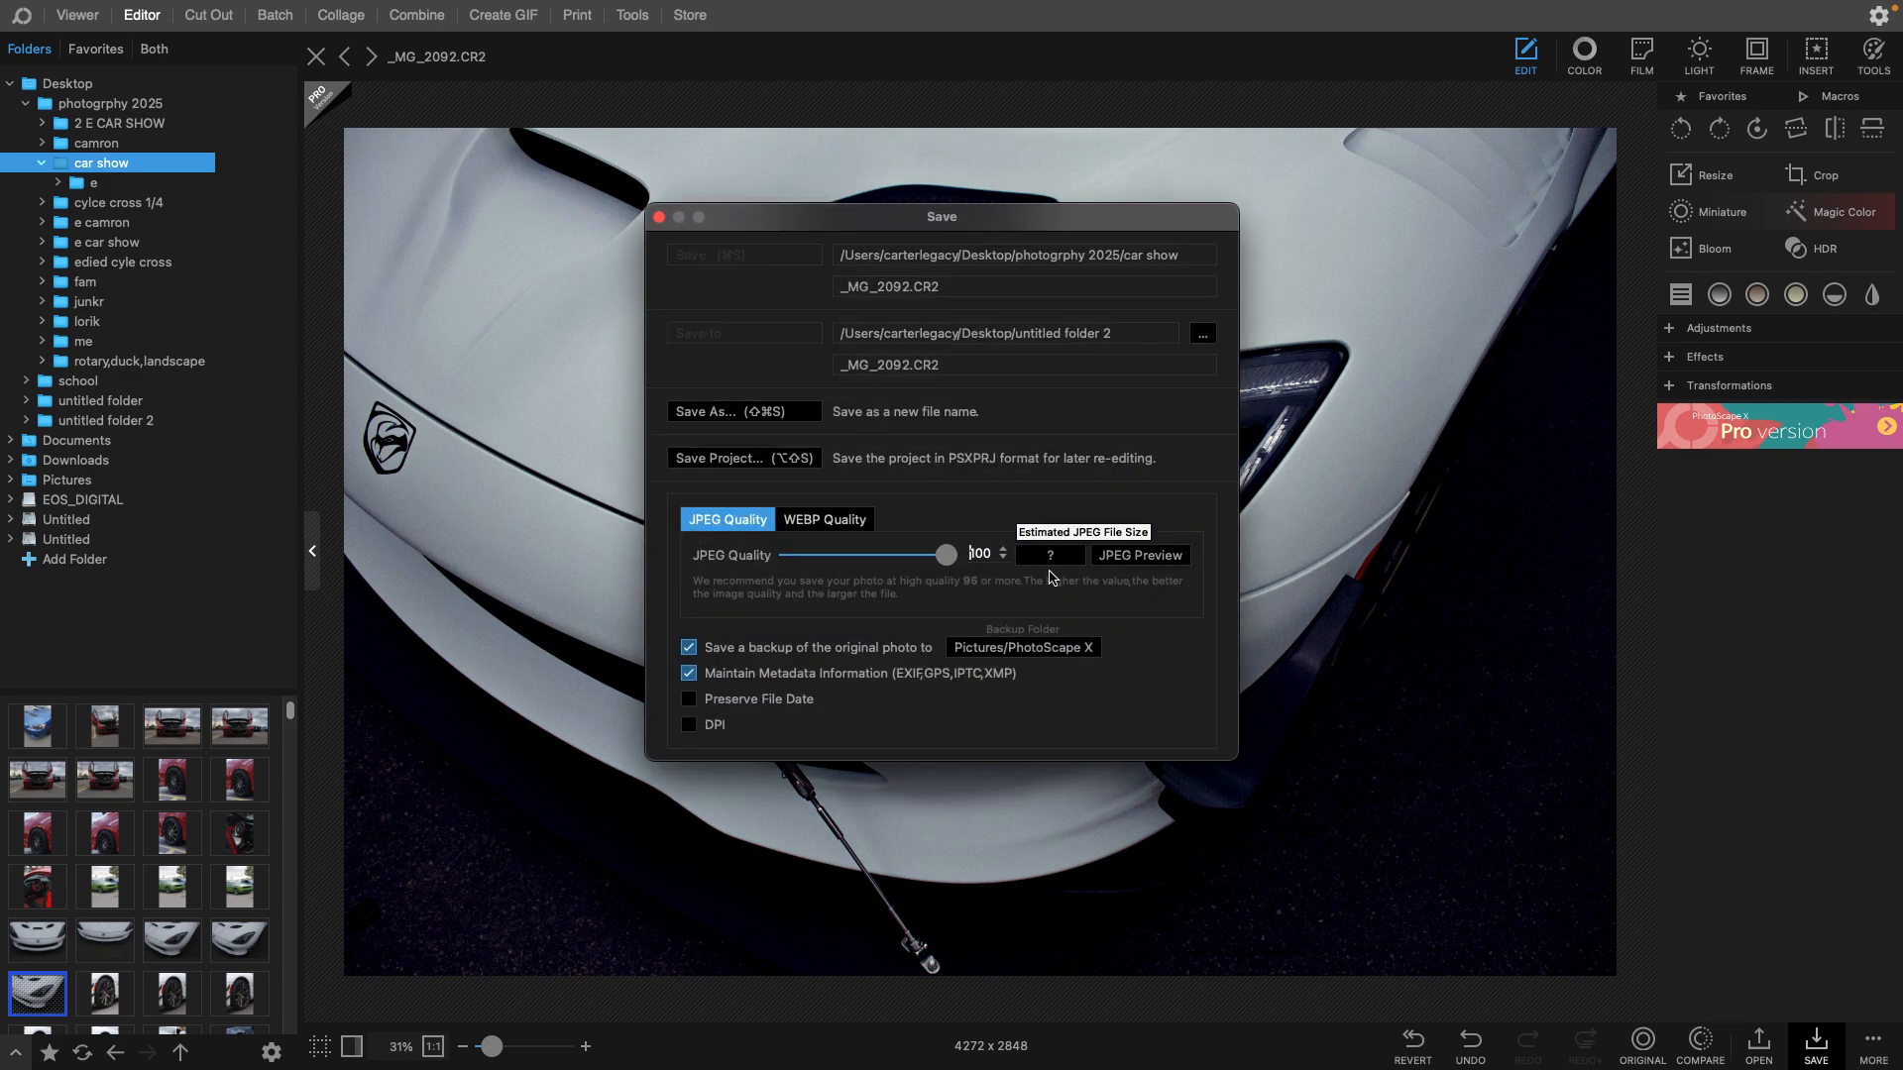
pyautogui.click(754, 415)
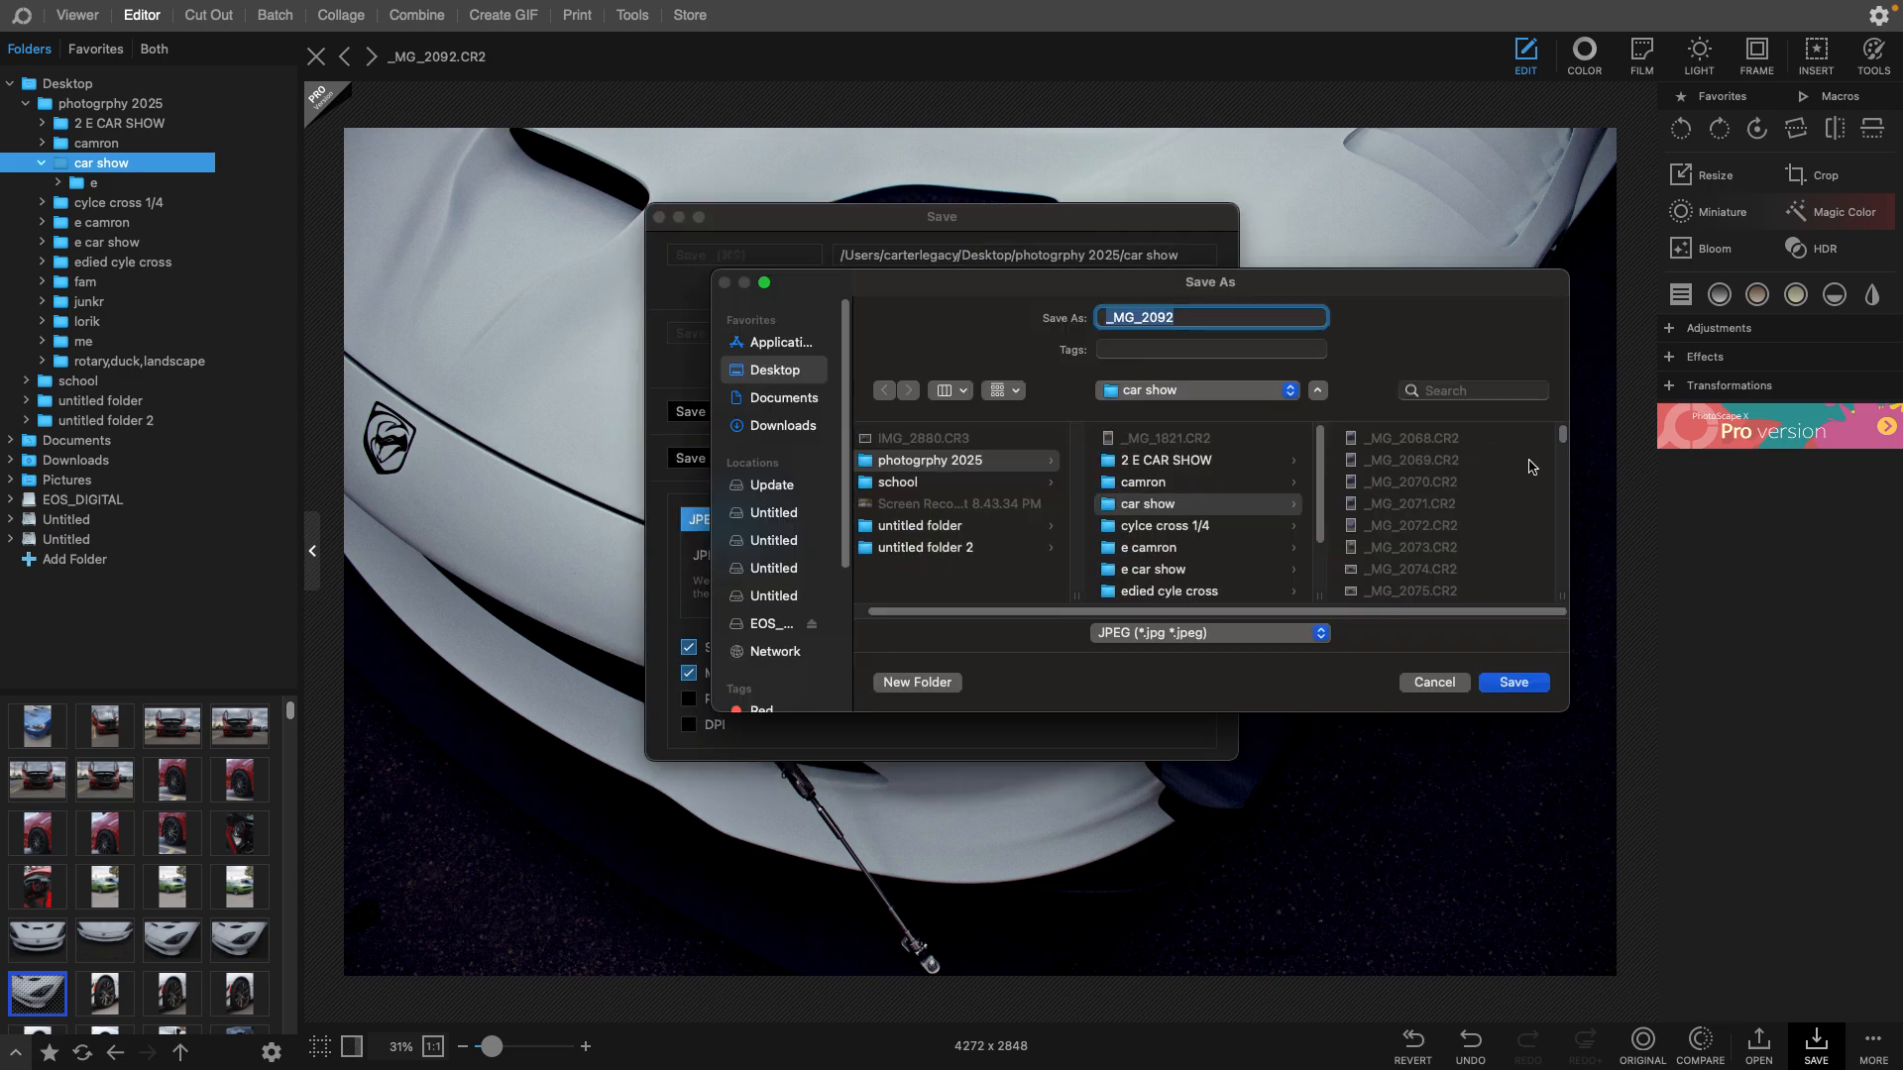
pyautogui.moveTo(1556, 442); pyautogui.dragTo(1570, 672)
pyautogui.click(1368, 582)
pyautogui.click(1513, 682)
# - Browse further through the car show photos and open _MG_2103.CR2, the dark blue BMW with its hood raised
pyautogui.click(105, 994)
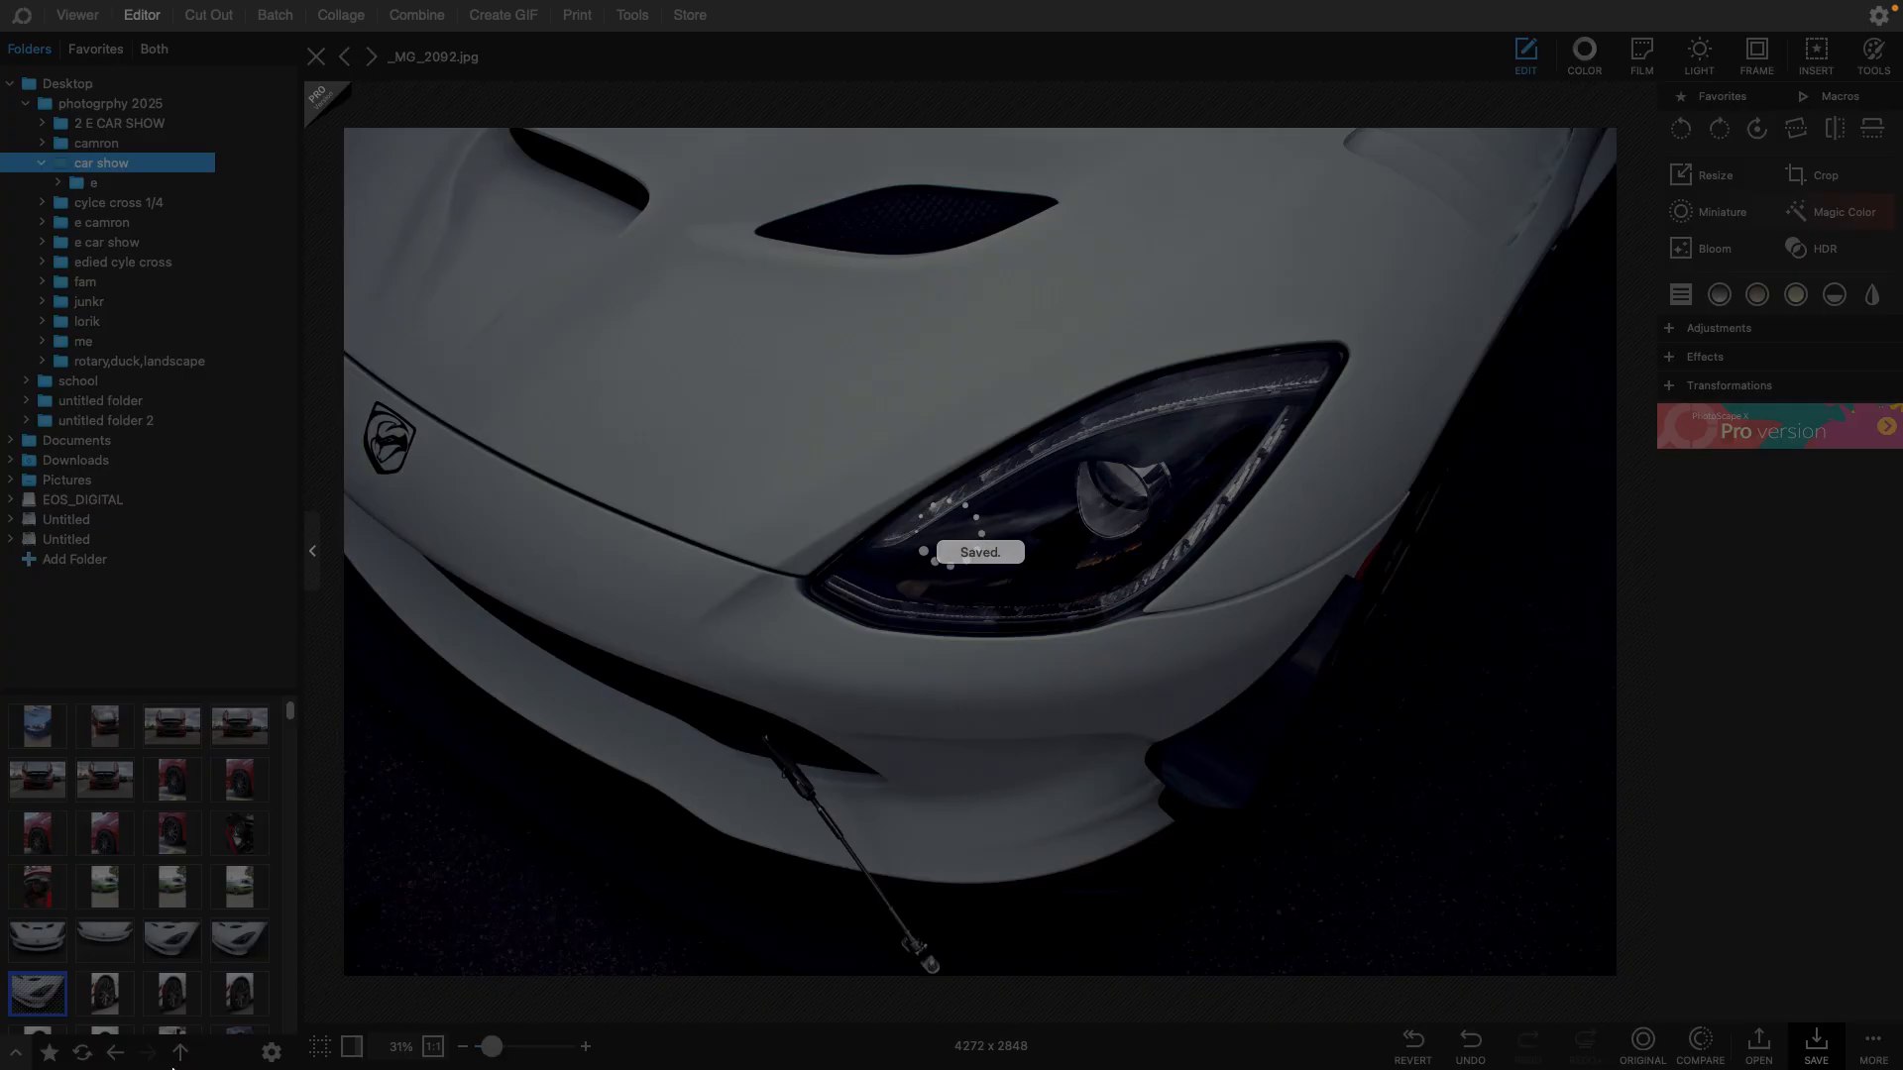
pyautogui.scroll(1, 172, 980)
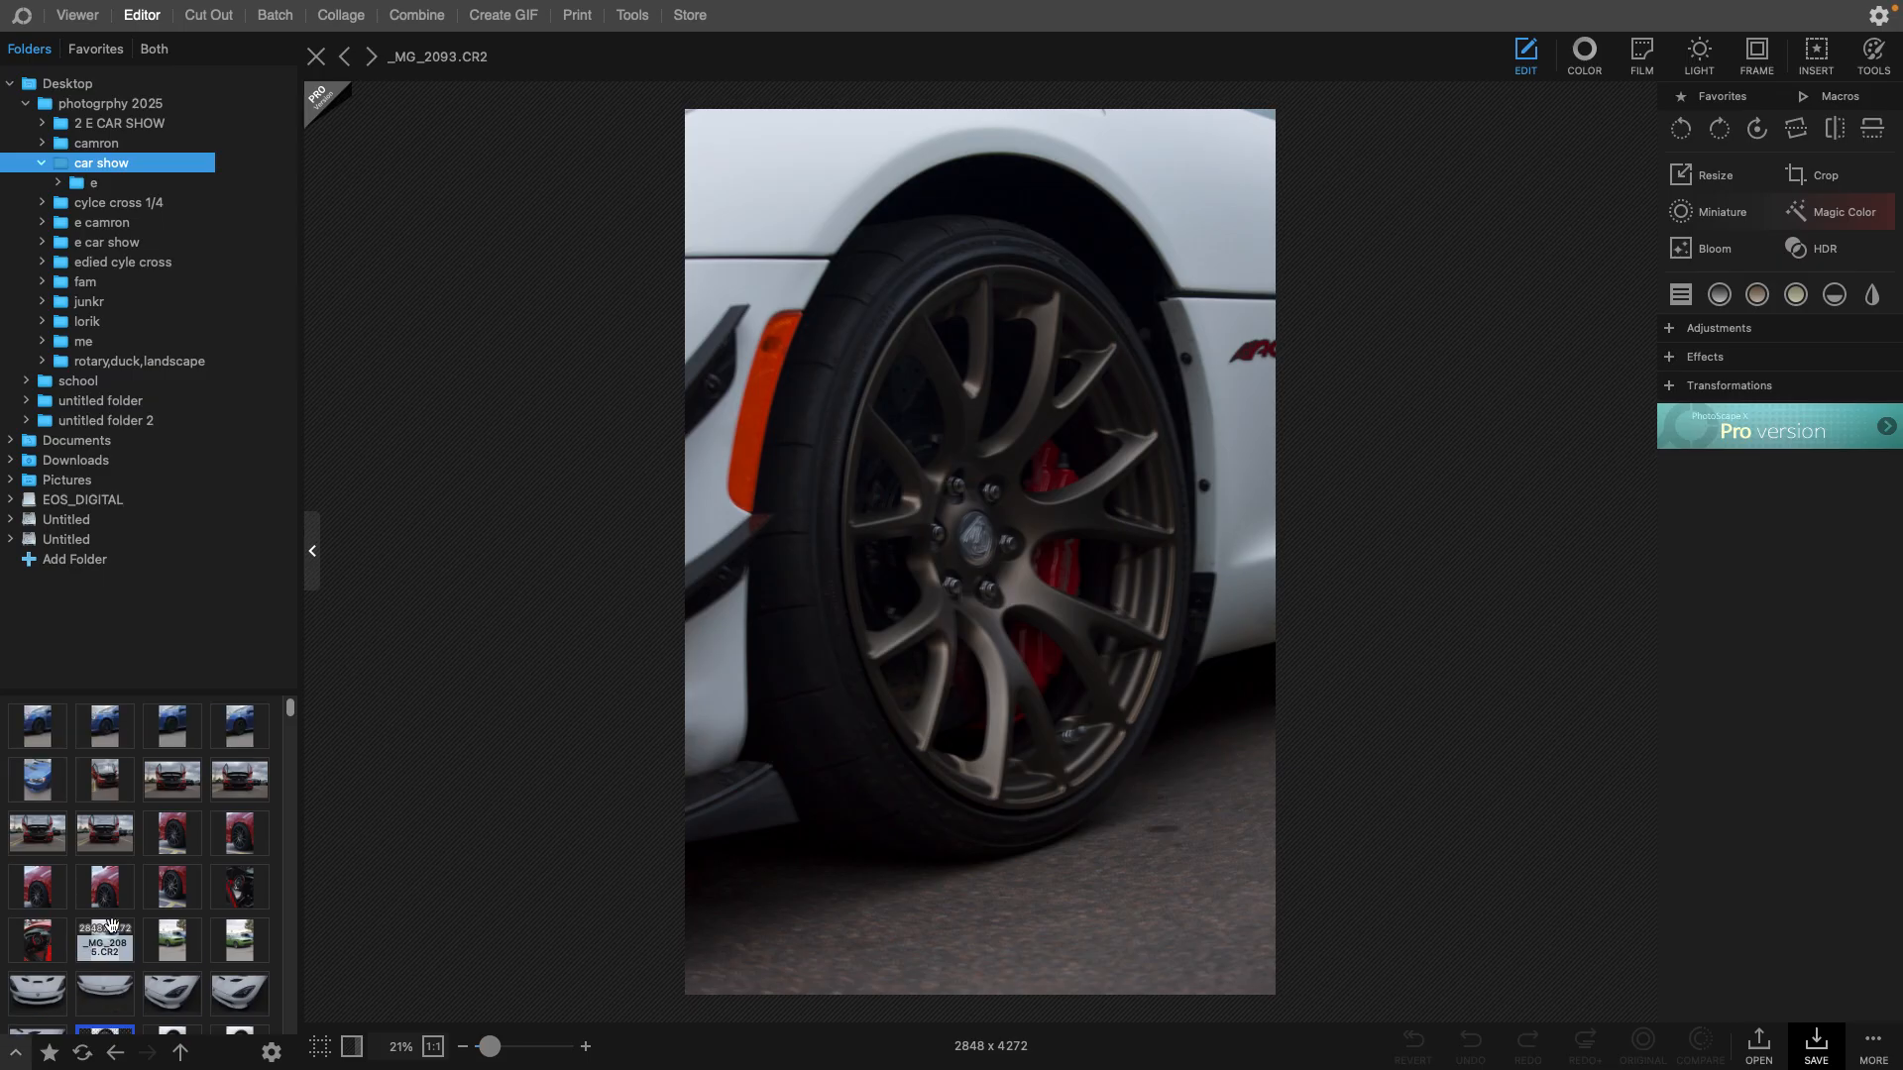
pyautogui.scroll(-4, 179, 951)
pyautogui.scroll(-2, 188, 936)
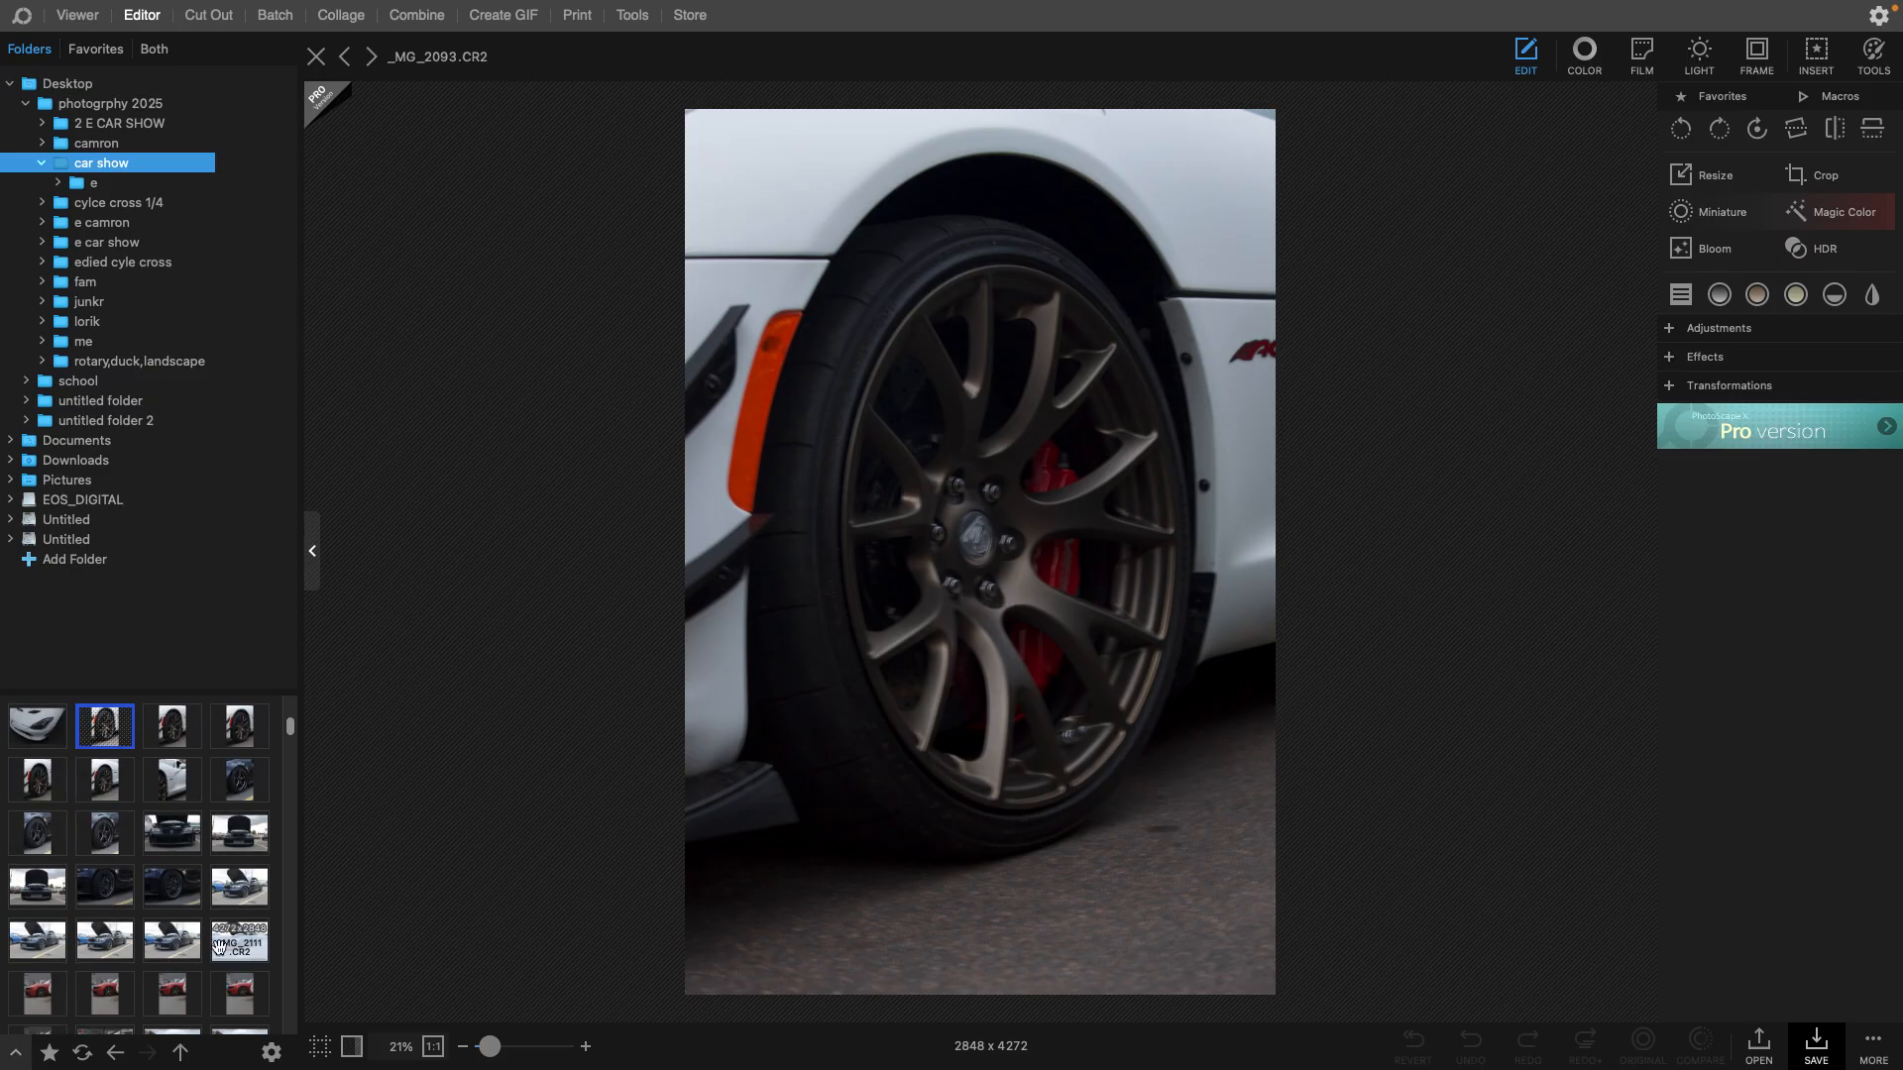
pyautogui.click(240, 832)
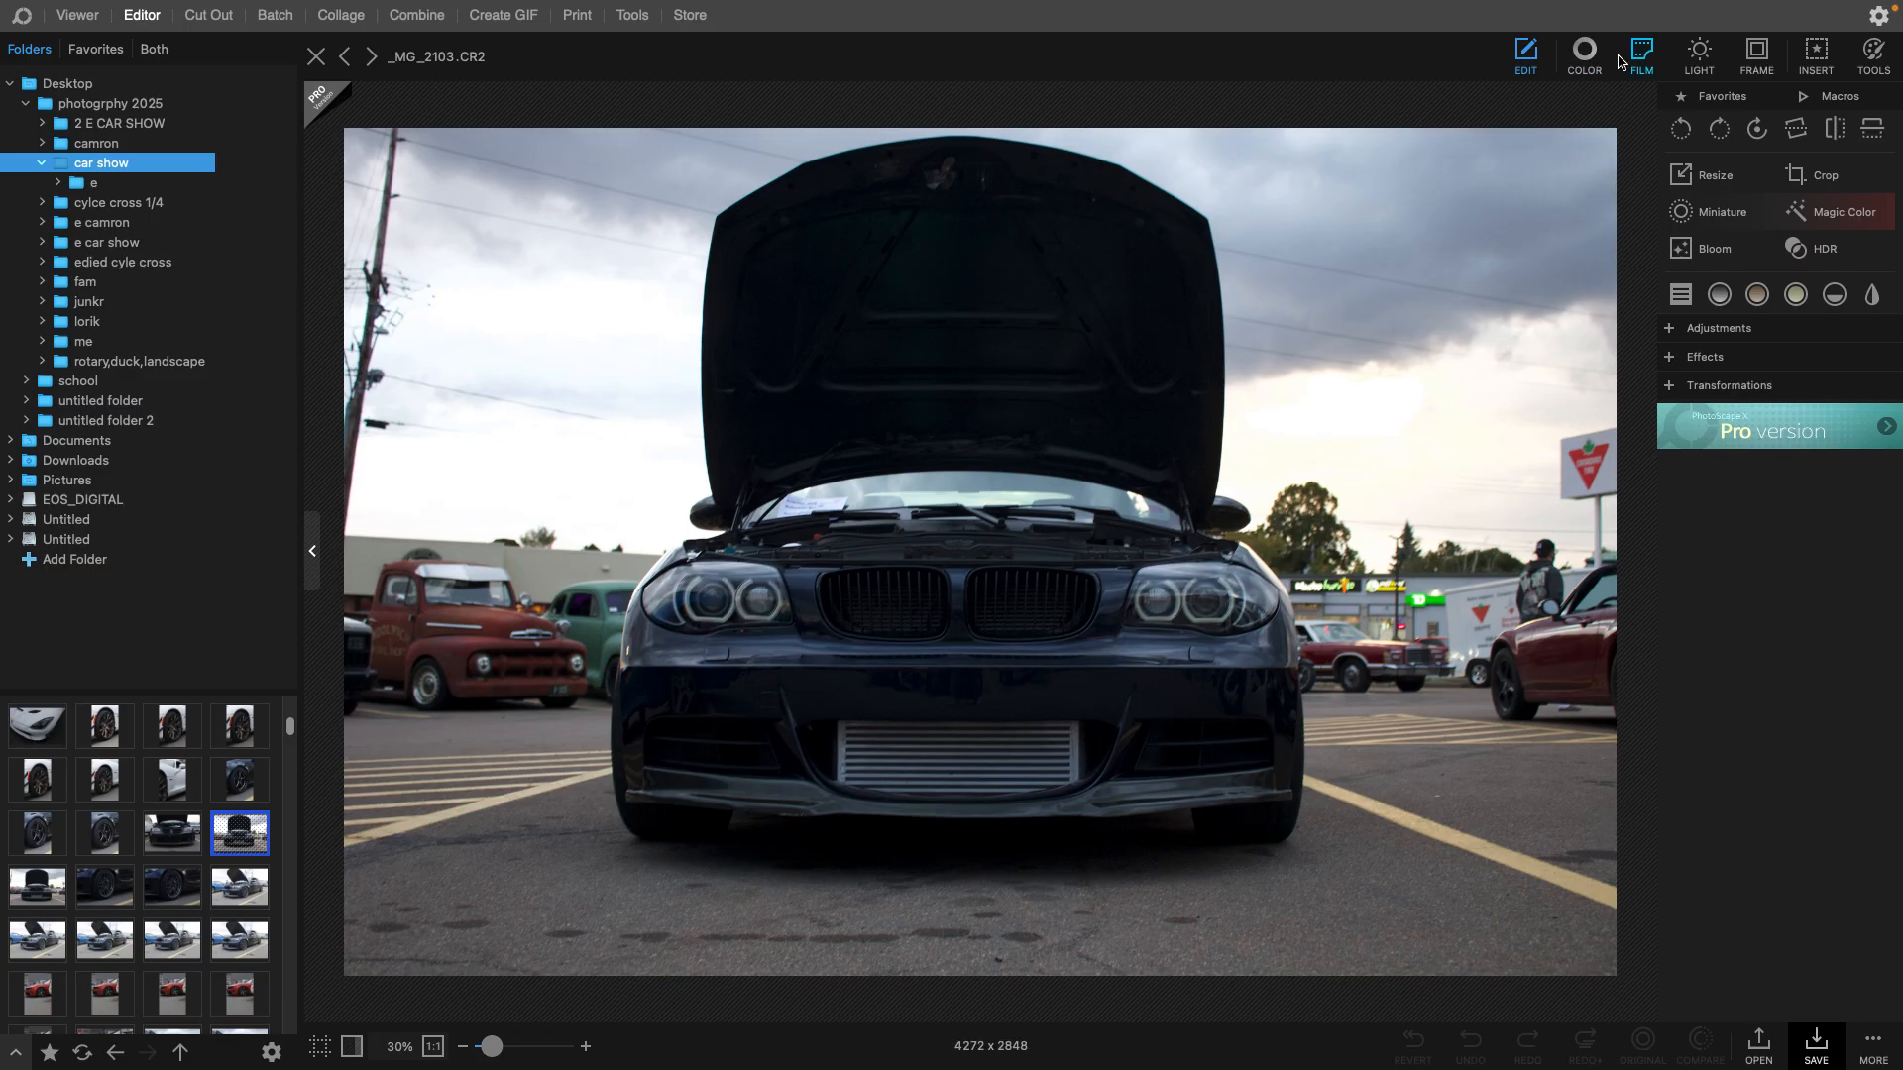
# - Set Brighten to 29 and Lighten Shadows to 67 in the color adjustments for the dark blue BMW photo
pyautogui.click(1592, 75)
pyautogui.click(1717, 216)
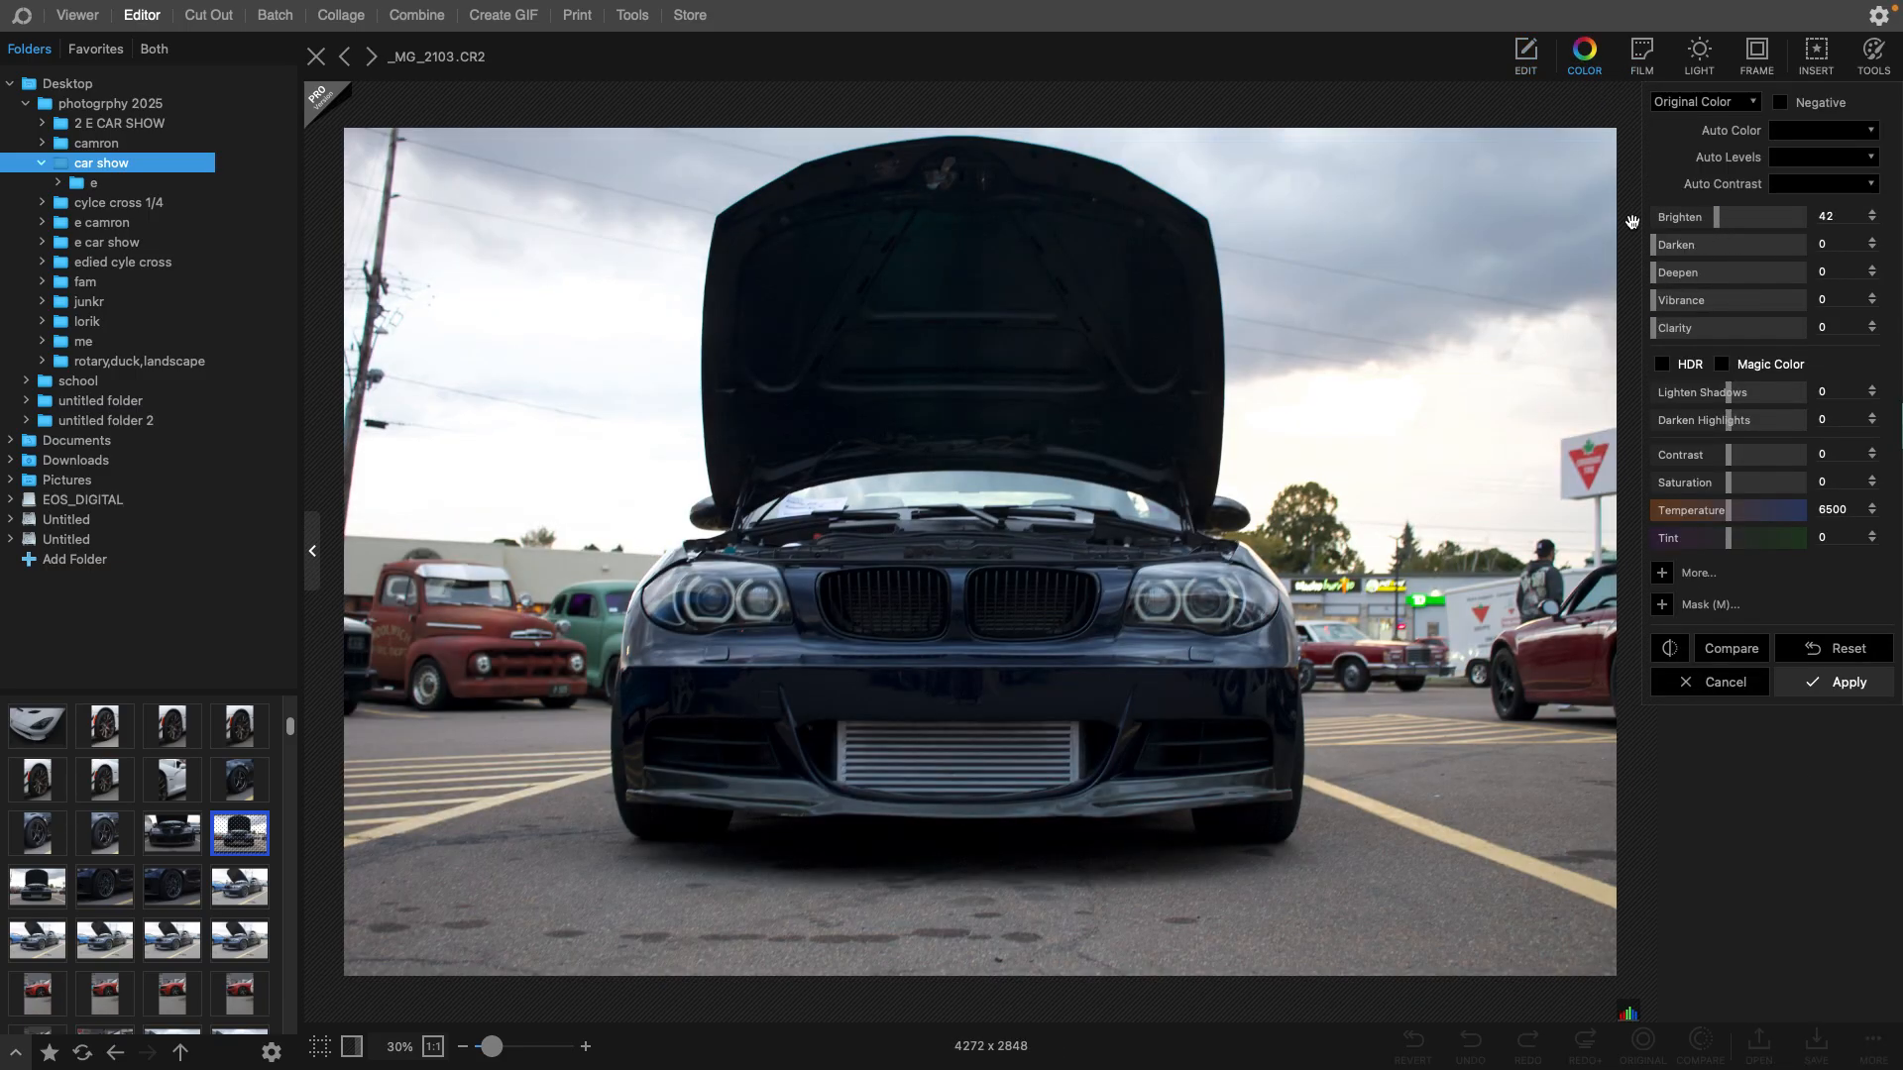
pyautogui.click(1696, 216)
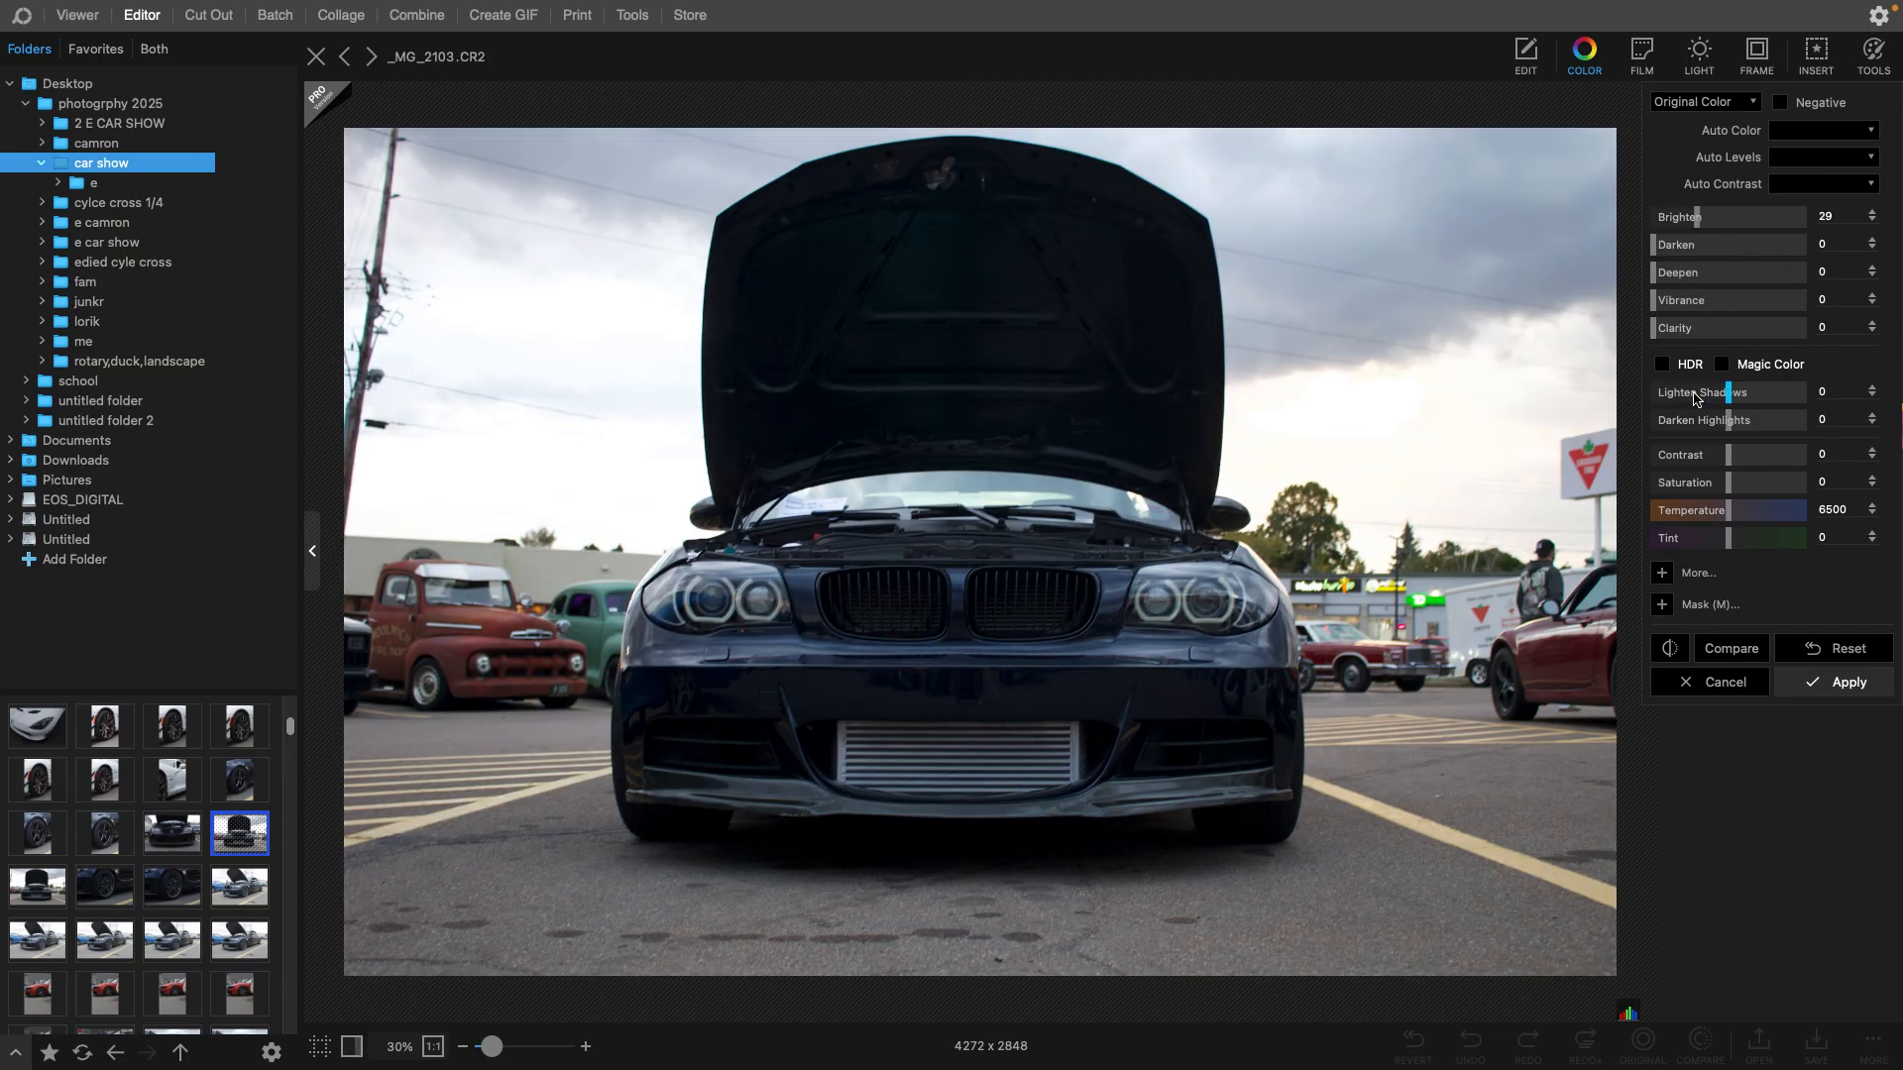
pyautogui.click(1779, 395)
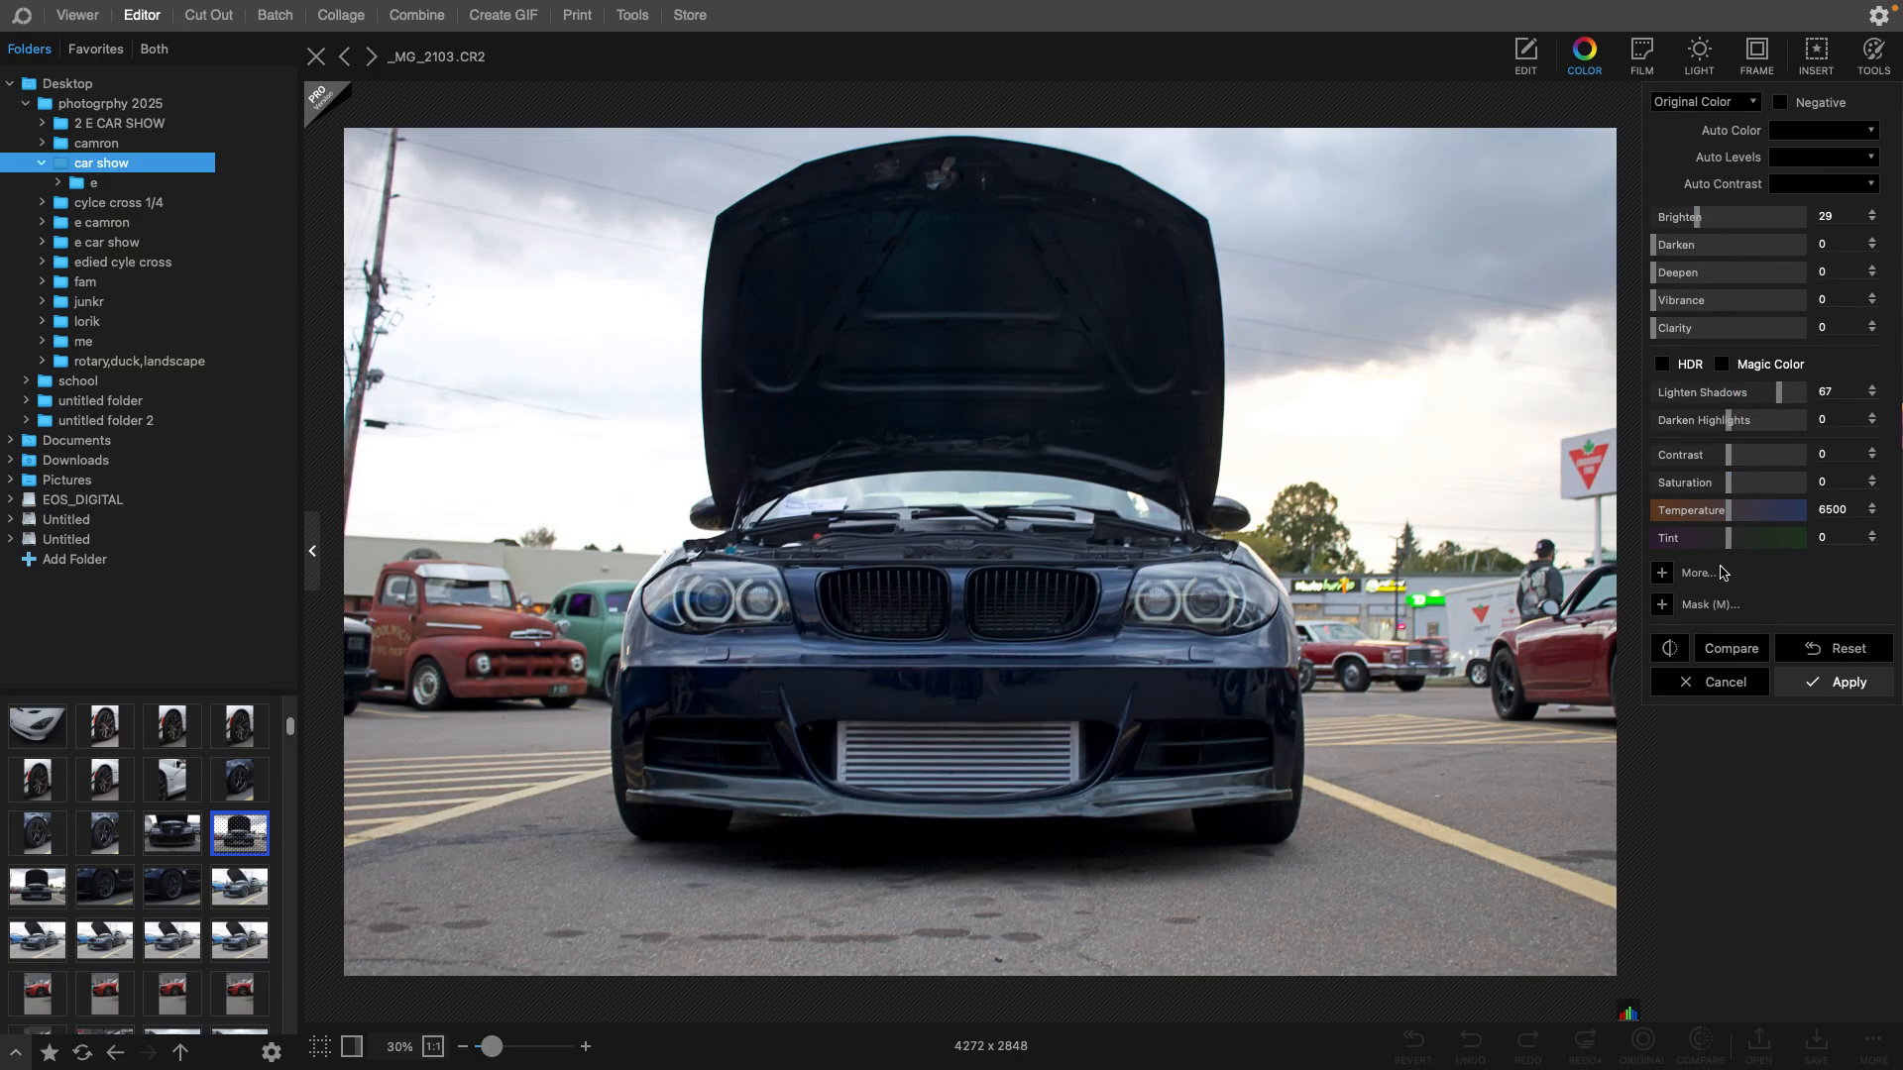
# - Set Clarity to 57, Temperature to 5348 and Vibrance to 24, and apply the color adjustments to the BMW photo
pyautogui.moveTo(1695, 337); pyautogui.dragTo(1739, 329)
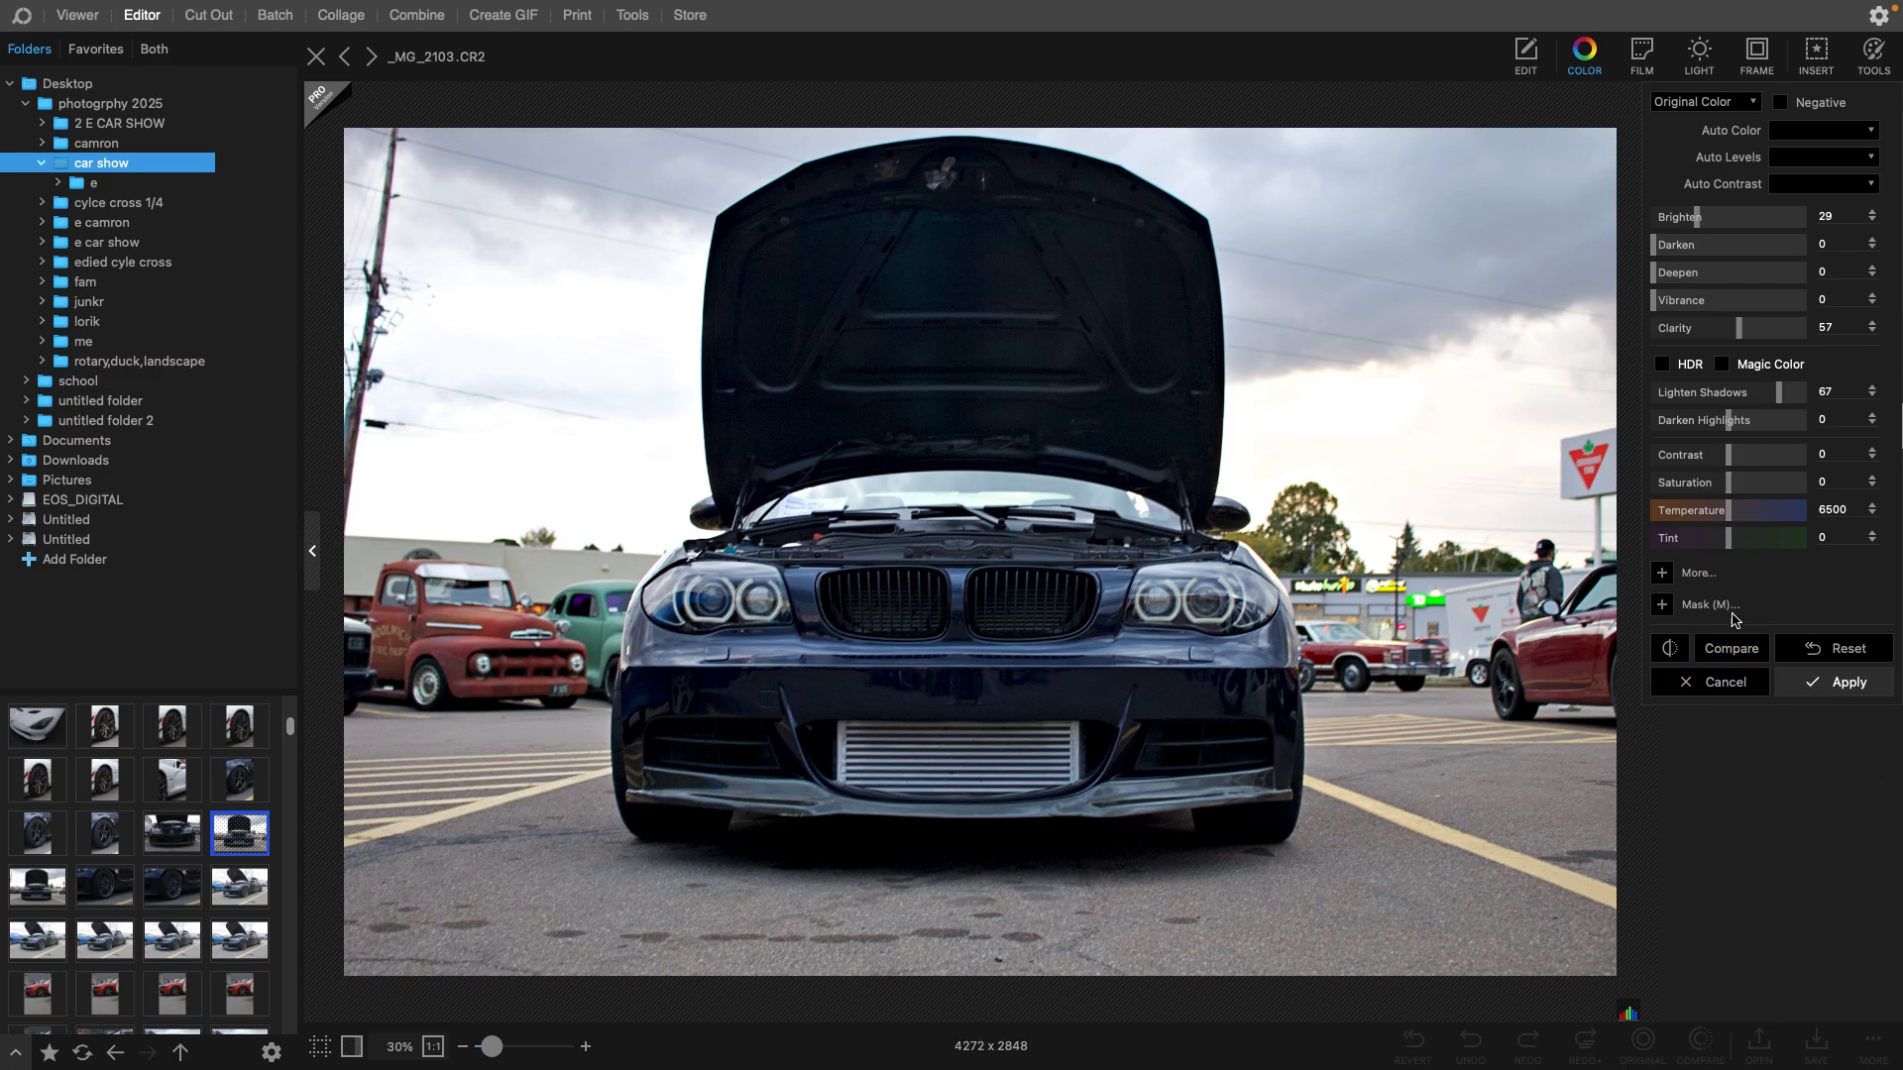
pyautogui.click(1718, 517)
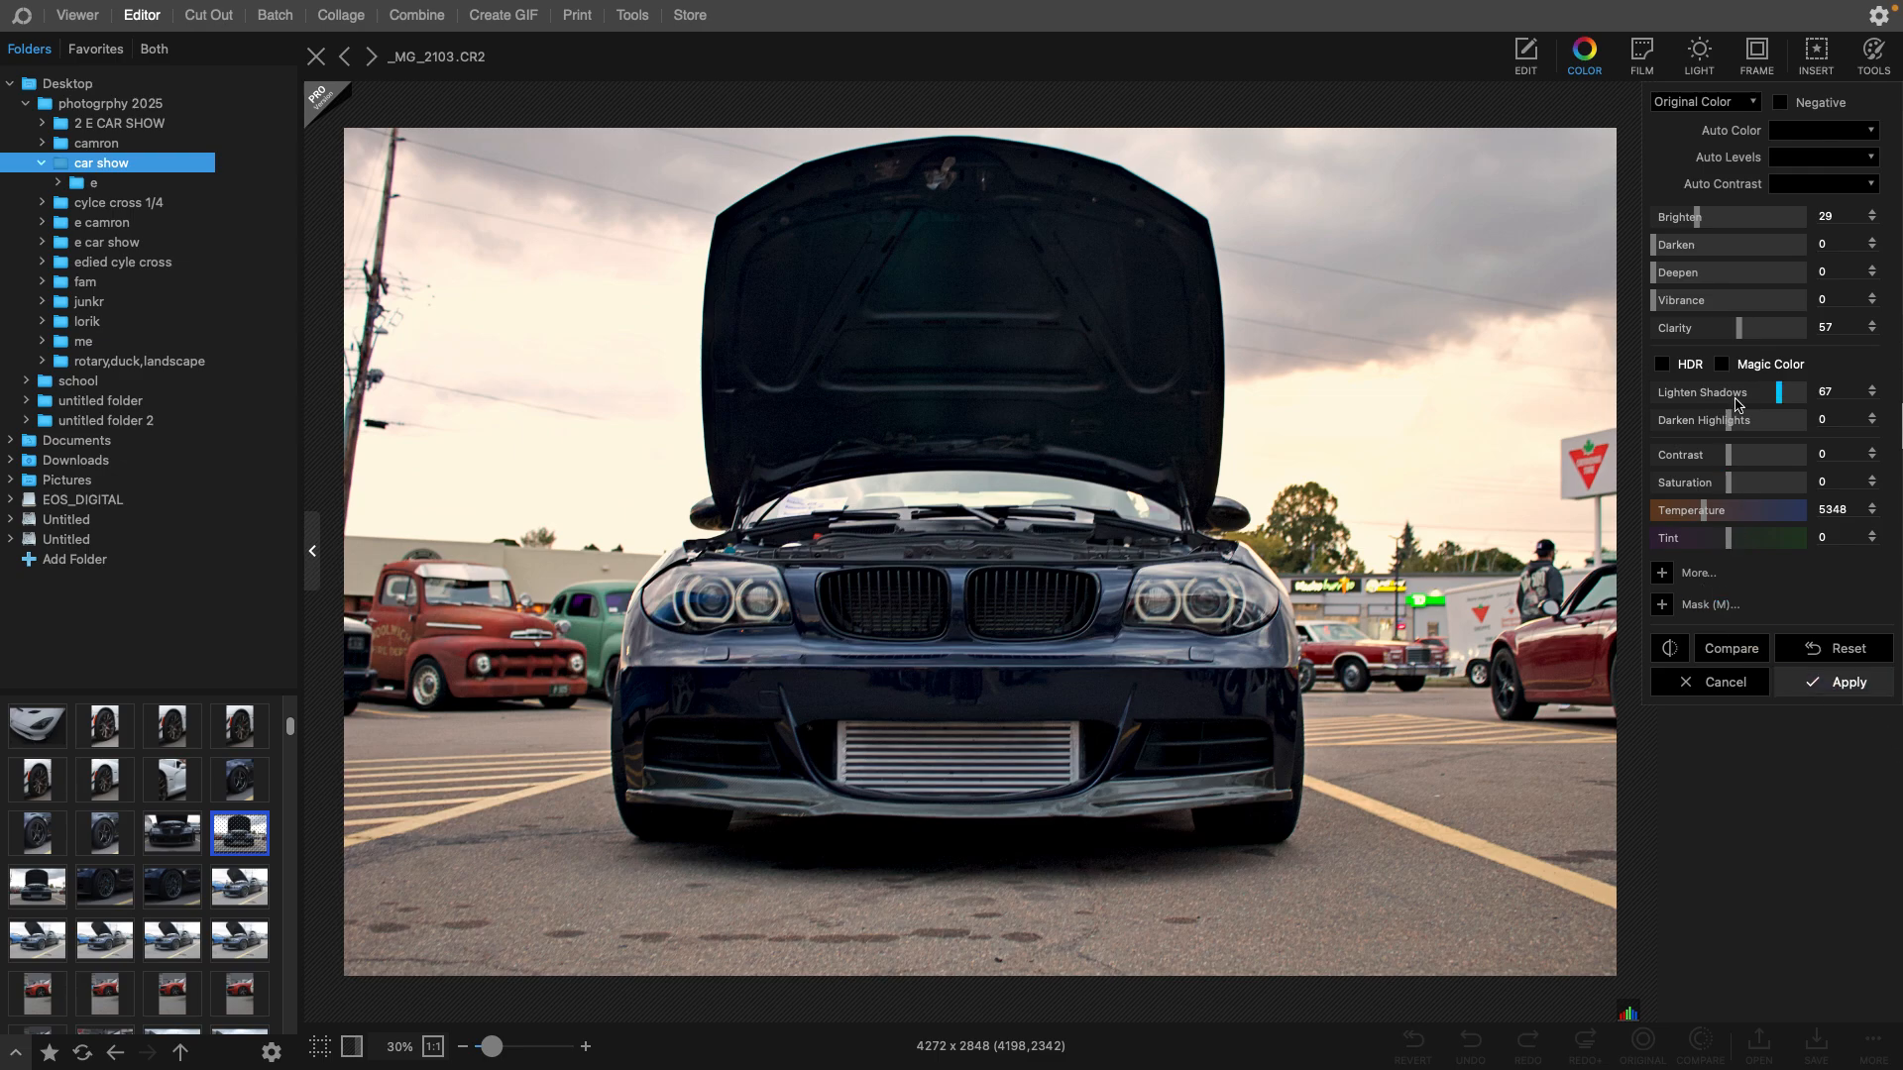
pyautogui.moveTo(1670, 303); pyautogui.dragTo(1691, 301)
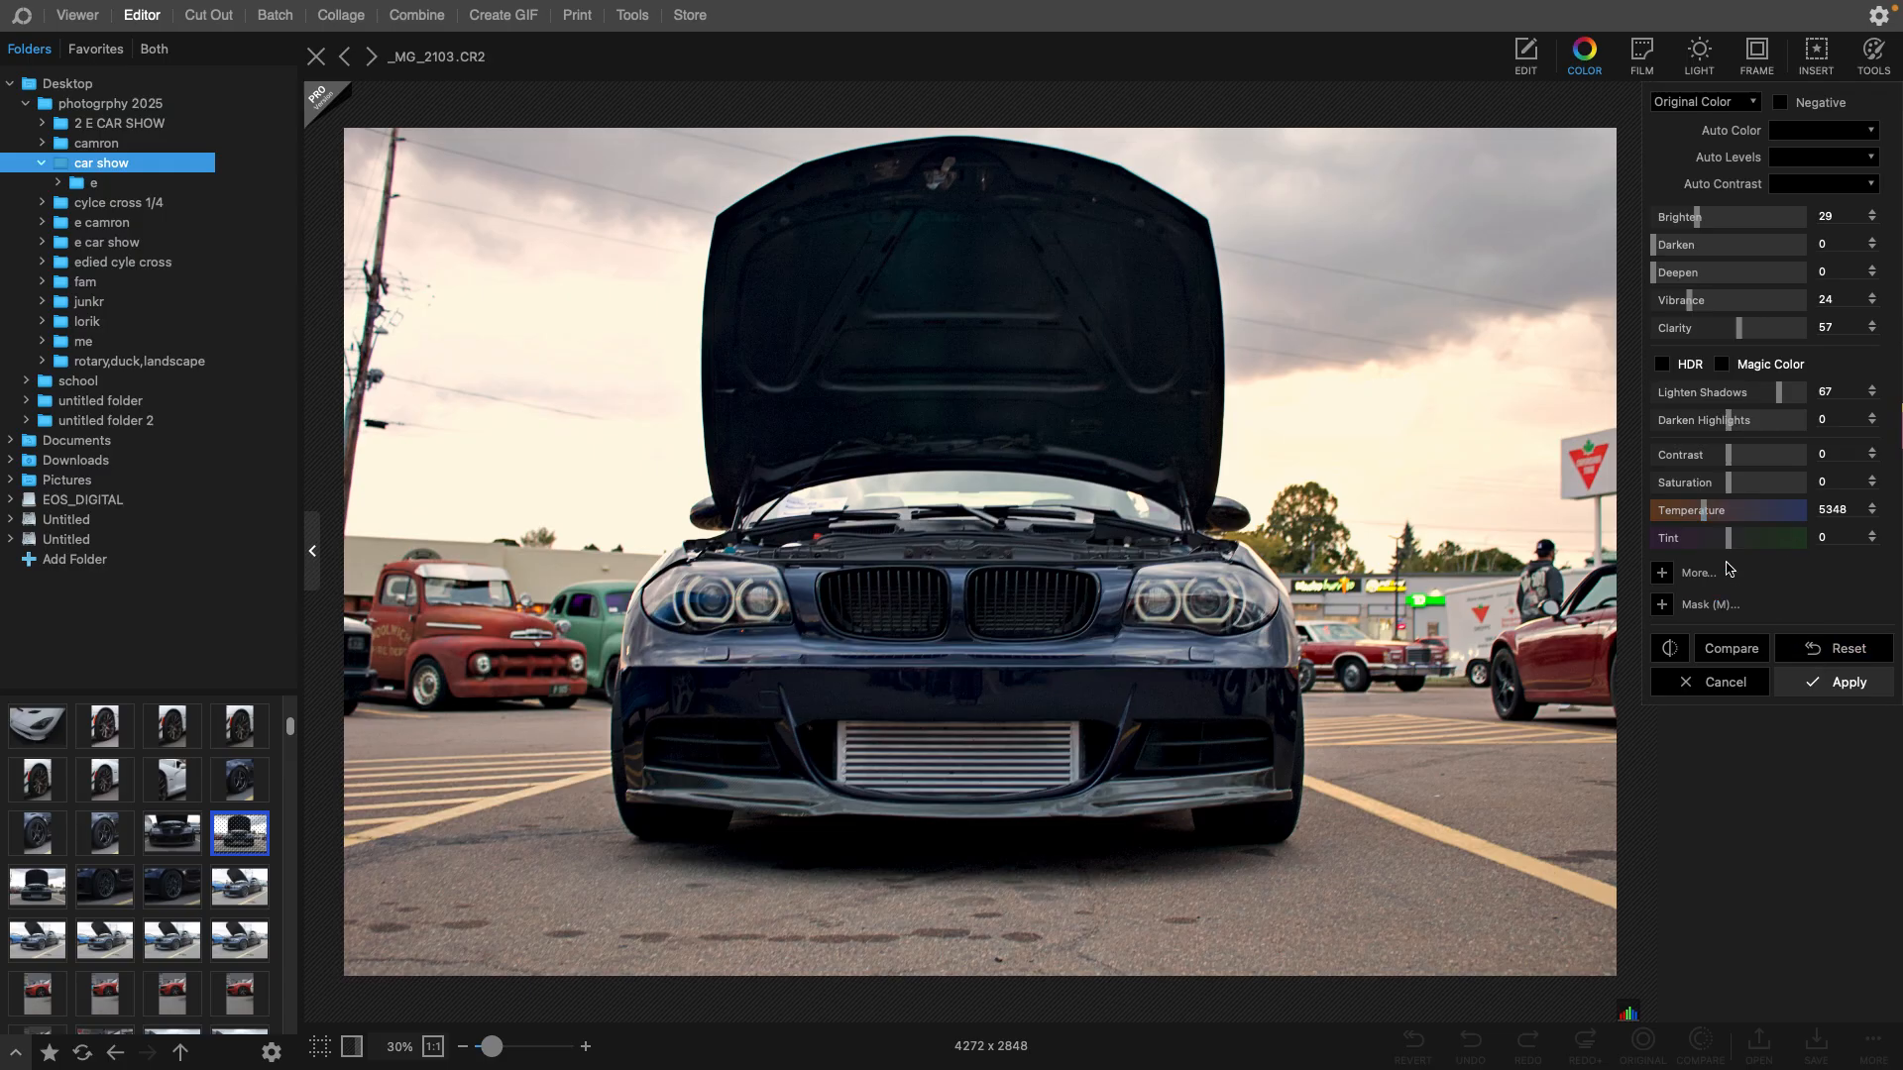
pyautogui.click(1834, 682)
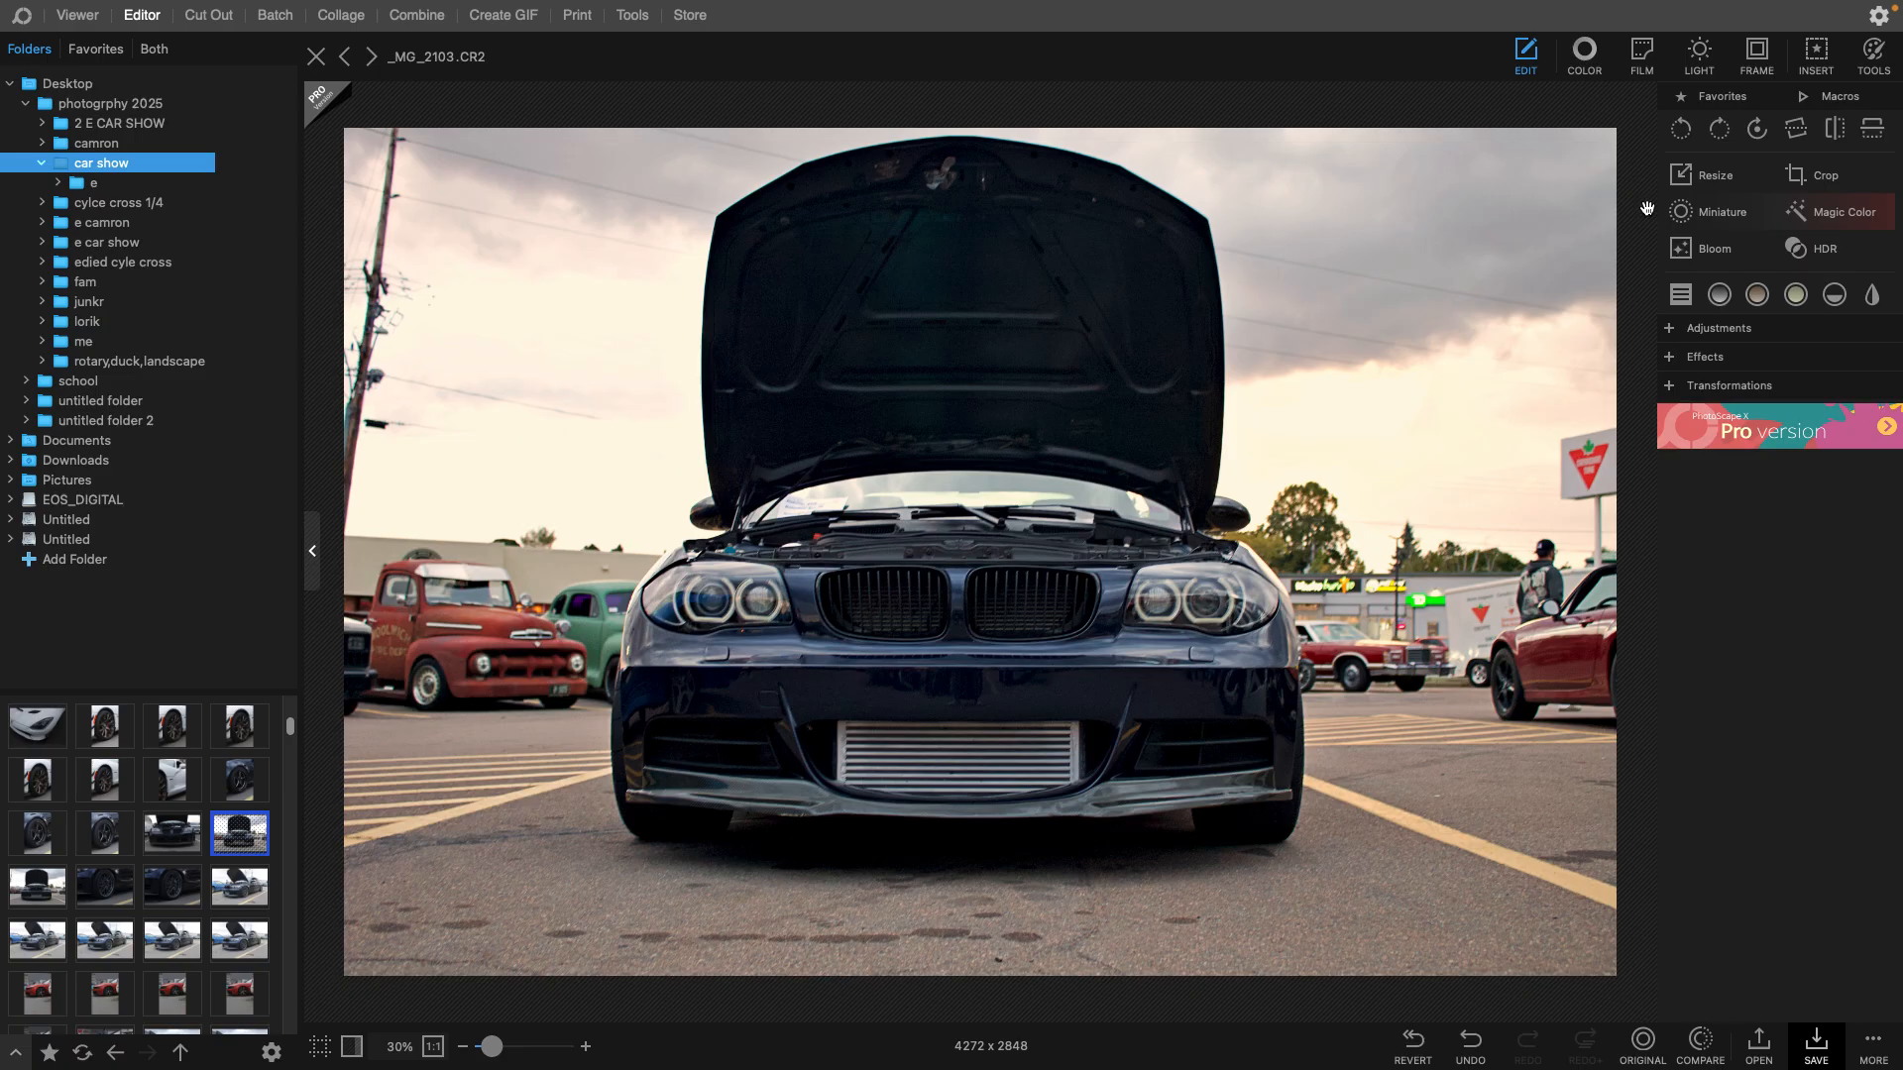
# - Apply the Cafeteria film filter to the BMW photo with the amount at 69 and compare the result with the original
pyautogui.click(1643, 61)
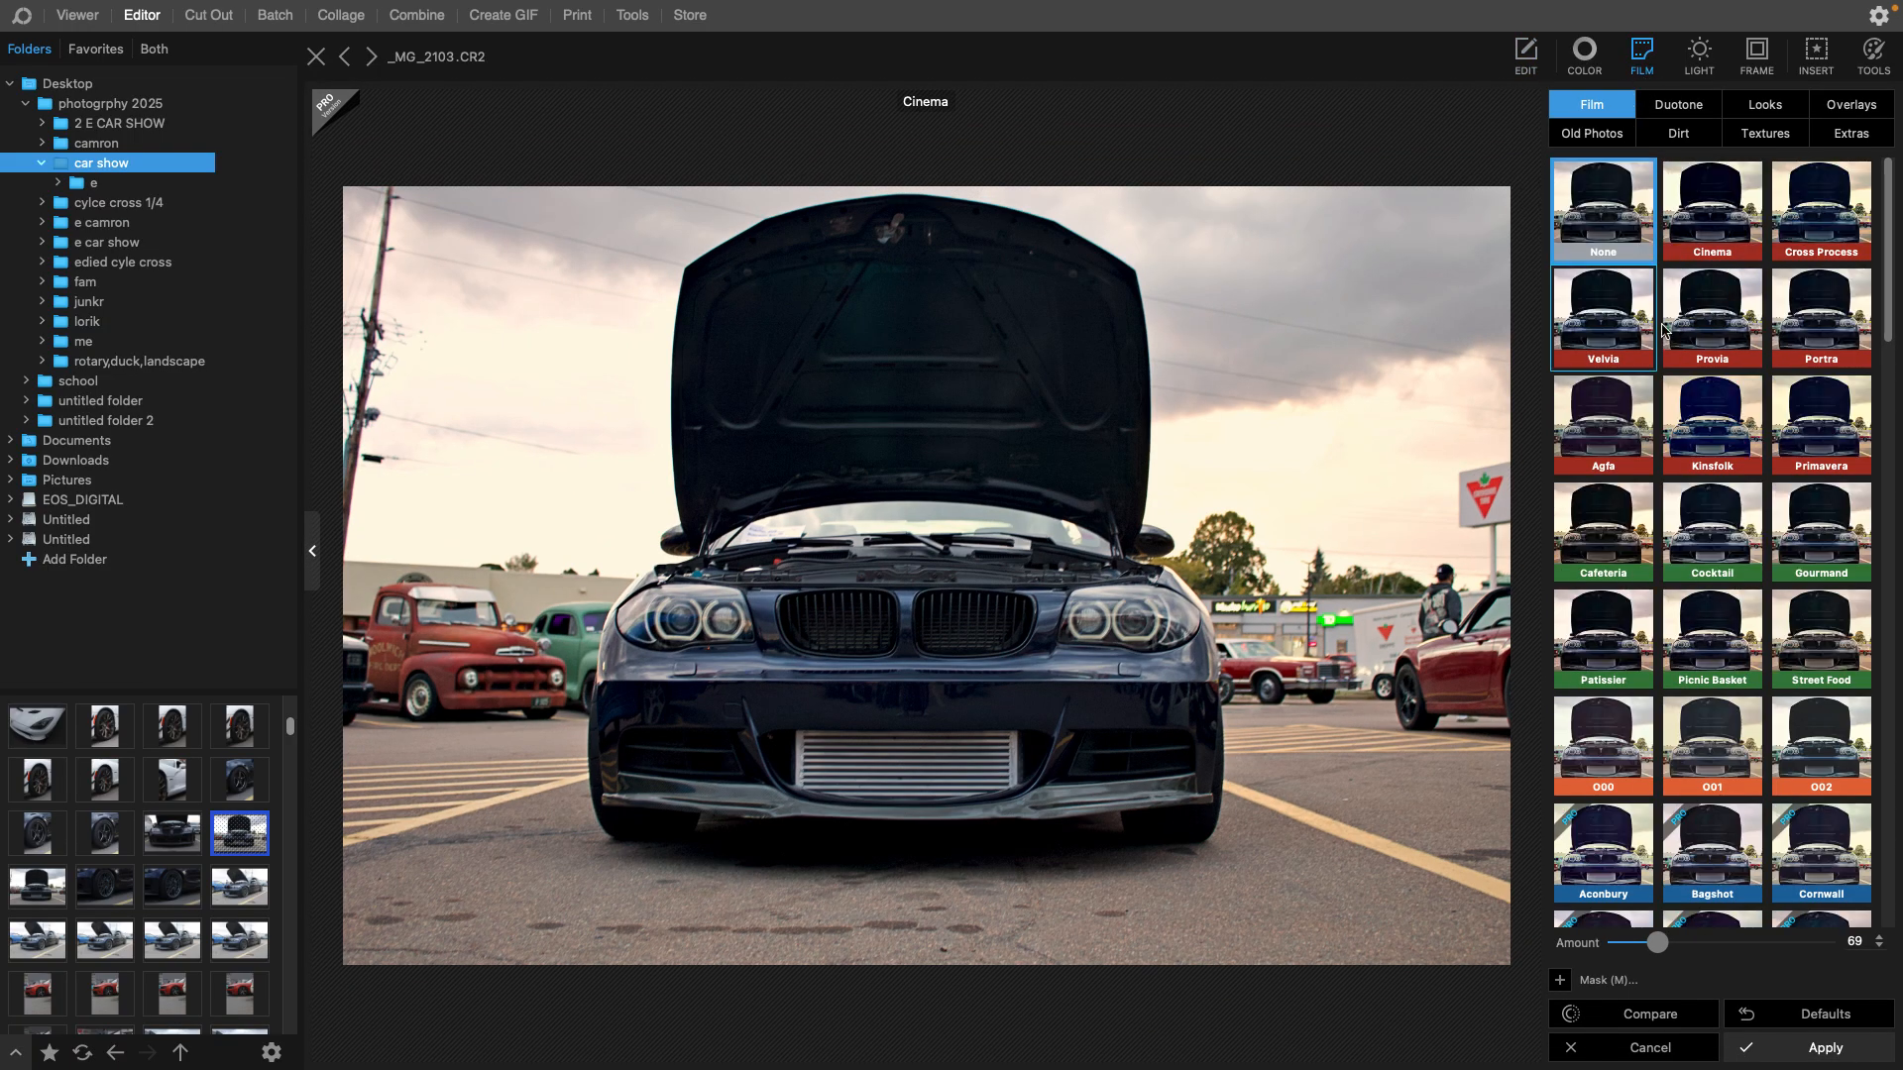
pyautogui.click(1590, 554)
pyautogui.click(1736, 1051)
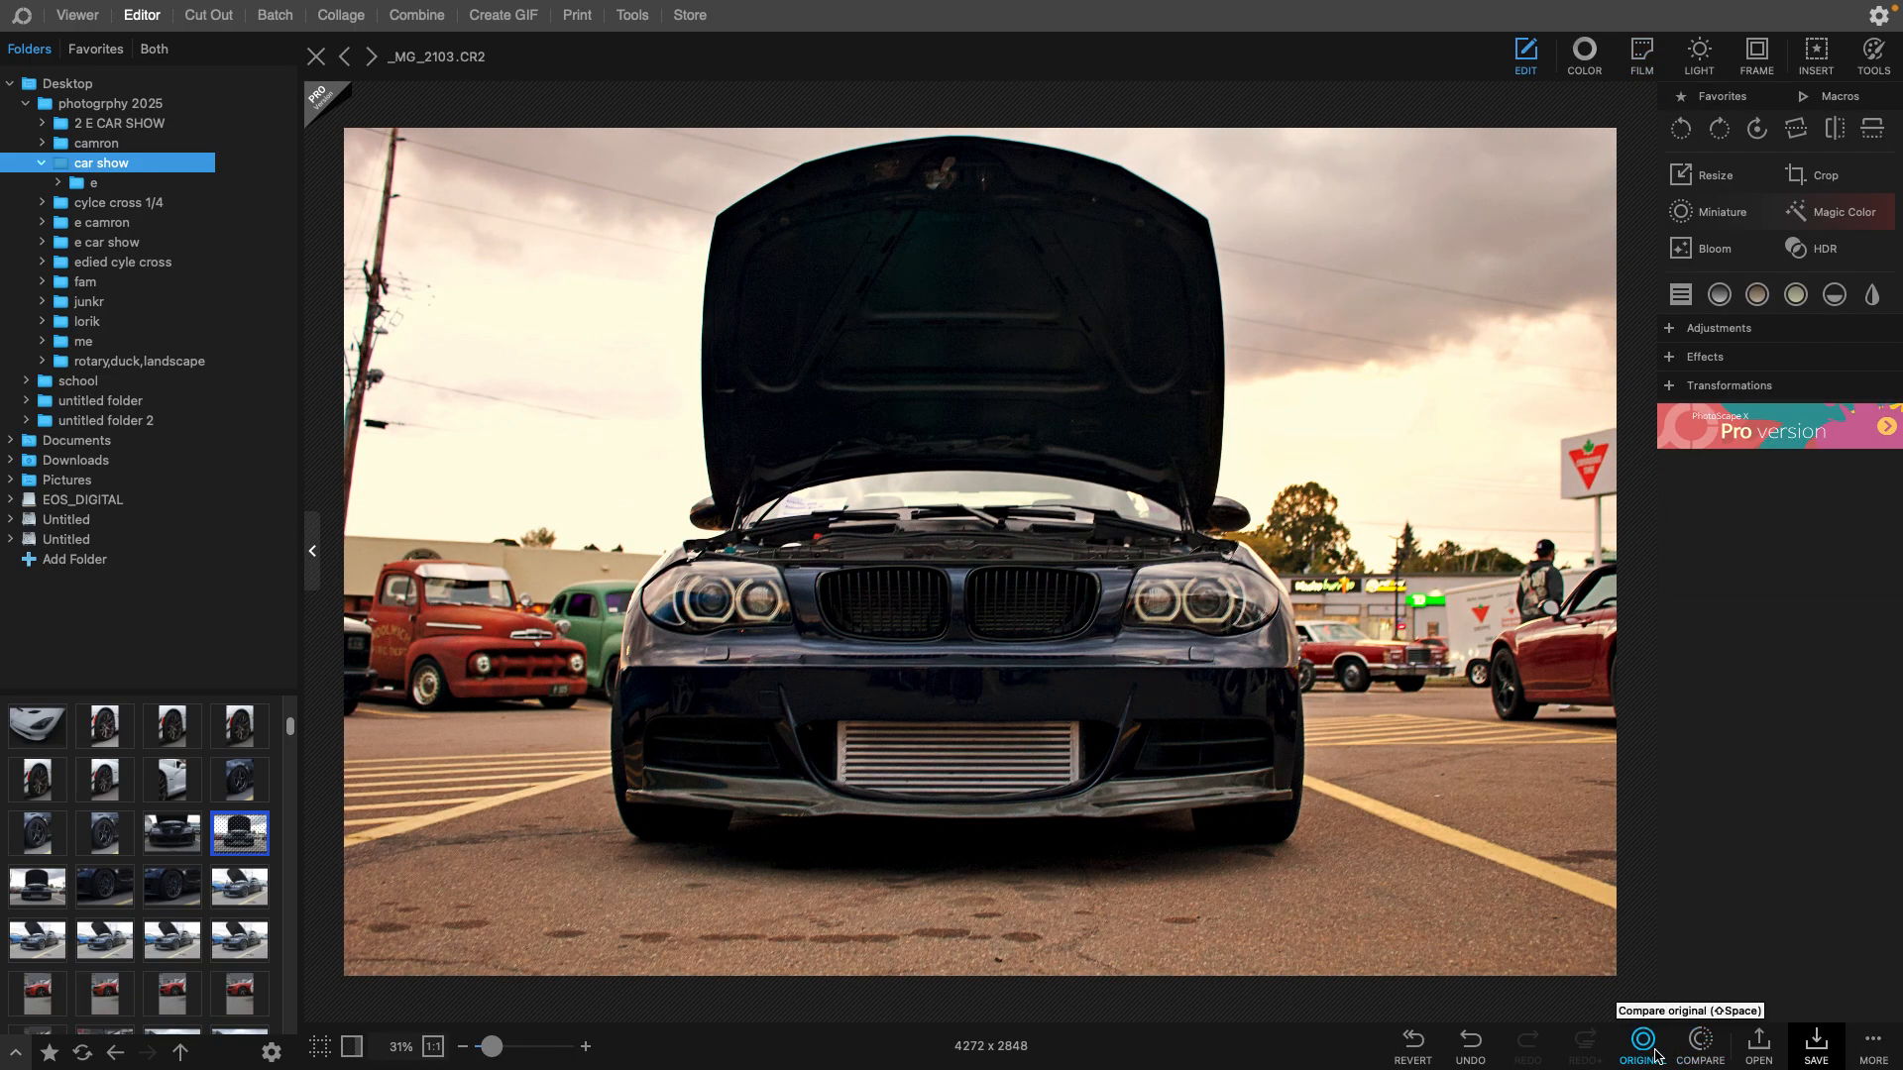
pyautogui.click(1657, 1056)
pyautogui.click(1657, 1057)
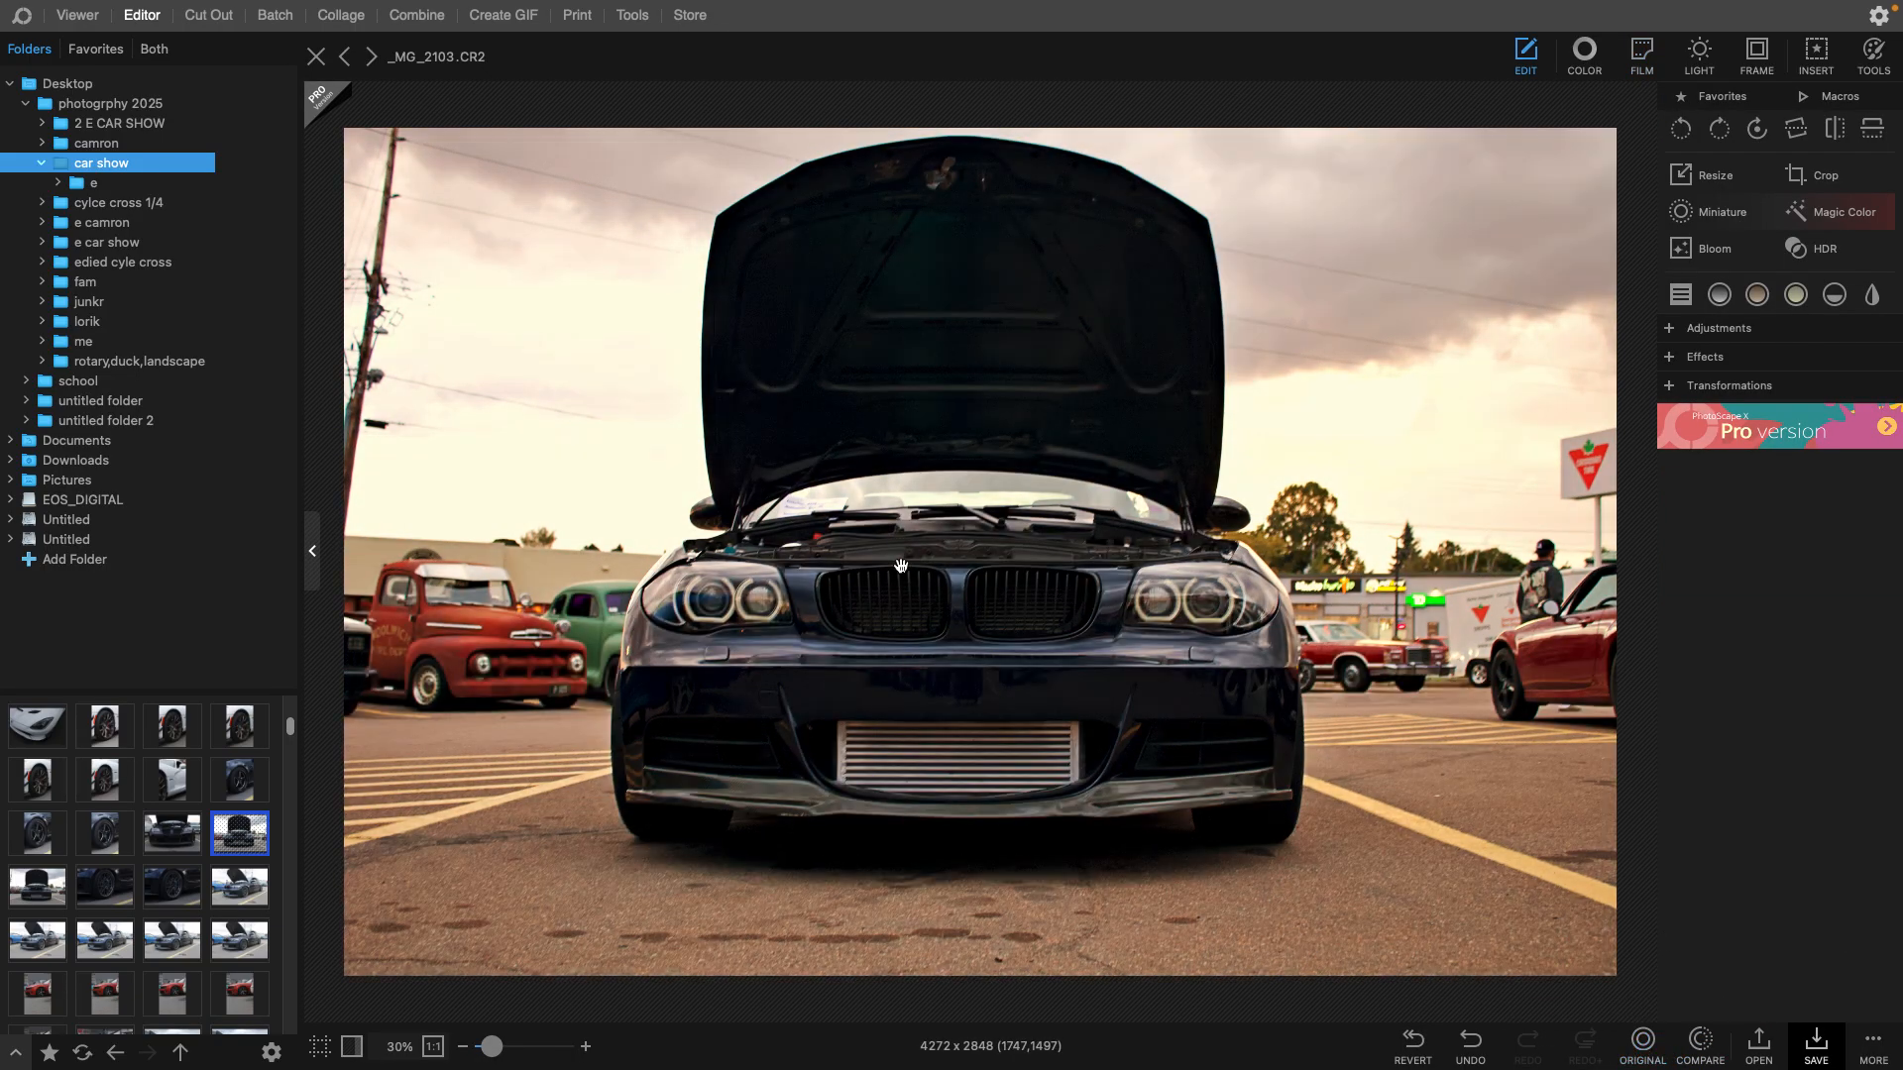
pyautogui.click(1641, 1057)
# - Save the BMW photo as the JPEG _MG_2103 in the e subfolder of the car show folder
pyautogui.click(1818, 1043)
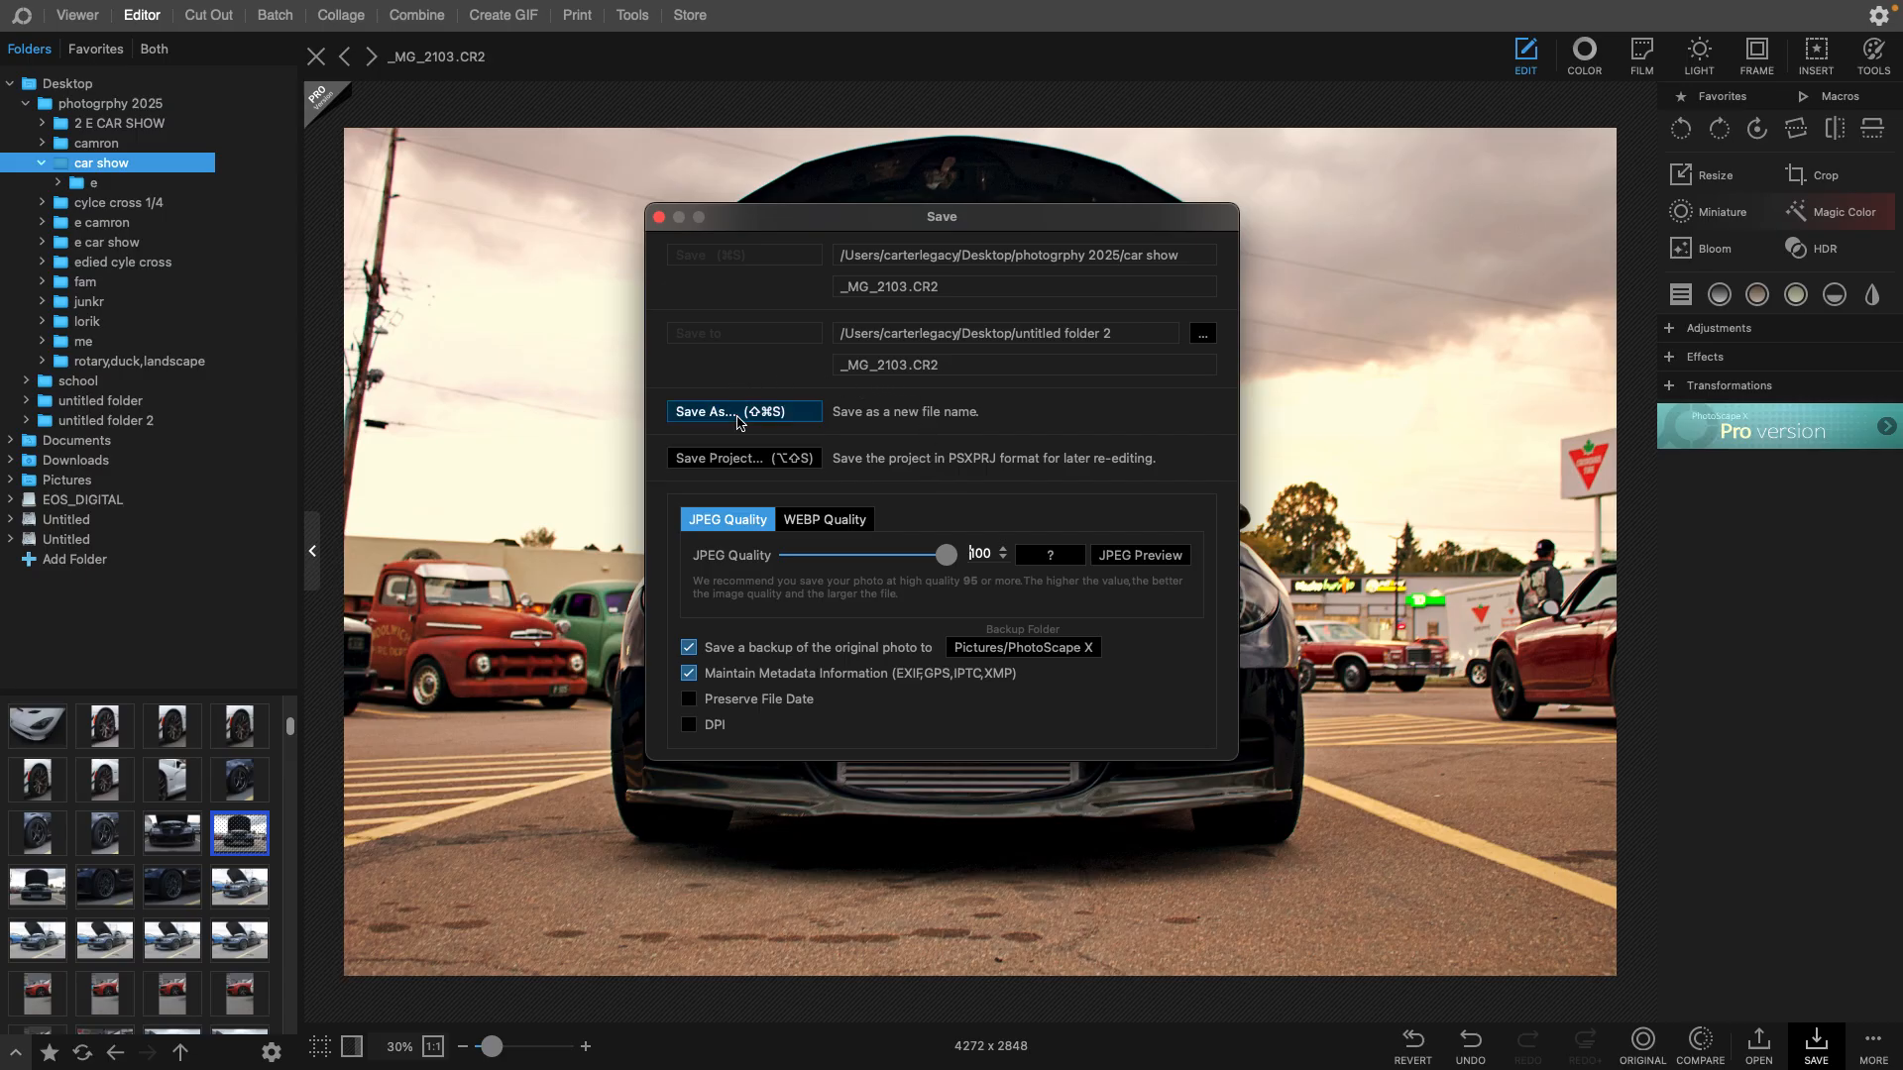
pyautogui.press('super+shift+s')
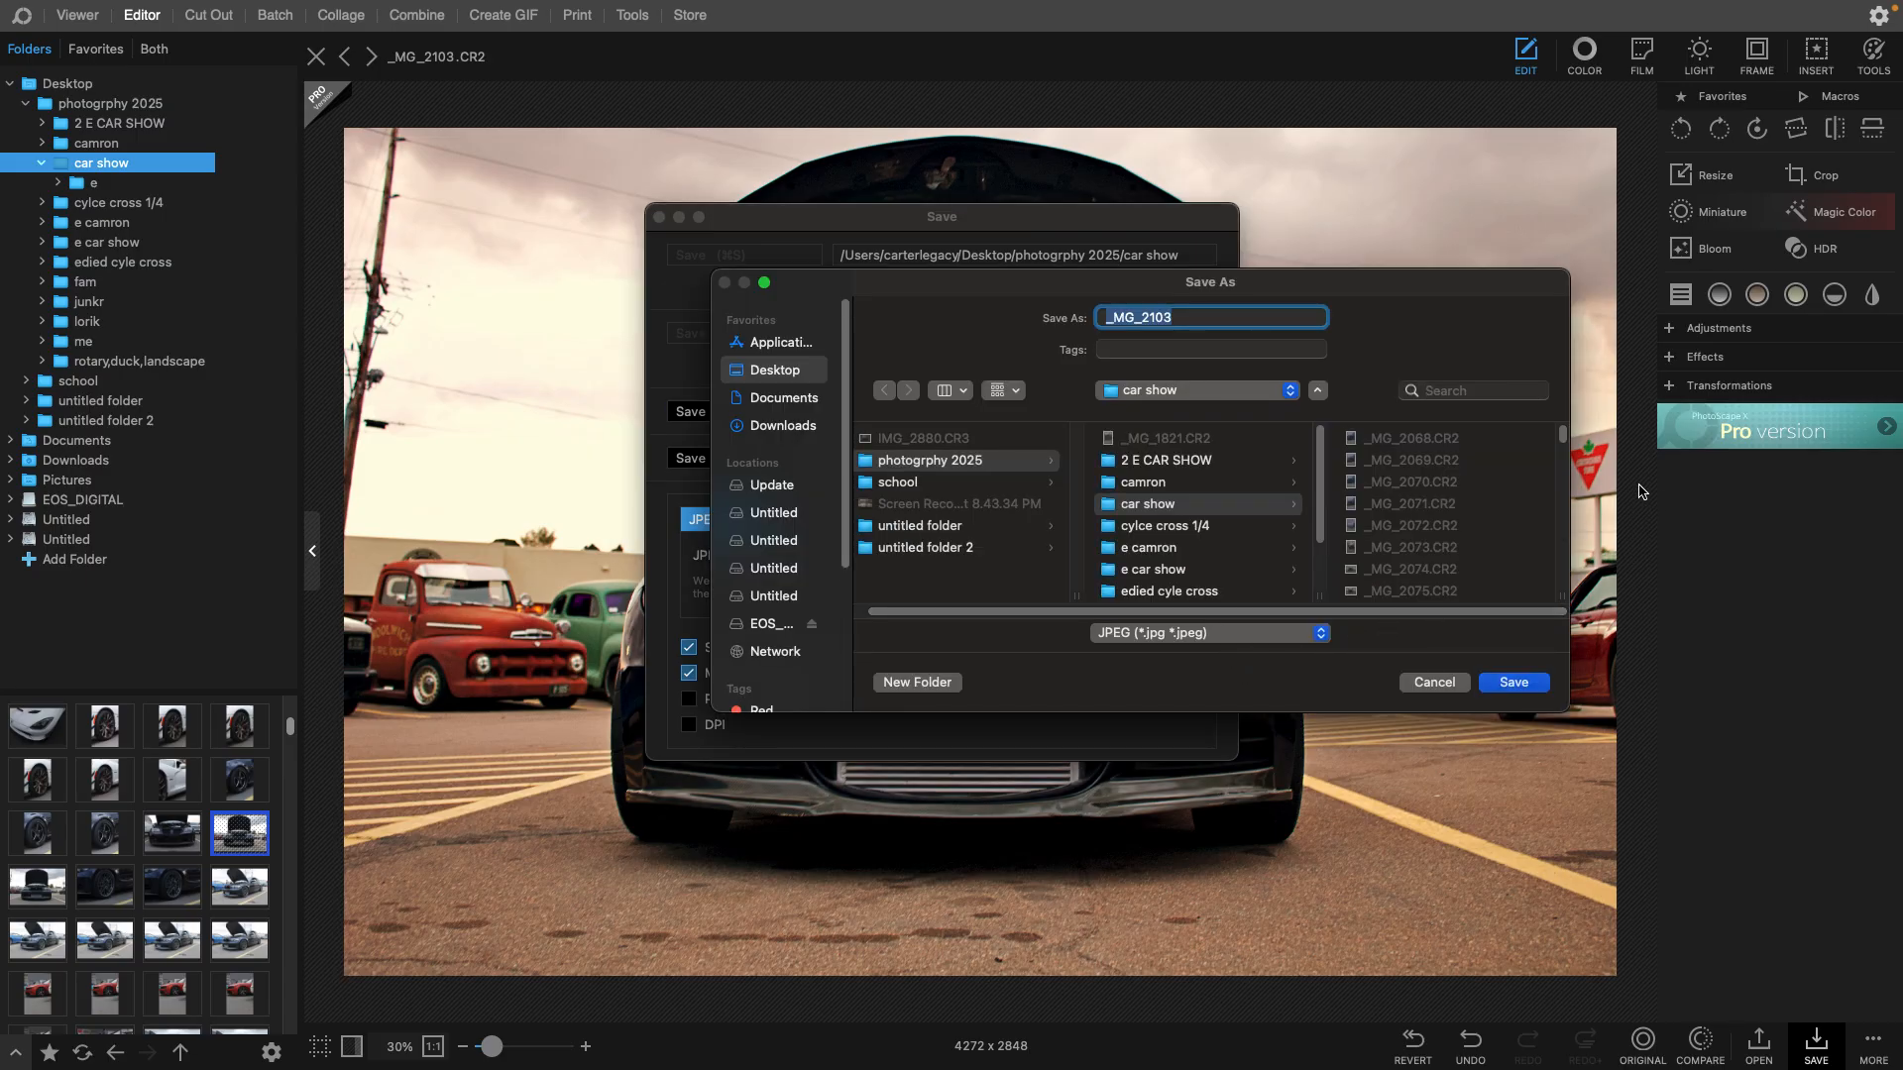
pyautogui.scroll(-15, 1447, 515)
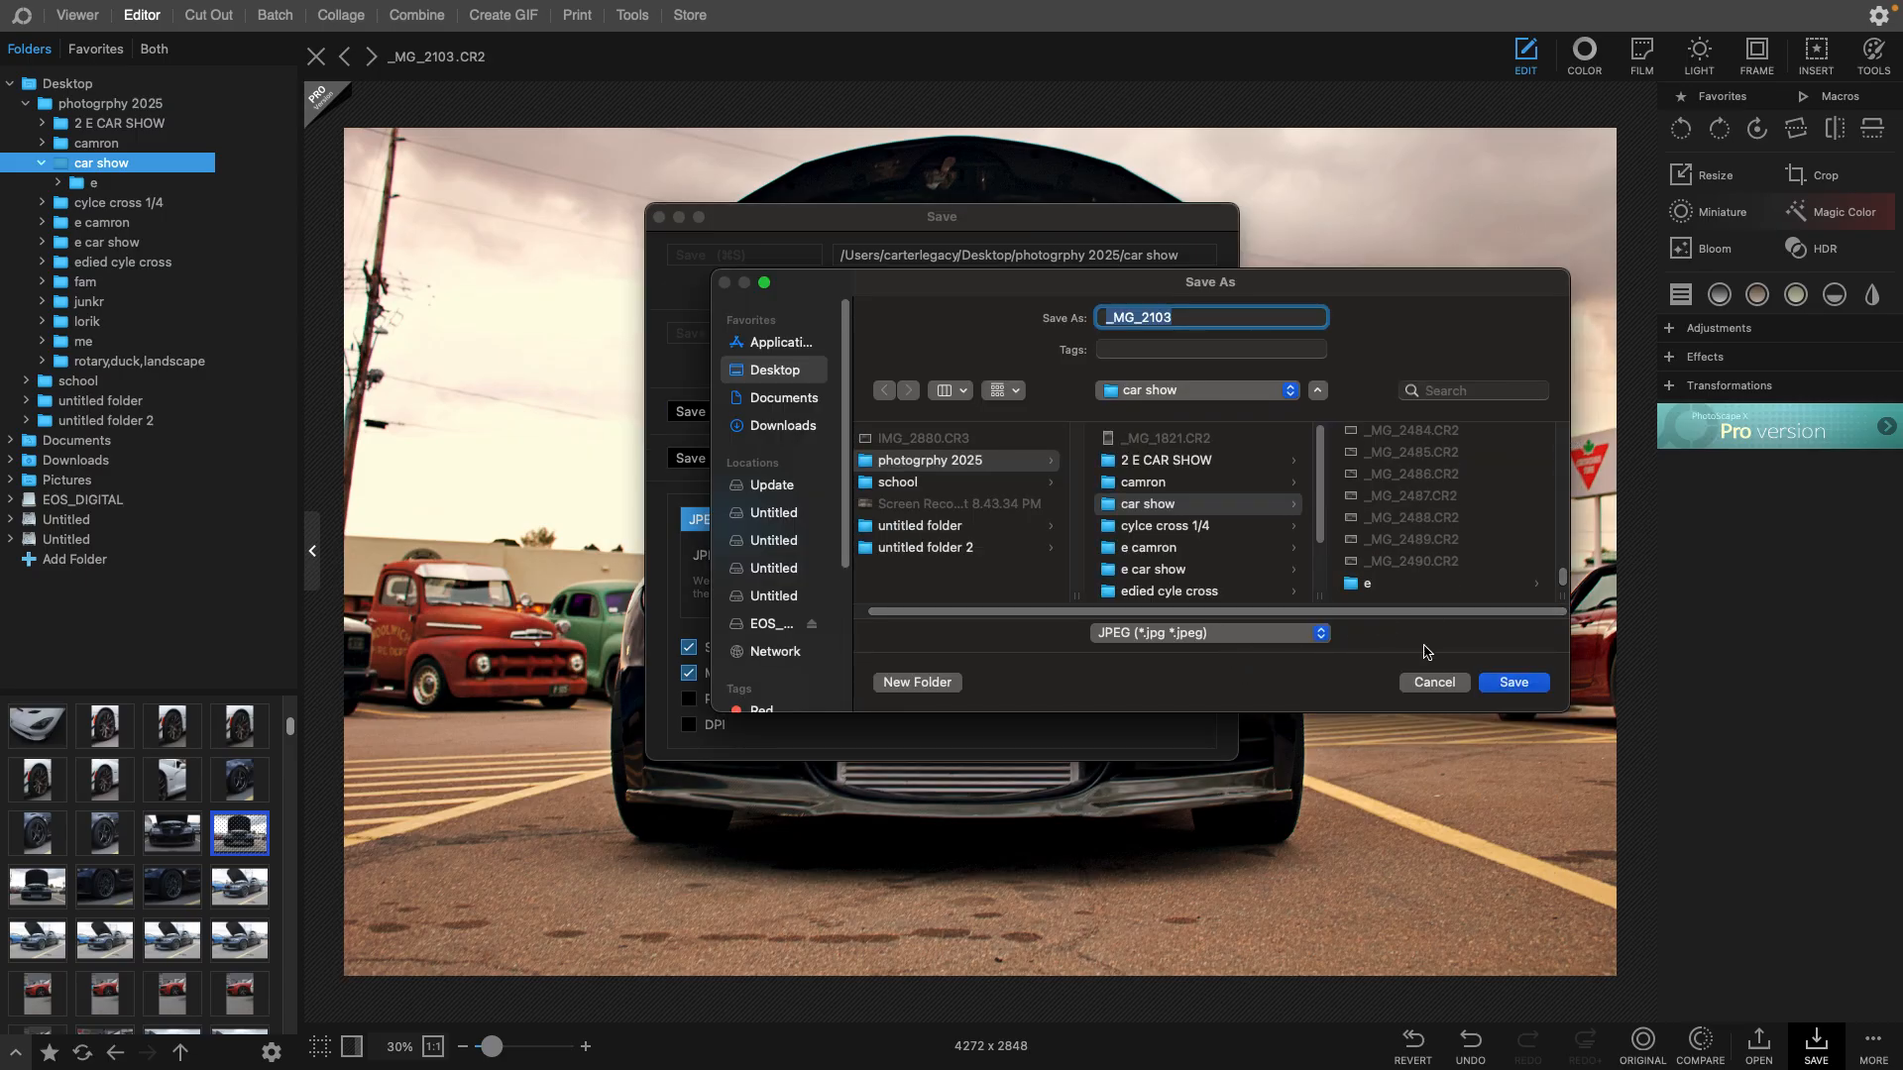
pyautogui.click(1387, 584)
pyautogui.click(1513, 683)
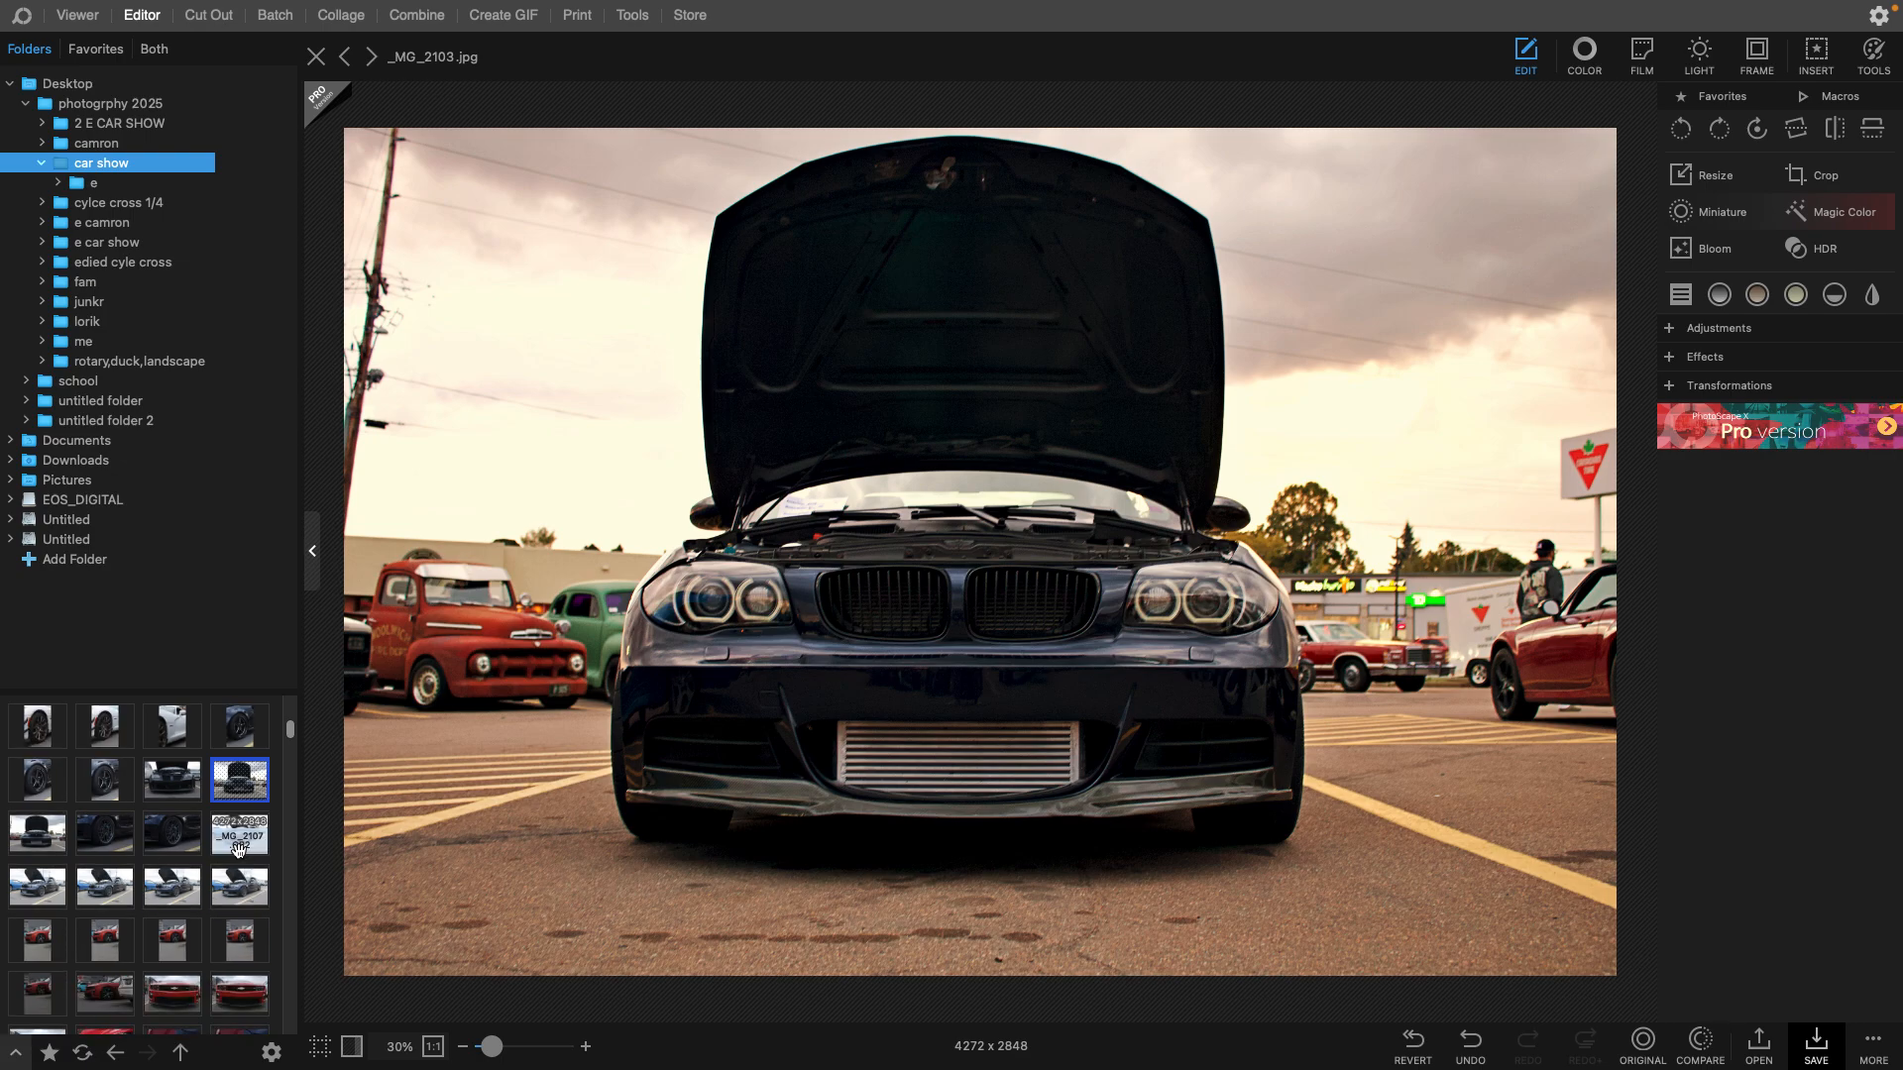
# - Browse the car show photos, view _MG_2118.CR2 and open _MG_2119.CR2, the front view of the red Chevrolet
pyautogui.scroll(2, 236, 860)
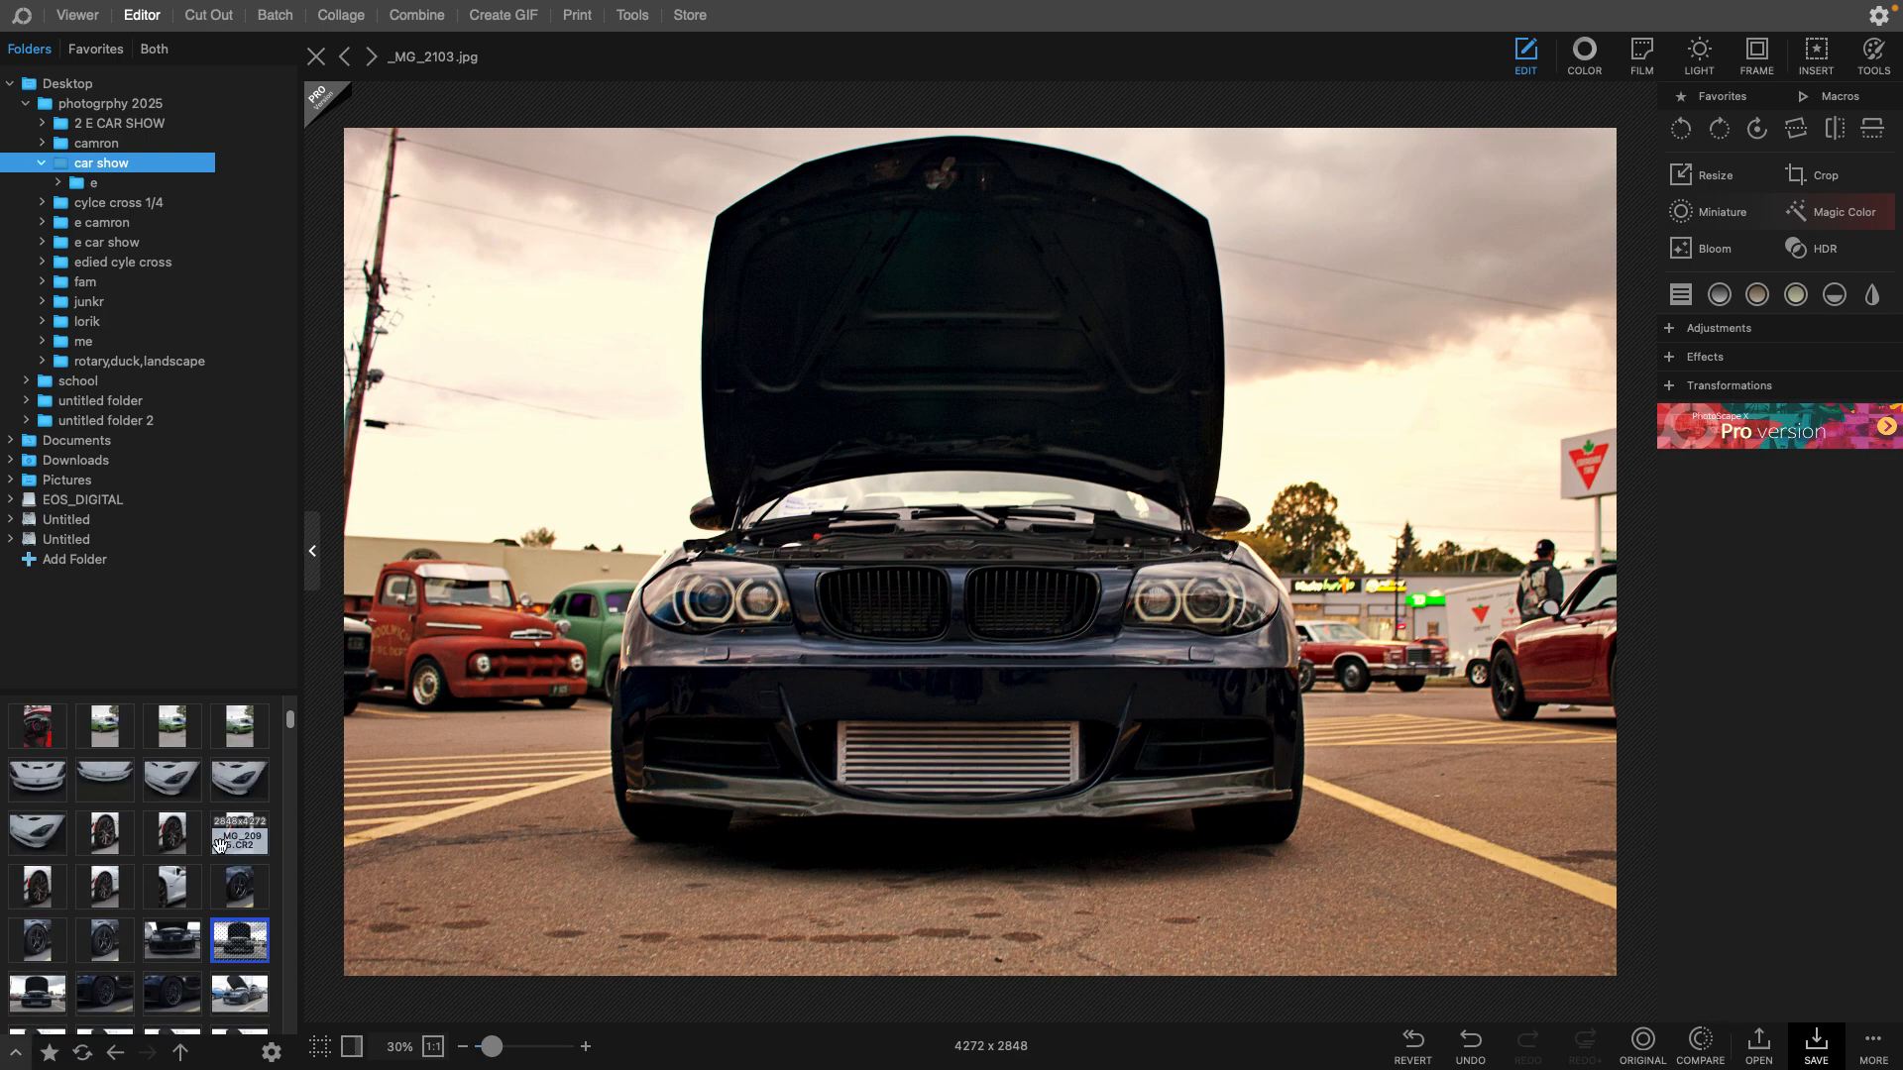
pyautogui.scroll(-3, 228, 852)
pyautogui.scroll(-10, 219, 845)
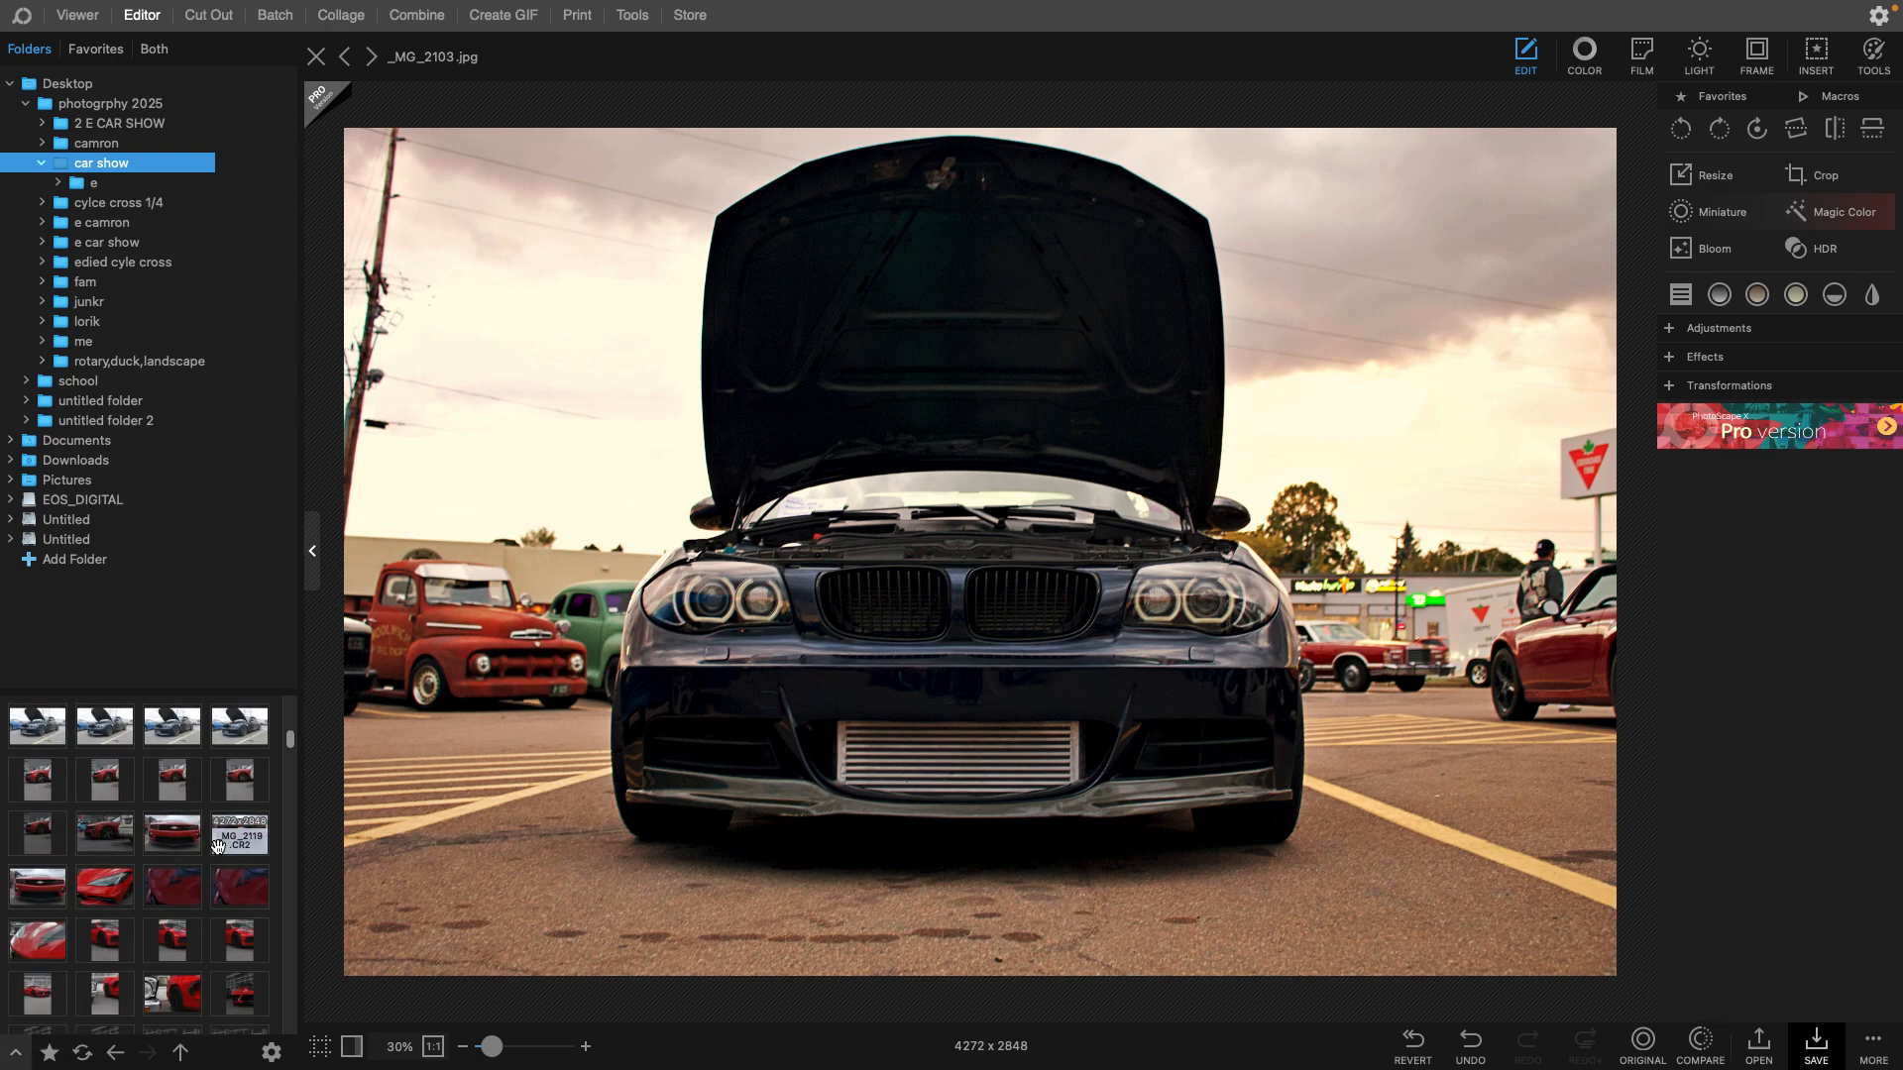
pyautogui.scroll(1, 218, 872)
pyautogui.scroll(1, 203, 897)
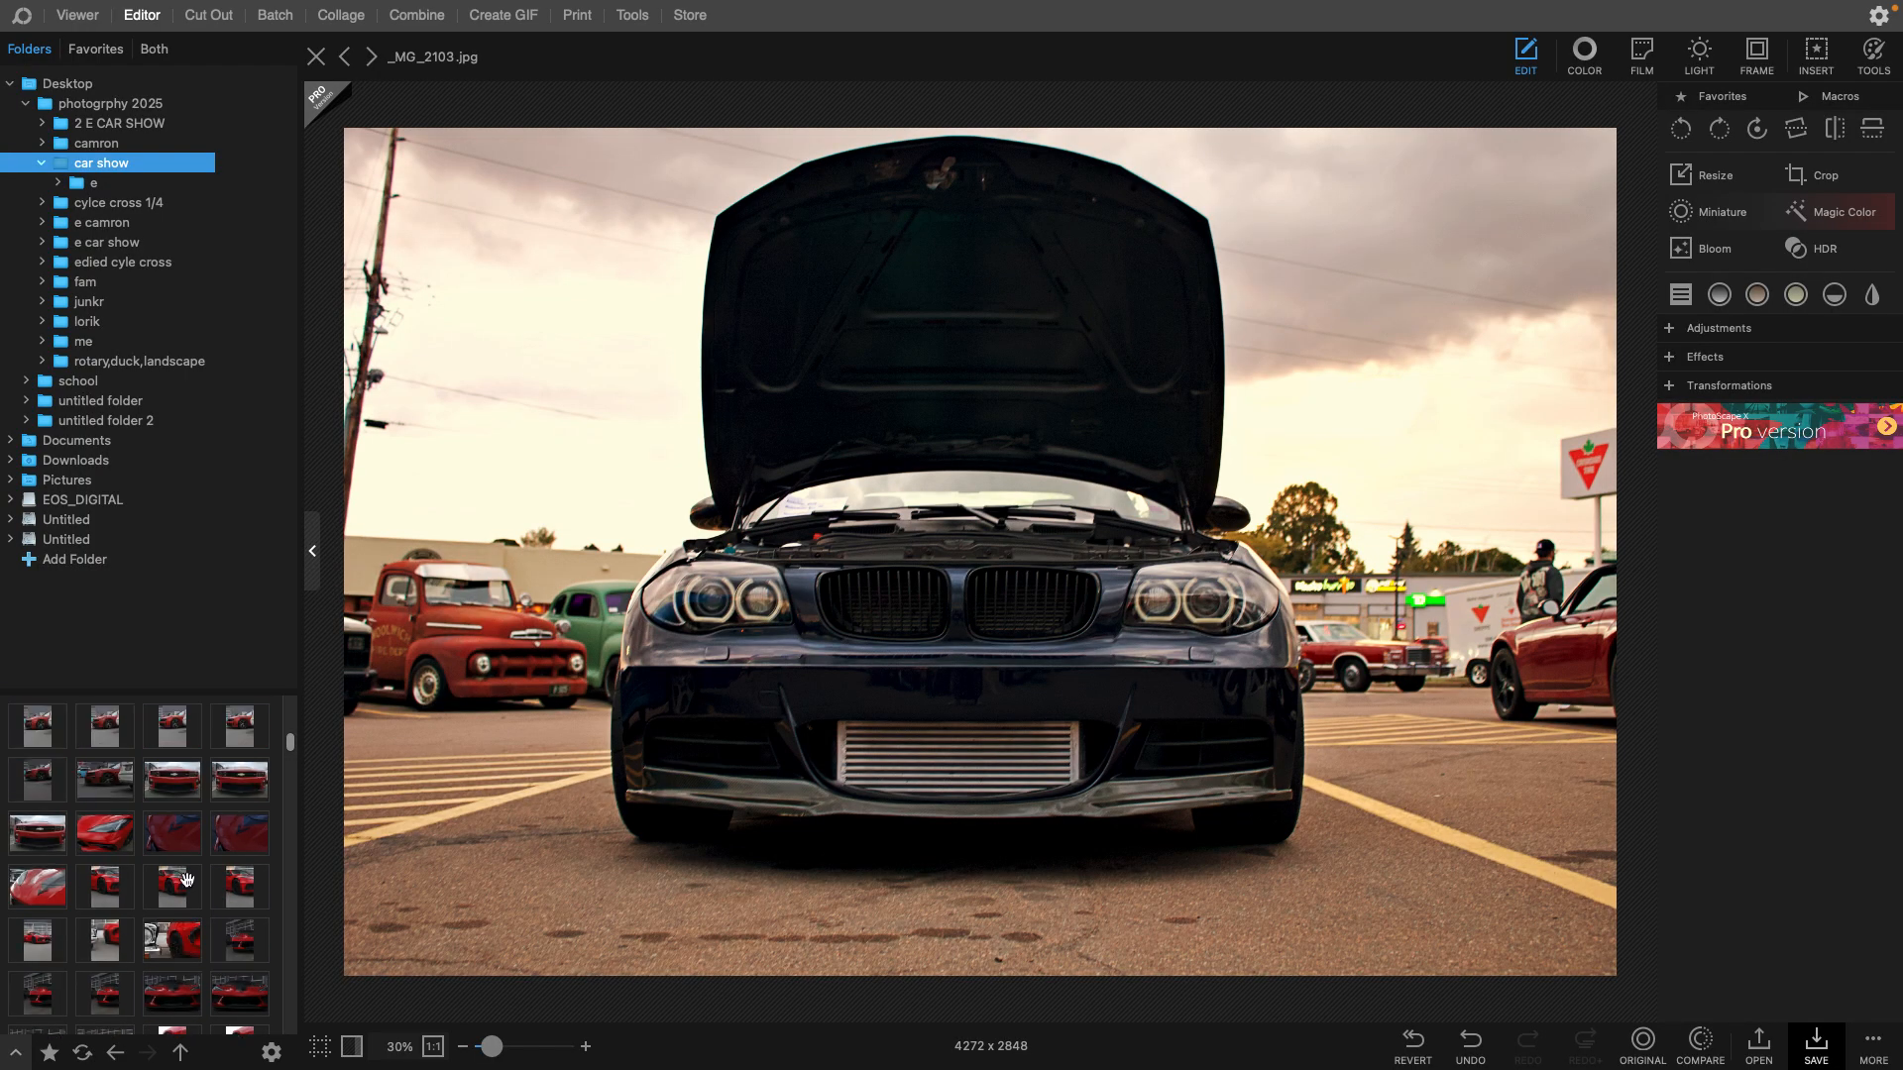
pyautogui.scroll(-1, 208, 926)
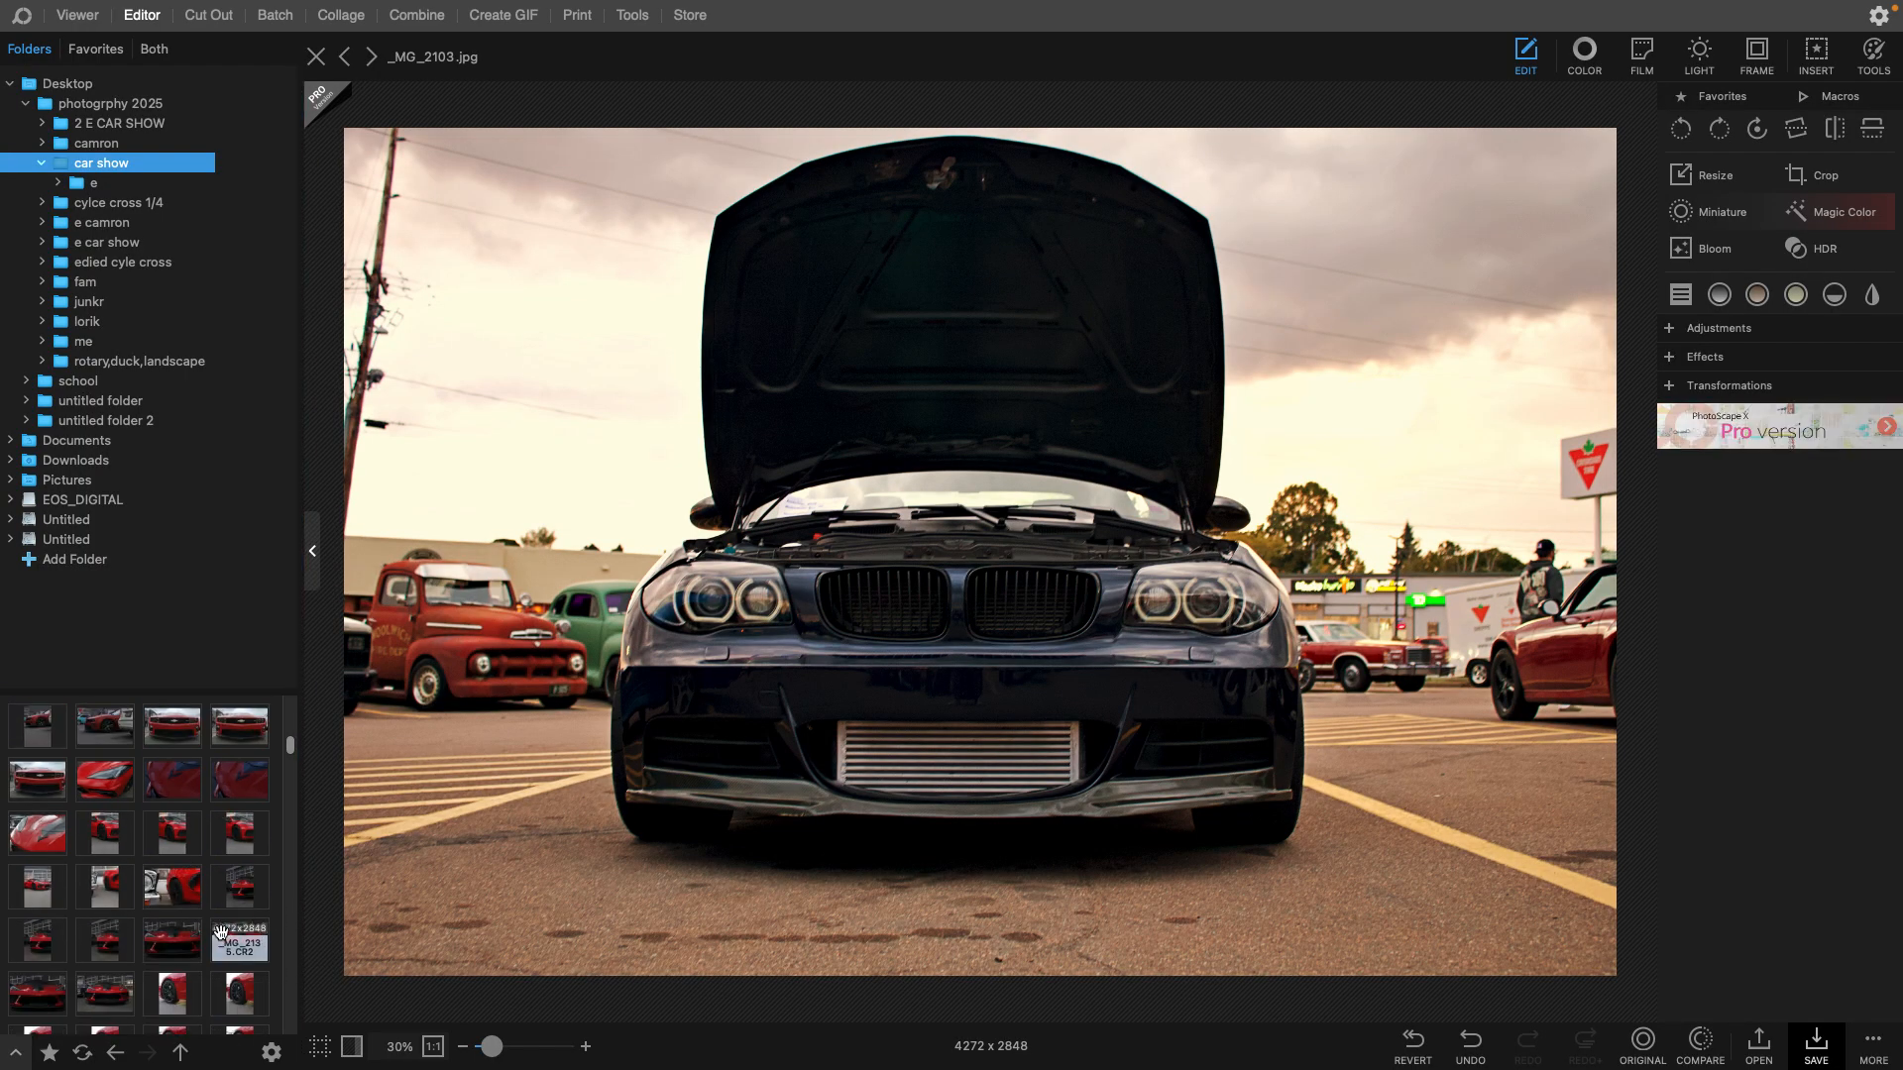
pyautogui.click(173, 728)
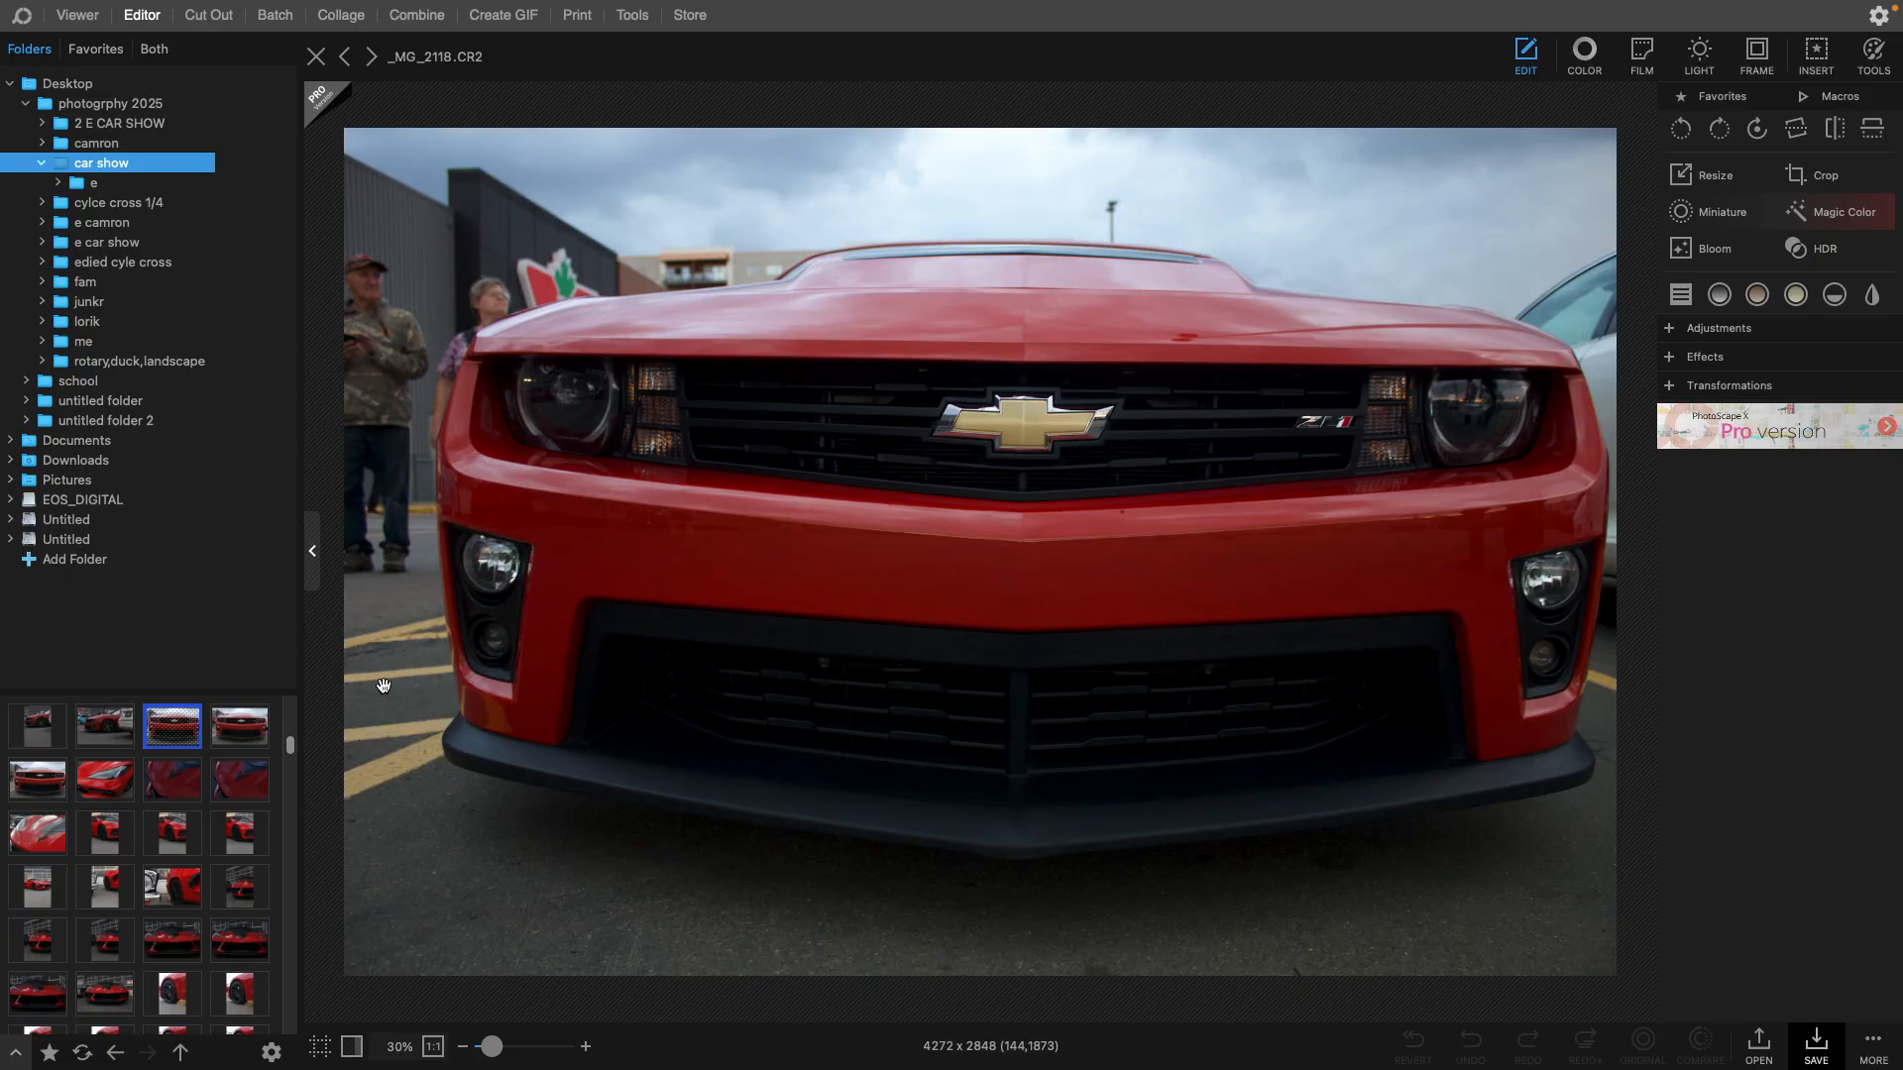
pyautogui.click(246, 727)
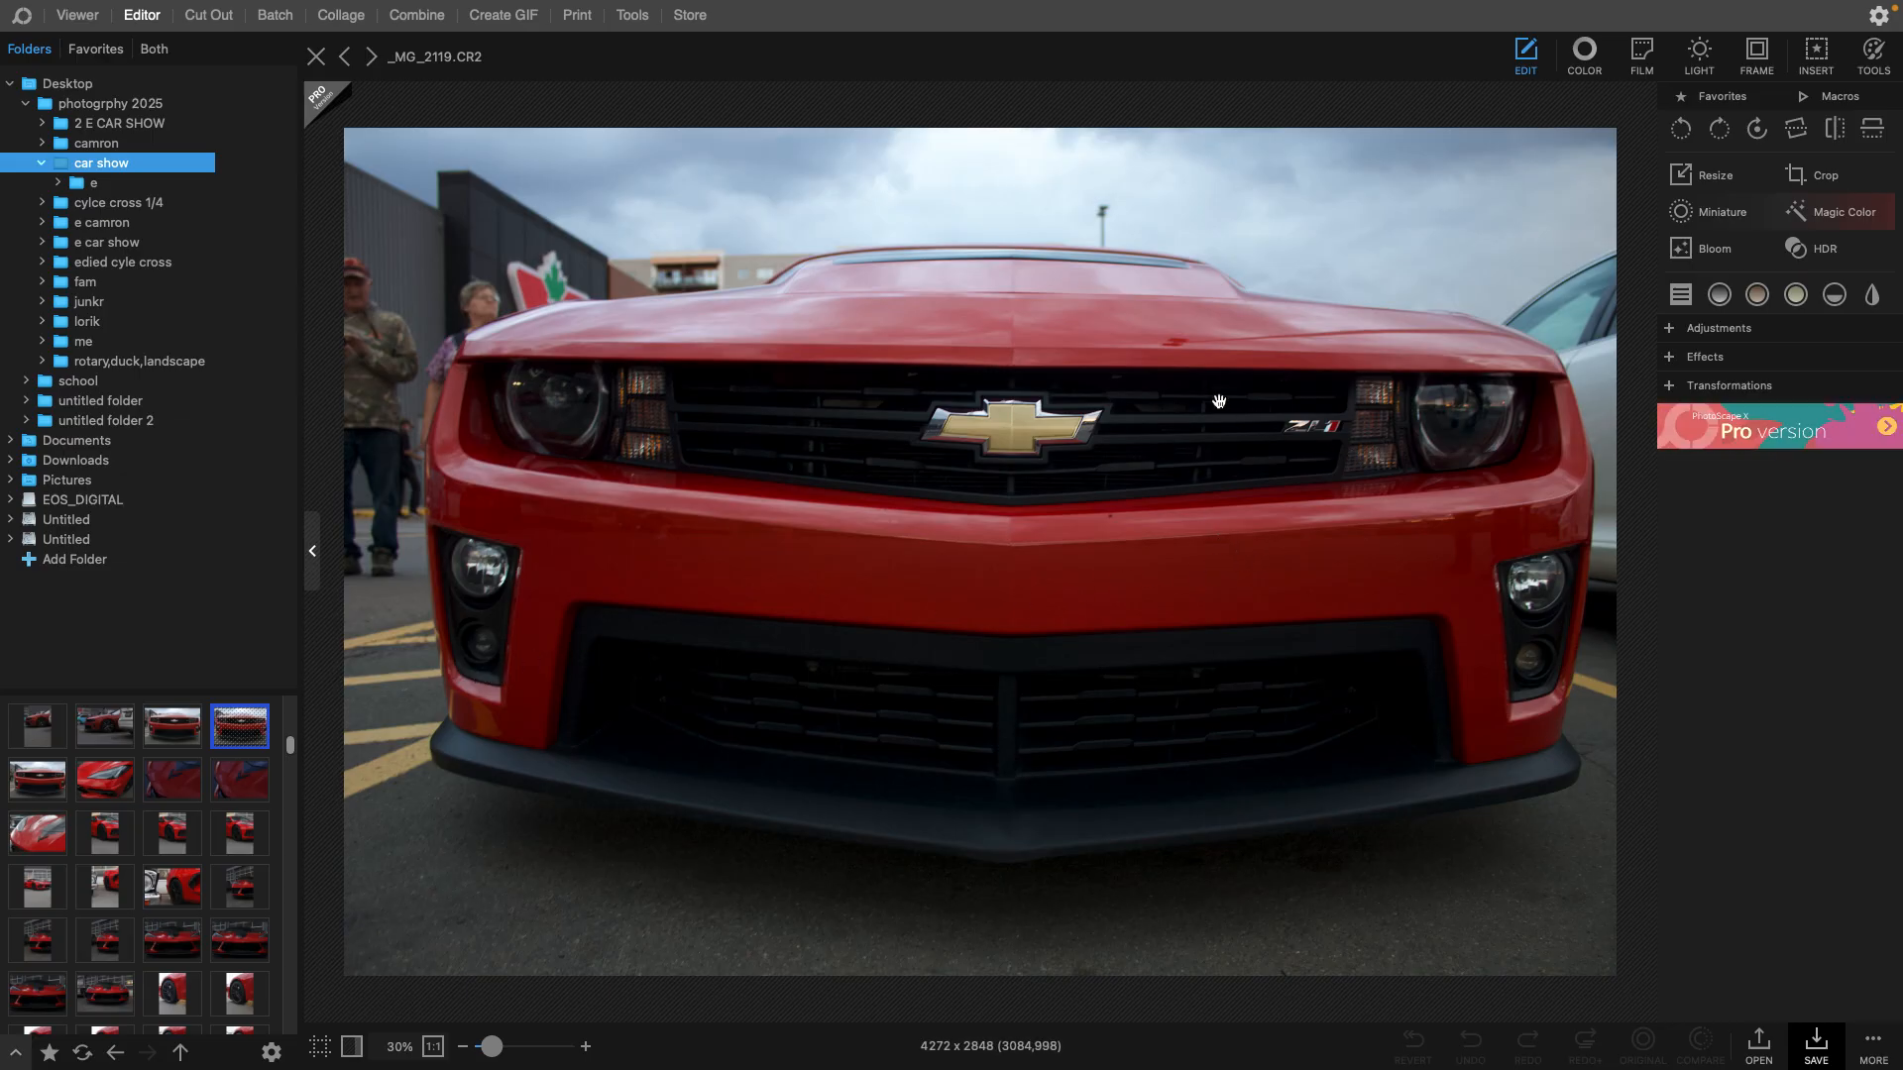
# - Examine the sharpness of the Chevrolet emblem and the ZL1 grille badge on the red car up close
pyautogui.scroll(5, 1018, 443)
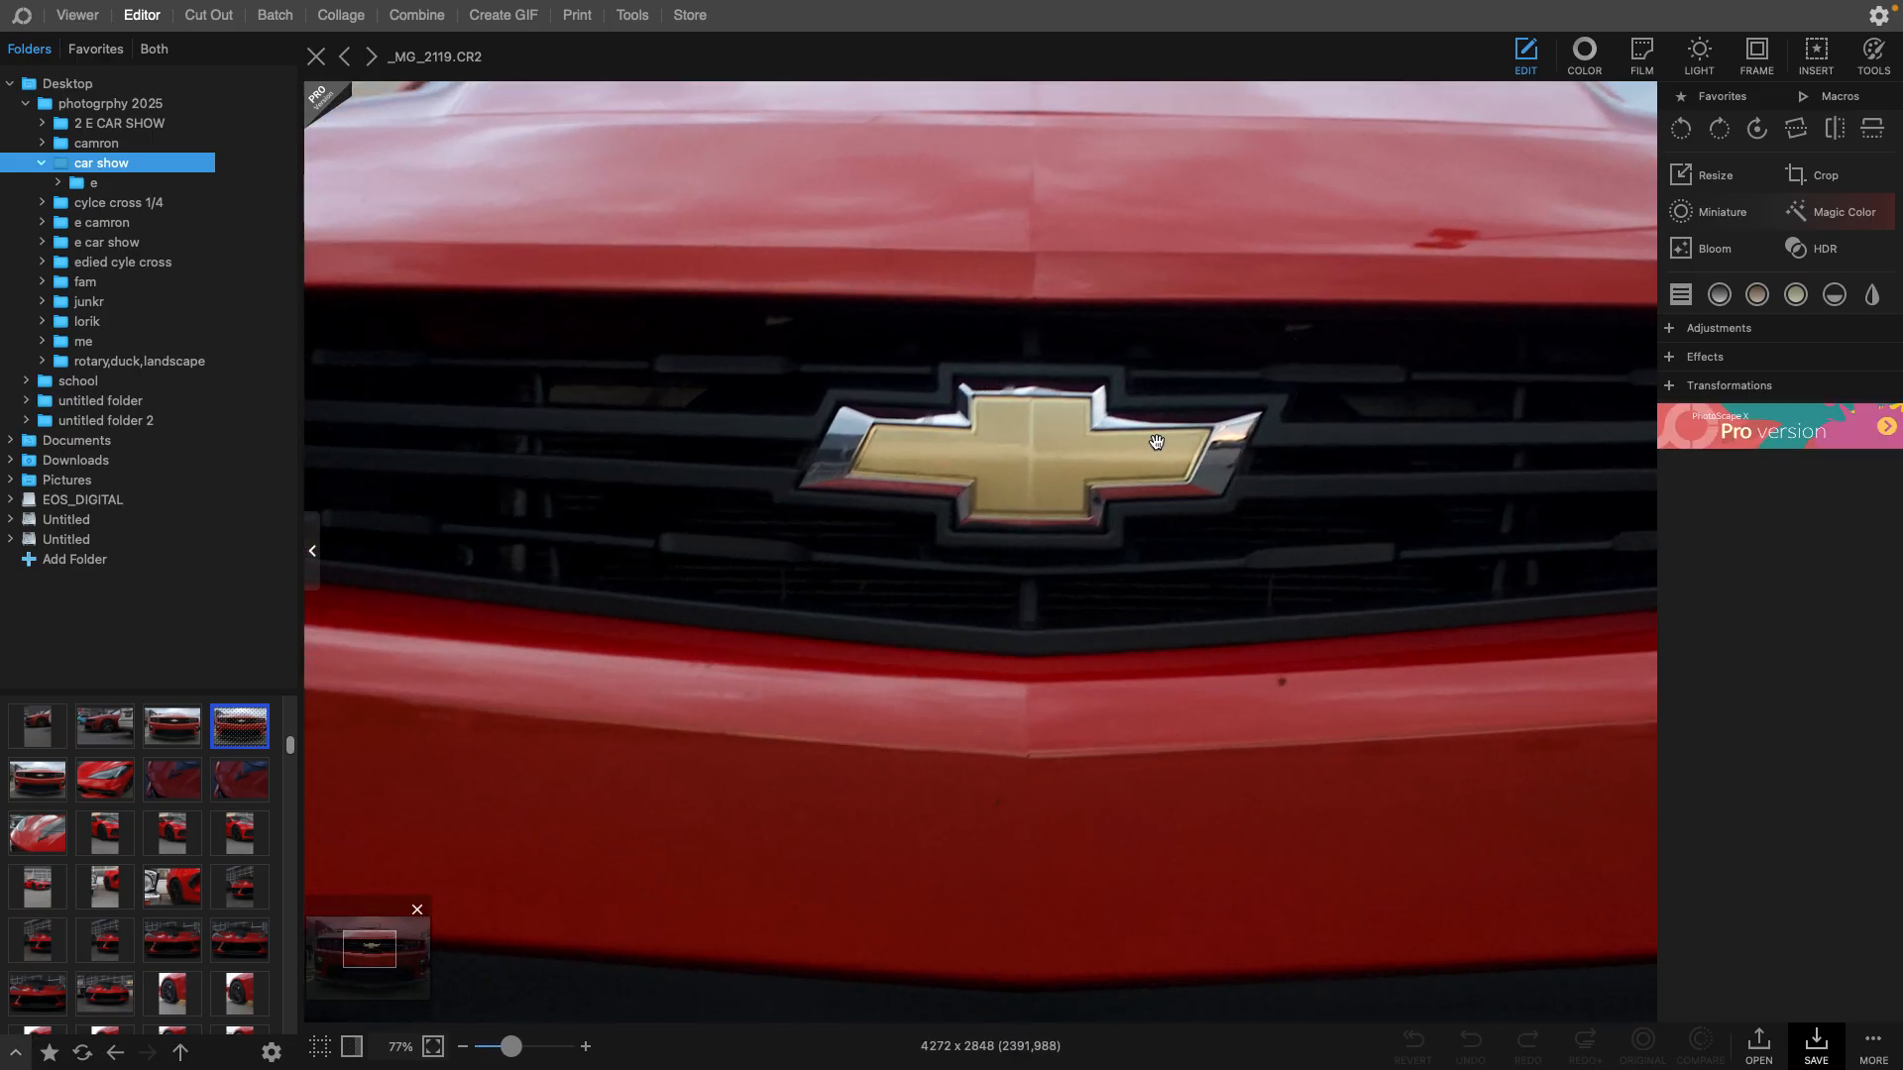
pyautogui.scroll(6, 1154, 435)
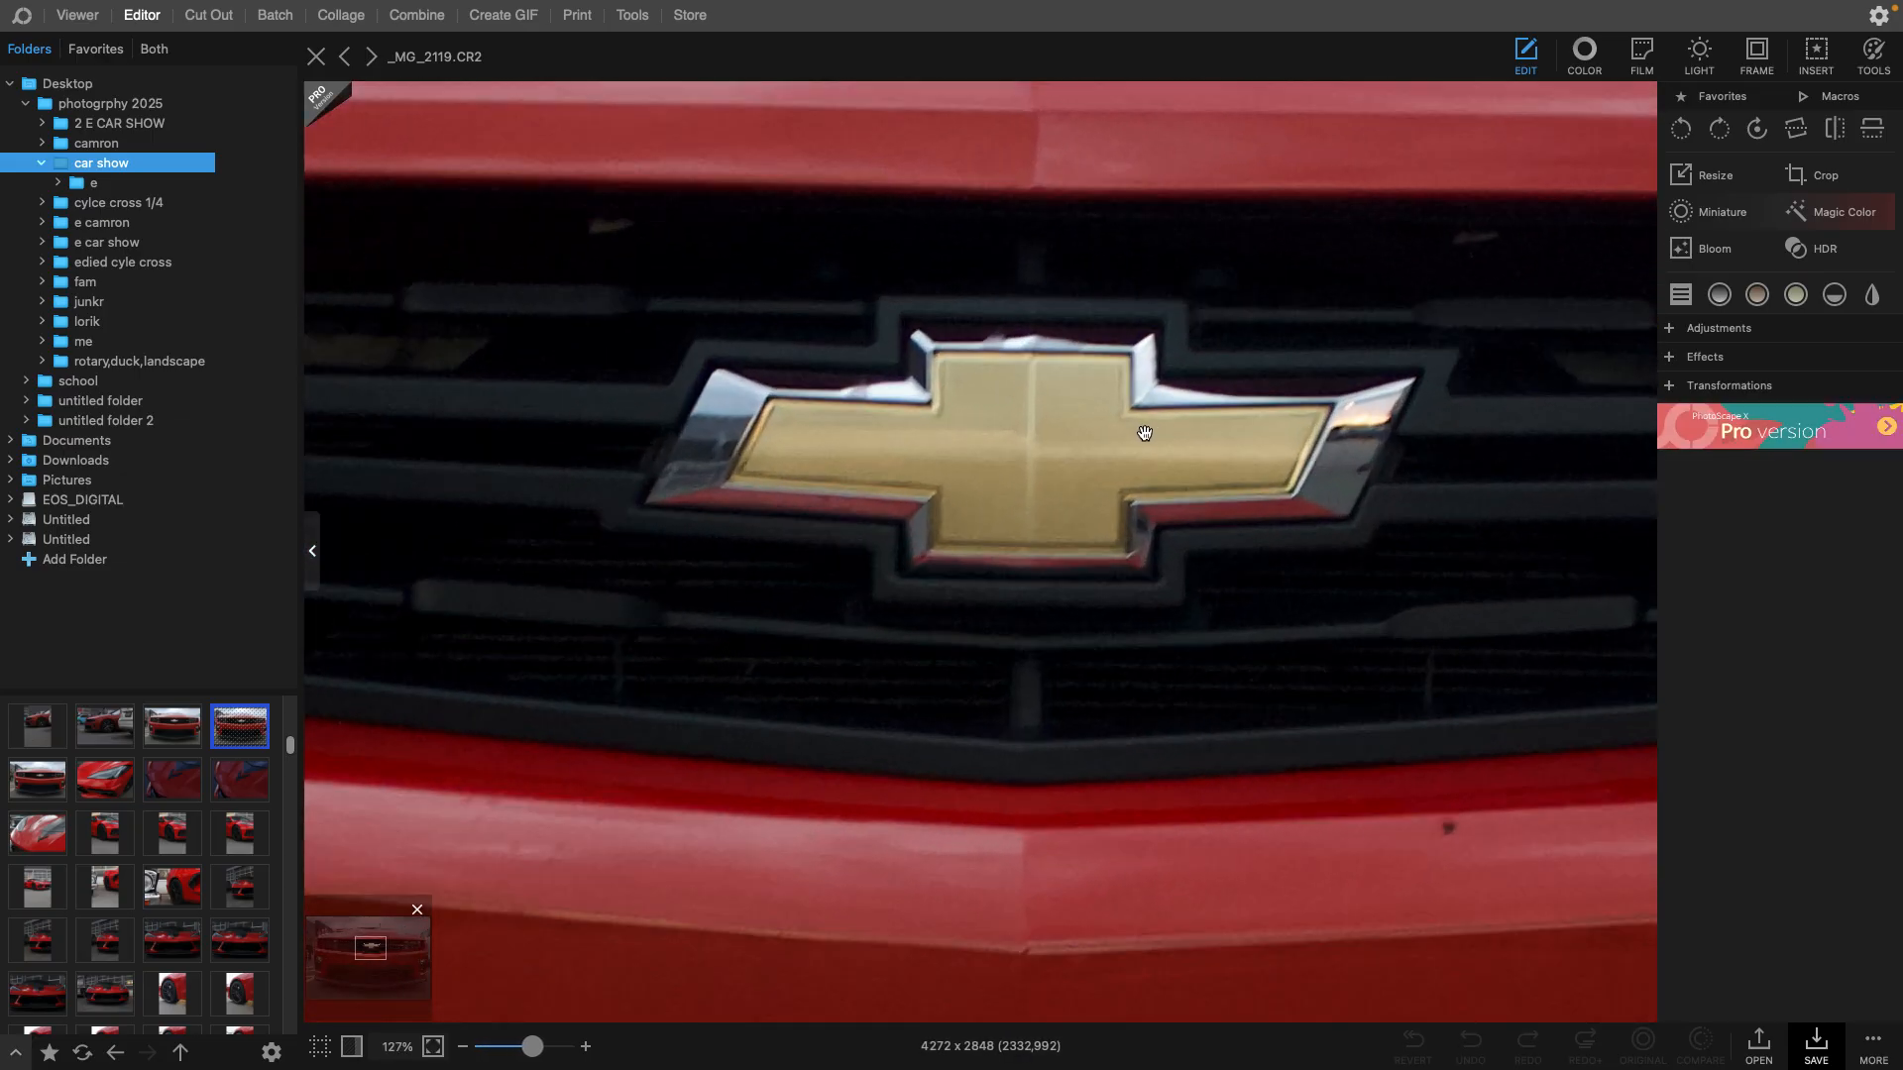
pyautogui.scroll(-9, 1130, 428)
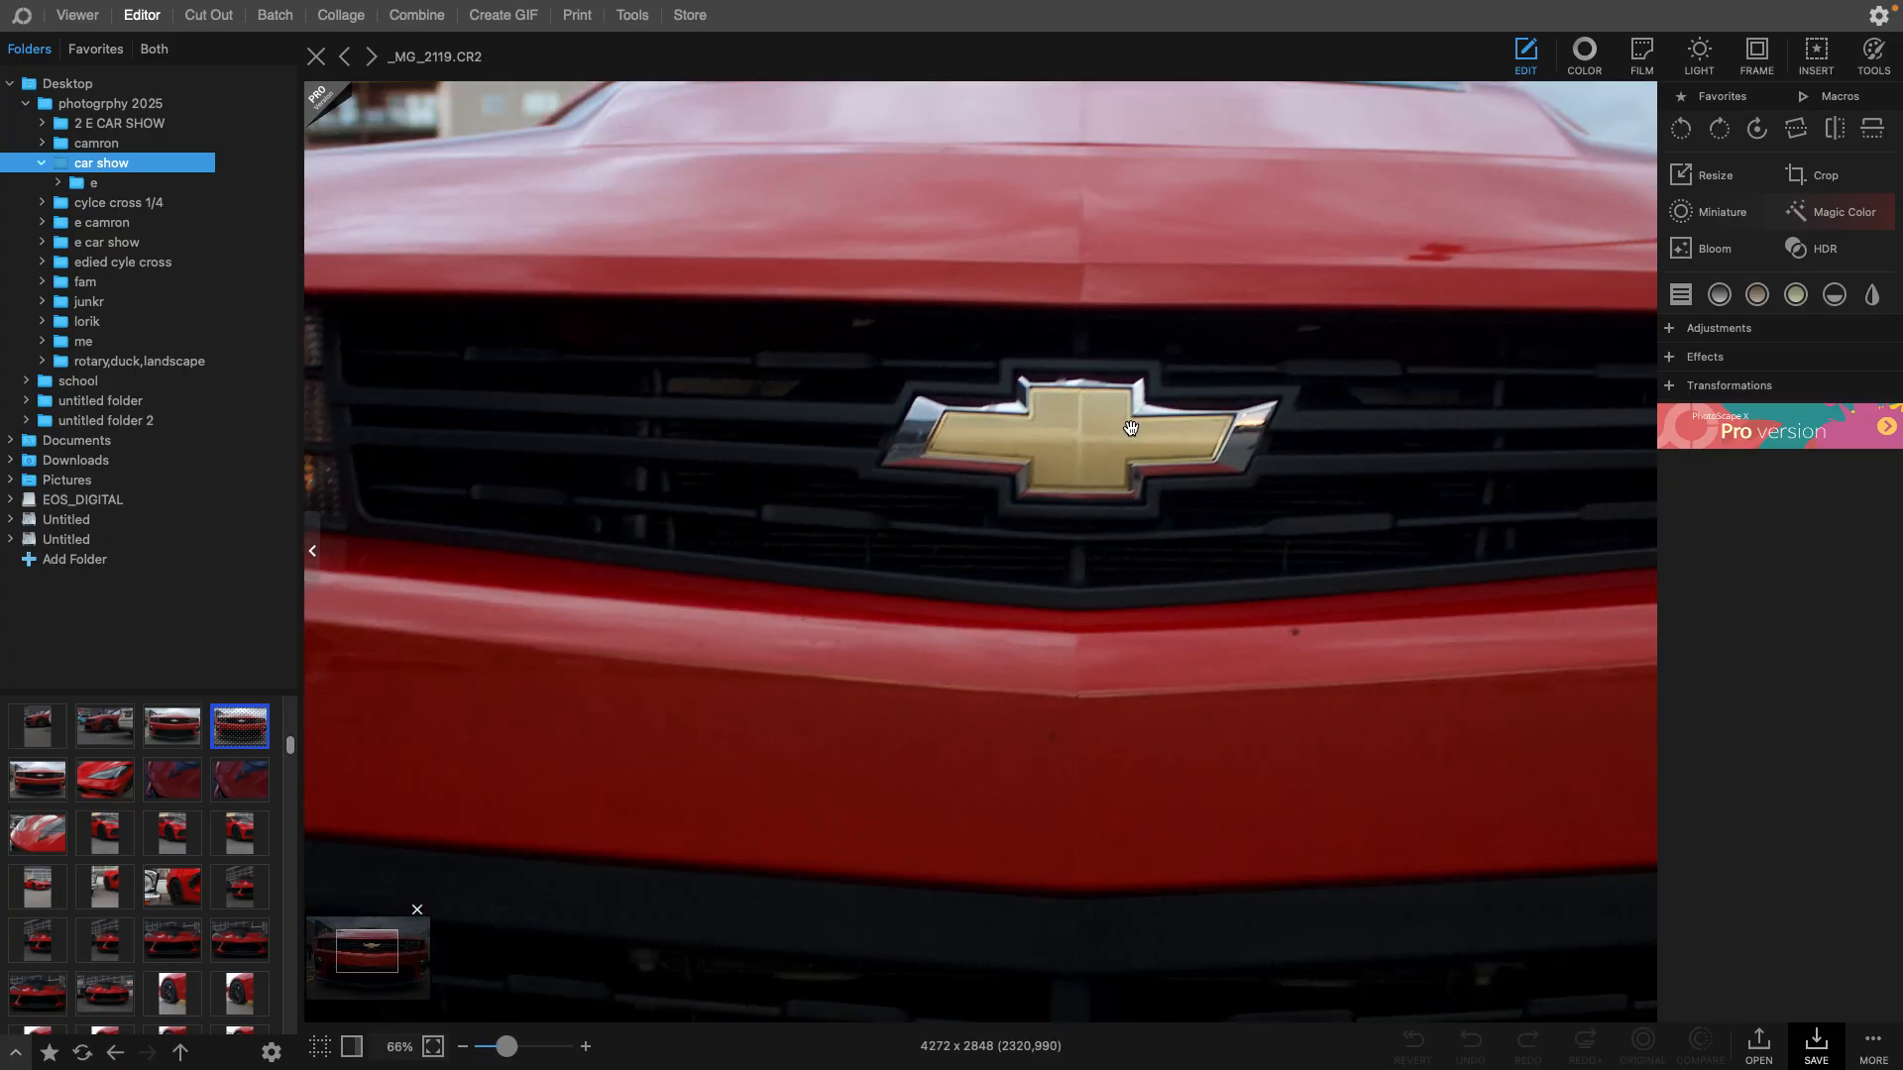
pyautogui.scroll(-3, 1116, 431)
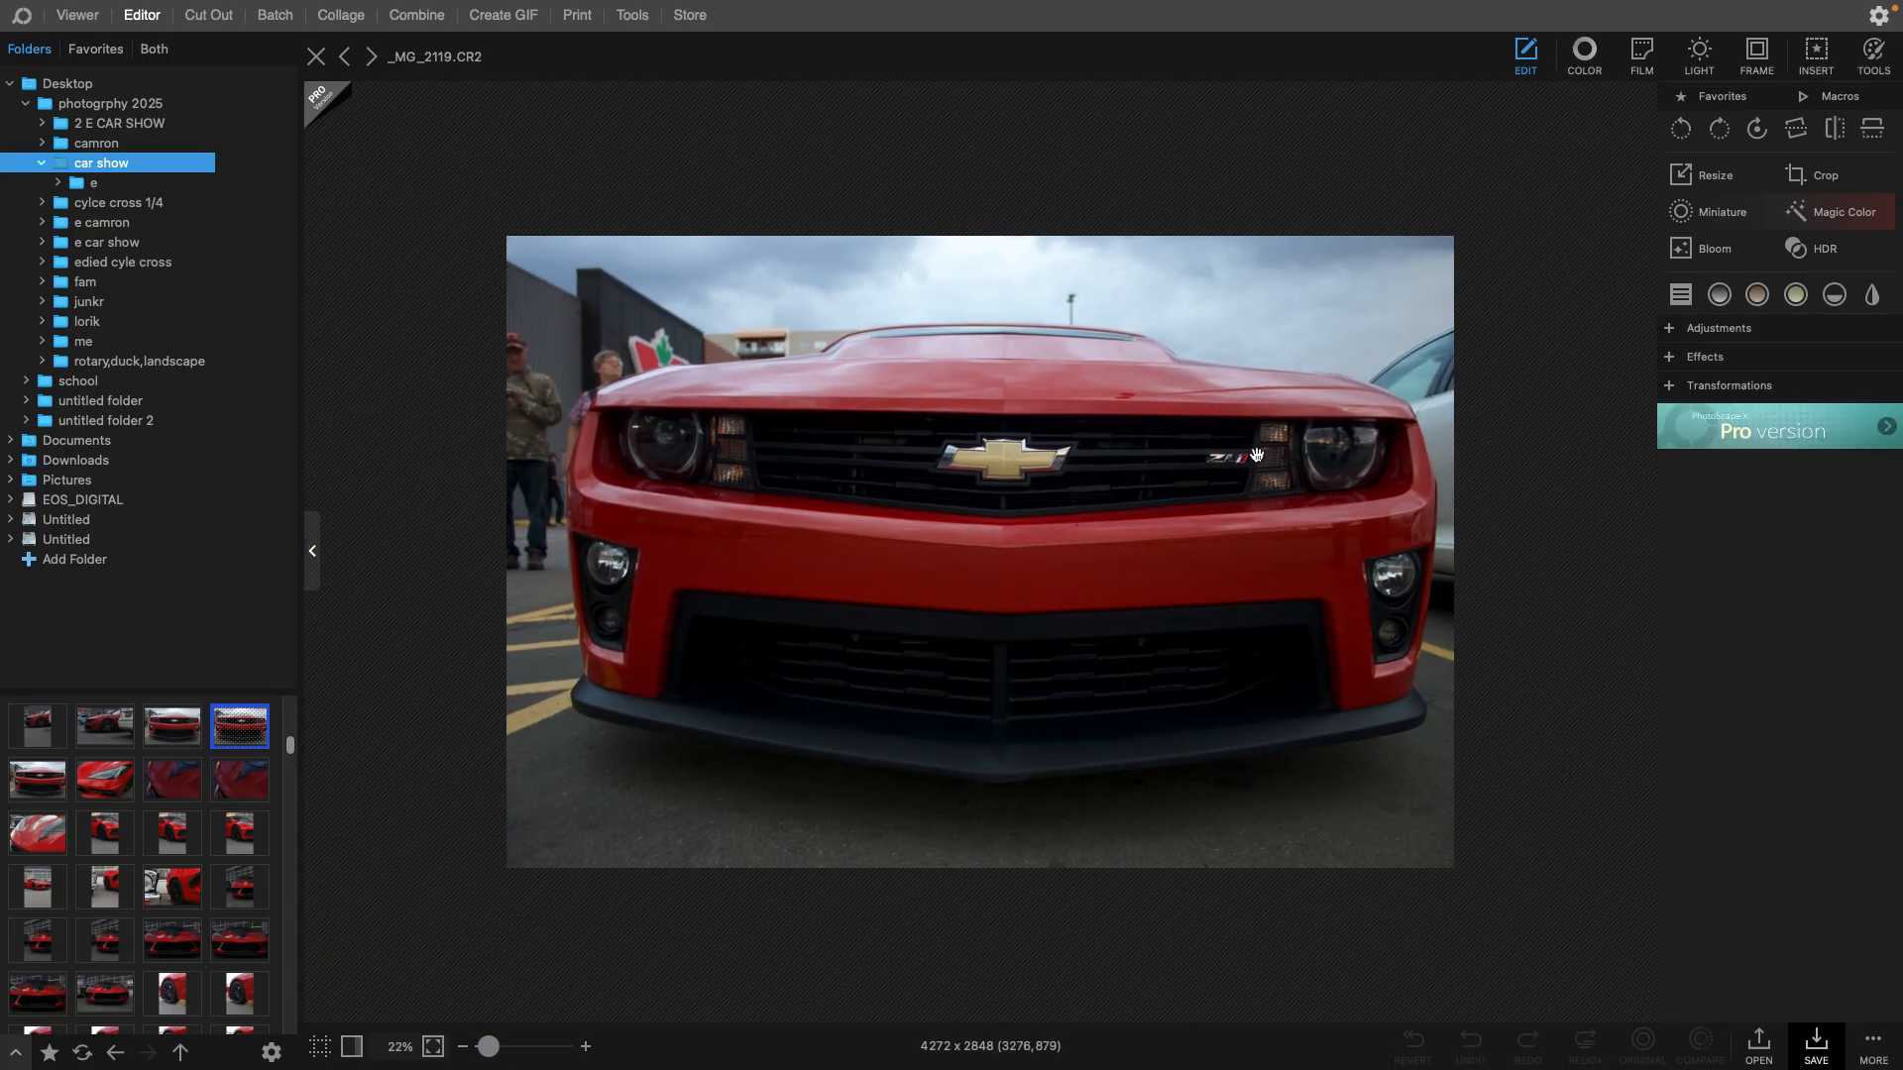
pyautogui.scroll(1, 1328, 504)
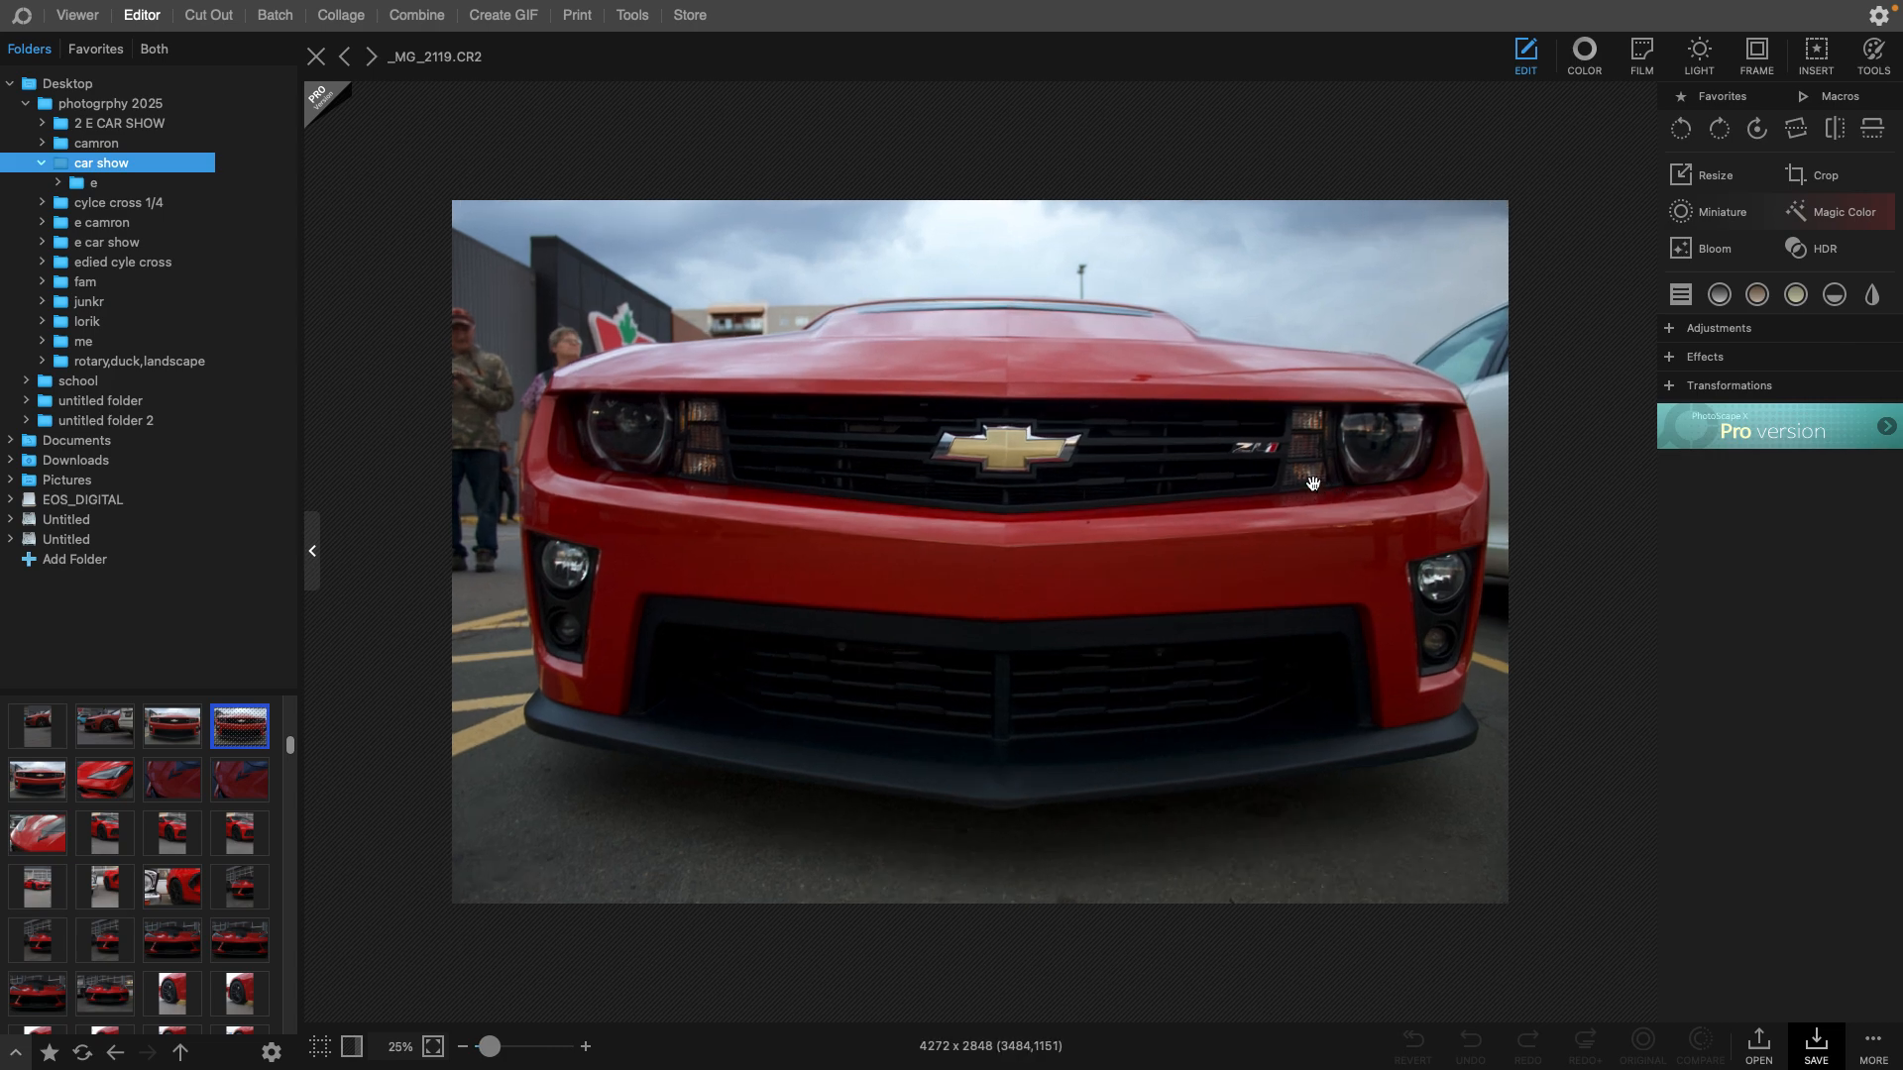
pyautogui.scroll(5, 1313, 483)
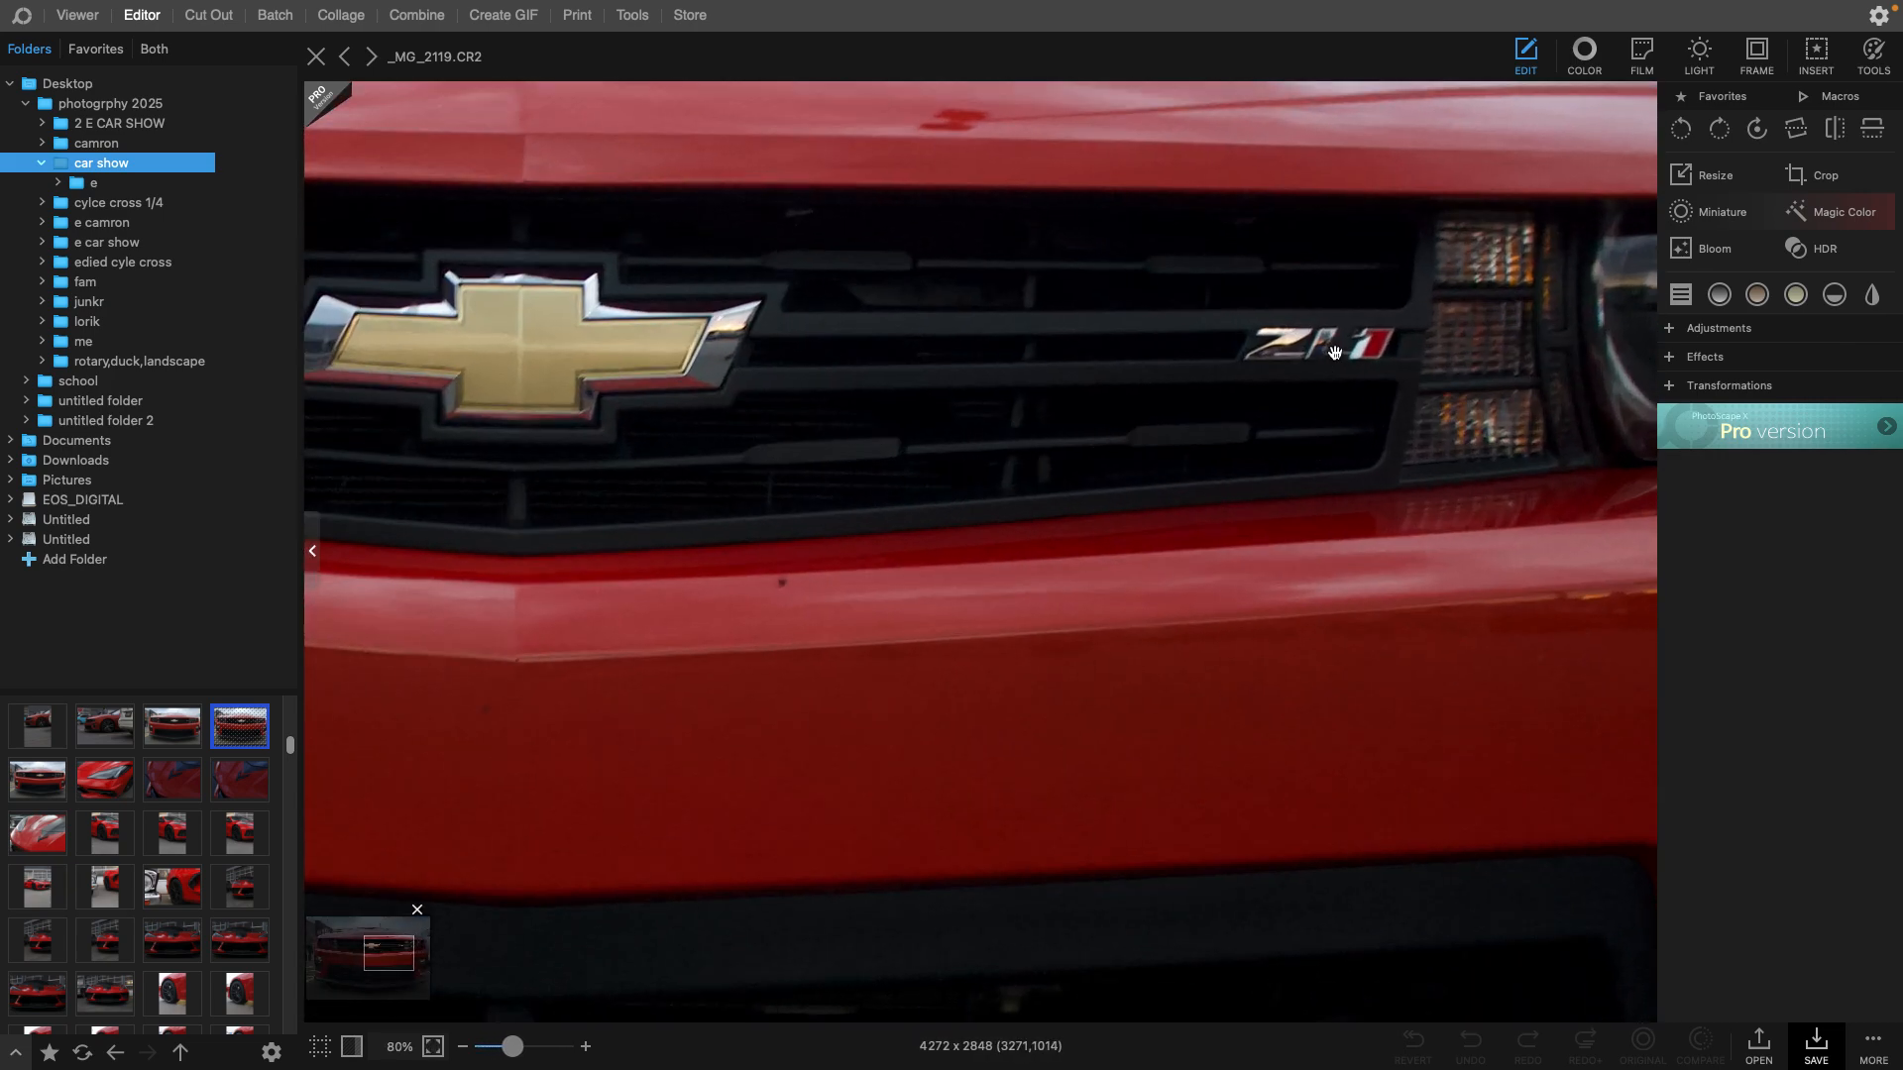
pyautogui.scroll(4, 1330, 347)
pyautogui.scroll(-10, 1338, 306)
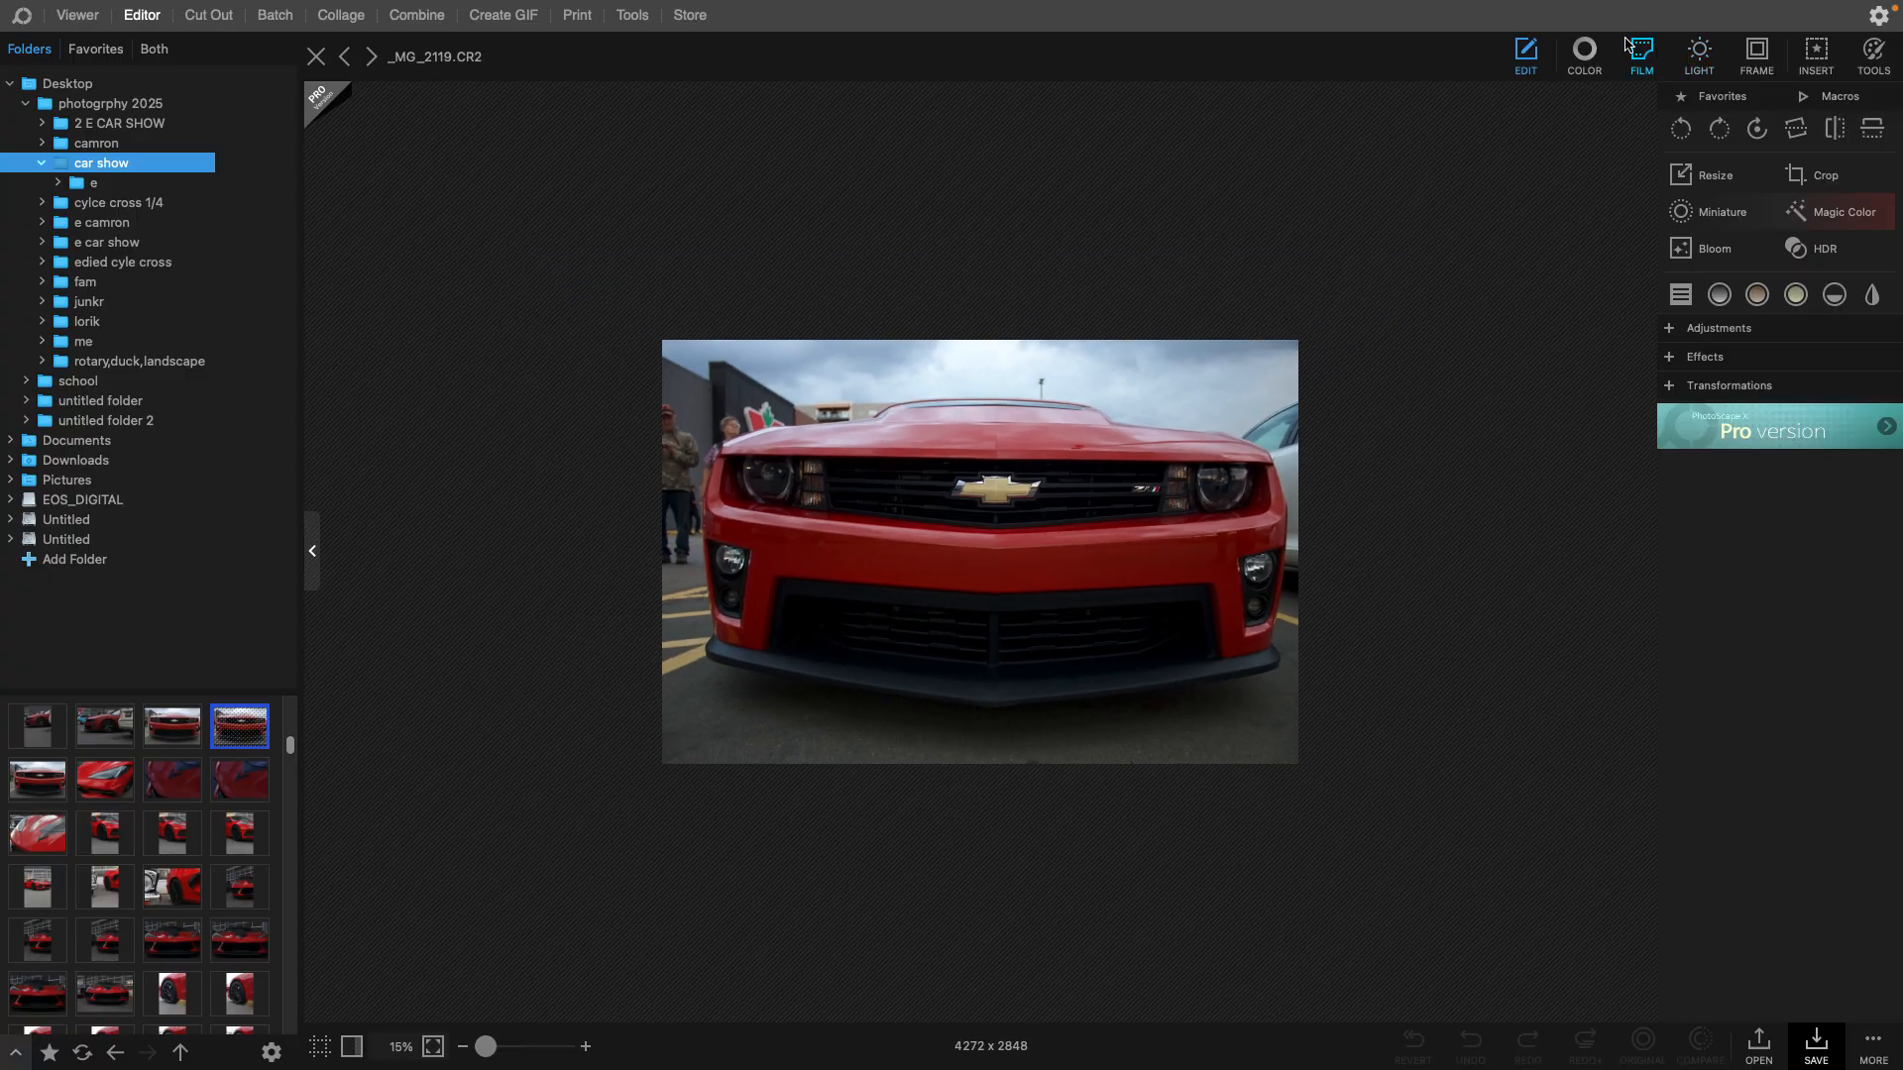
# - Apply the O01 film filter to the red Chevrolet photo with the amount at 69
pyautogui.click(1643, 53)
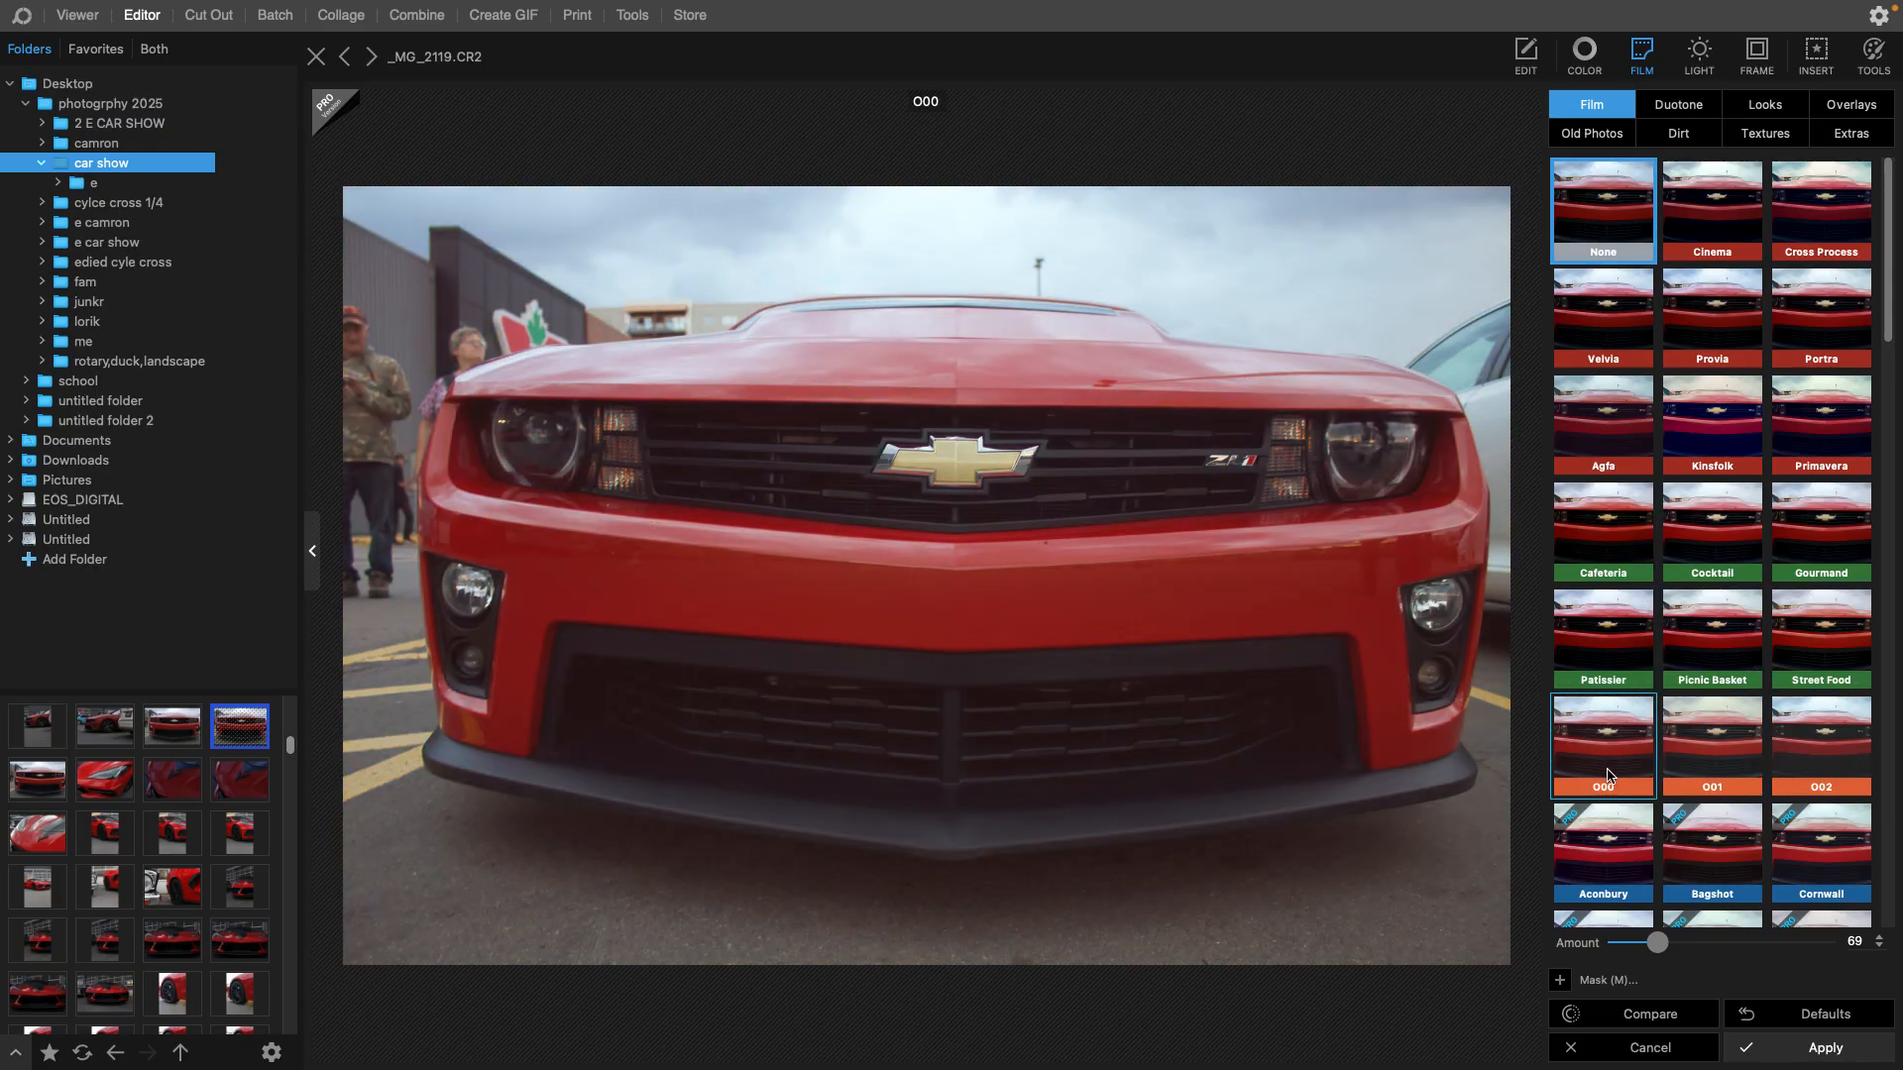
pyautogui.click(1742, 769)
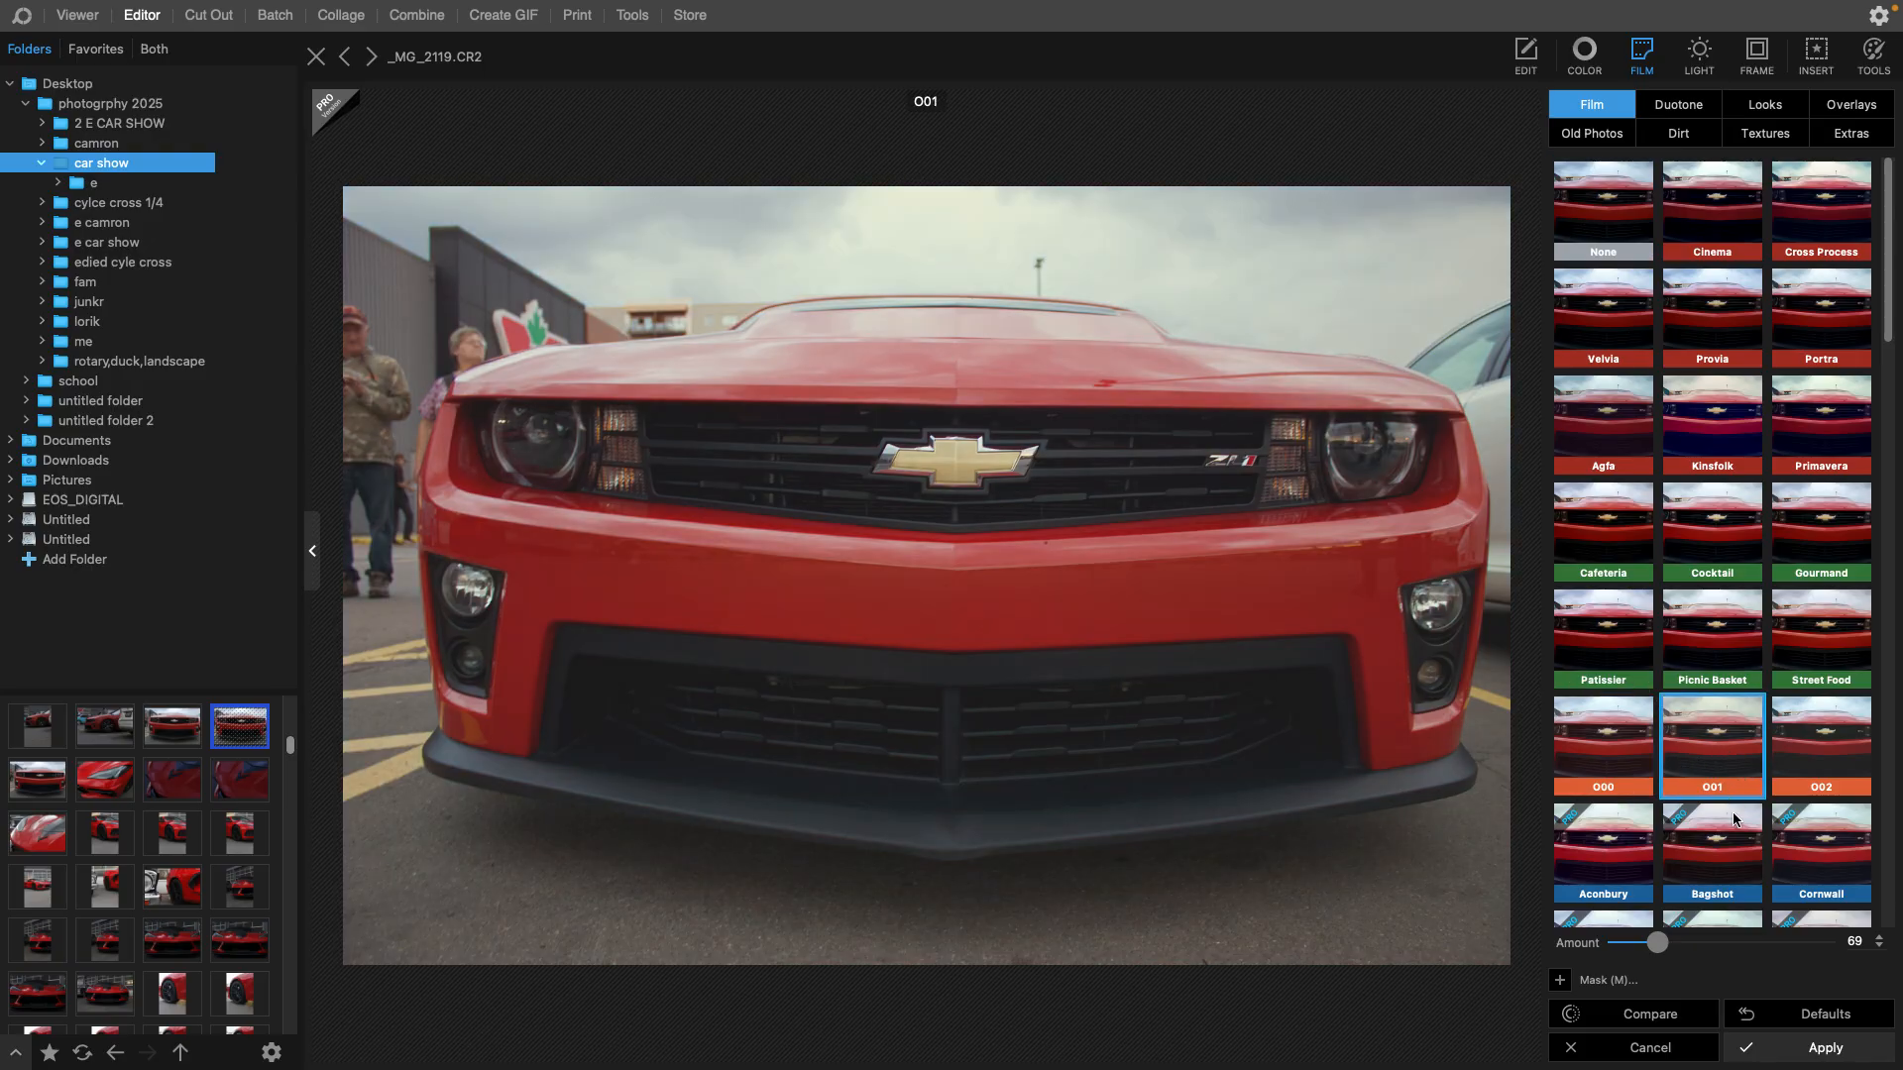
pyautogui.click(1741, 1045)
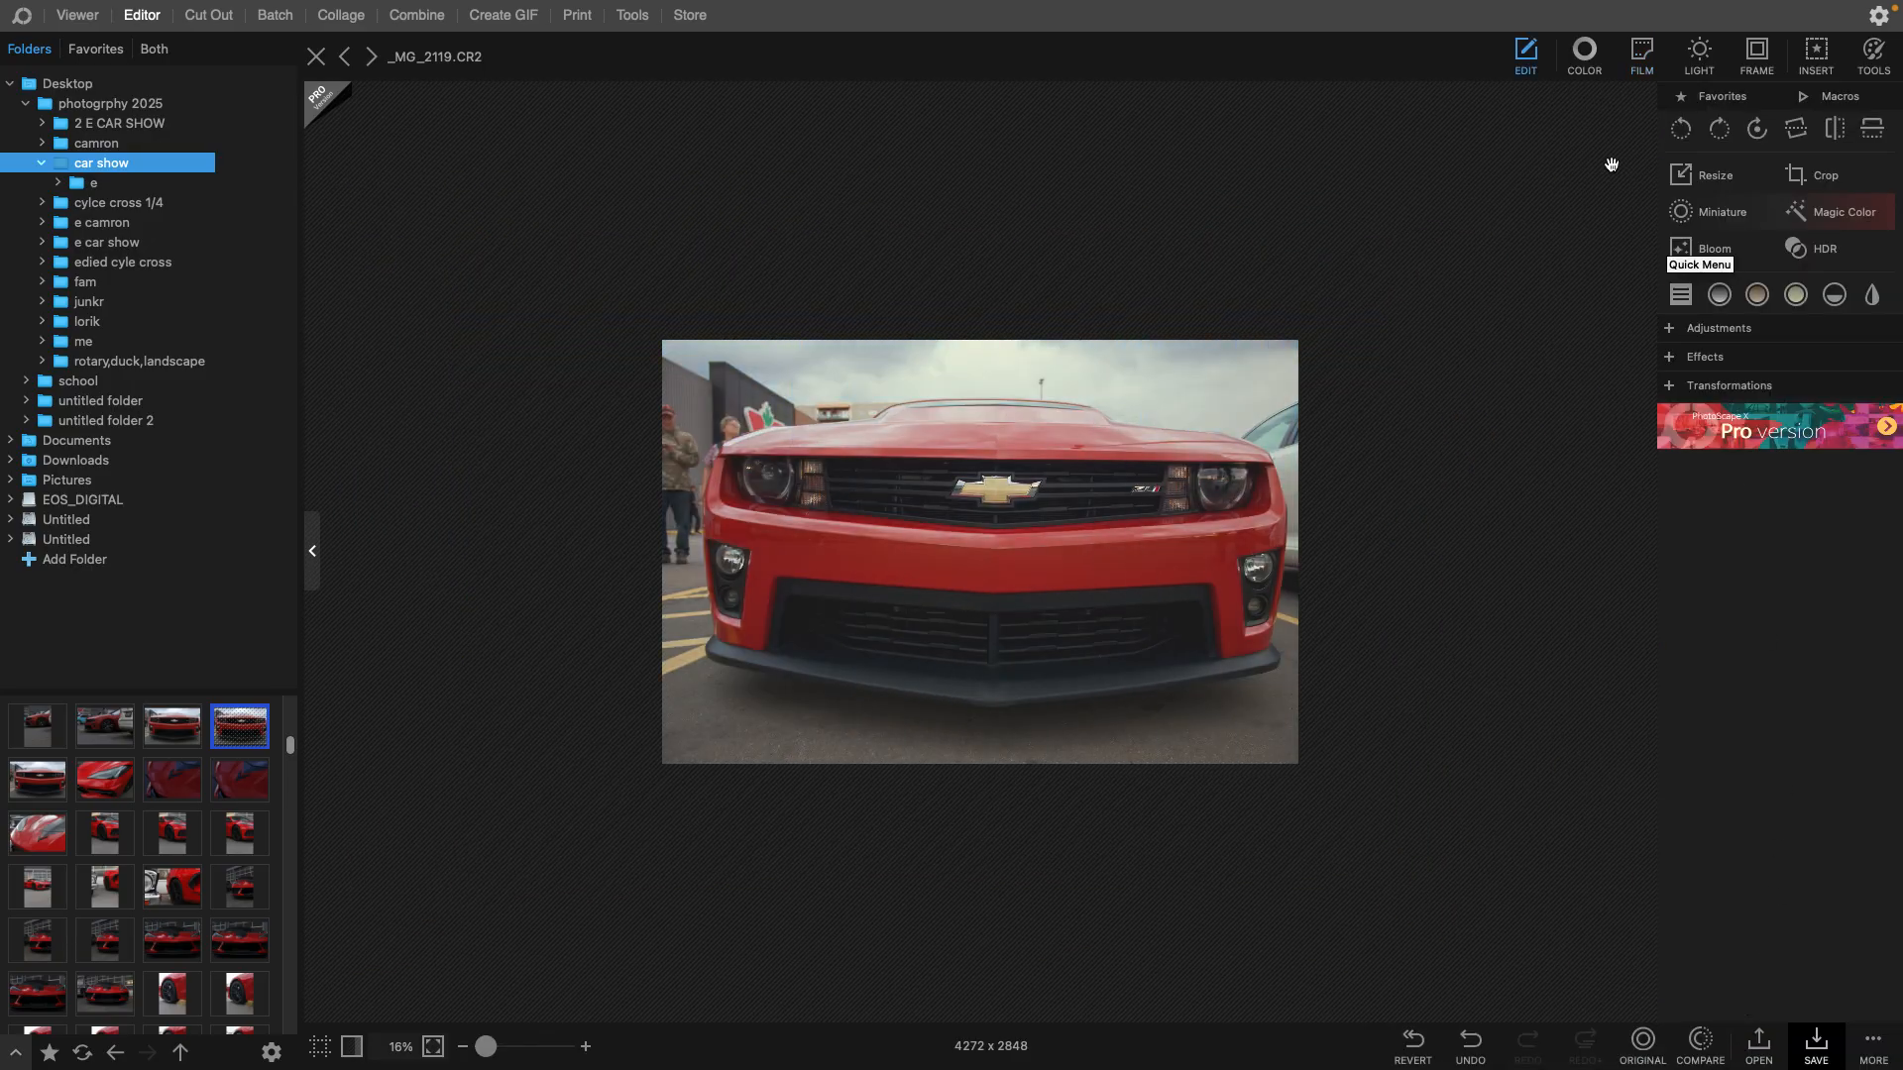
# - Set Darken to 29 and Clarity to 73 in the color adjustments for the red Chevrolet photo, keeping Brighten at 0
pyautogui.click(1585, 54)
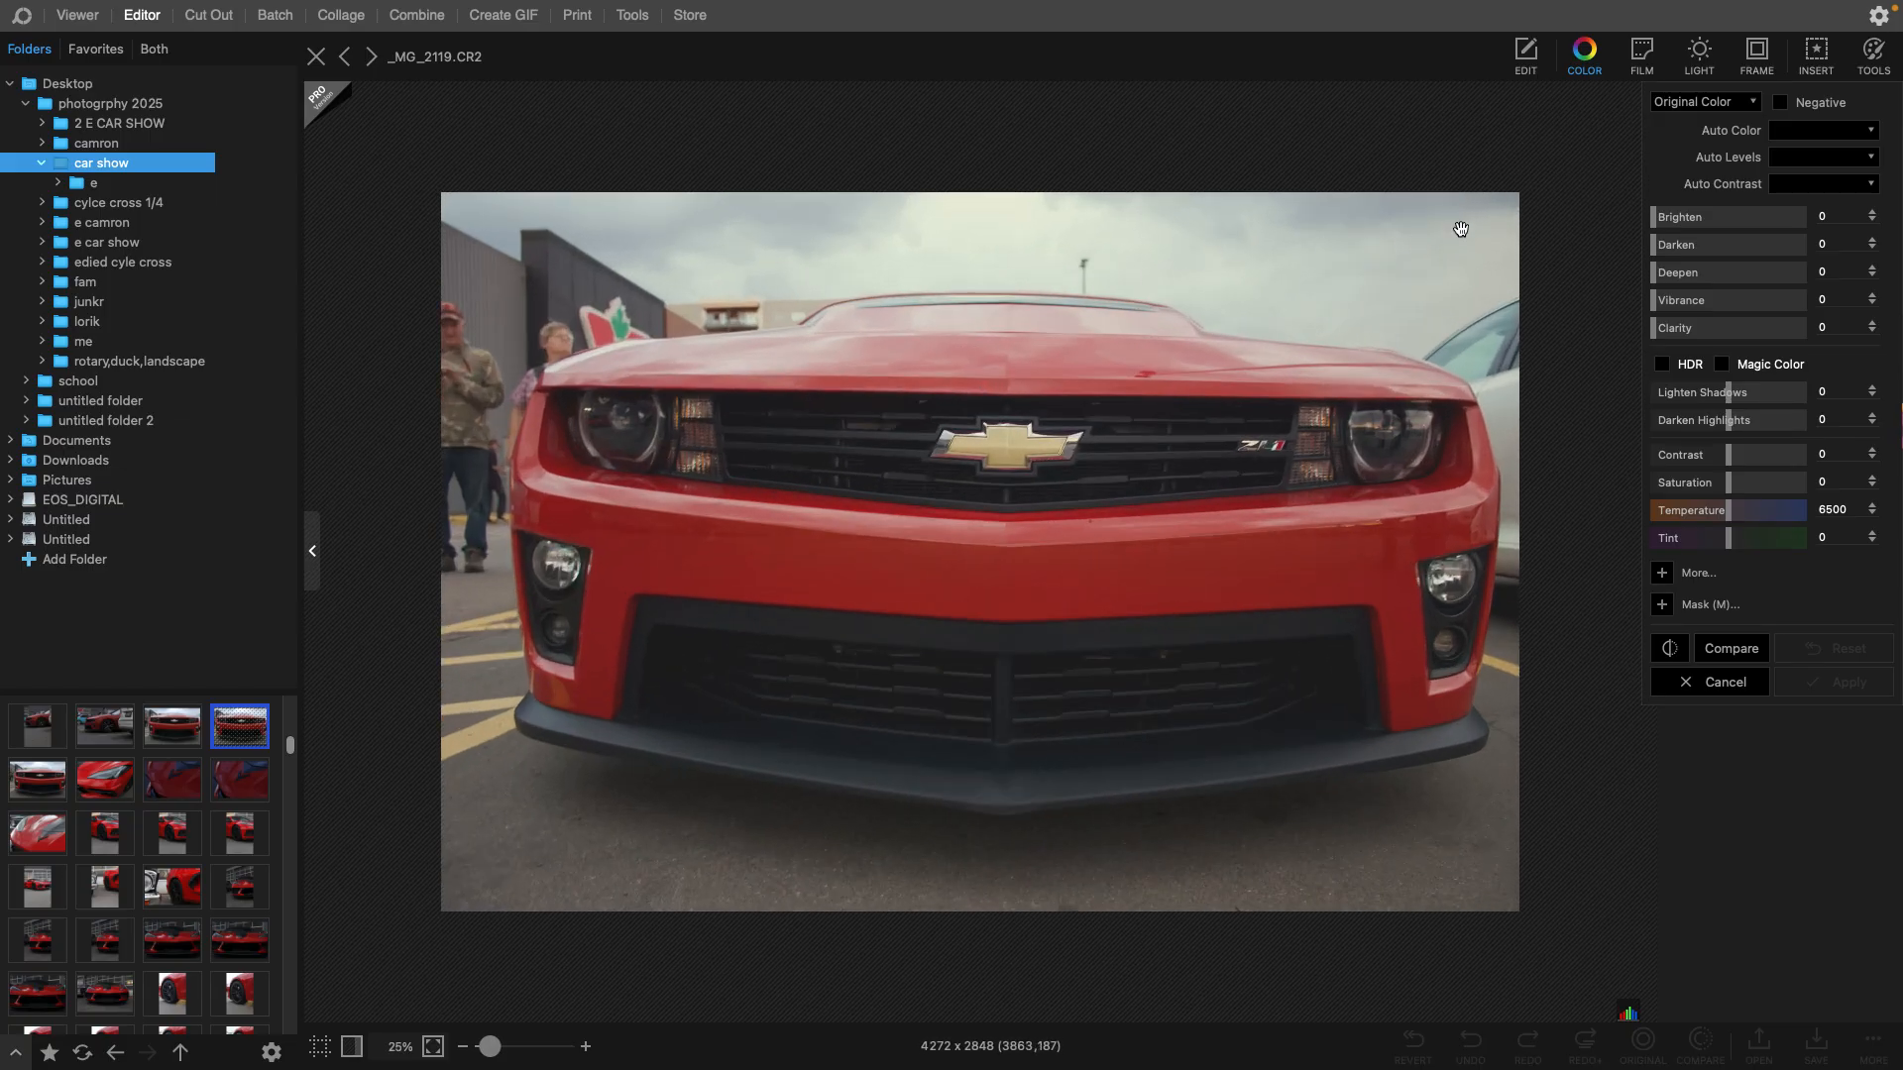
pyautogui.click(1763, 215)
pyautogui.moveTo(1705, 214); pyautogui.dragTo(1630, 243)
pyautogui.moveTo(1690, 246); pyautogui.dragTo(1774, 342)
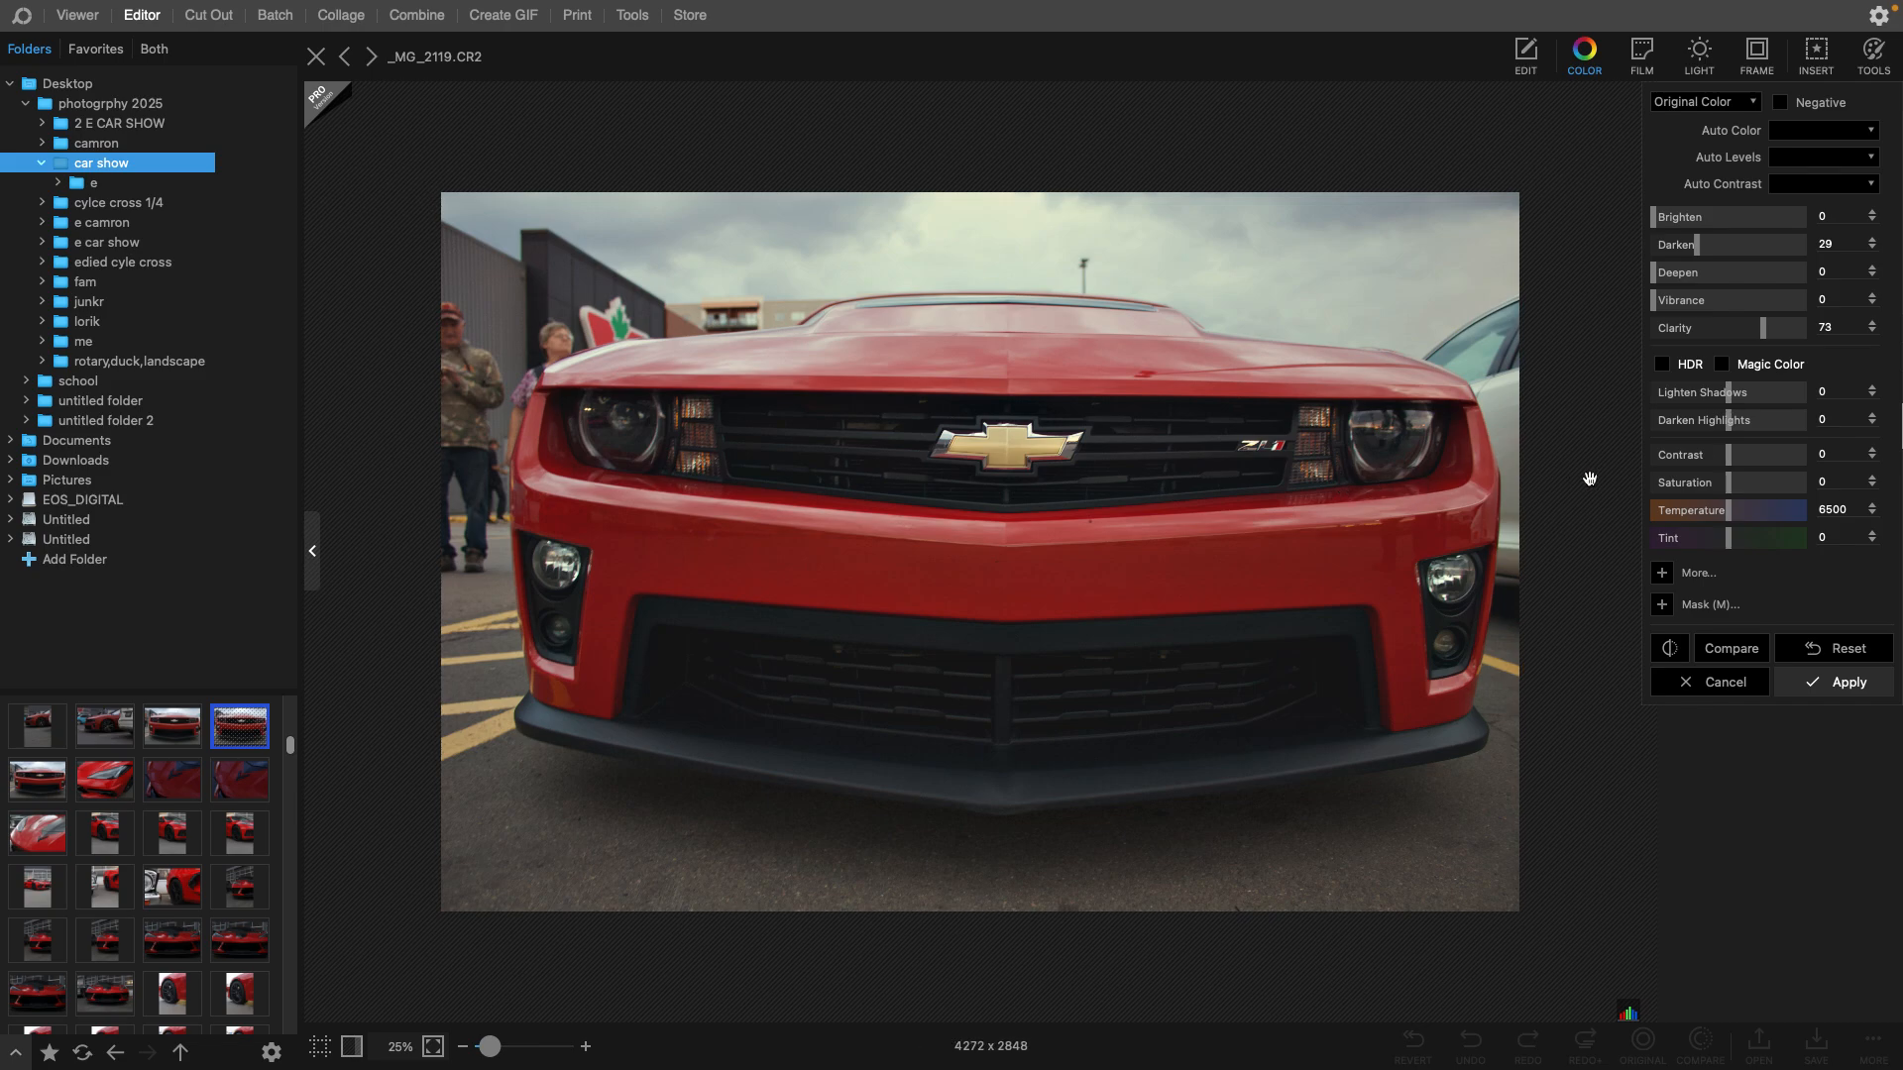
# - Set Contrast to 10, check the before-and-after comparison and apply the color adjustments to the red Chevrolet photo
pyautogui.moveTo(1761, 462); pyautogui.dragTo(1738, 468)
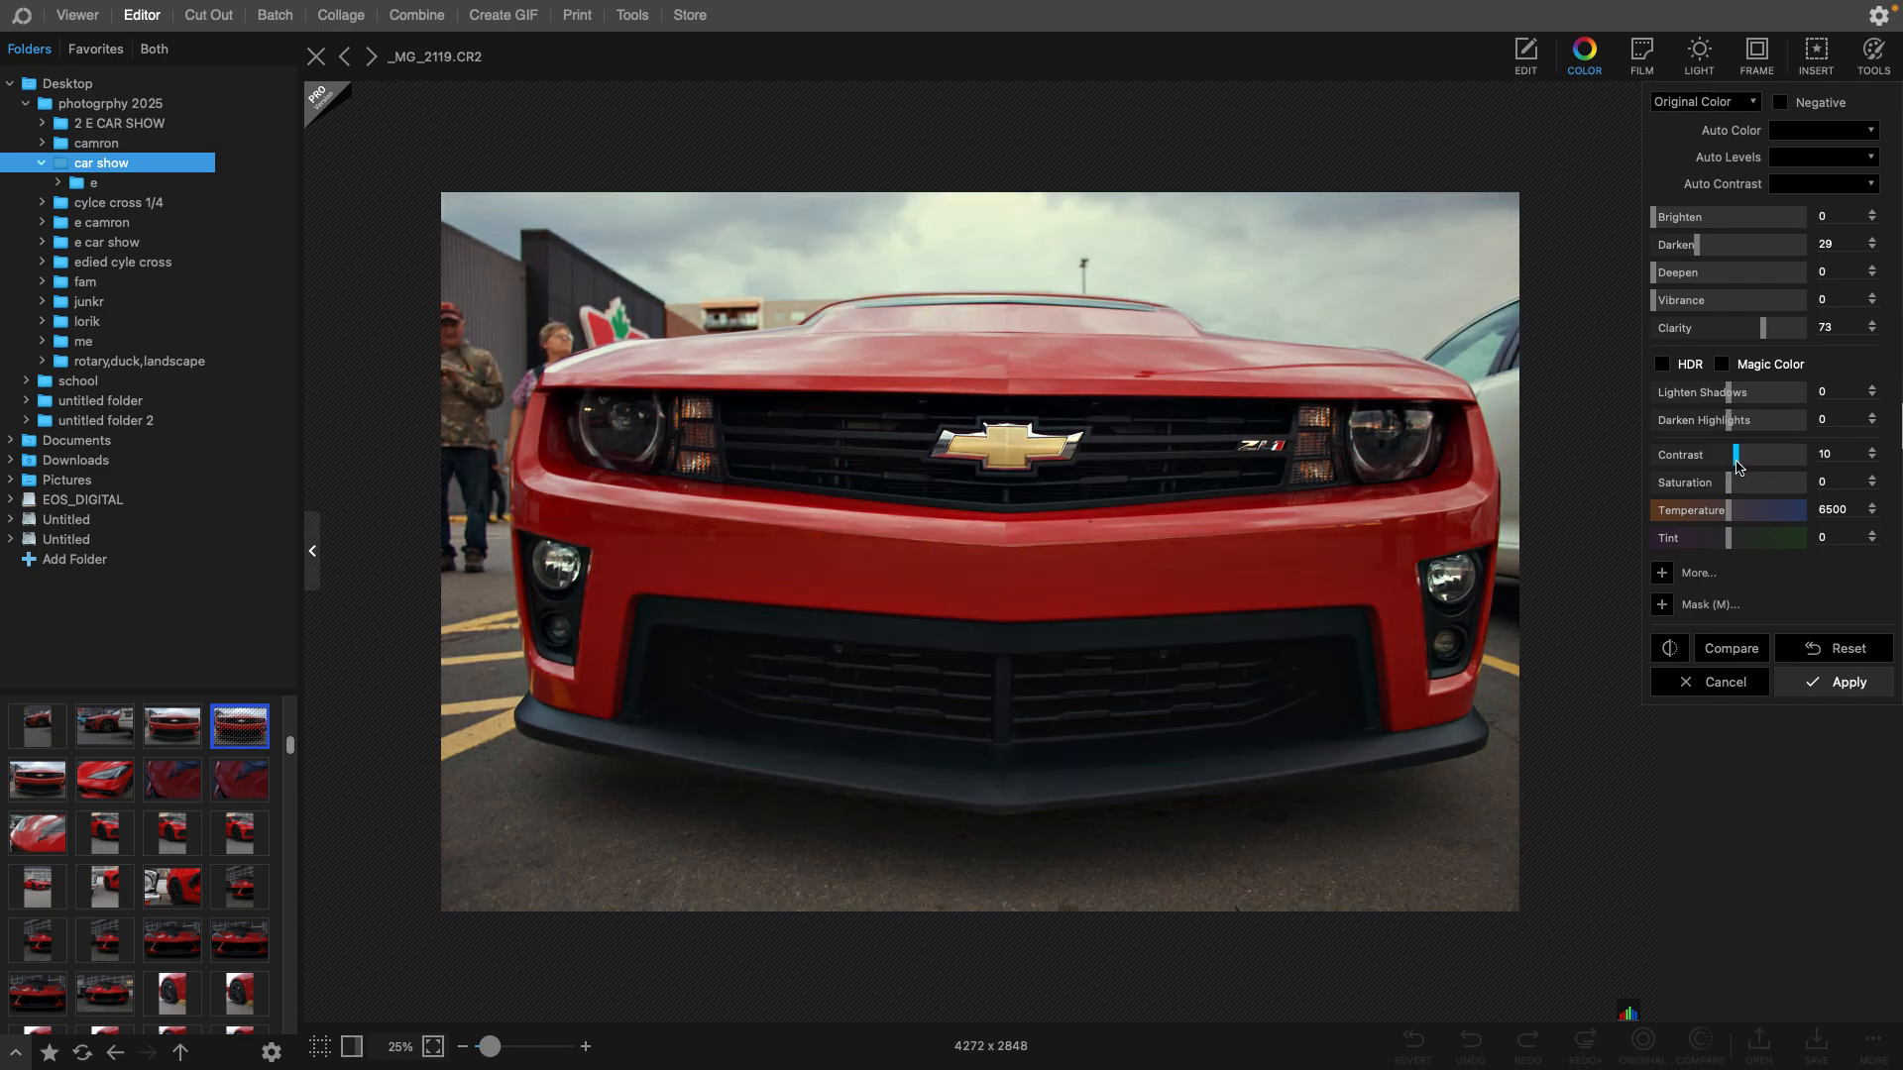
pyautogui.click(1681, 656)
pyautogui.moveTo(972, 568); pyautogui.dragTo(1897, 809)
pyautogui.click(1834, 692)
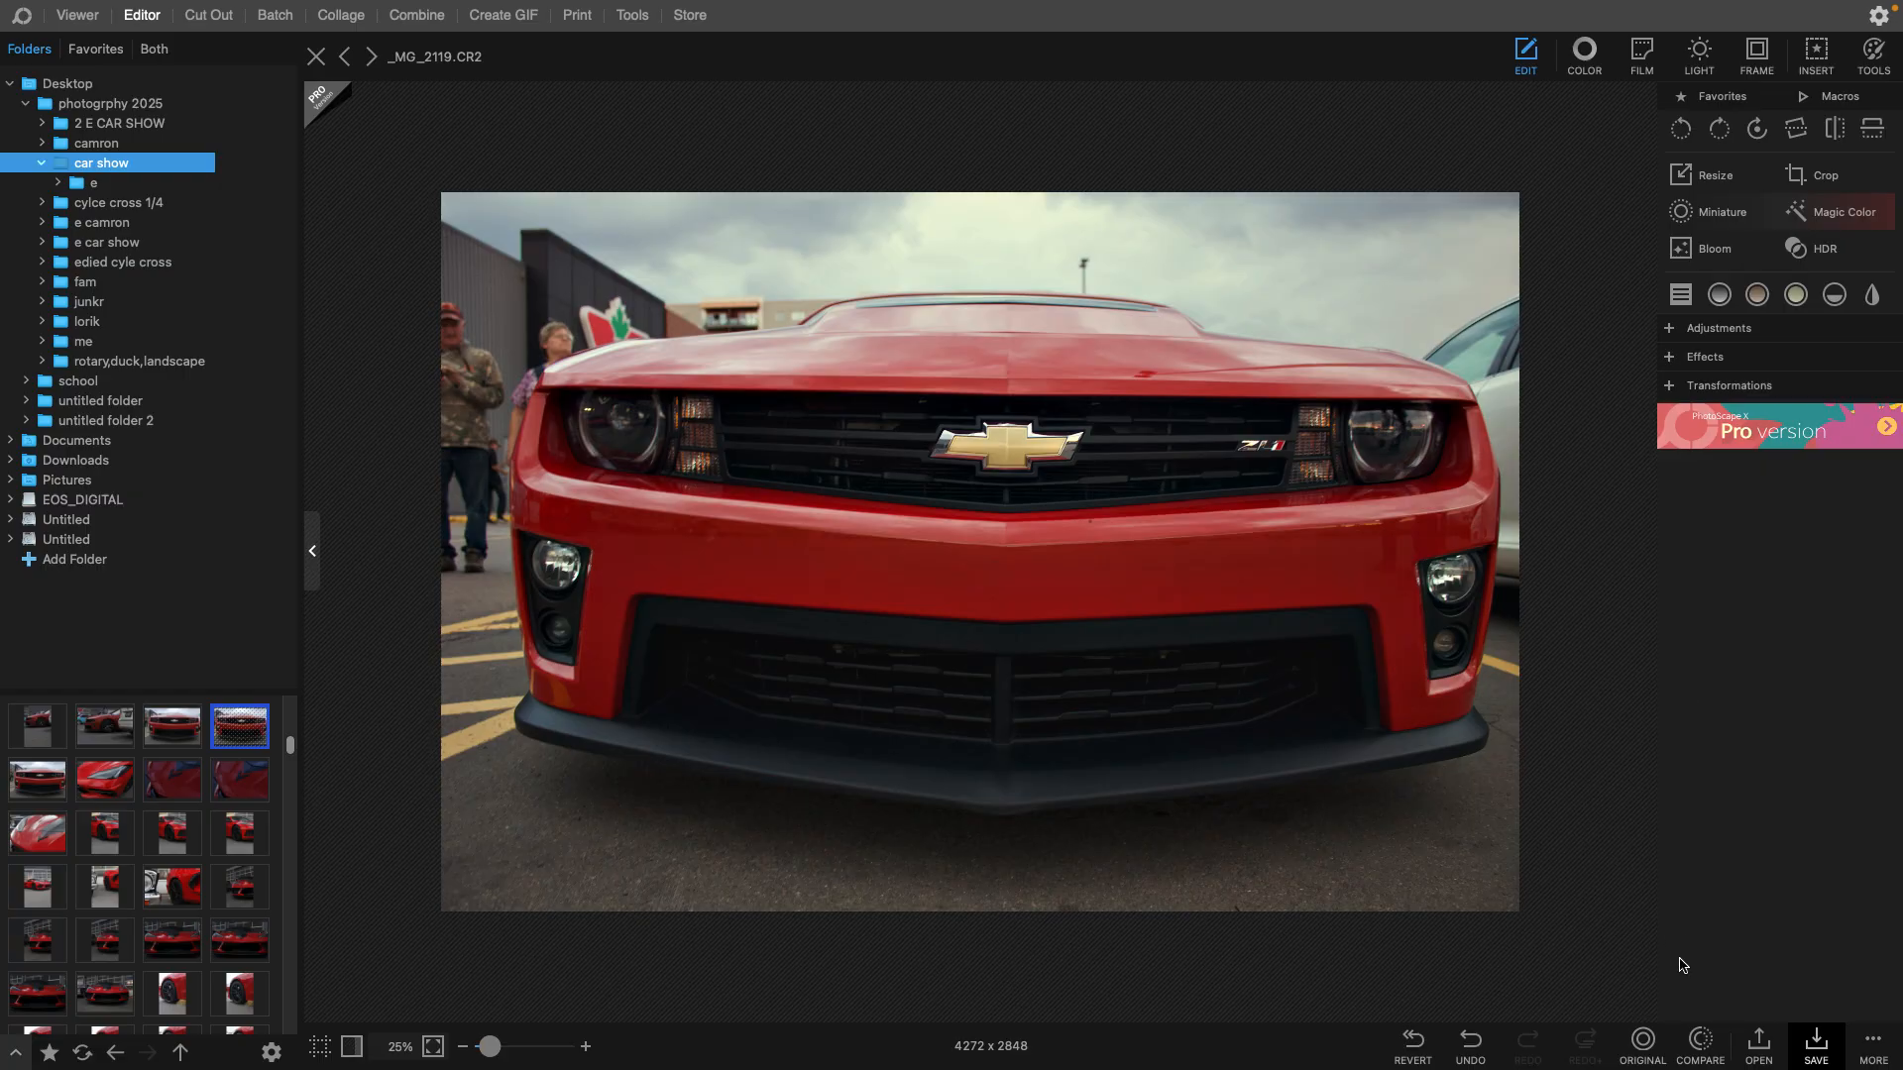
# - Compare the edited red Chevrolet photo with its original version several times
pyautogui.click(1653, 1050)
pyautogui.click(1654, 1053)
pyautogui.click(1650, 1053)
pyautogui.click(1649, 1055)
pyautogui.click(1652, 1054)
pyautogui.click(1652, 1054)
pyautogui.click(1652, 1056)
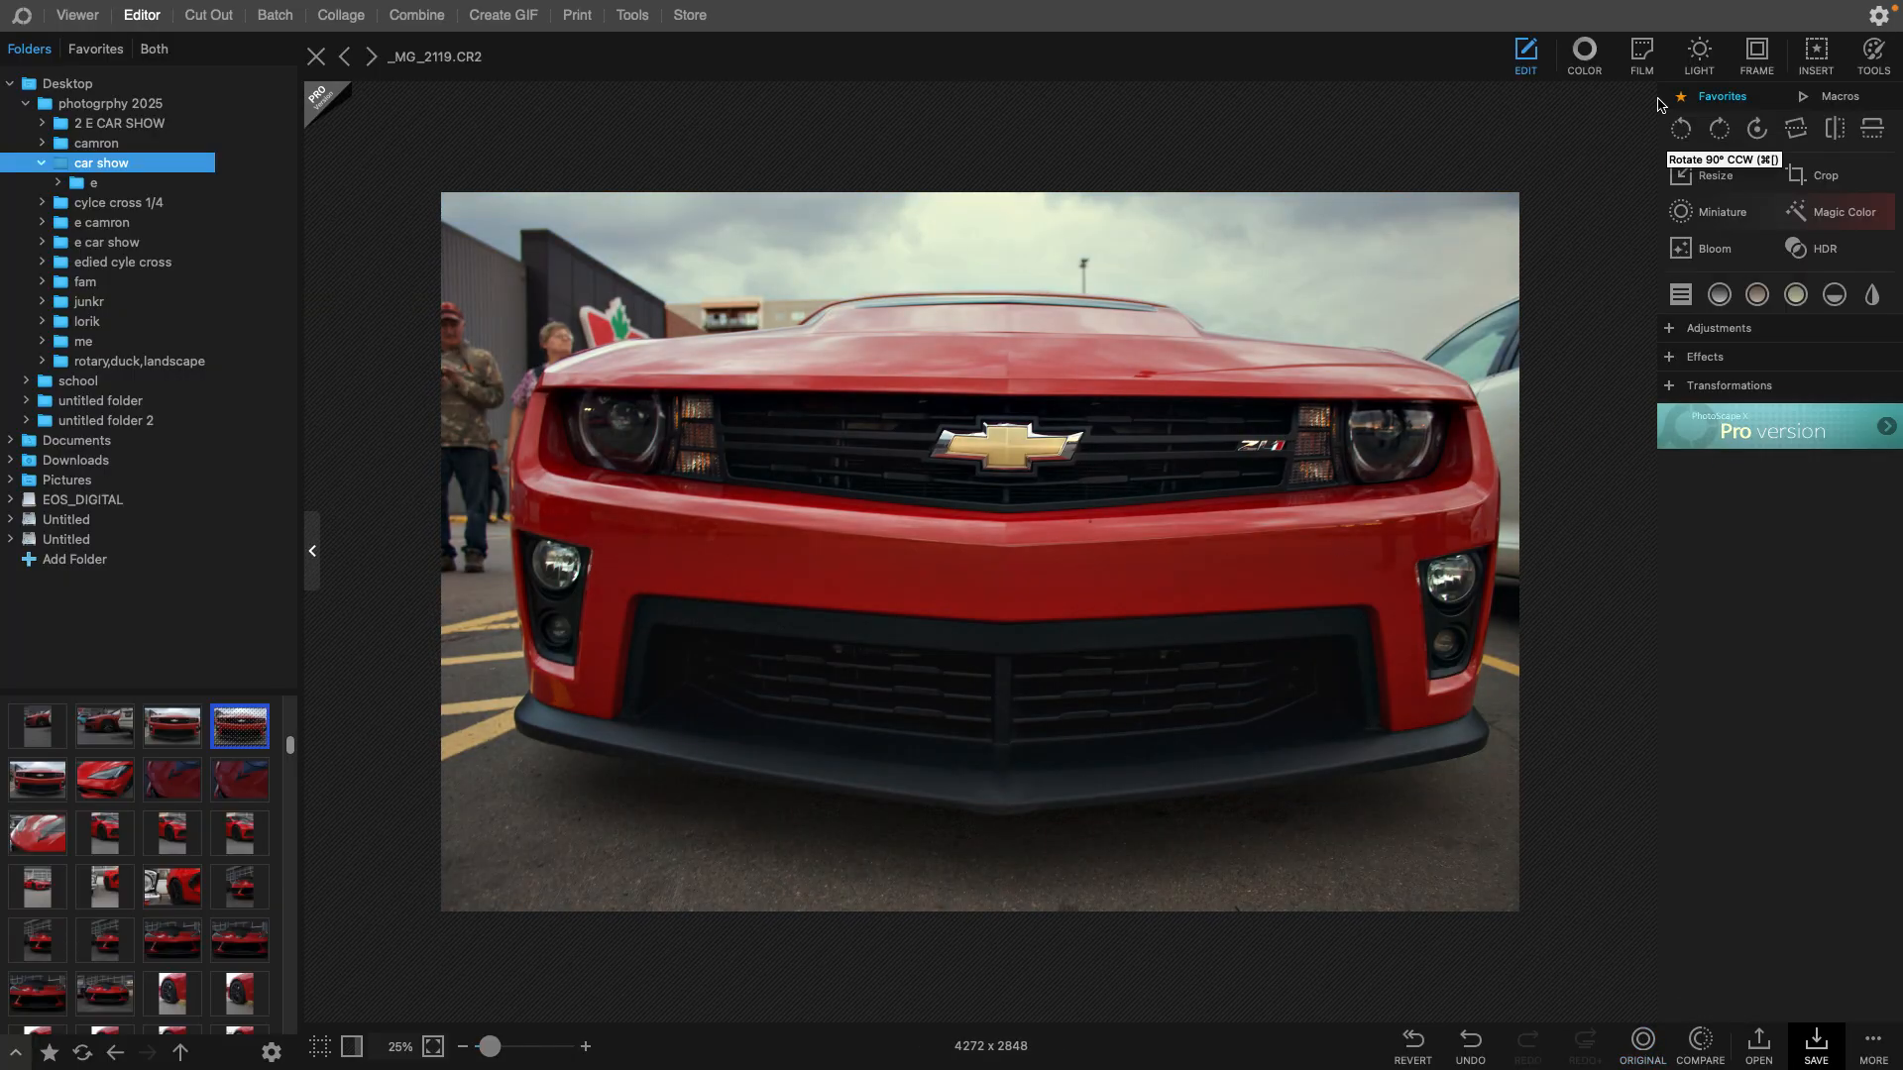
# - Set Contrast to 15 in the color adjustments for the red Chevrolet photo and apply it
pyautogui.click(1595, 80)
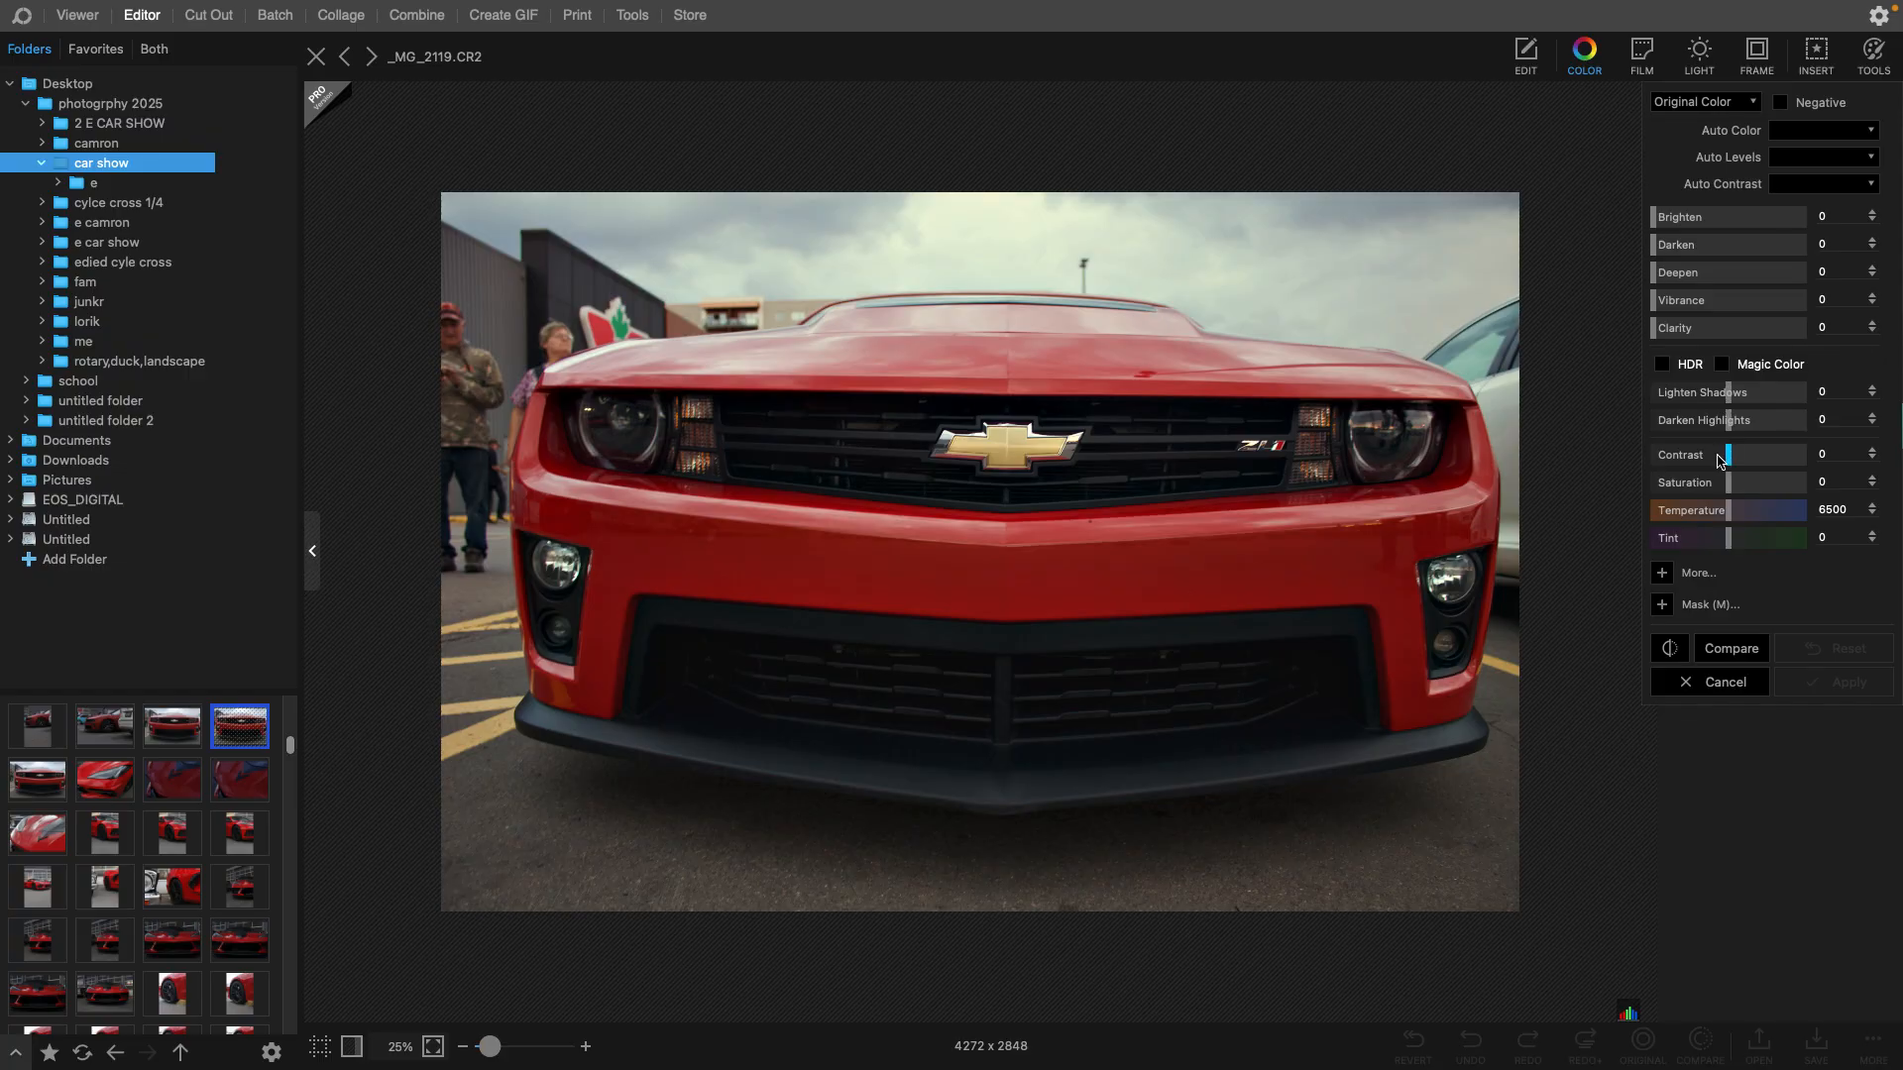
pyautogui.moveTo(1731, 459); pyautogui.dragTo(1742, 459)
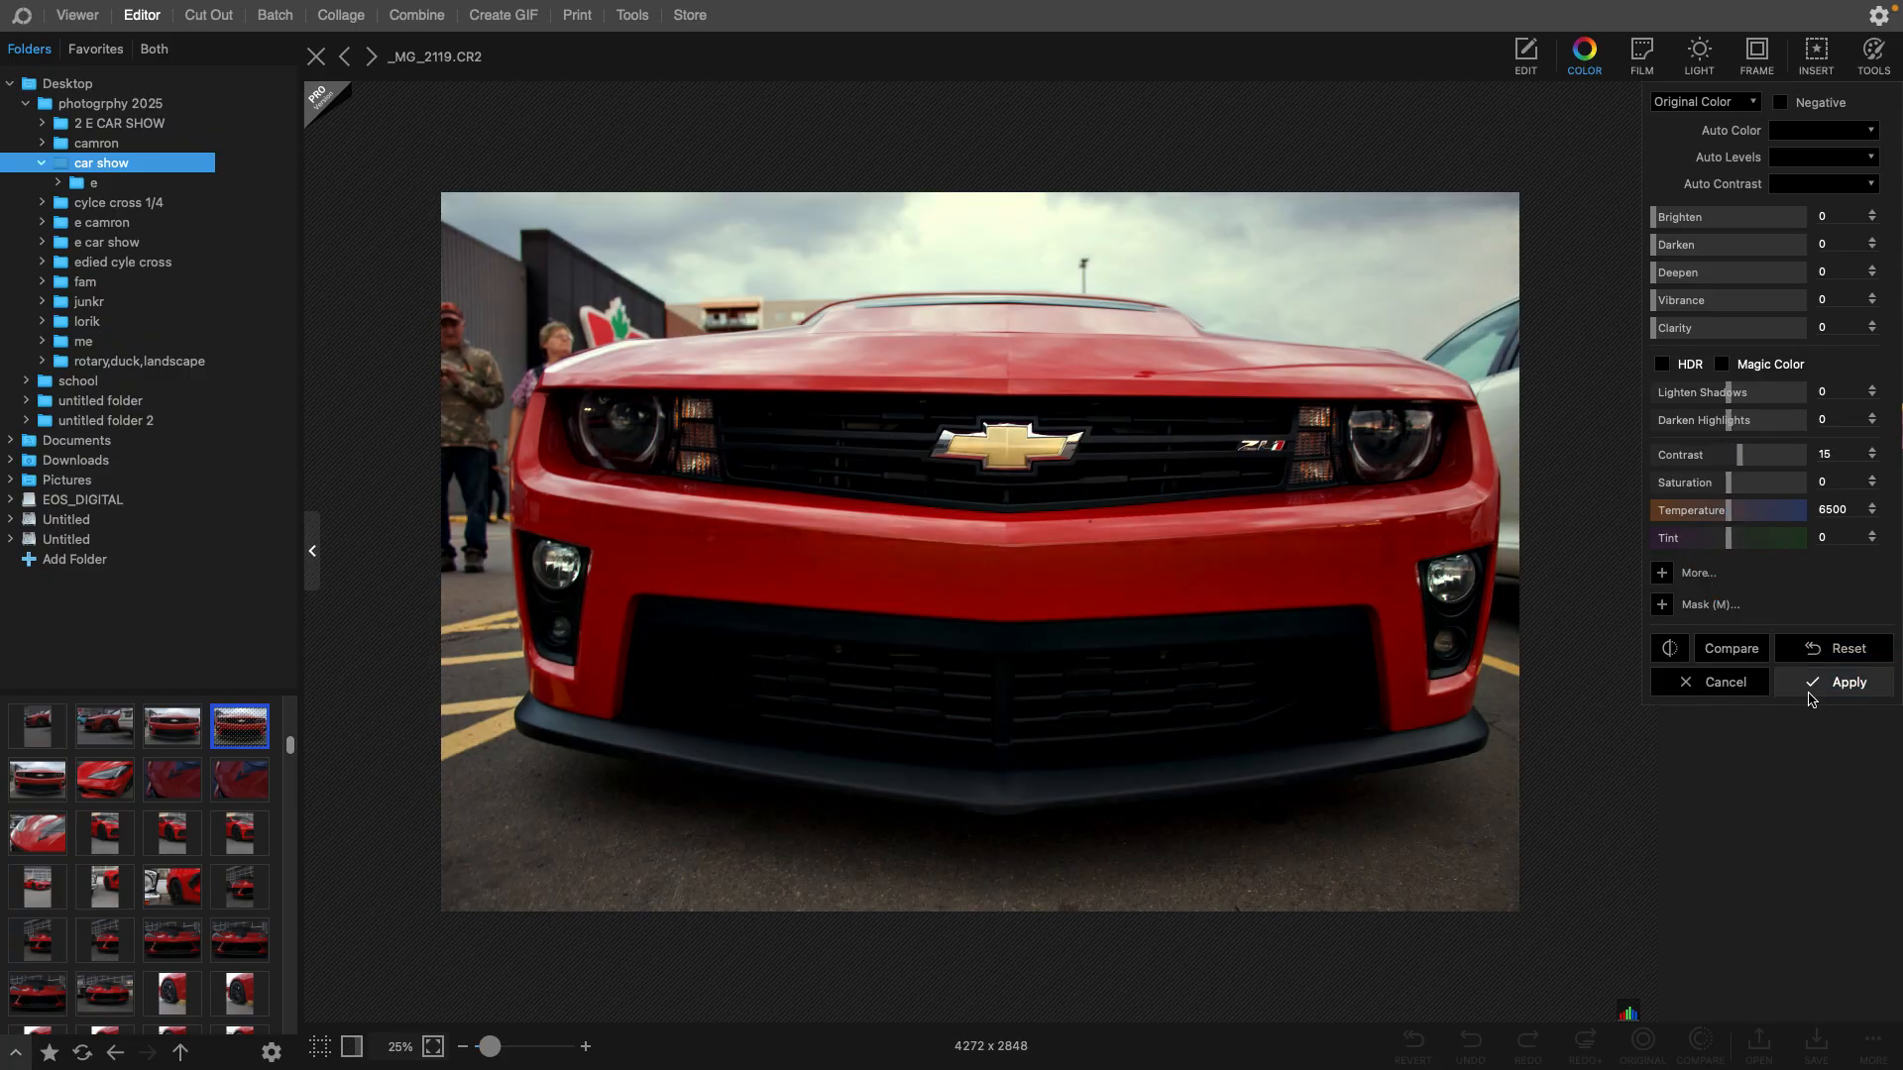
pyautogui.click(1838, 682)
# - Compare the contrast-adjusted red Chevrolet photo repeatedly with its earlier and original versions
pyautogui.click(1701, 1056)
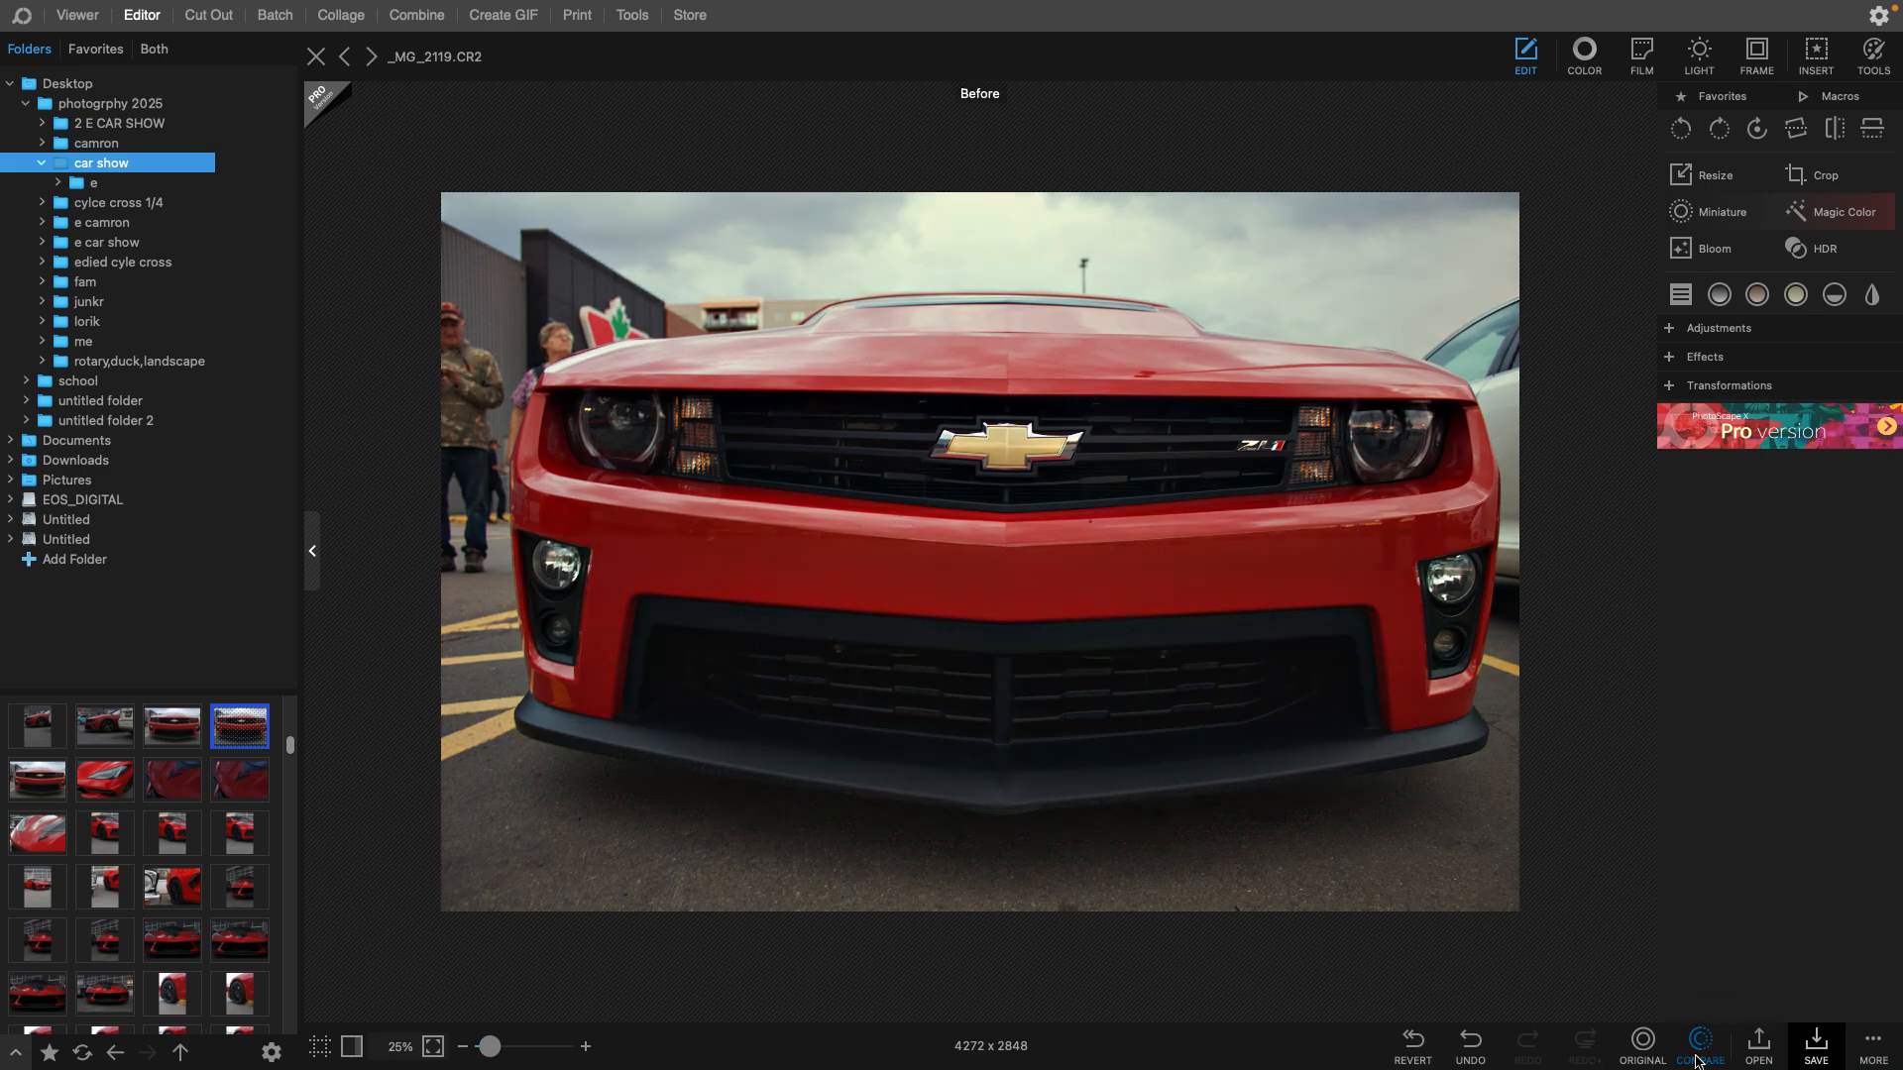
pyautogui.click(1630, 1051)
pyautogui.click(1631, 1050)
pyautogui.click(1721, 1049)
pyautogui.click(1720, 1053)
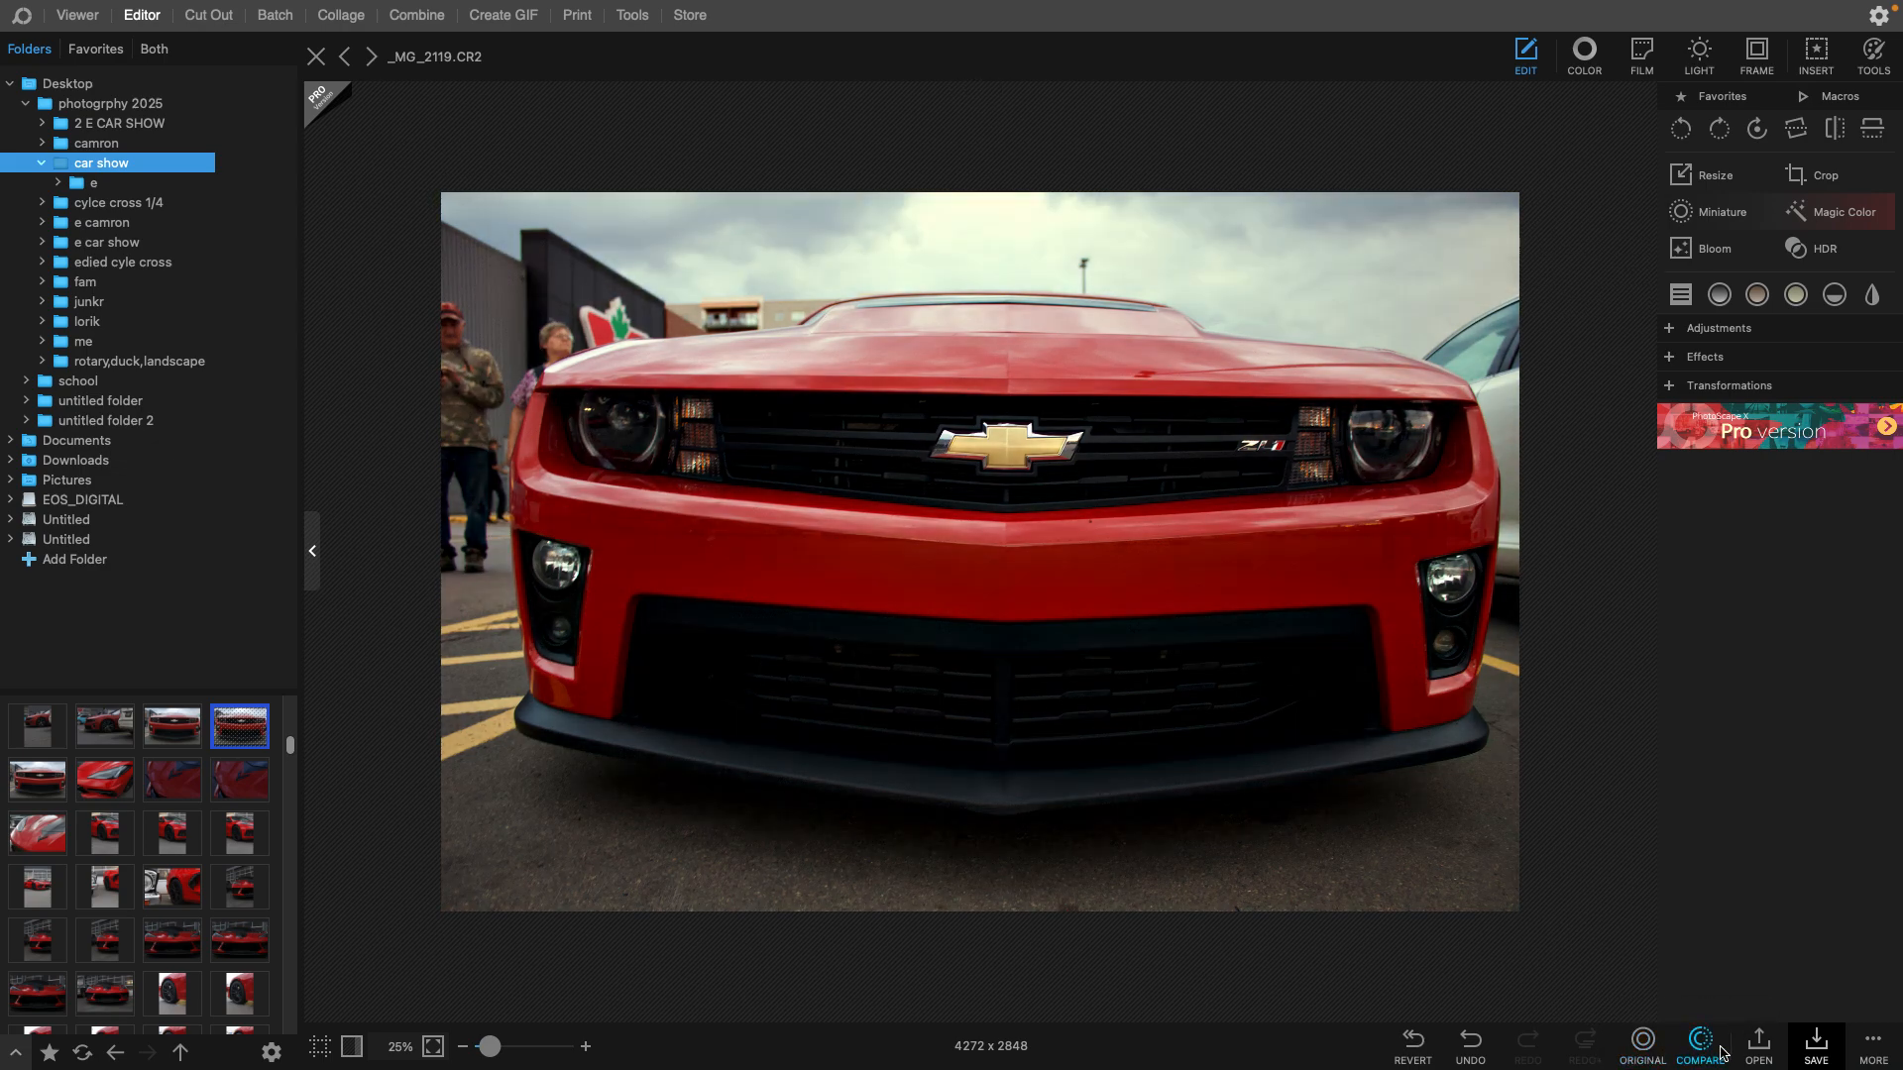
pyautogui.click(1720, 1053)
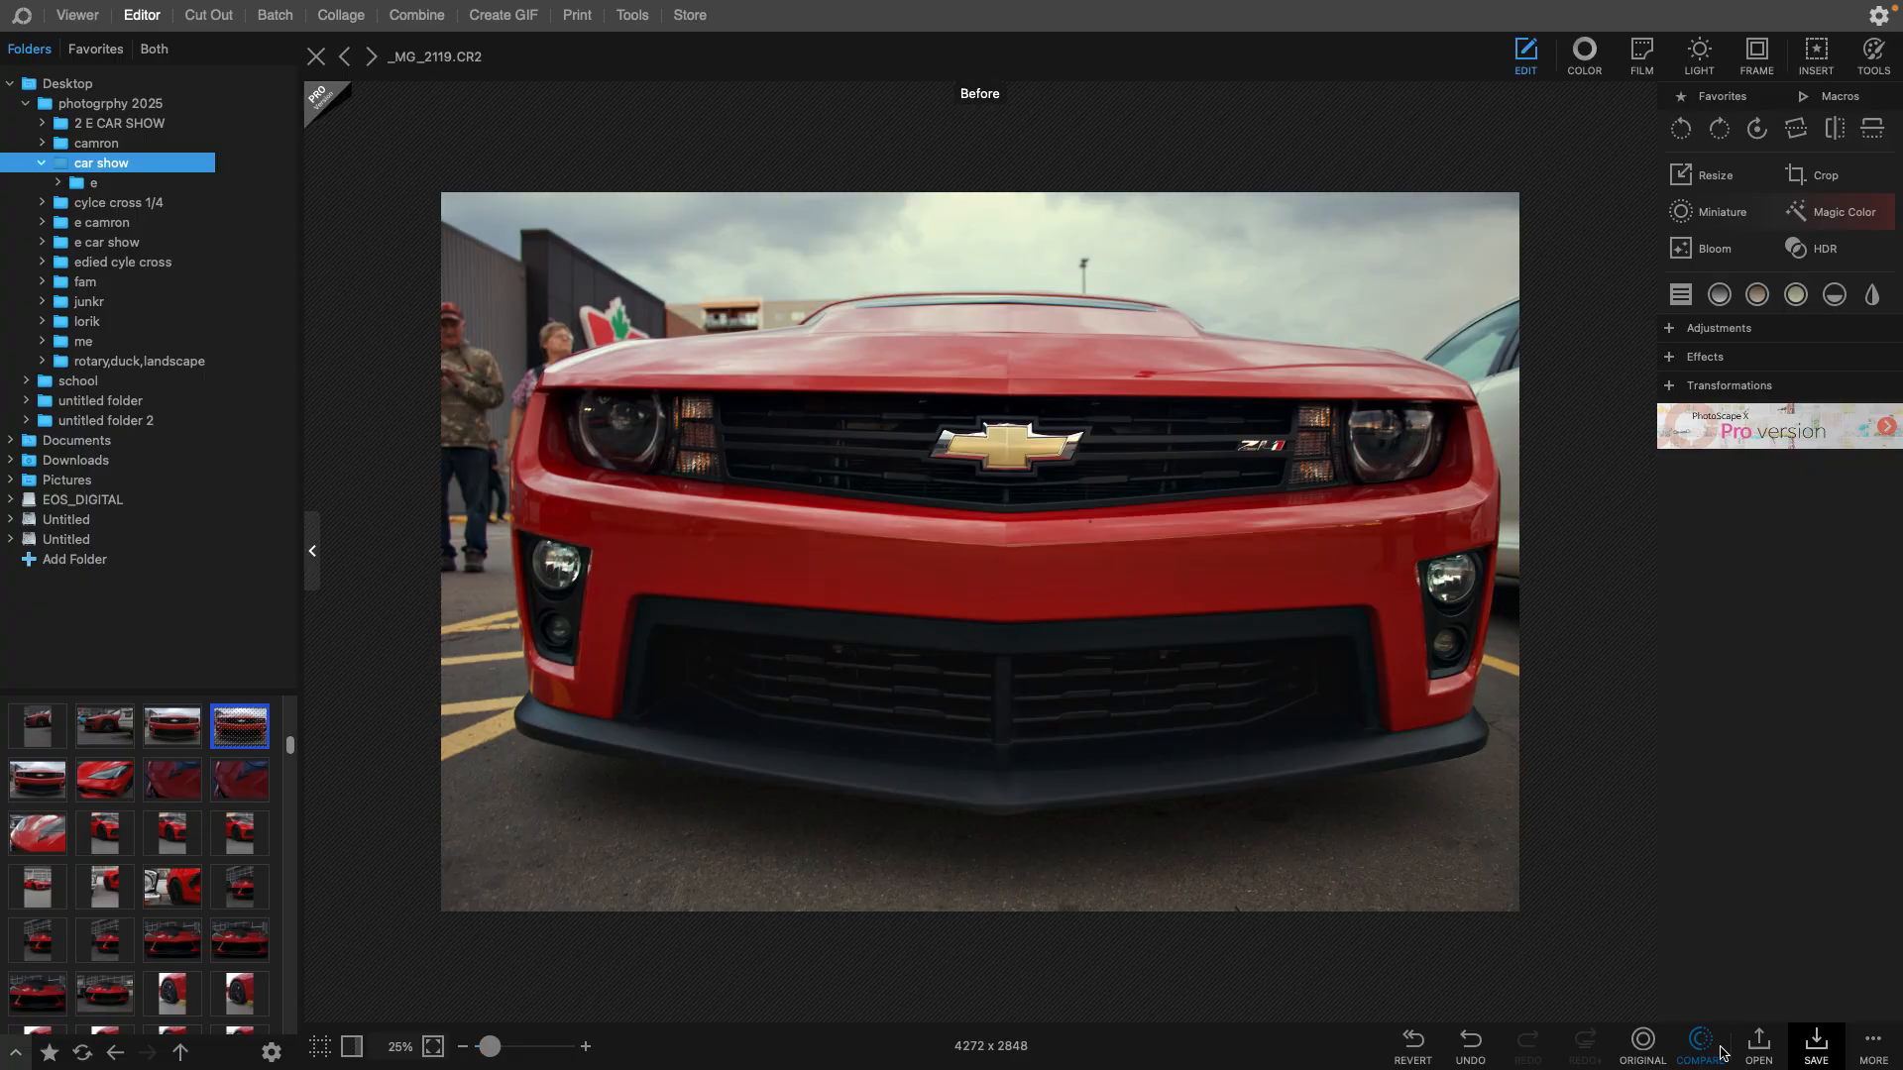
pyautogui.click(1721, 1053)
pyautogui.click(1720, 1053)
pyautogui.click(1720, 1052)
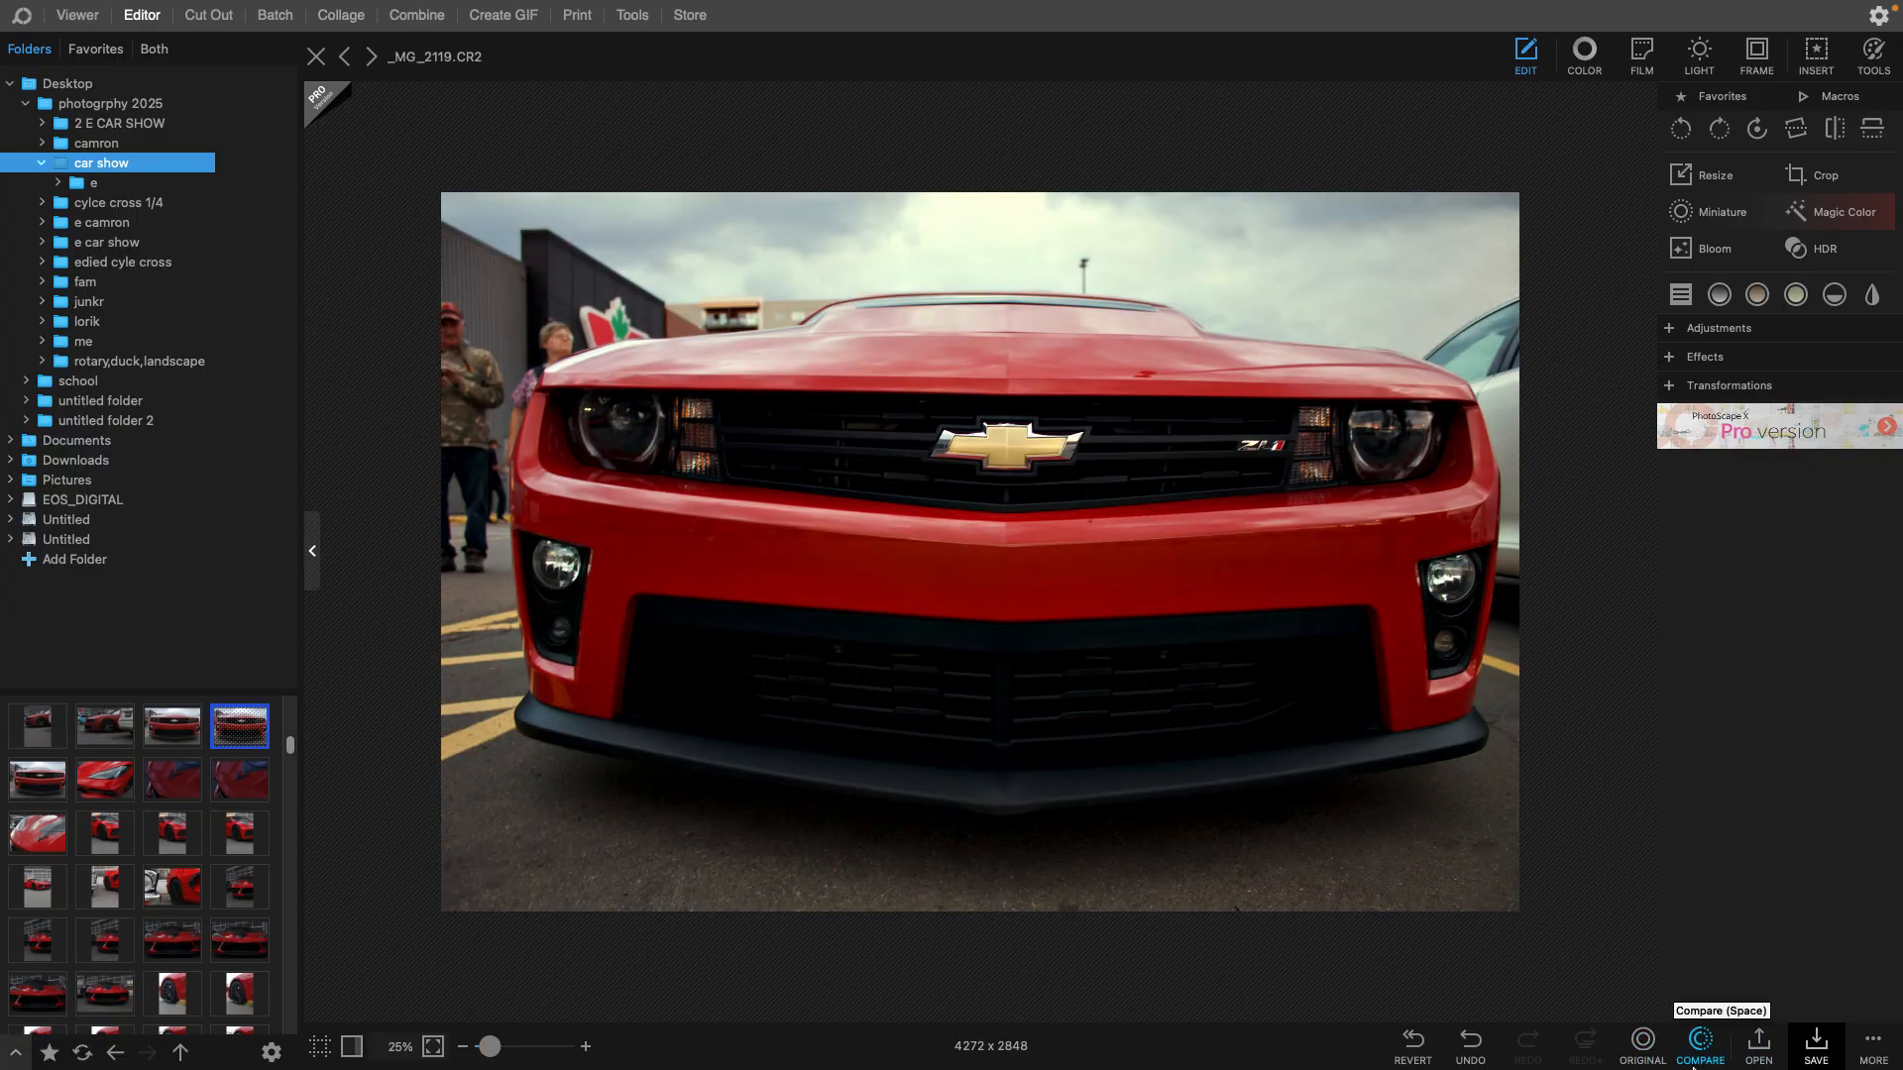
pyautogui.click(1696, 1059)
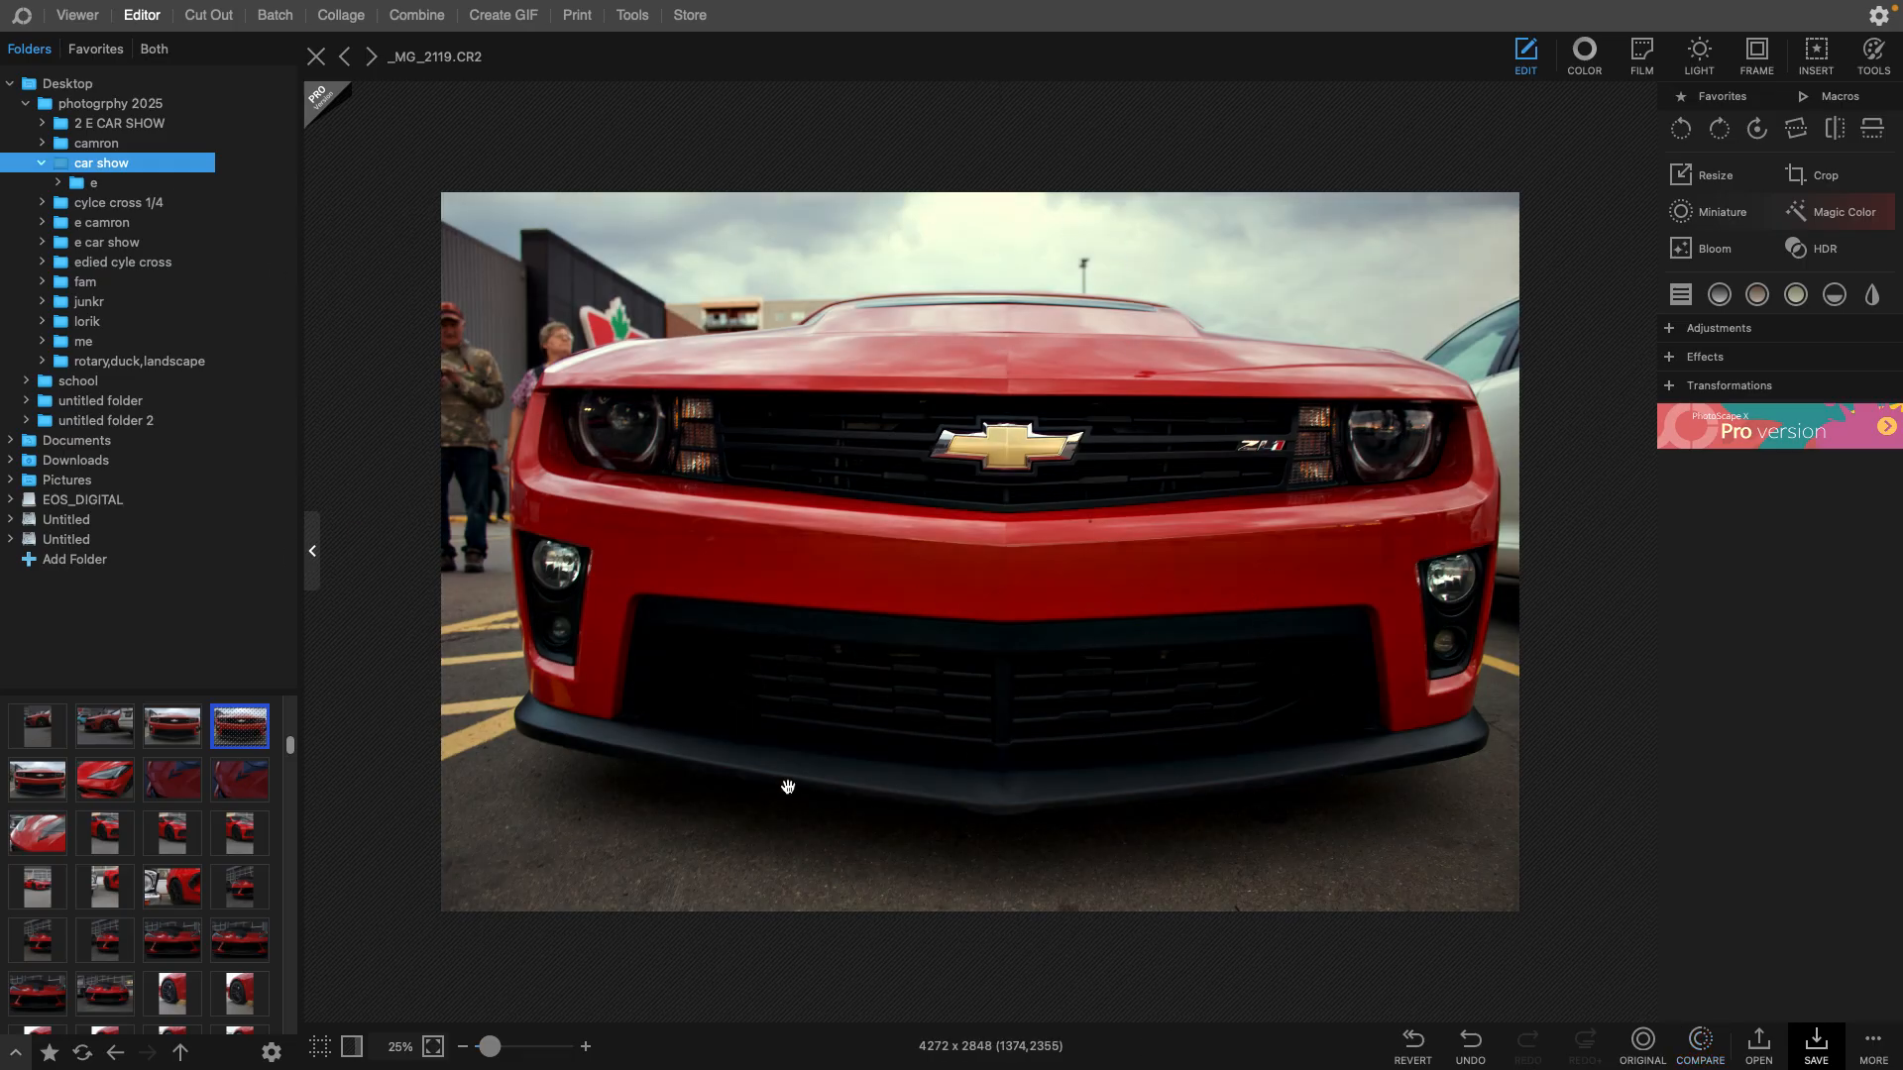
# - Move on to the following photo and save the edited red Chevrolet photo as the new JPEG _MG_2119 in the e folder
pyautogui.click(371, 57)
pyautogui.click(1048, 525)
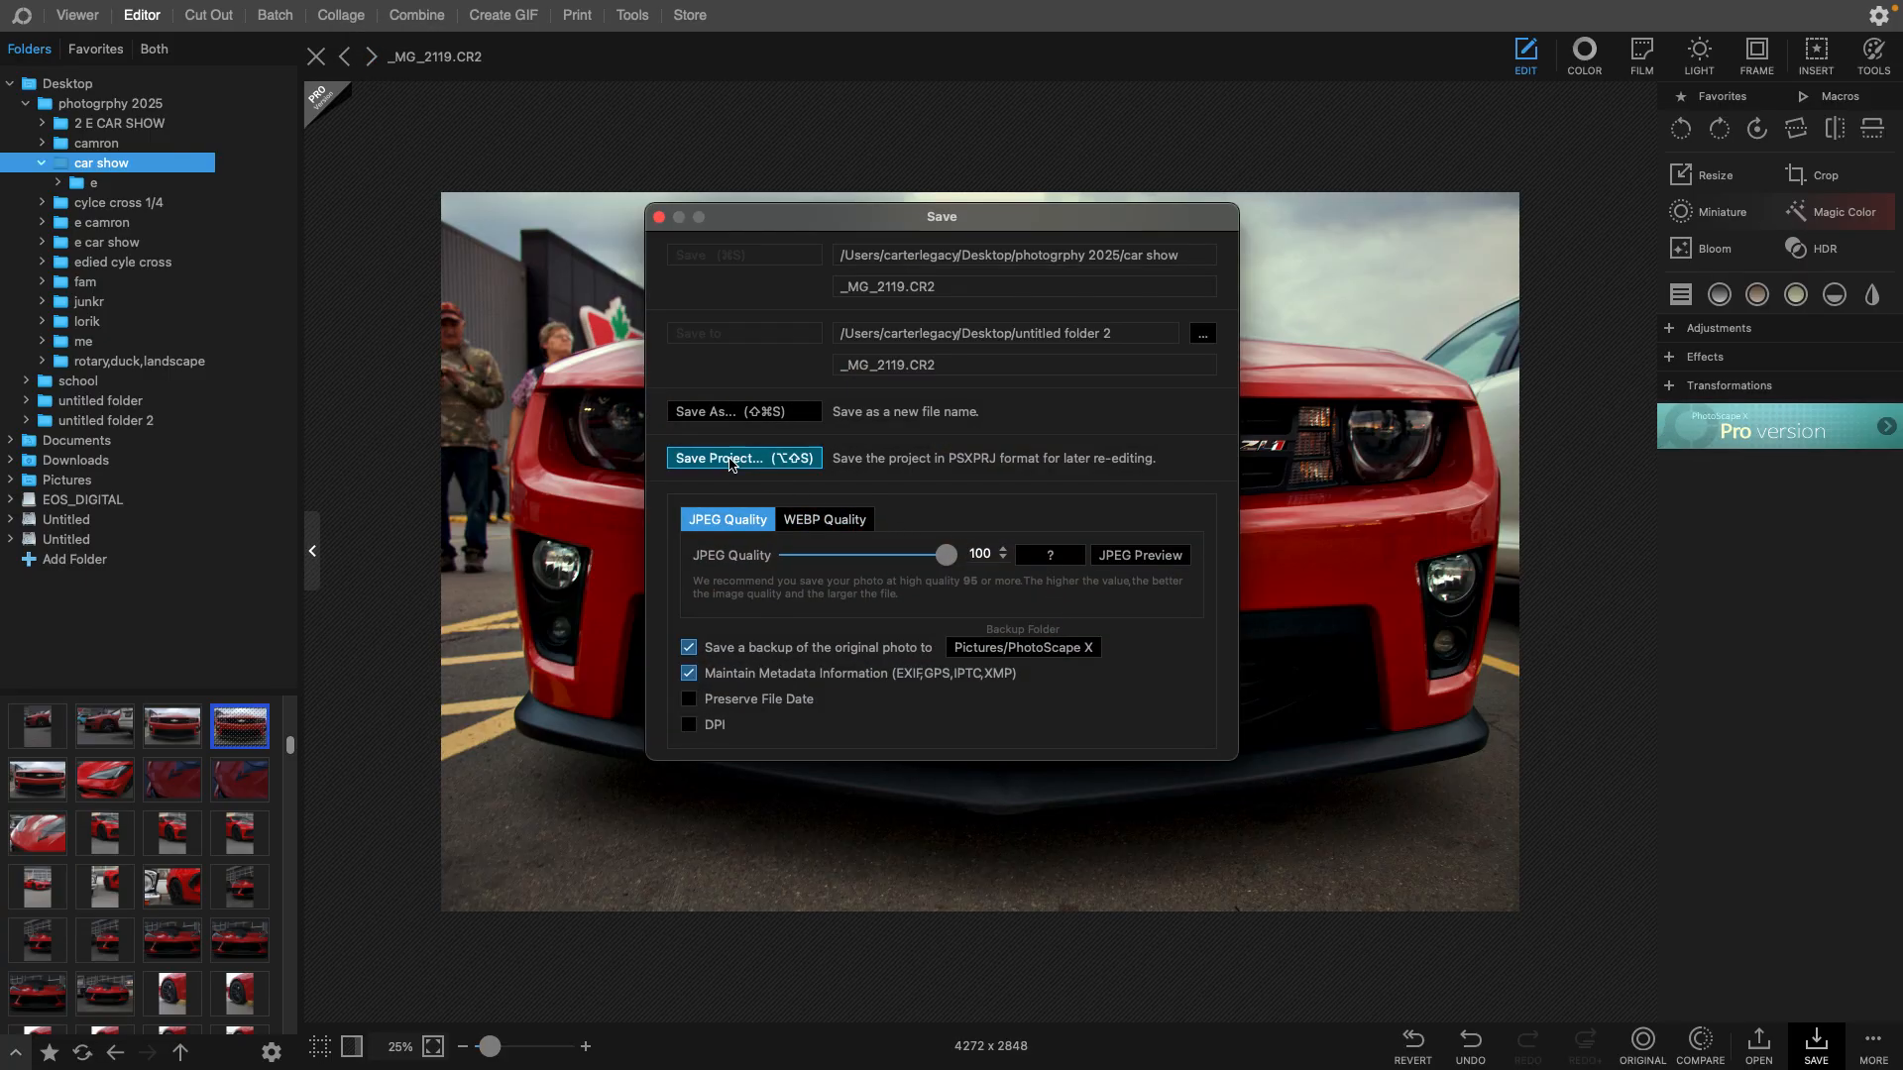
pyautogui.click(717, 433)
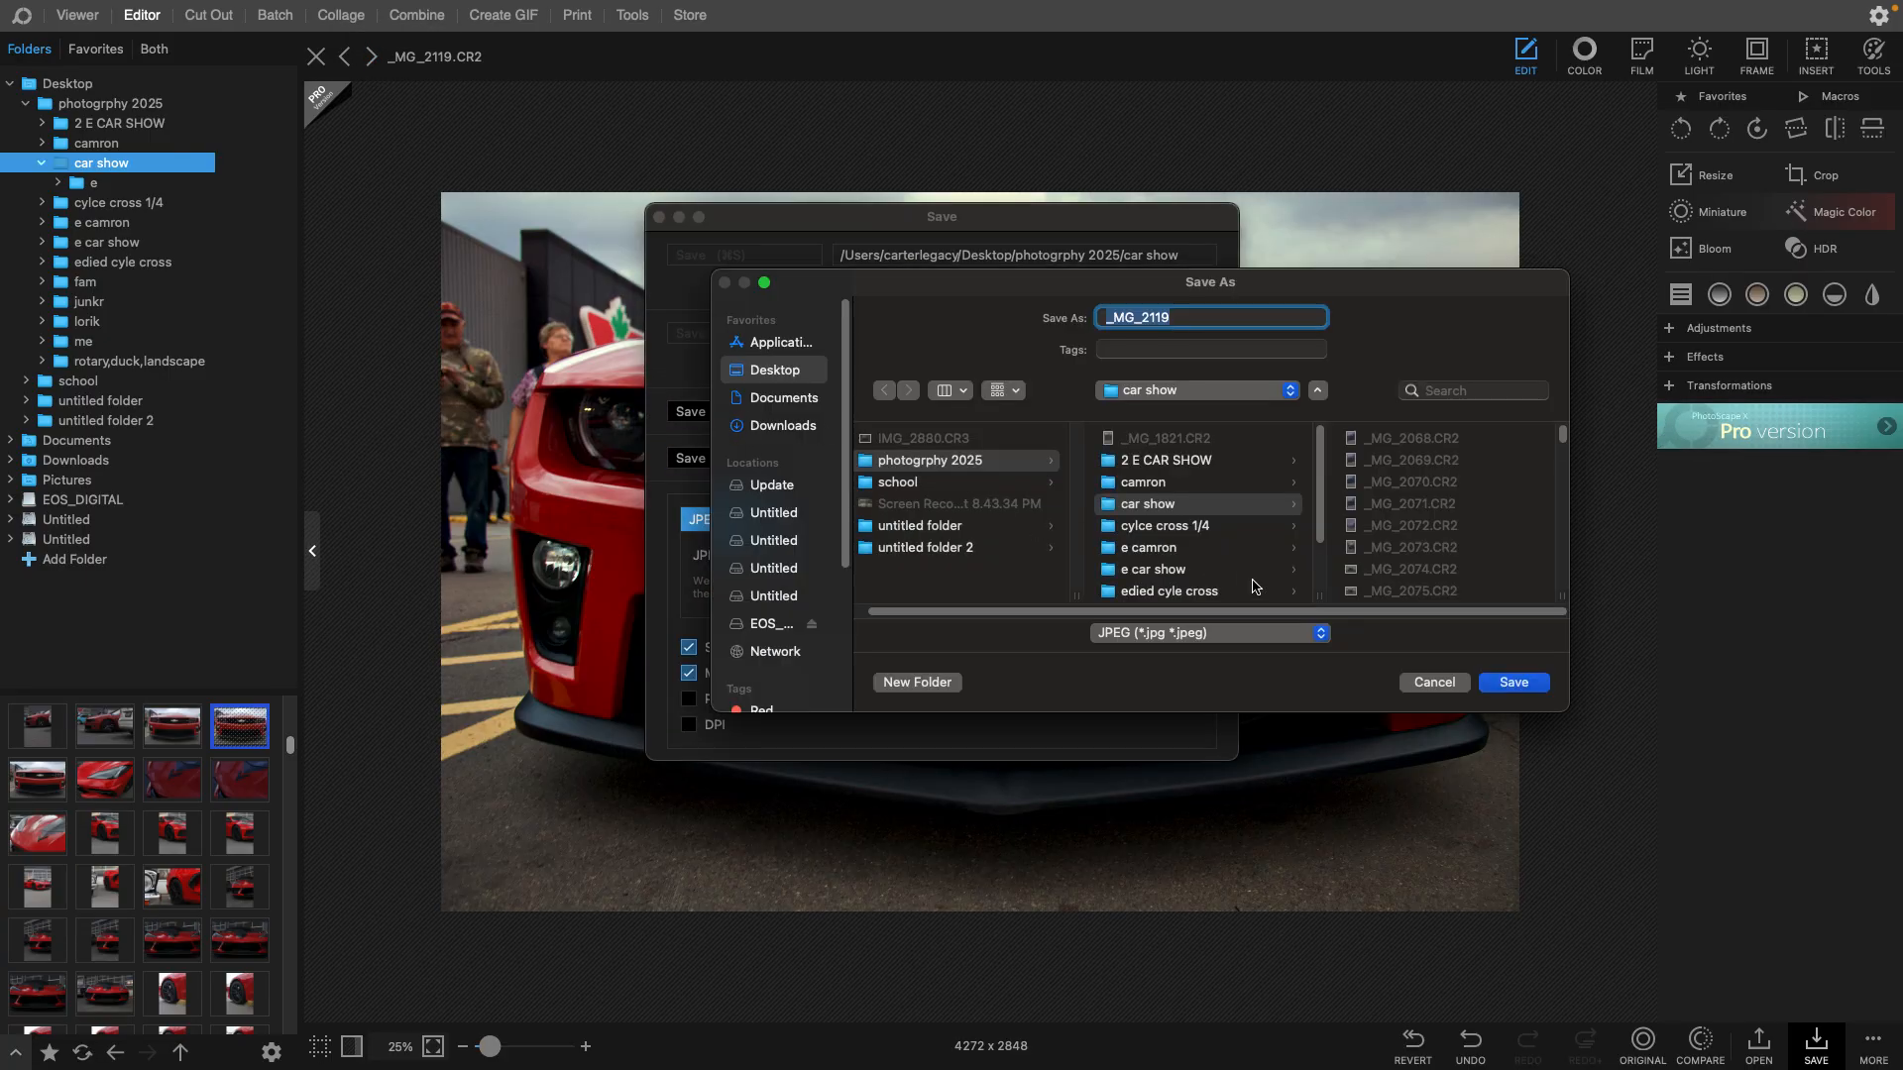
pyautogui.moveTo(1563, 436); pyautogui.dragTo(1565, 619)
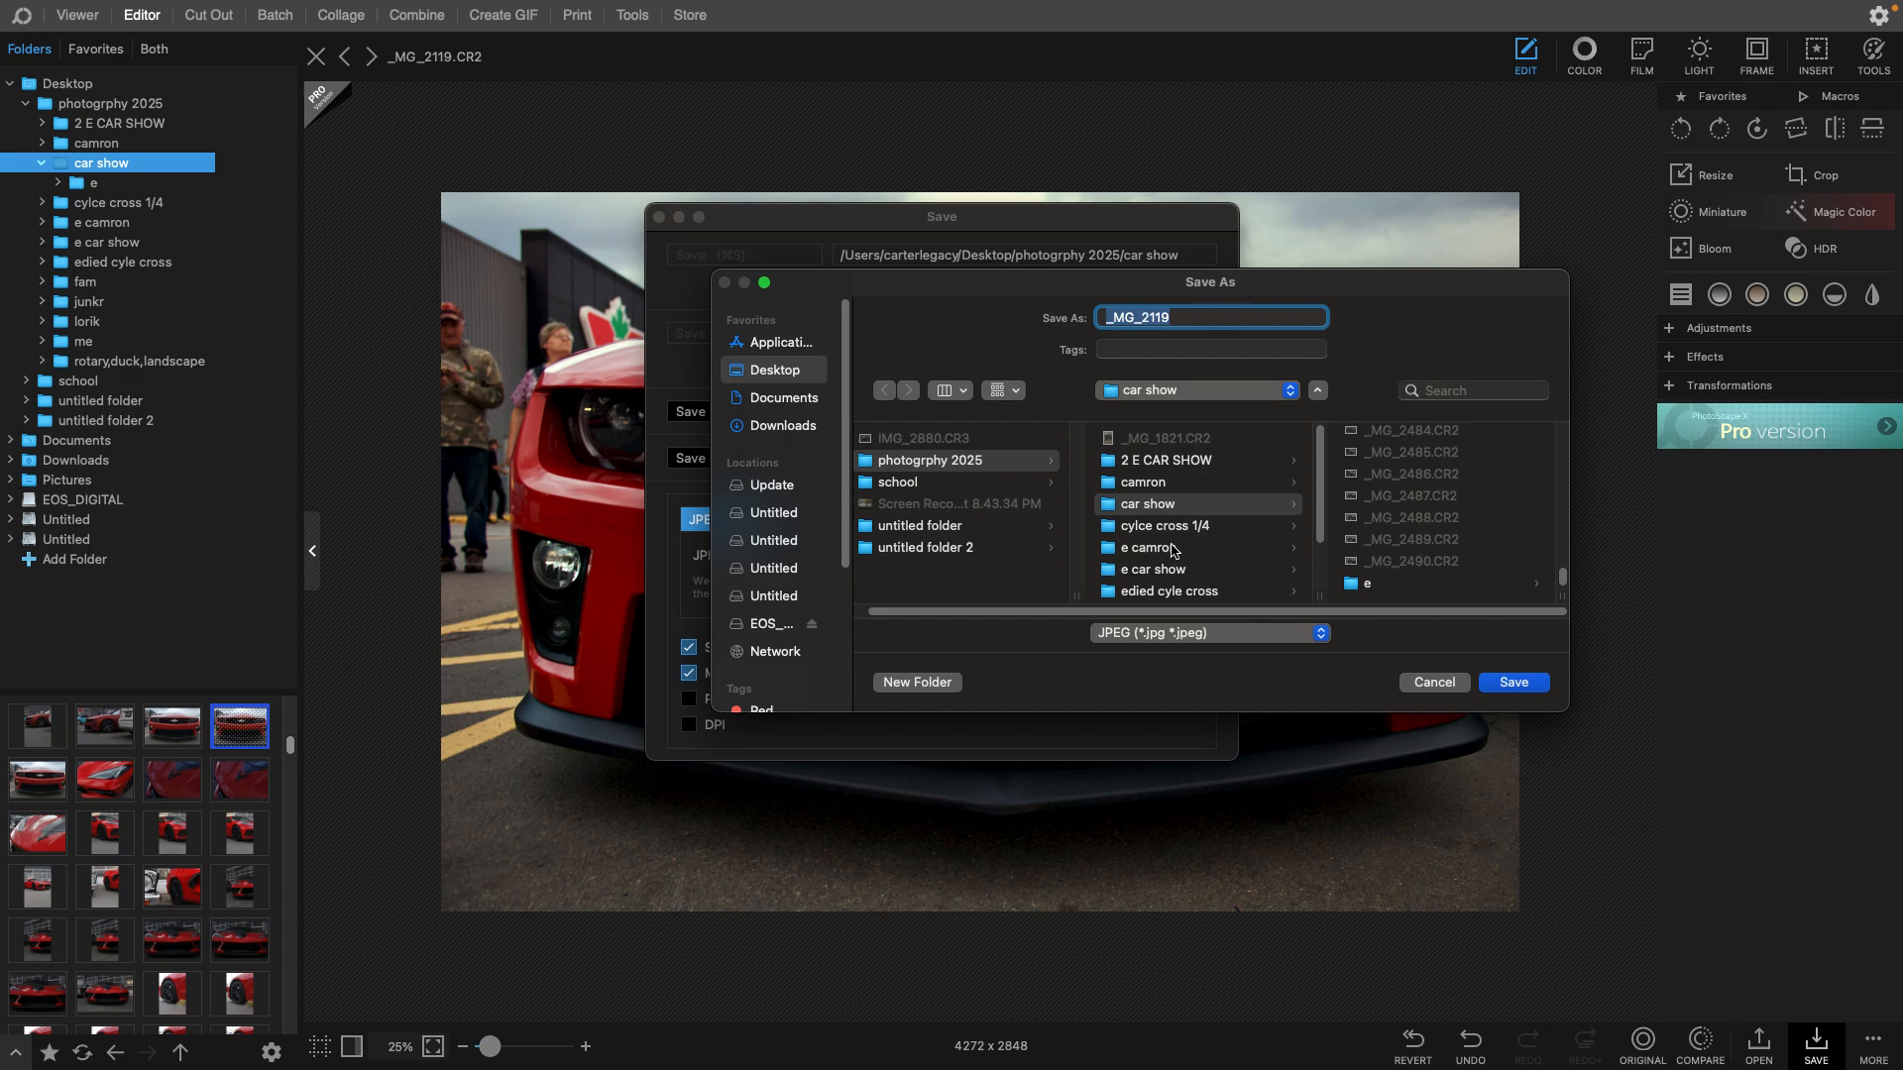
pyautogui.click(1364, 585)
pyautogui.click(1513, 683)
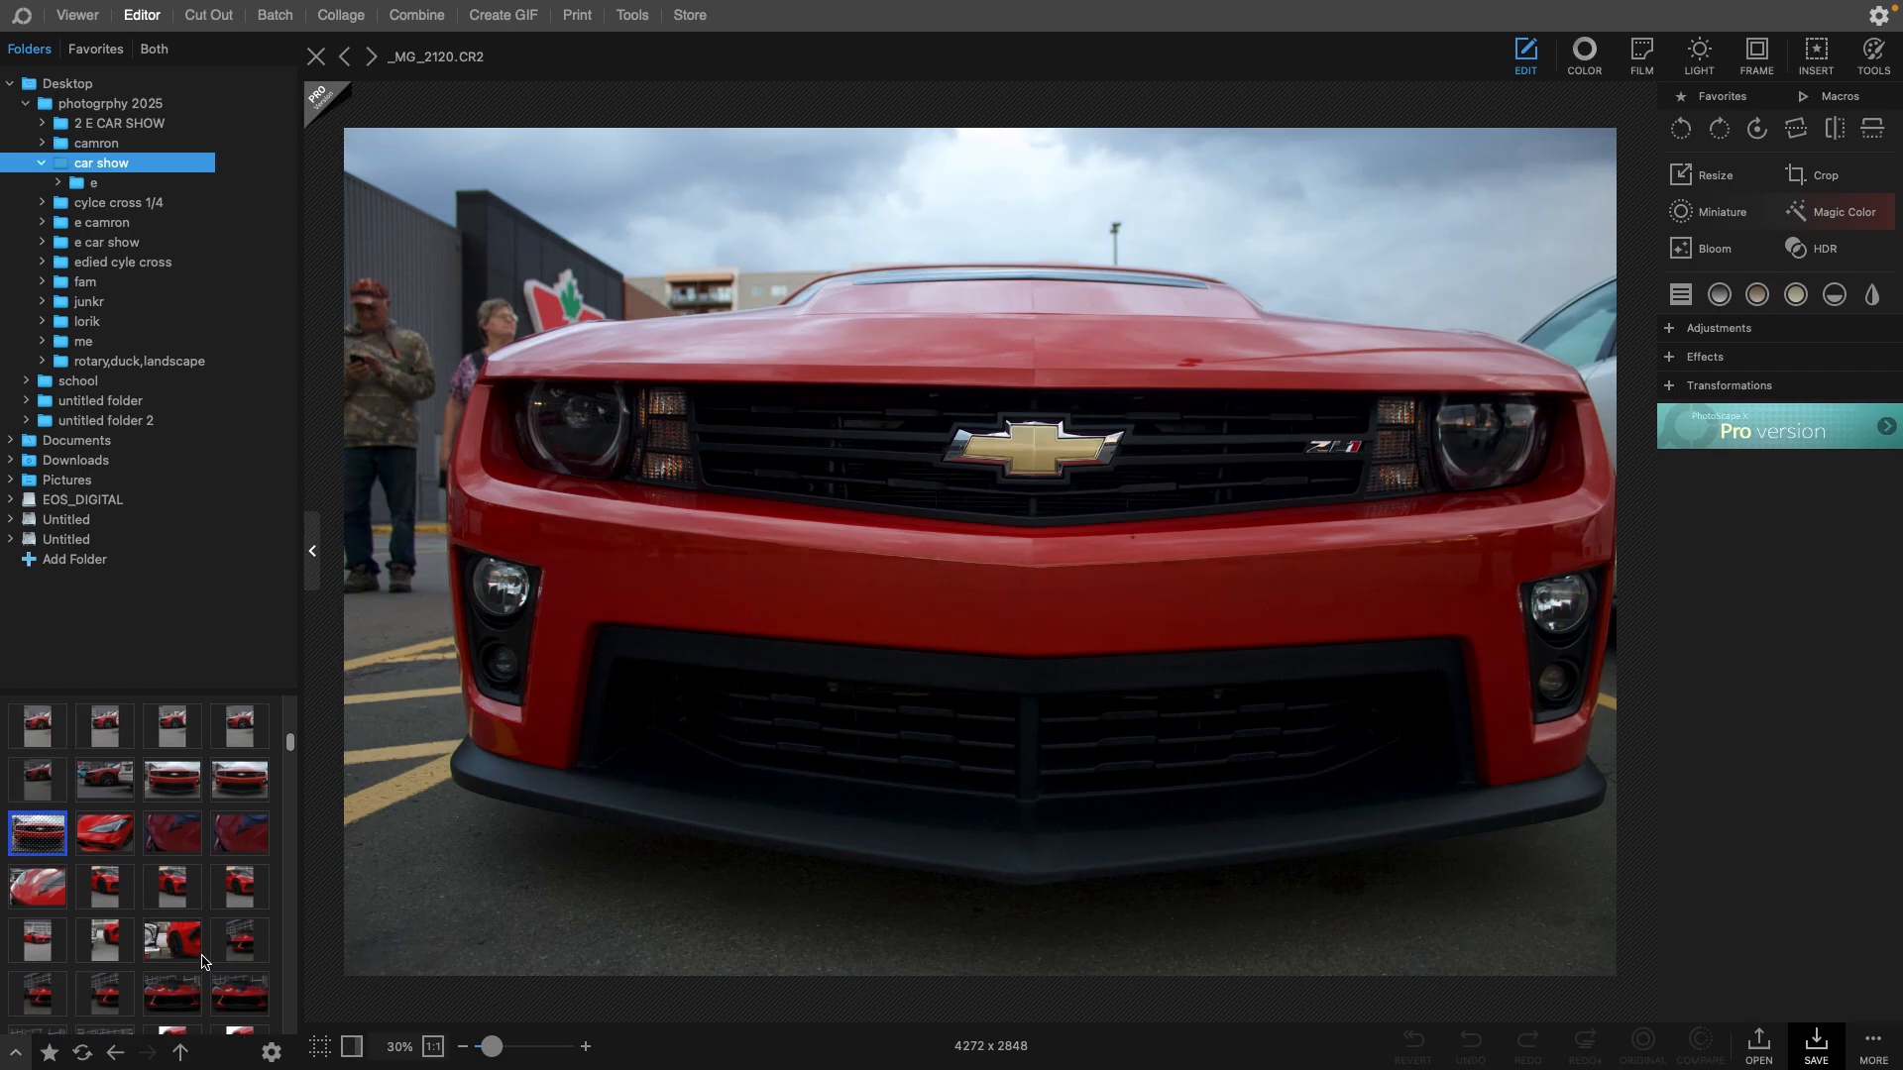
# - Look through the white Mercedes front-view photos in the car show folder and open _MG_2177.CR2
pyautogui.scroll(-3, 191, 927)
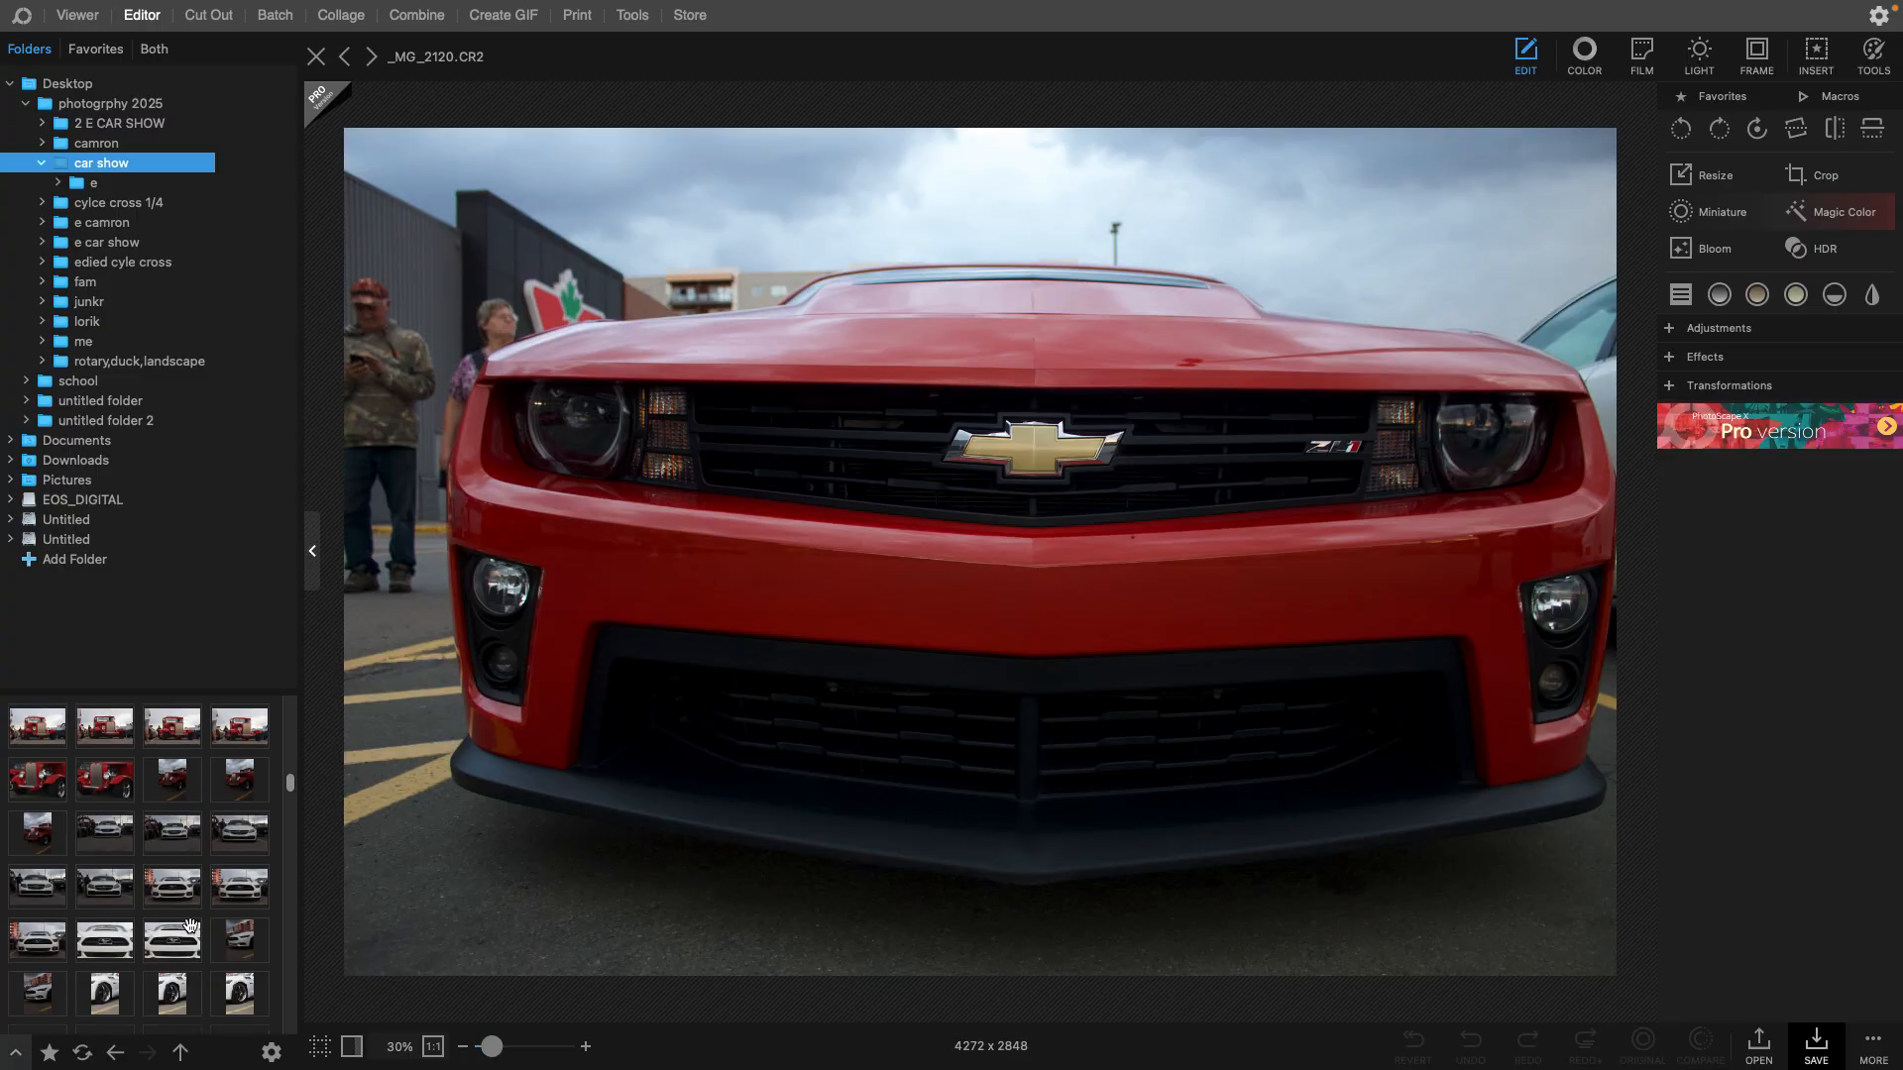
pyautogui.click(239, 886)
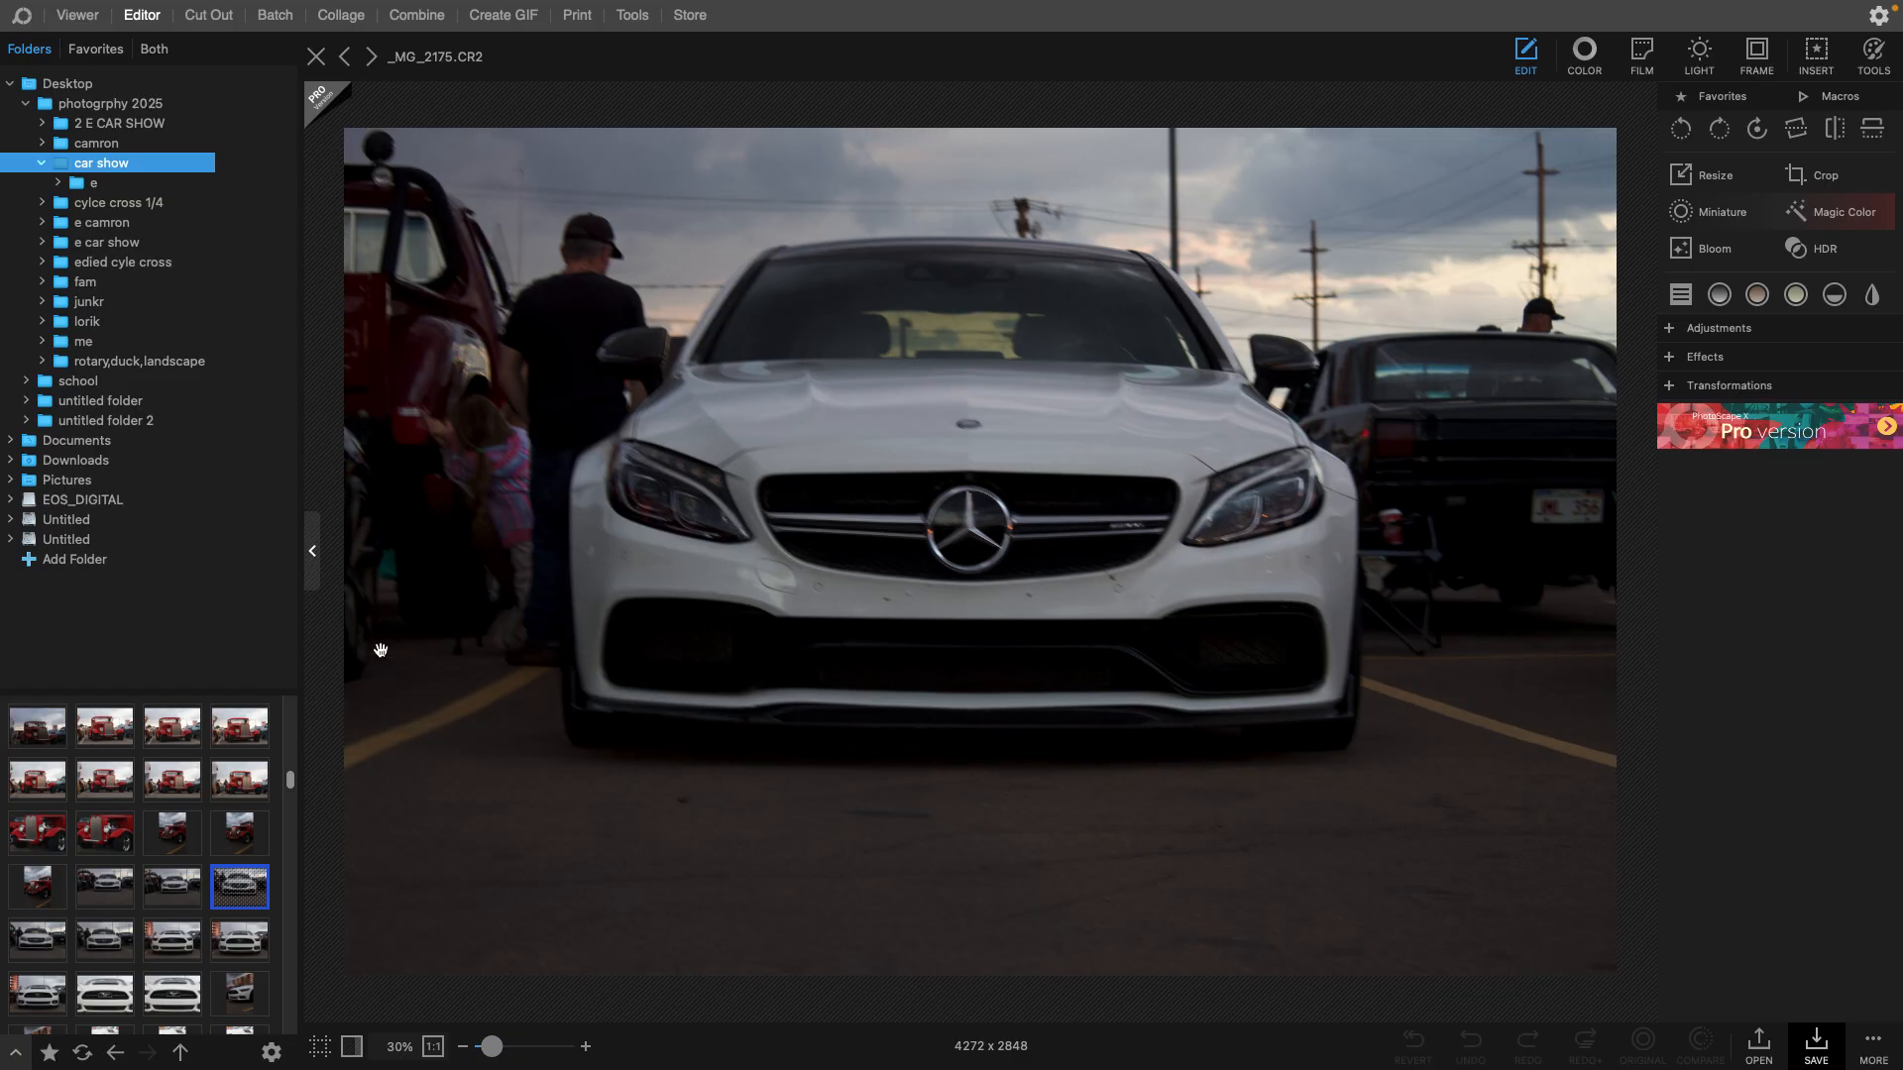
pyautogui.click(146, 886)
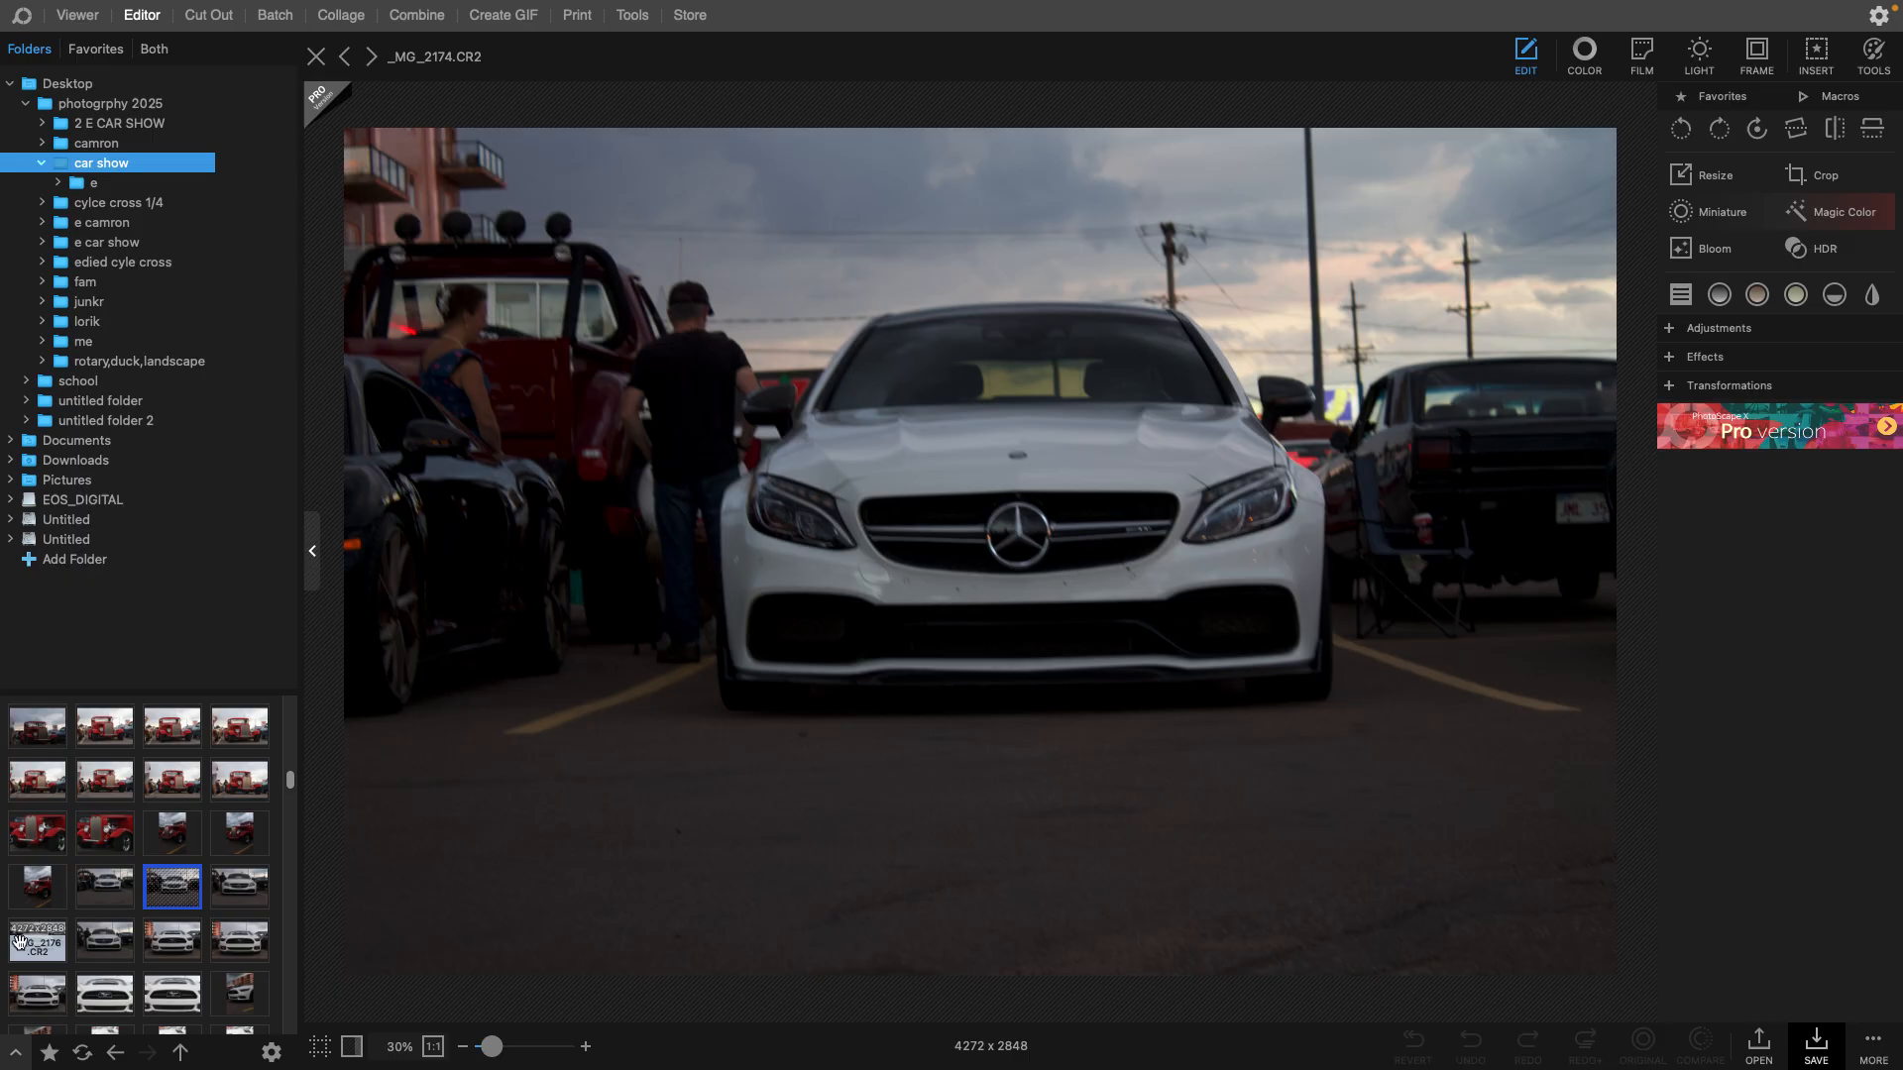
pyautogui.click(103, 869)
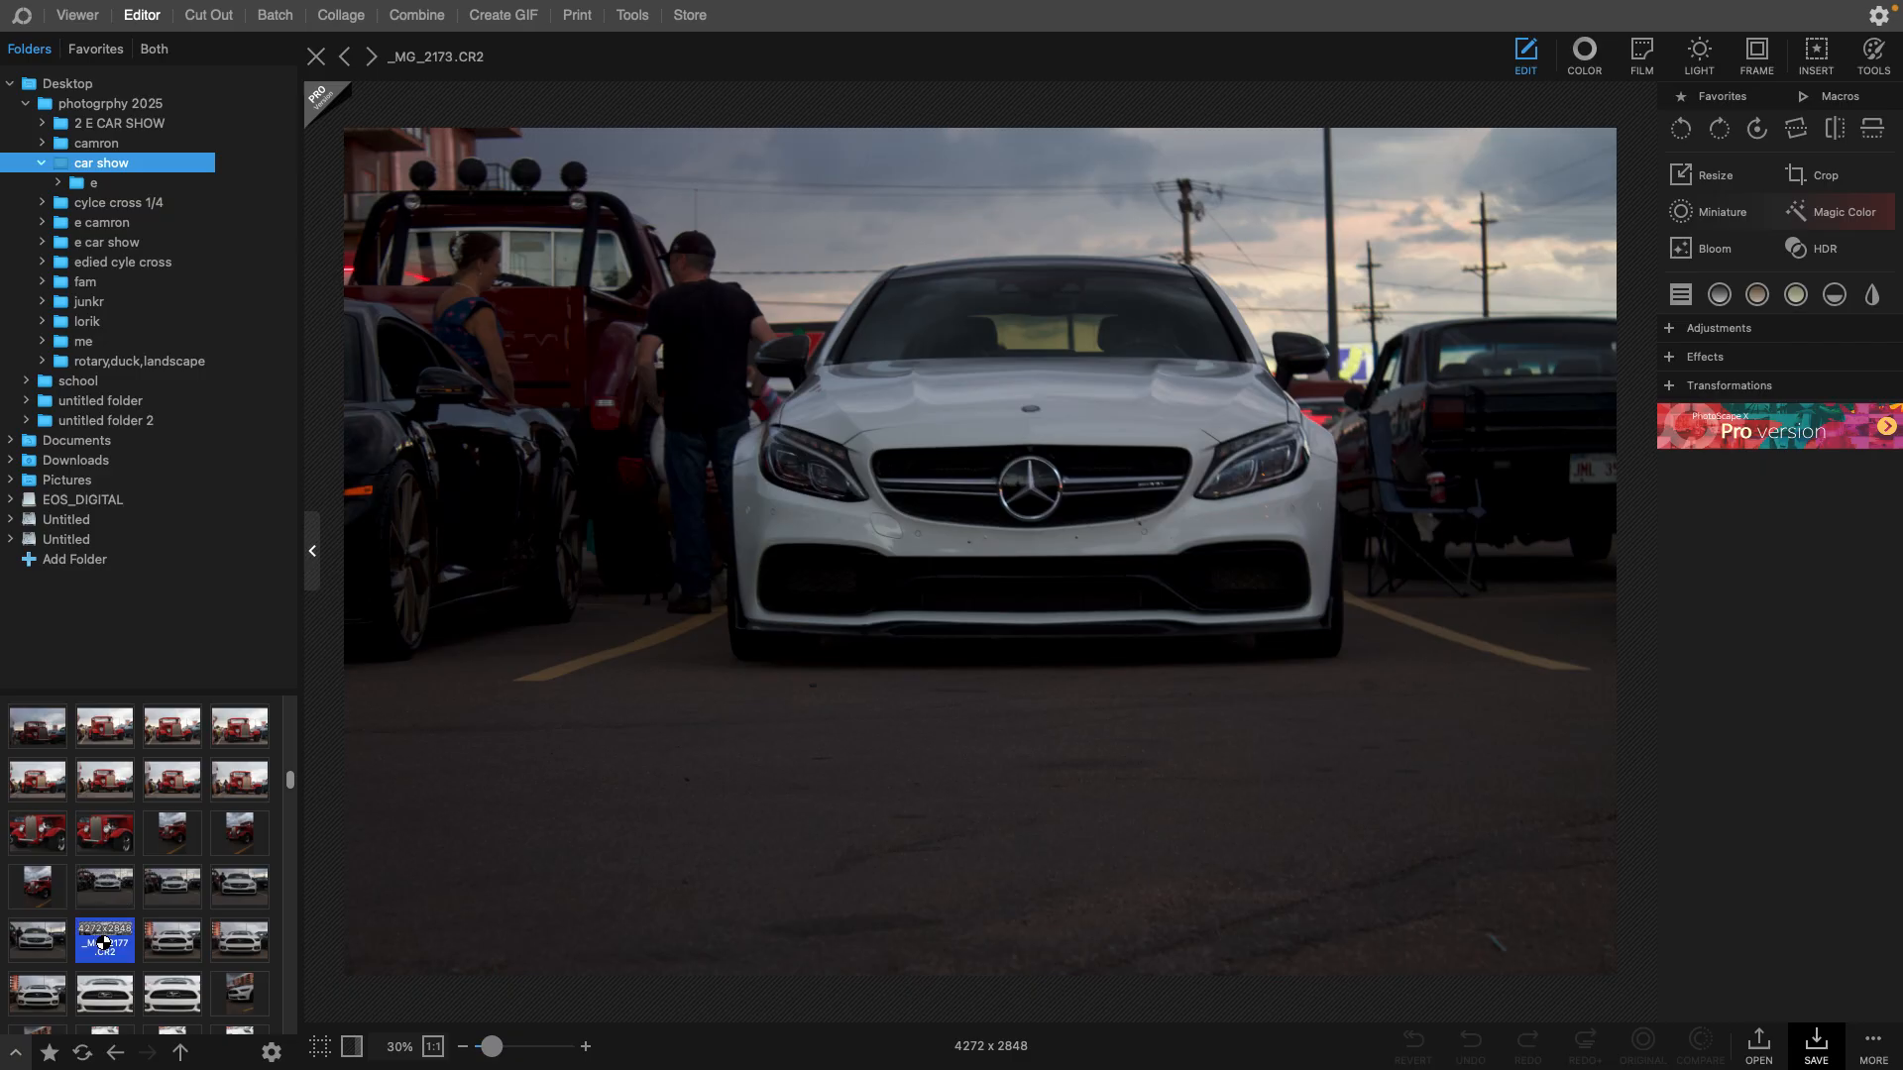
pyautogui.click(104, 942)
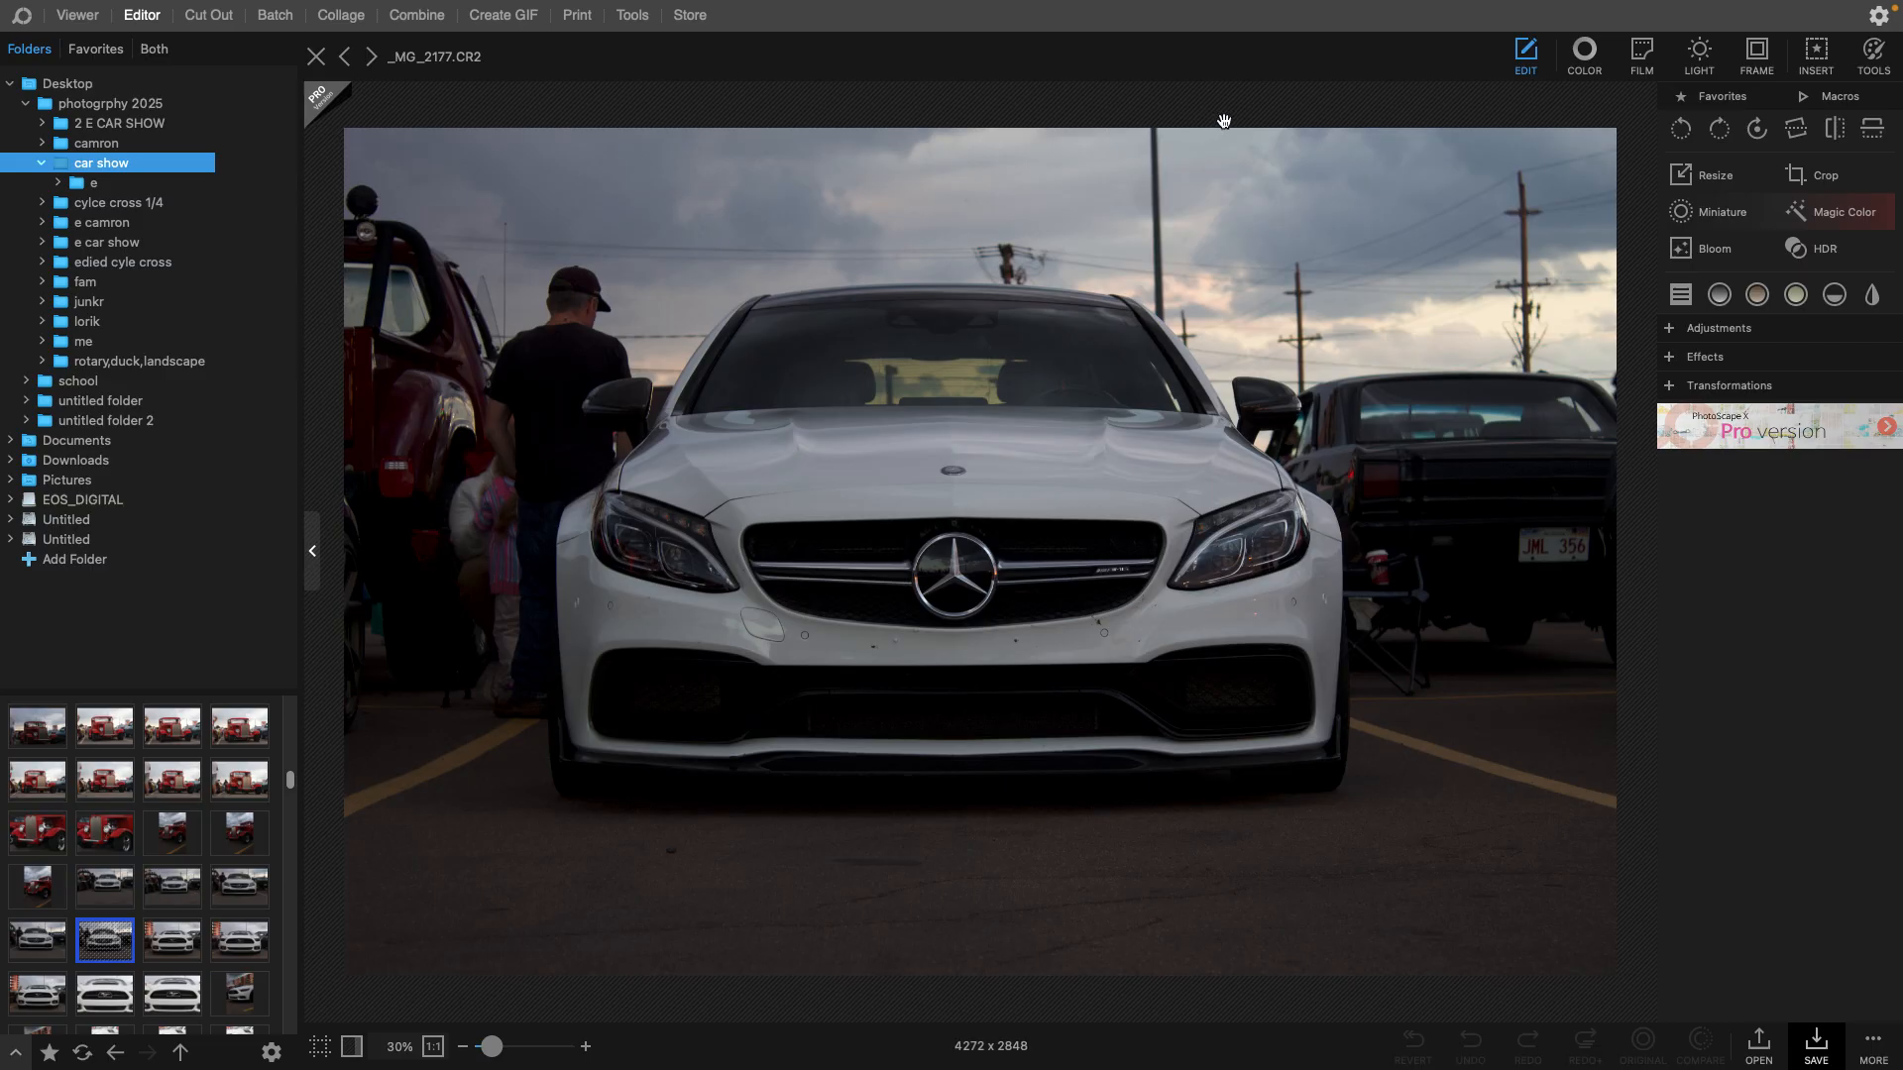
# - Set Brighten to 23, Clarity to 61 and Contrast to 14 for the white Mercedes photo, check the comparison and apply the adjustments
pyautogui.click(1584, 55)
pyautogui.click(1688, 216)
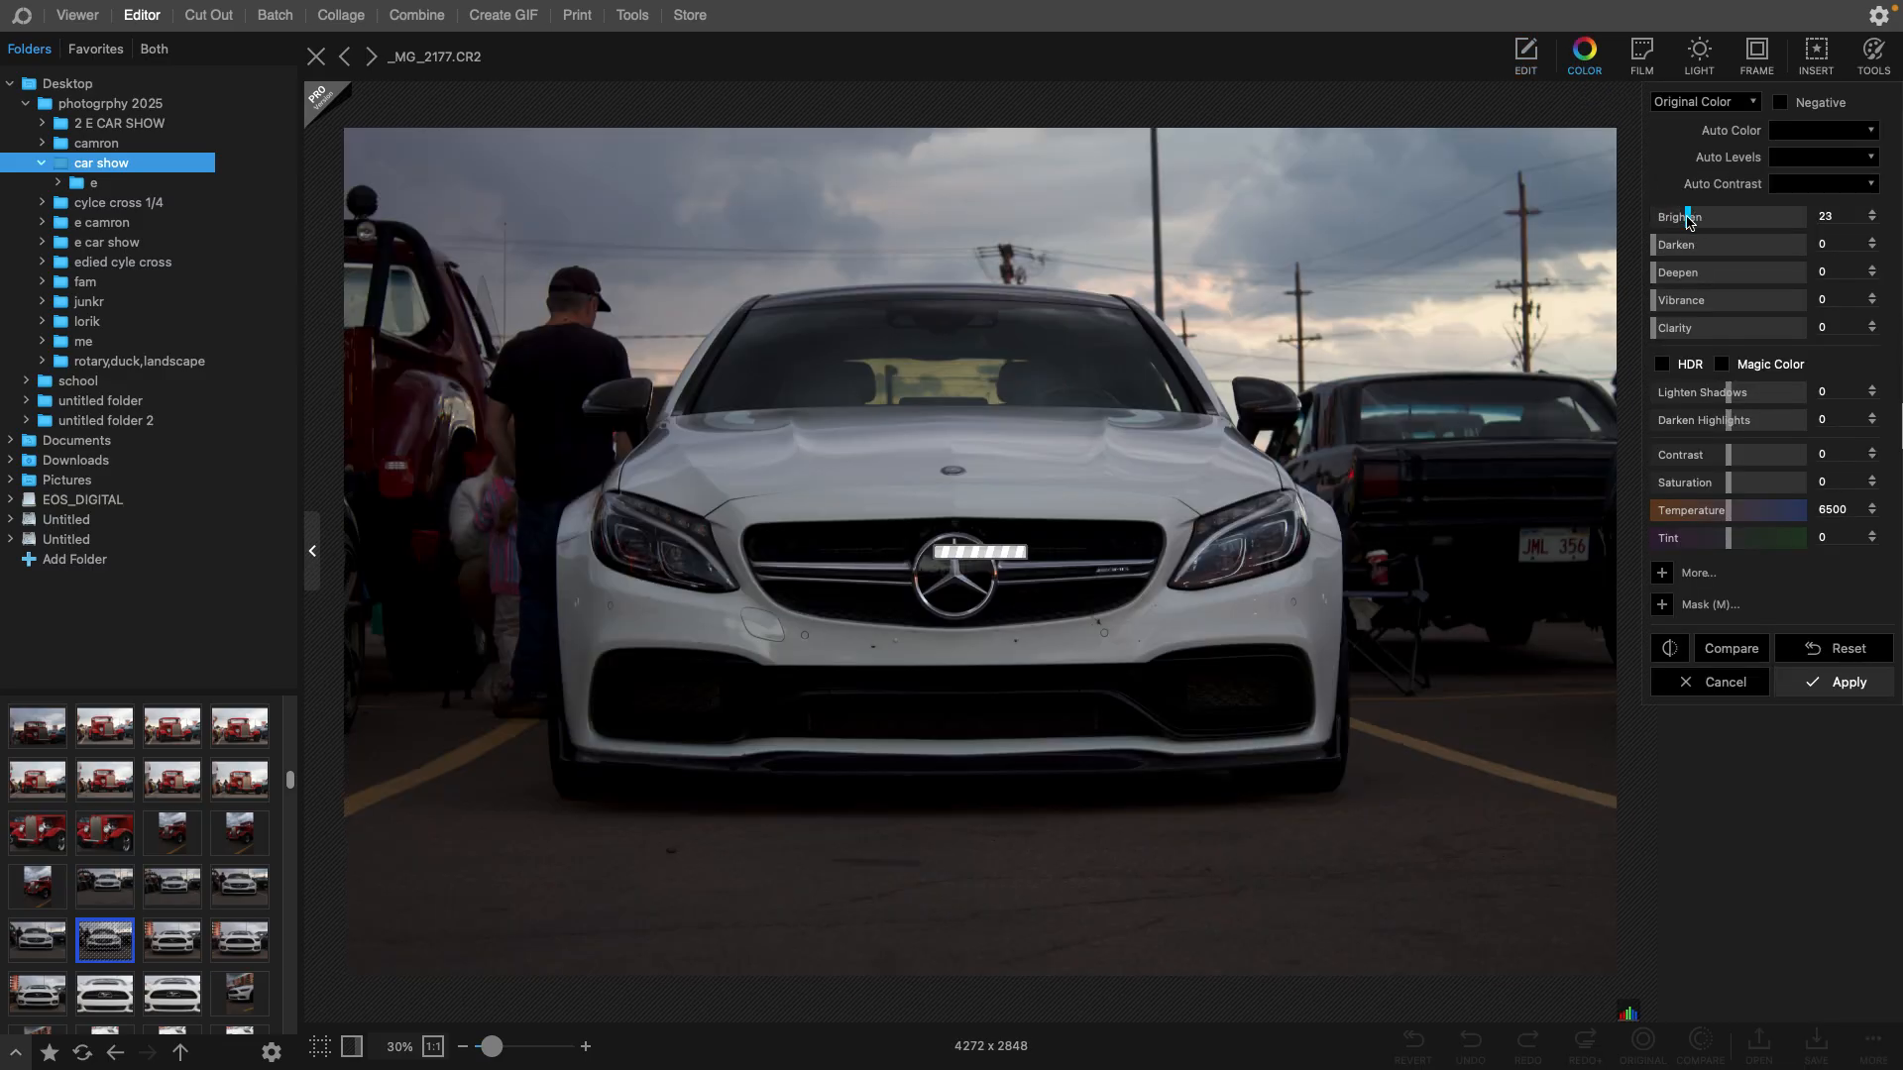
pyautogui.click(1745, 330)
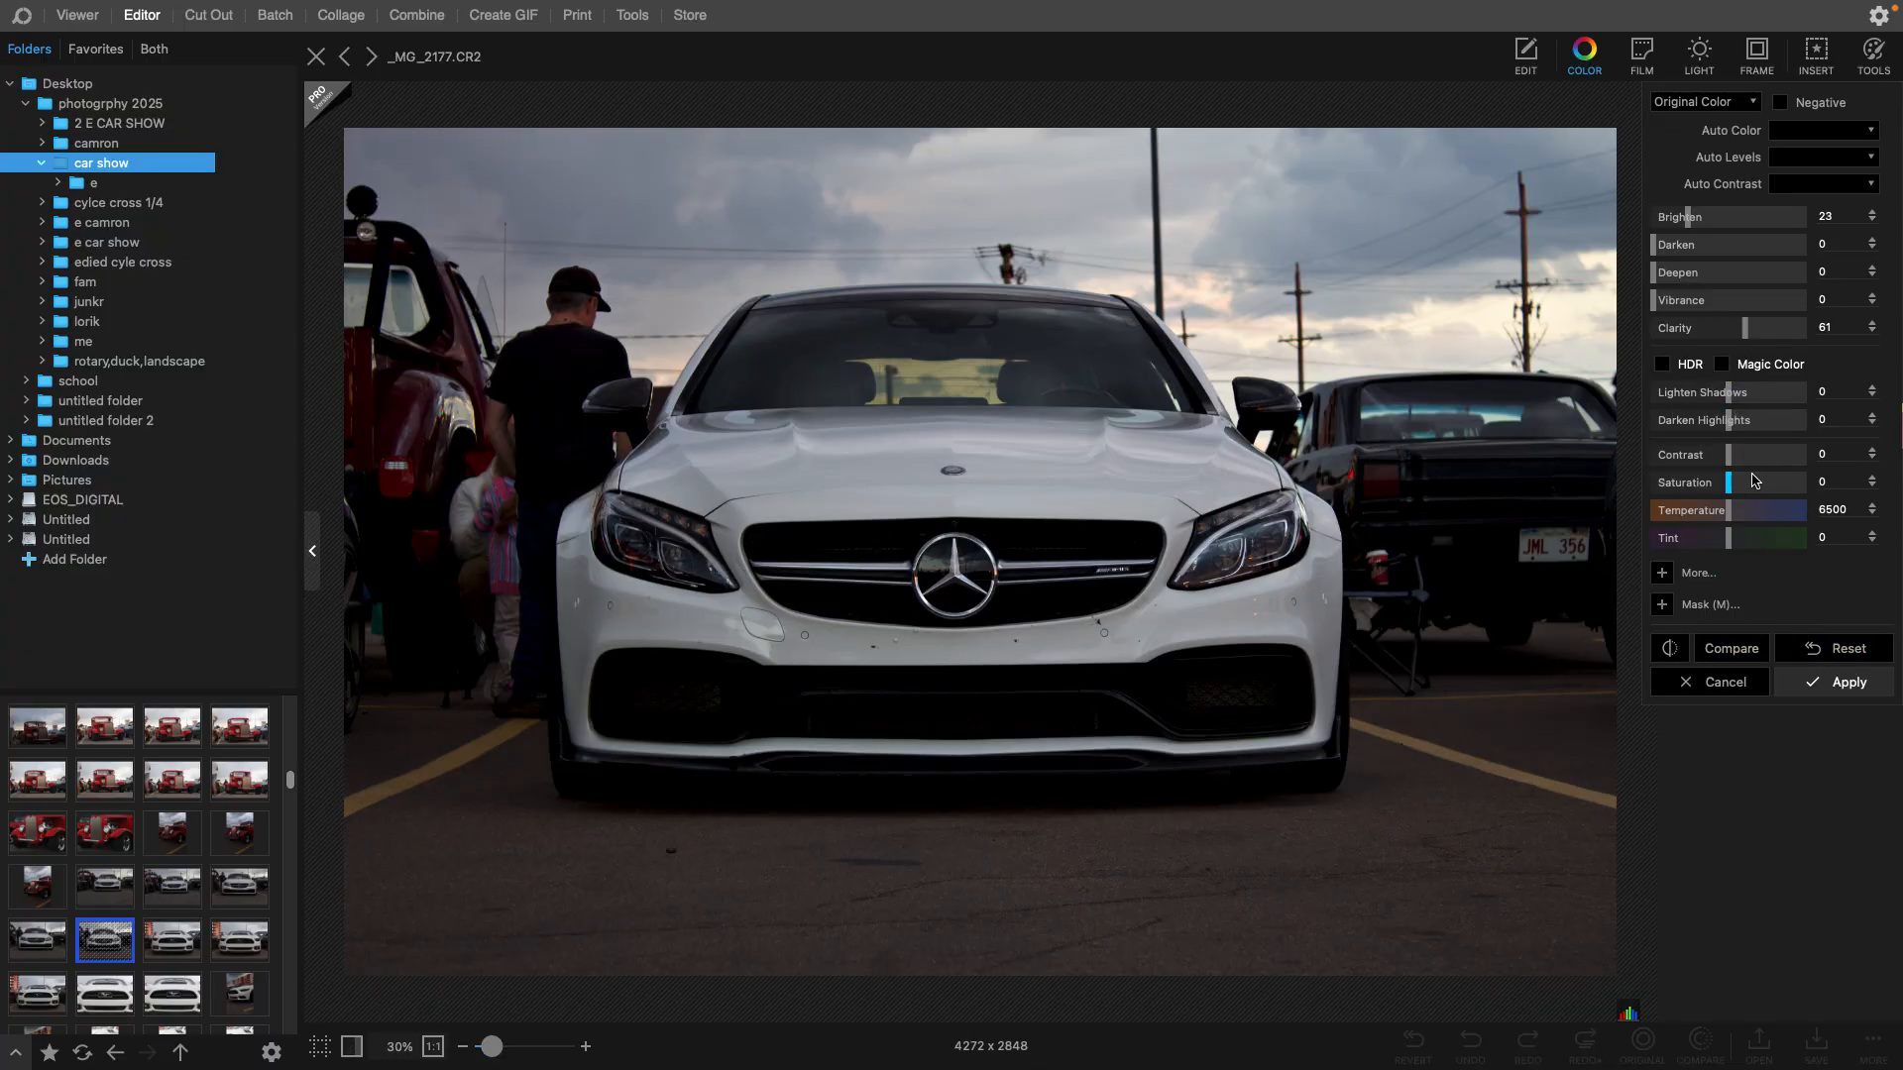
pyautogui.moveTo(1730, 455); pyautogui.dragTo(1742, 462)
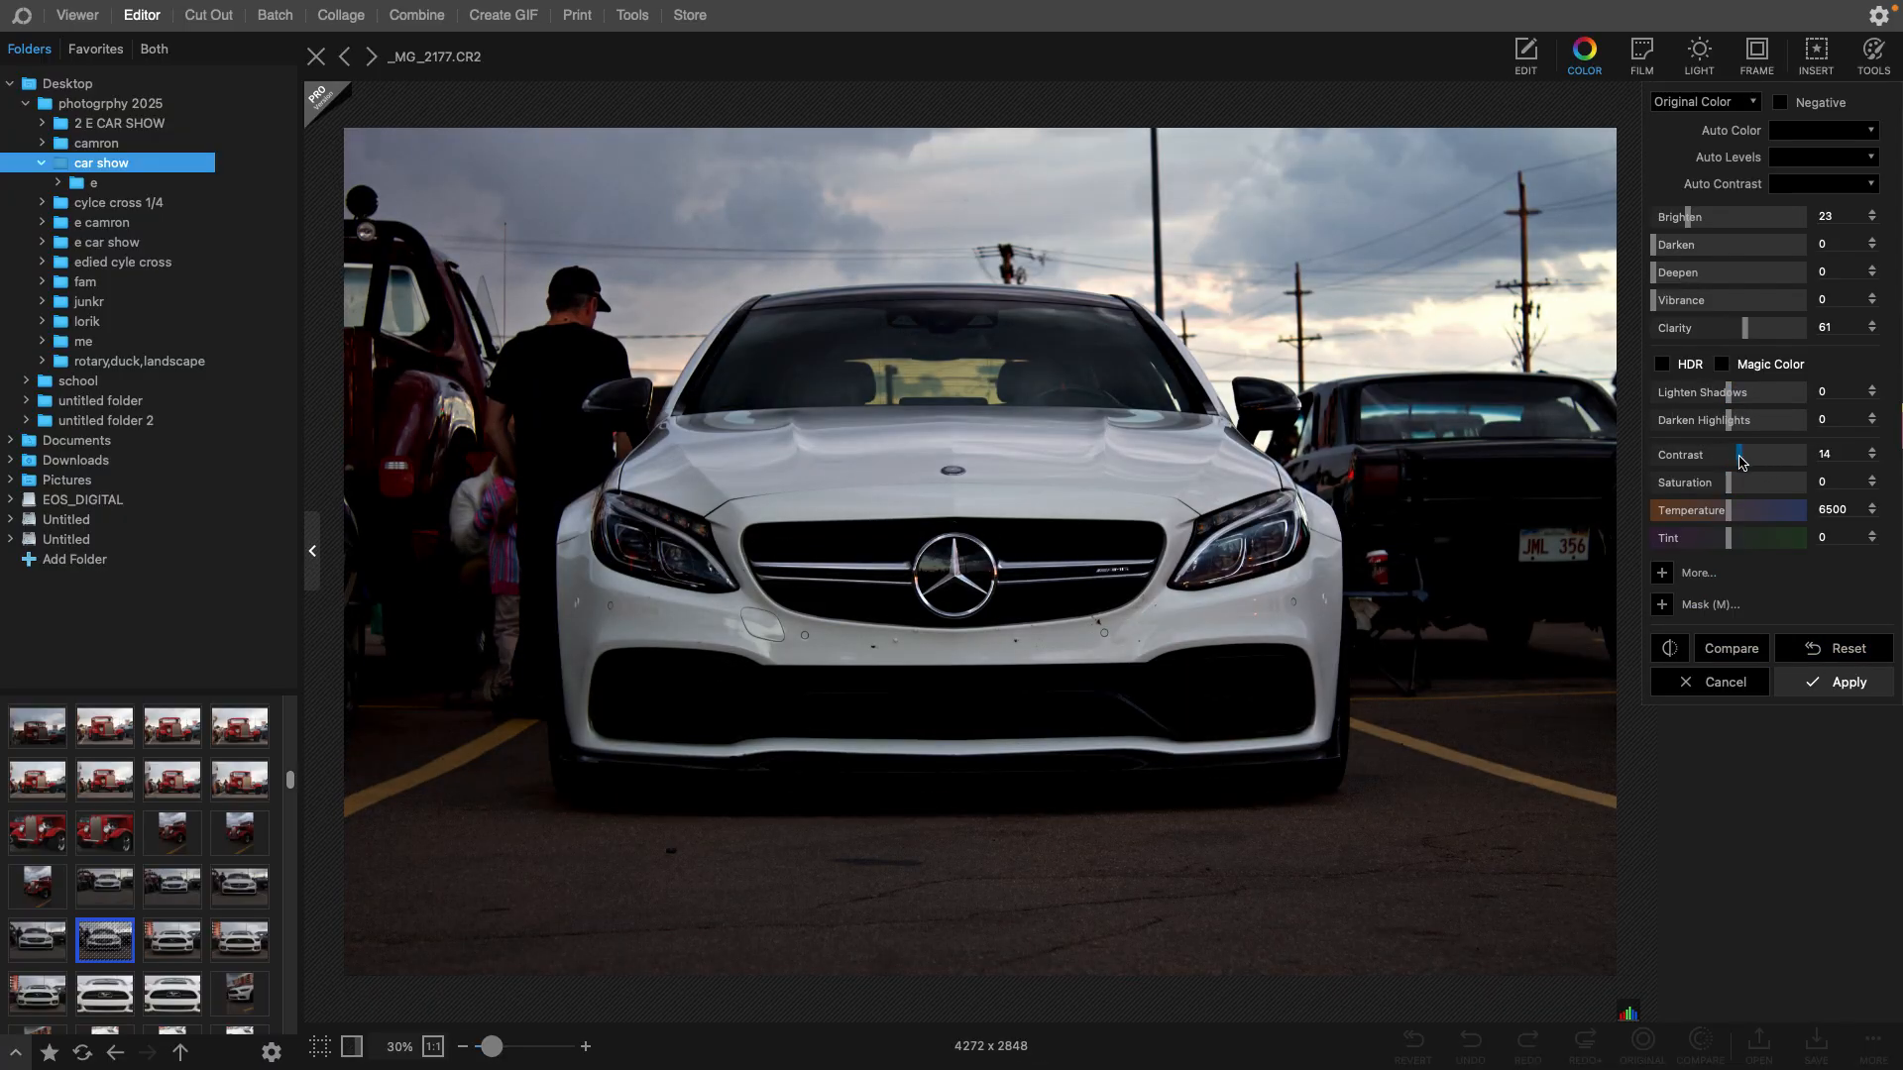
pyautogui.click(1737, 650)
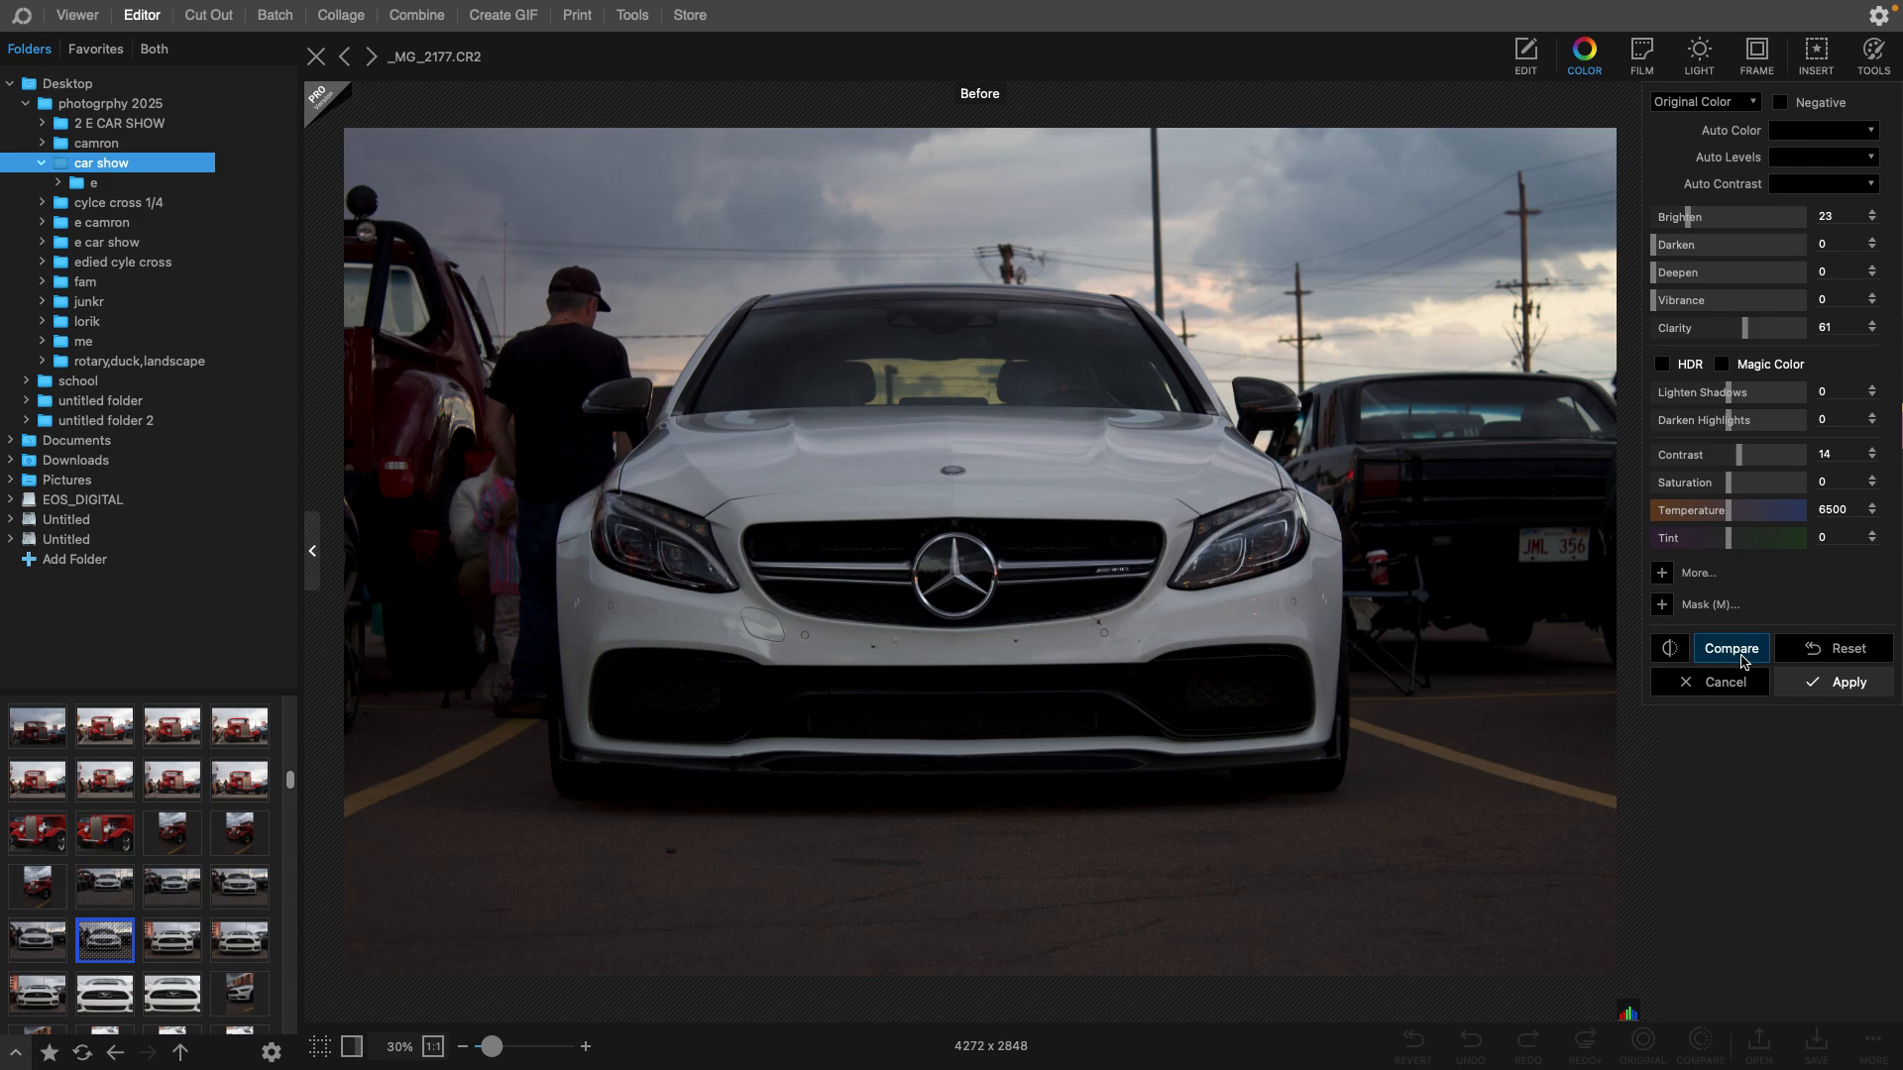
pyautogui.click(1743, 660)
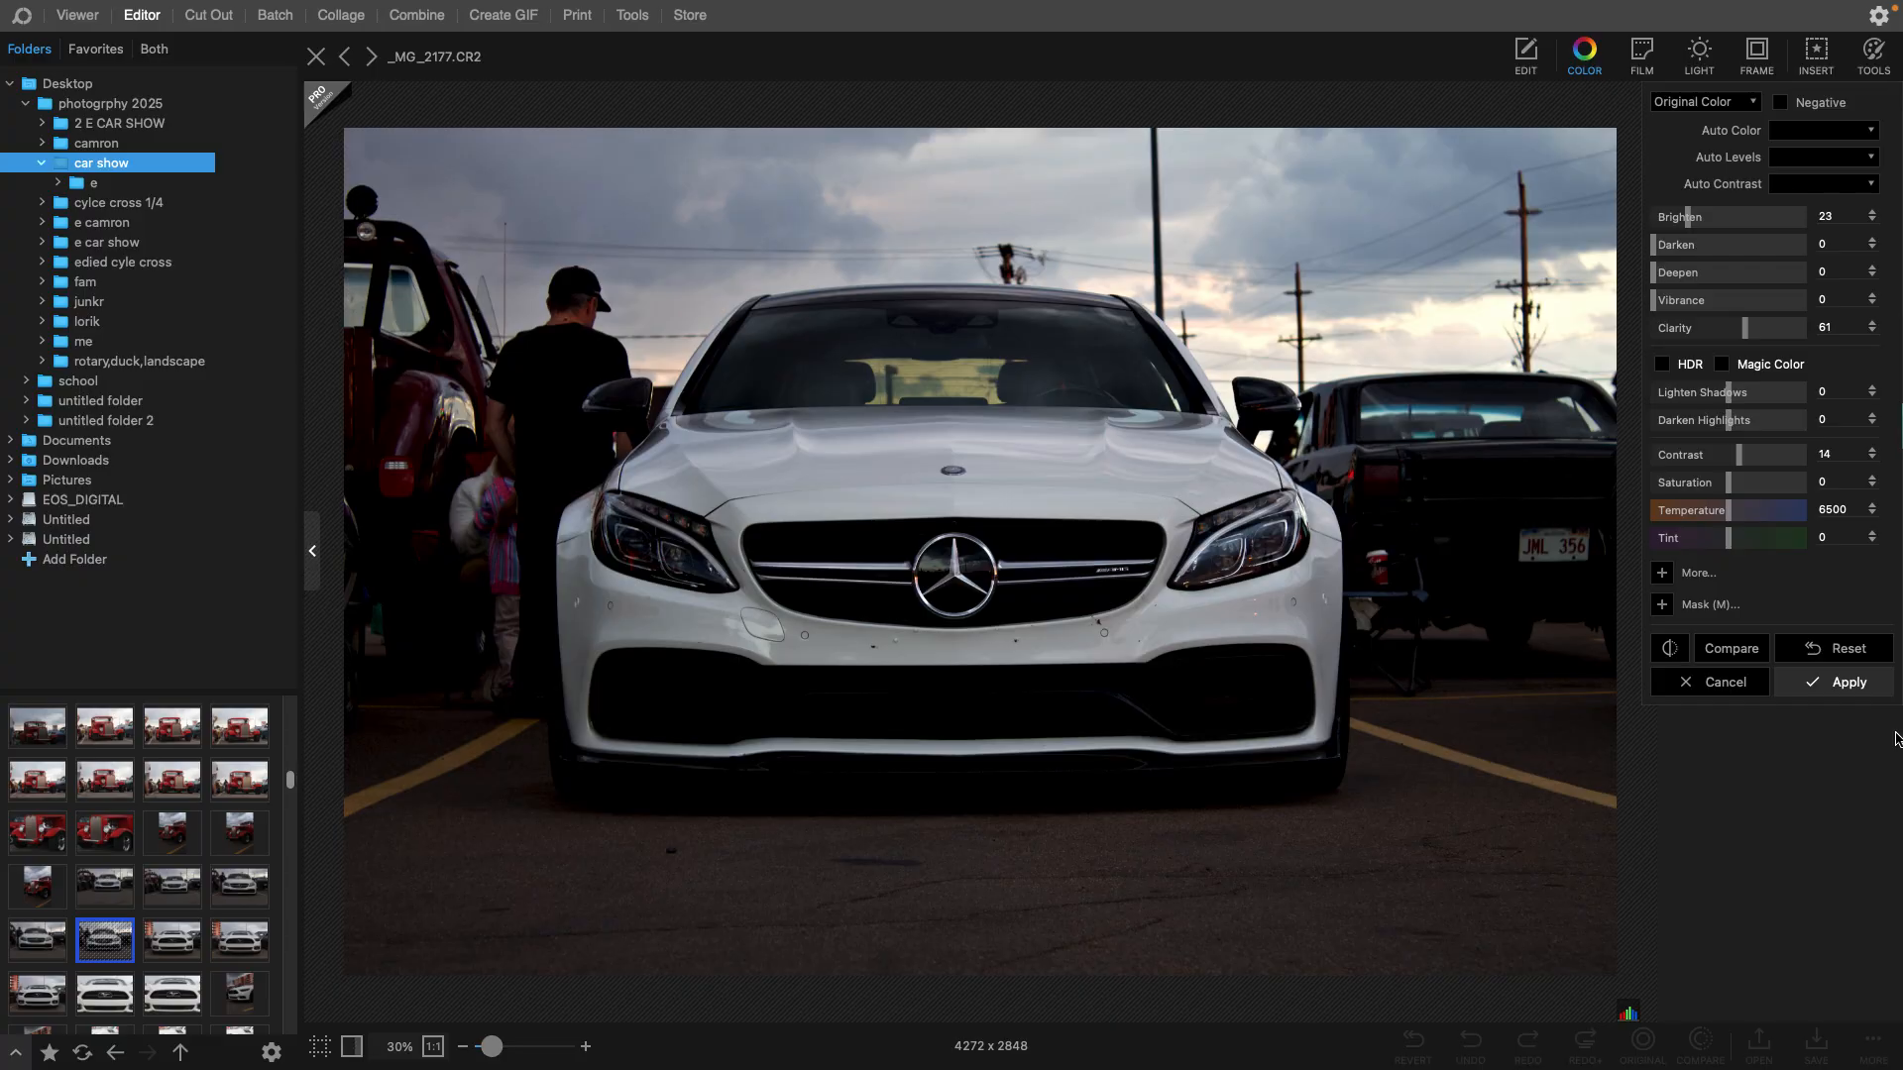
pyautogui.click(1834, 682)
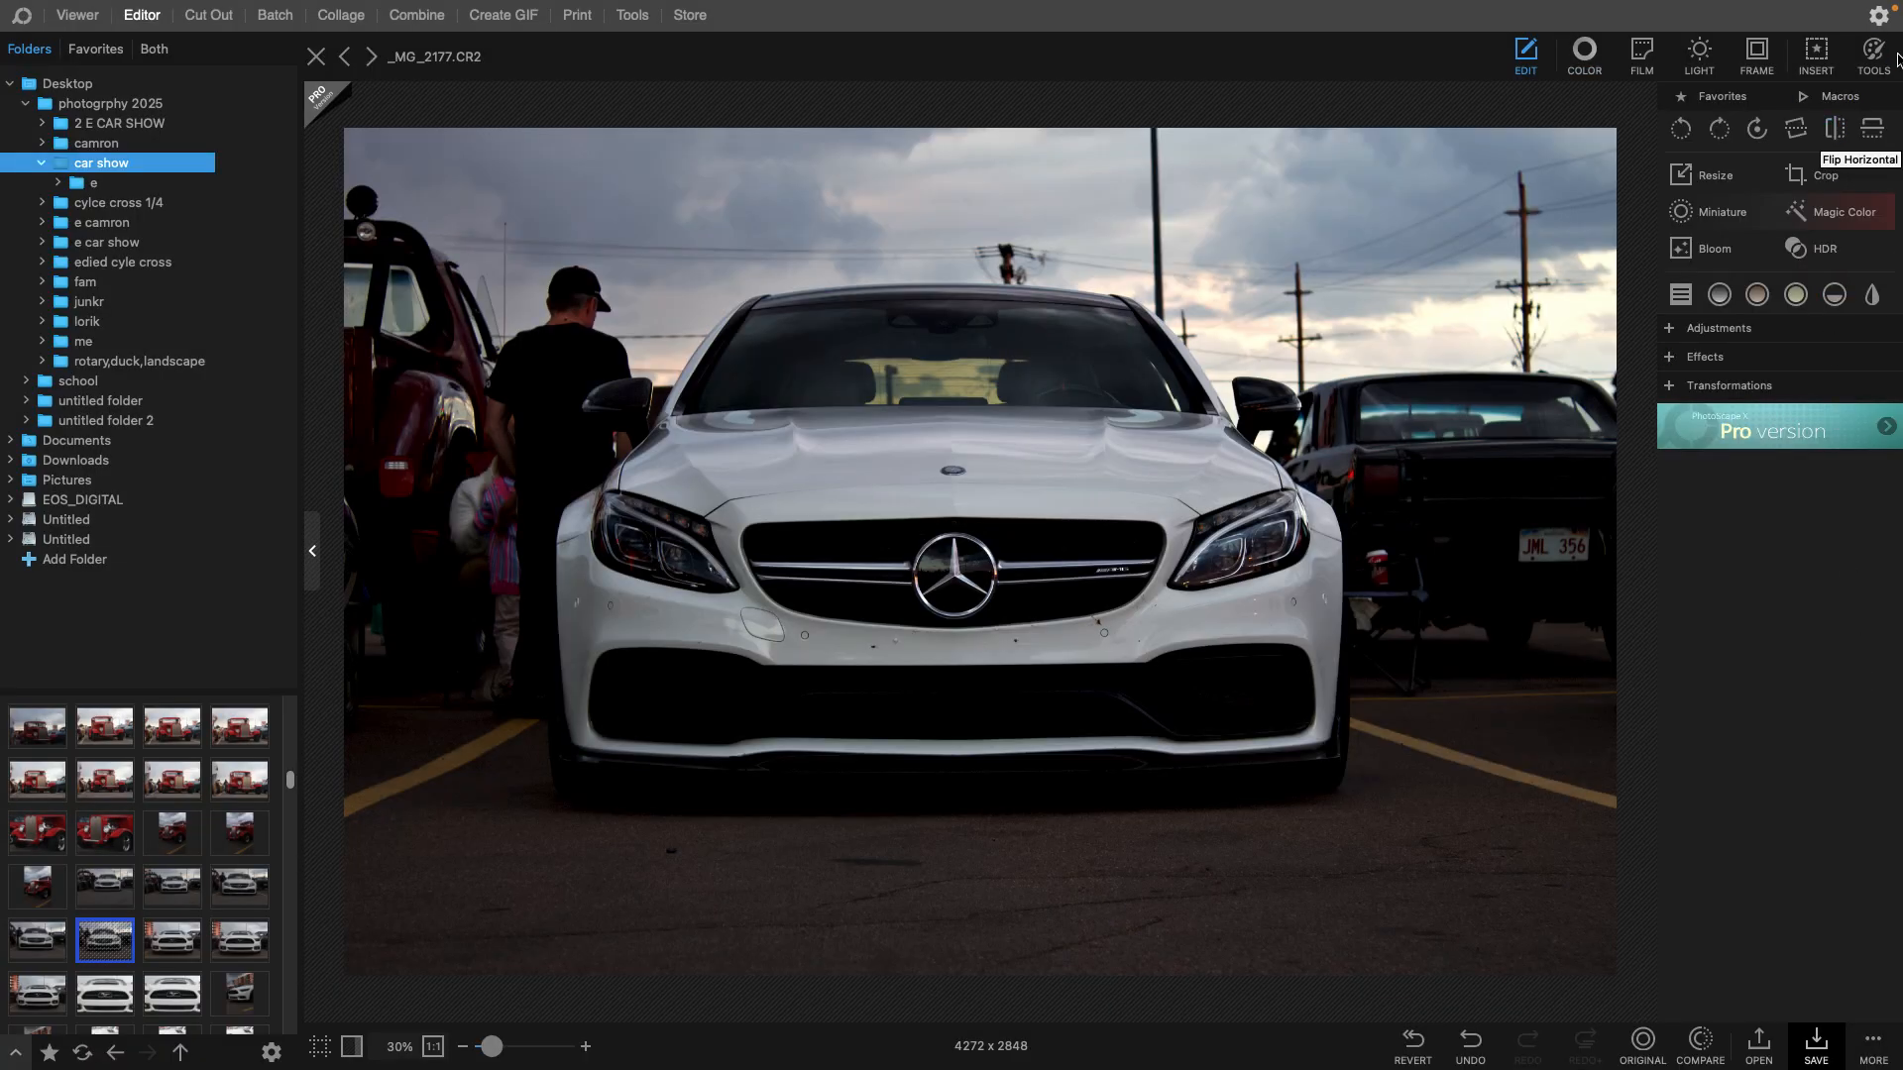
# - Try to erase the head of the man beside the white Mercedes with the Eraser at brush size 45, and undo the stroke
pyautogui.click(1895, 57)
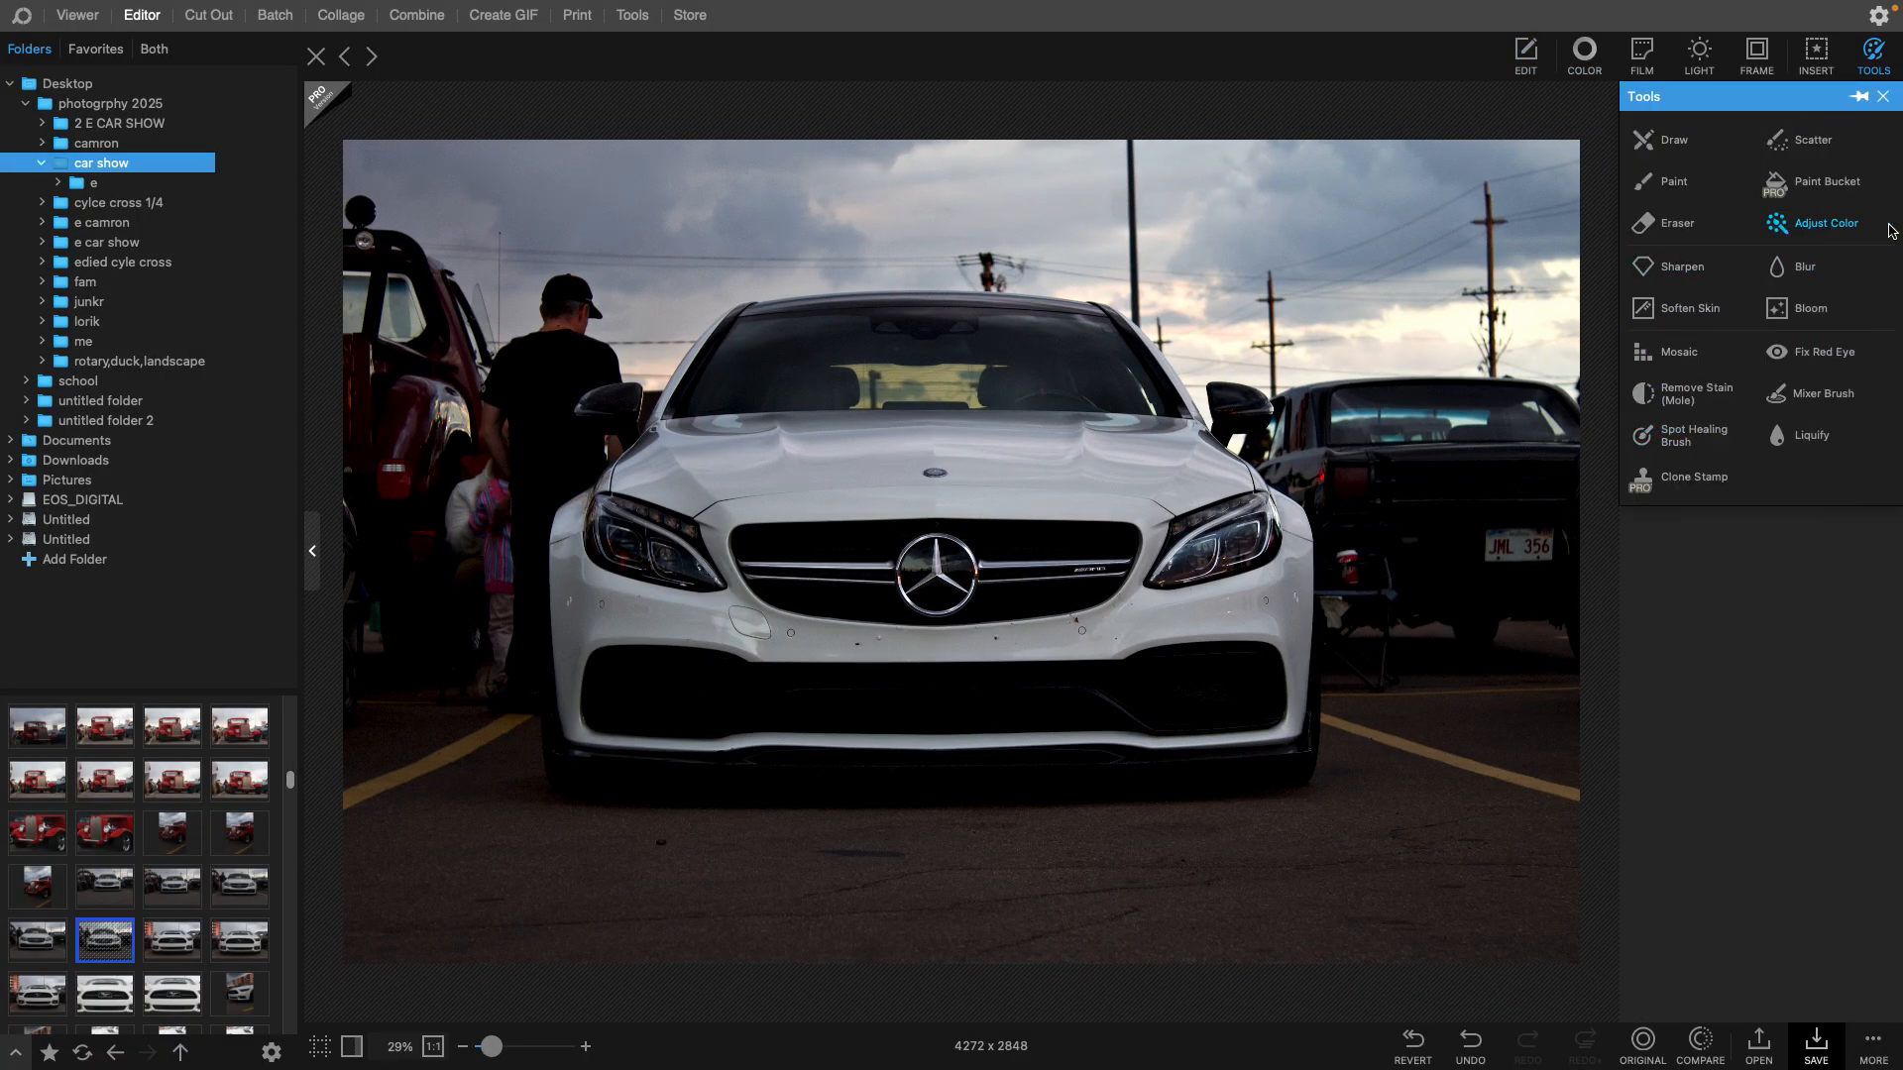
pyautogui.click(1675, 226)
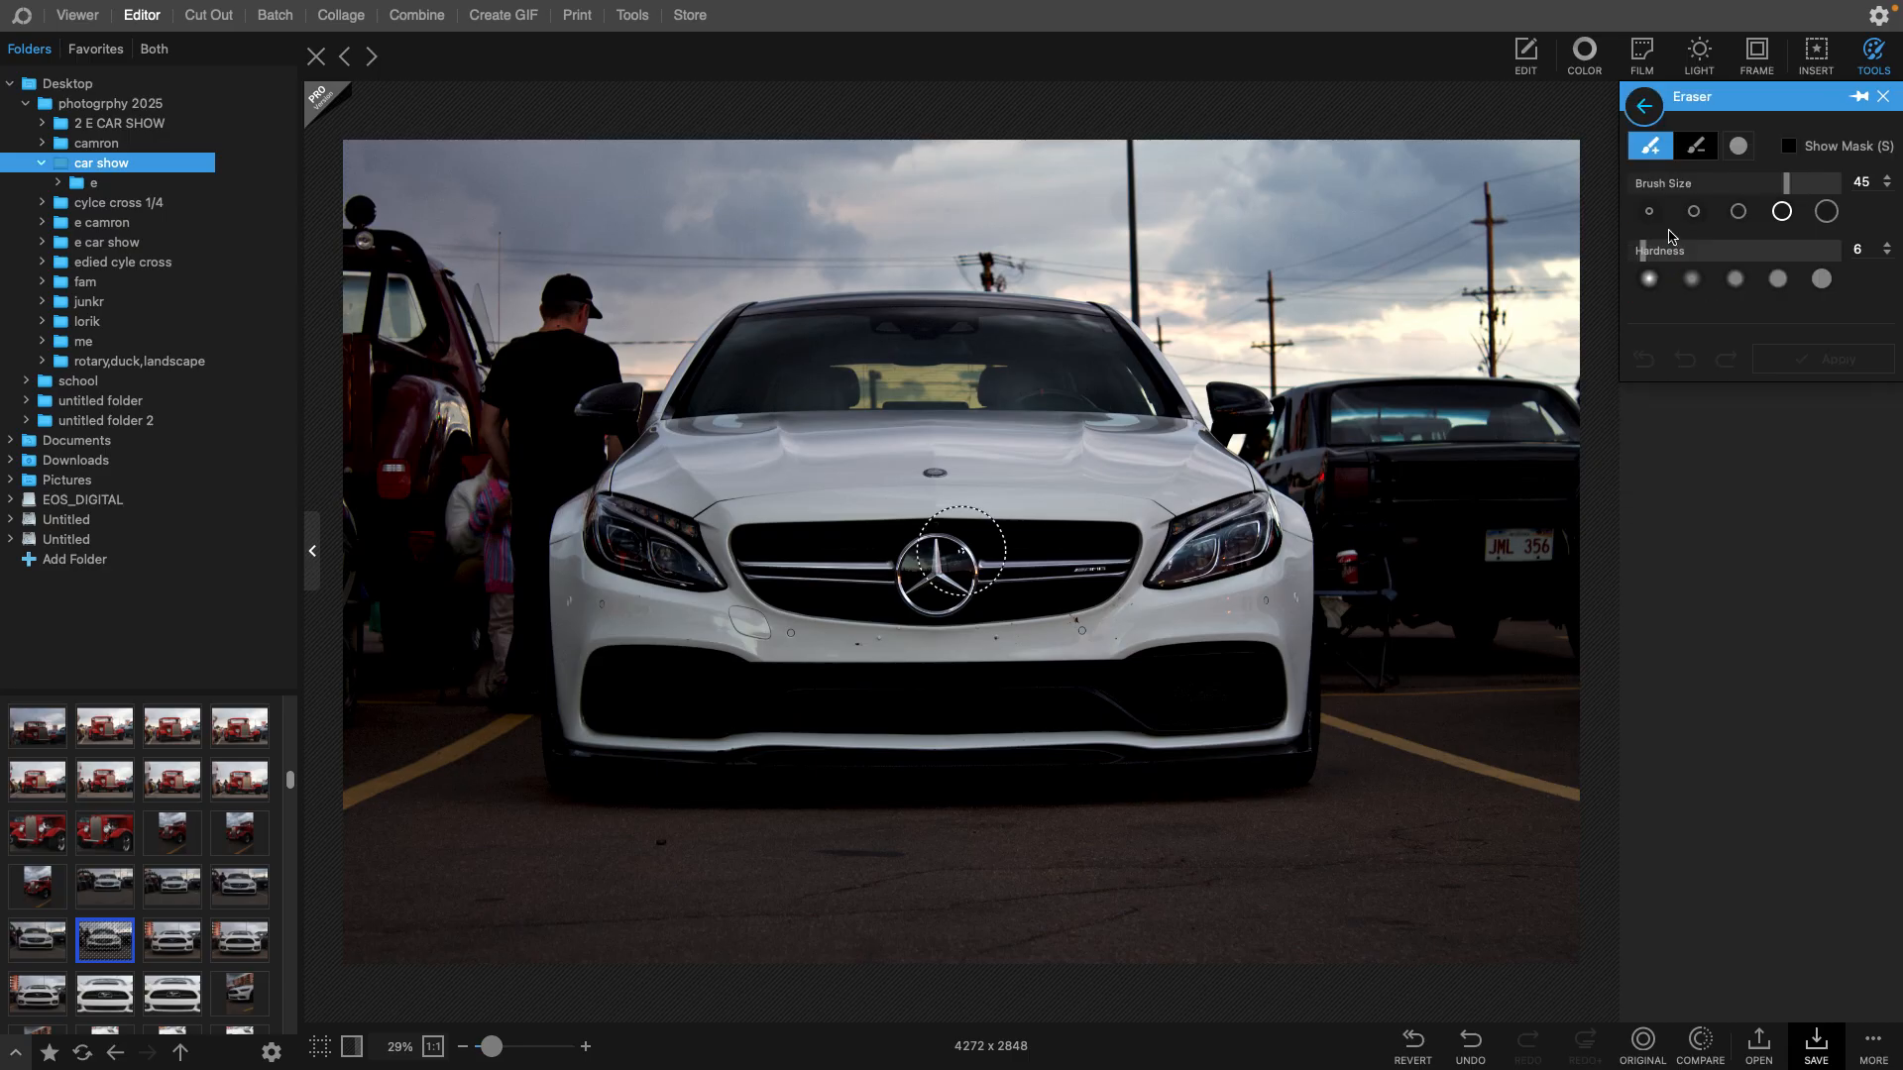
pyautogui.moveTo(570, 293)
pyautogui.mouseDown()
pyautogui.moveTo(681, 302)
pyautogui.moveTo(562, 313)
pyautogui.mouseUp()
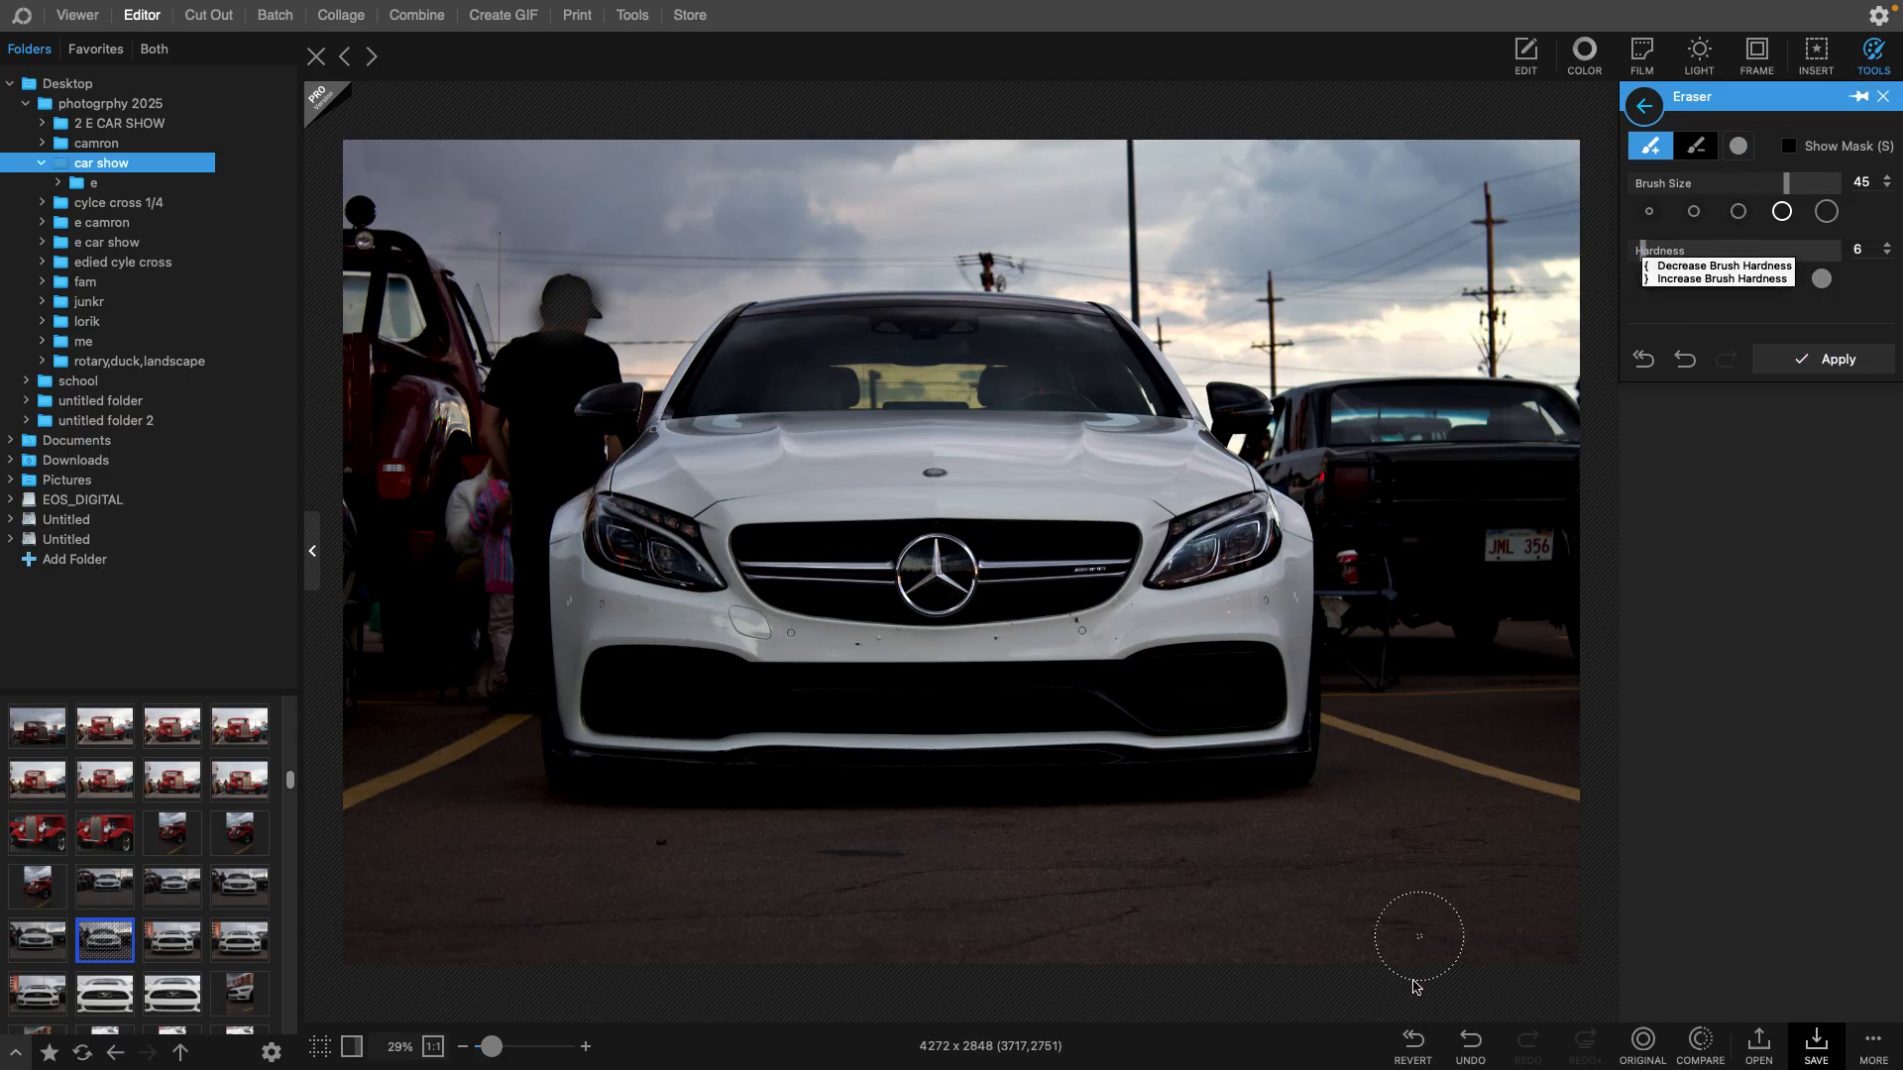
pyautogui.click(1470, 1043)
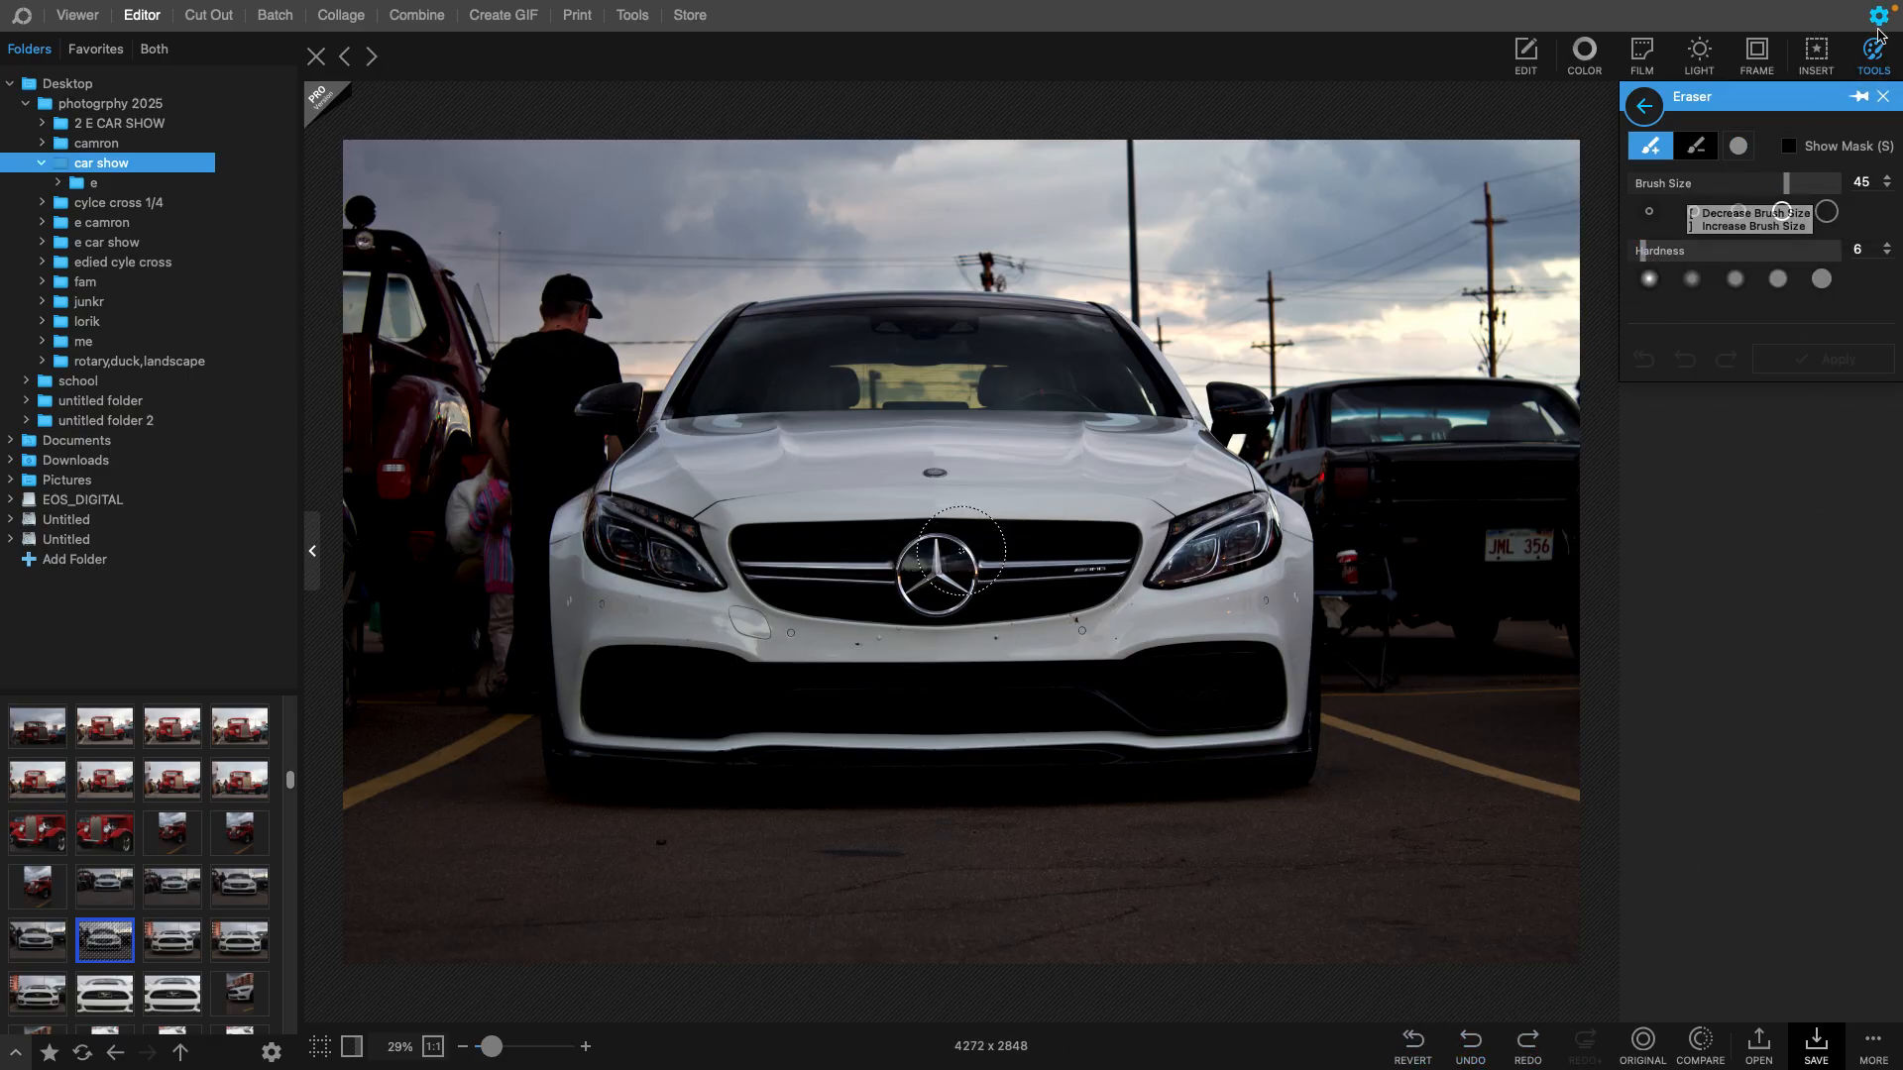
# - Try to remove the man beside the white Mercedes with the Spot Healing Brush at size 45, and undo the strokes
pyautogui.click(1873, 63)
pyautogui.click(1874, 66)
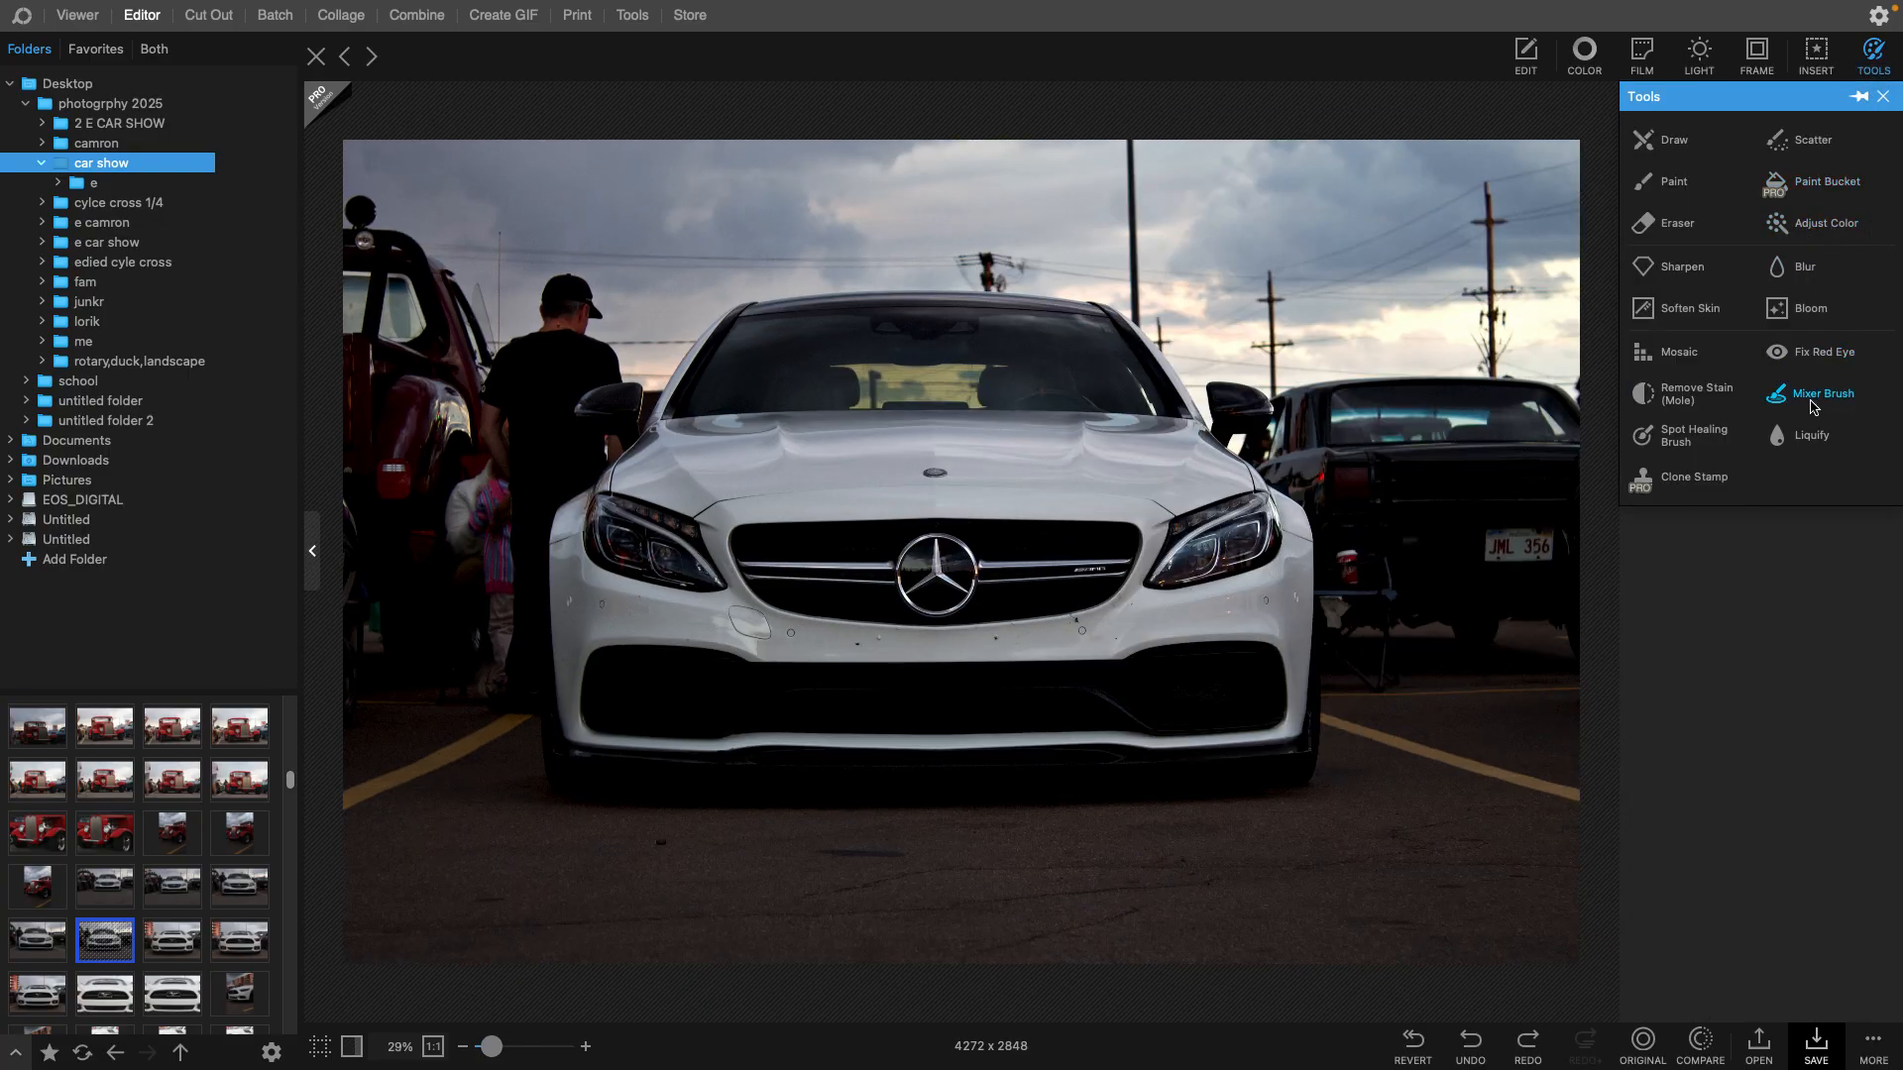
pyautogui.click(1682, 436)
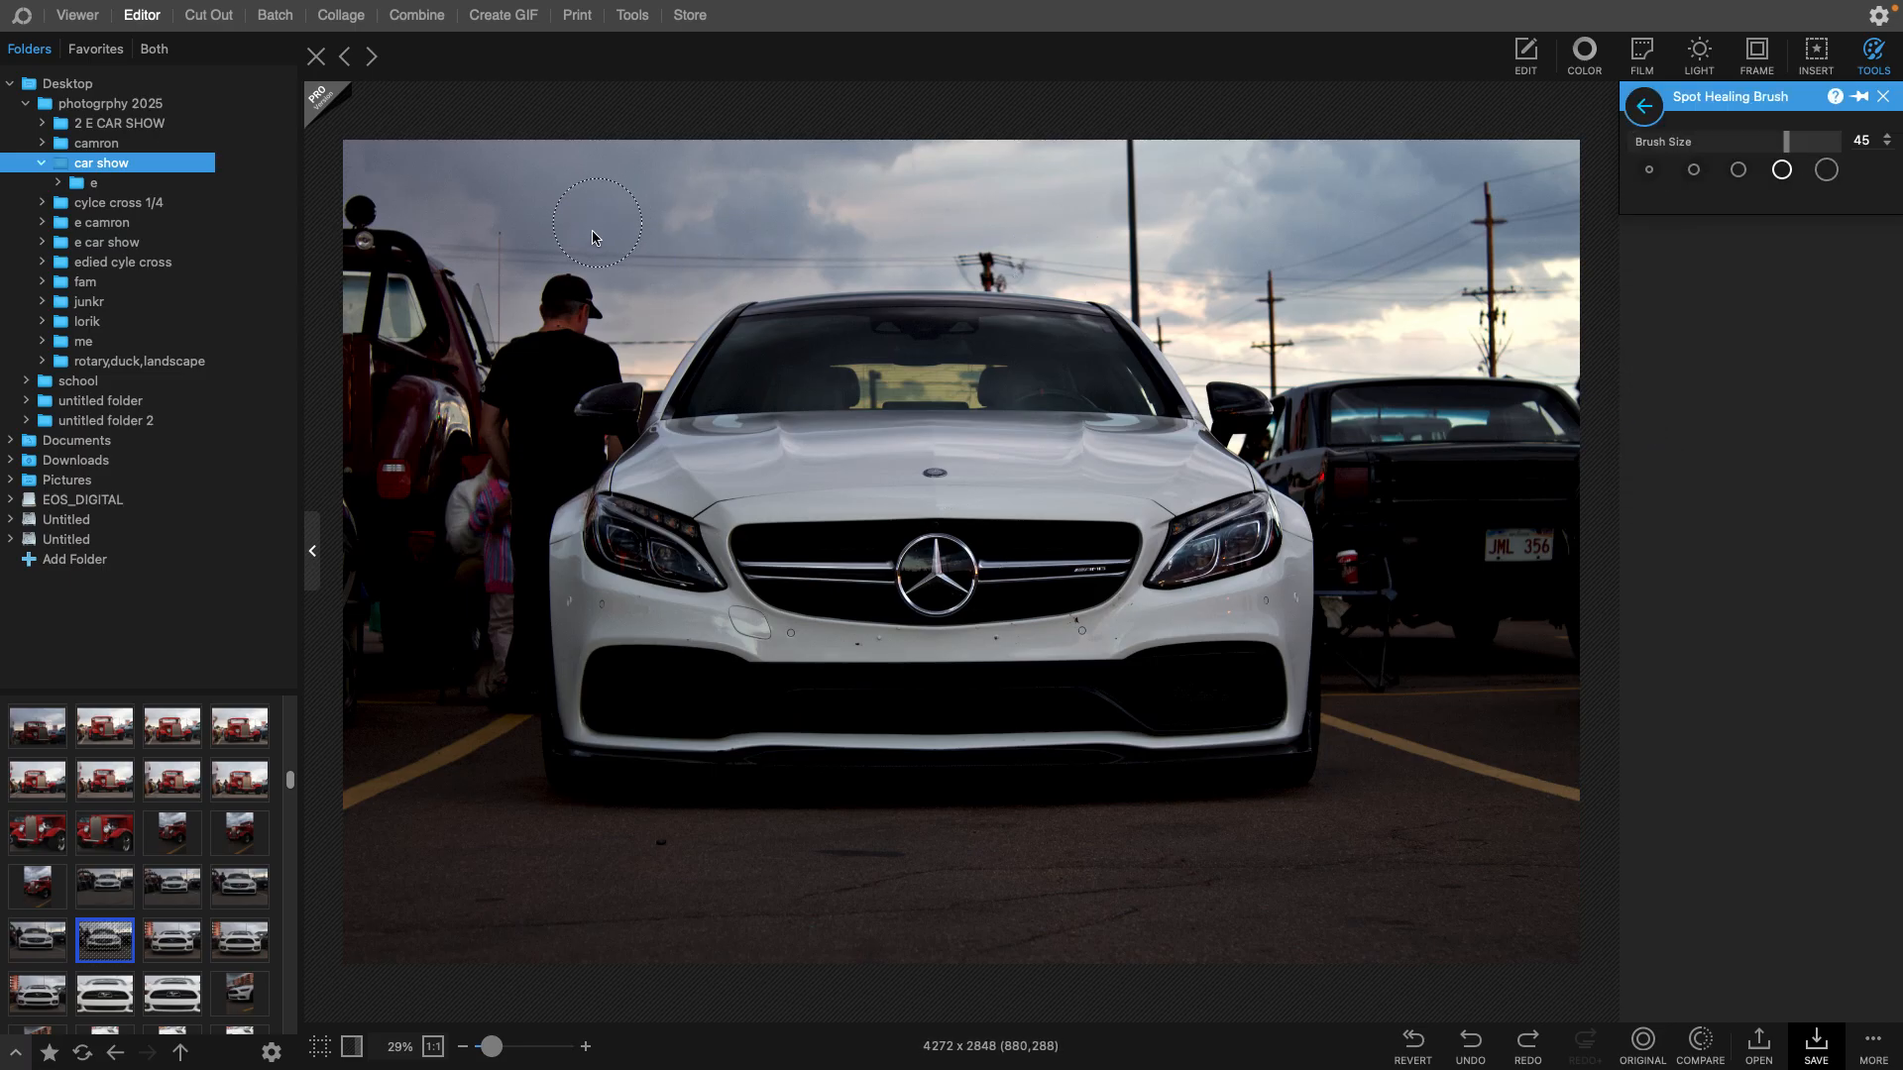
pyautogui.moveTo(588, 295); pyautogui.dragTo(562, 309)
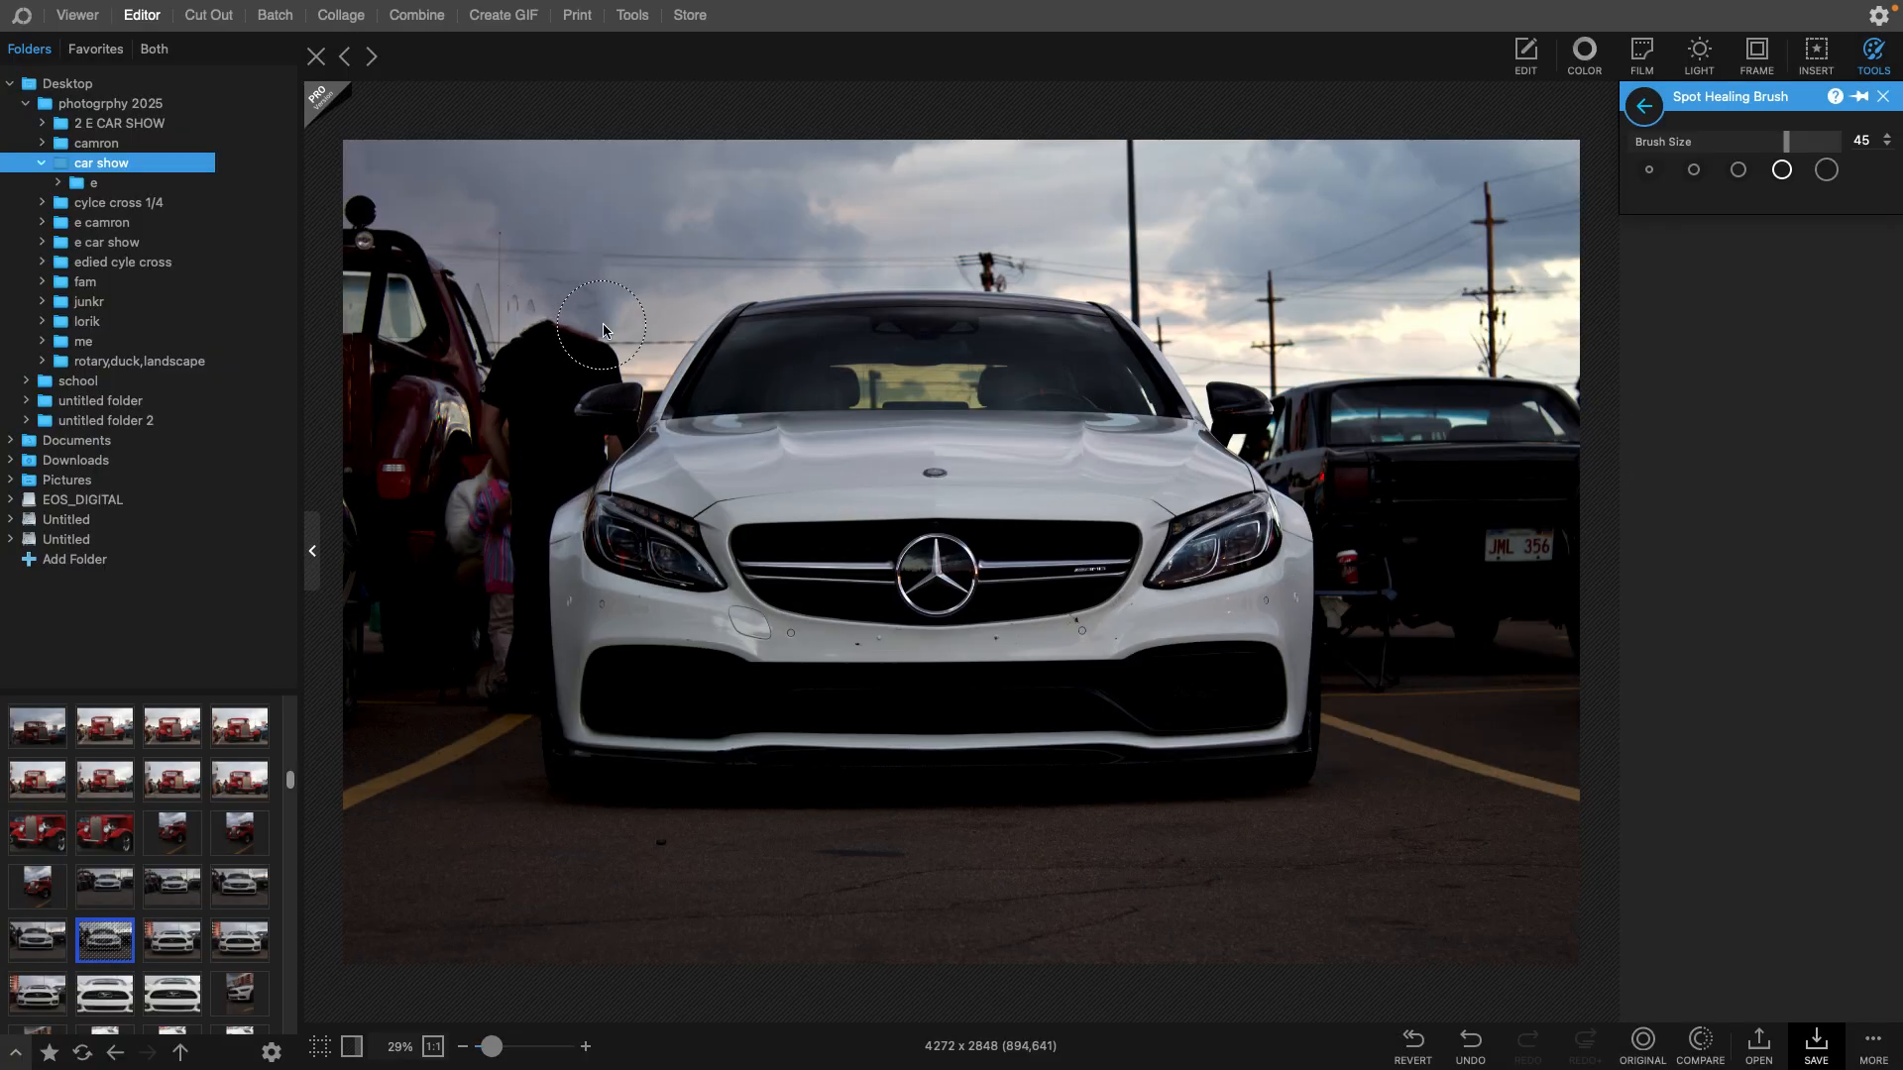
pyautogui.moveTo(527, 319)
pyautogui.mouseDown()
pyautogui.moveTo(451, 708)
pyautogui.moveTo(467, 730)
pyautogui.moveTo(490, 723)
pyautogui.moveTo(501, 667)
pyautogui.moveTo(502, 476)
pyautogui.moveTo(578, 467)
pyautogui.moveTo(595, 436)
pyautogui.moveTo(535, 415)
pyautogui.moveTo(540, 376)
pyautogui.moveTo(614, 355)
pyautogui.mouseUp()
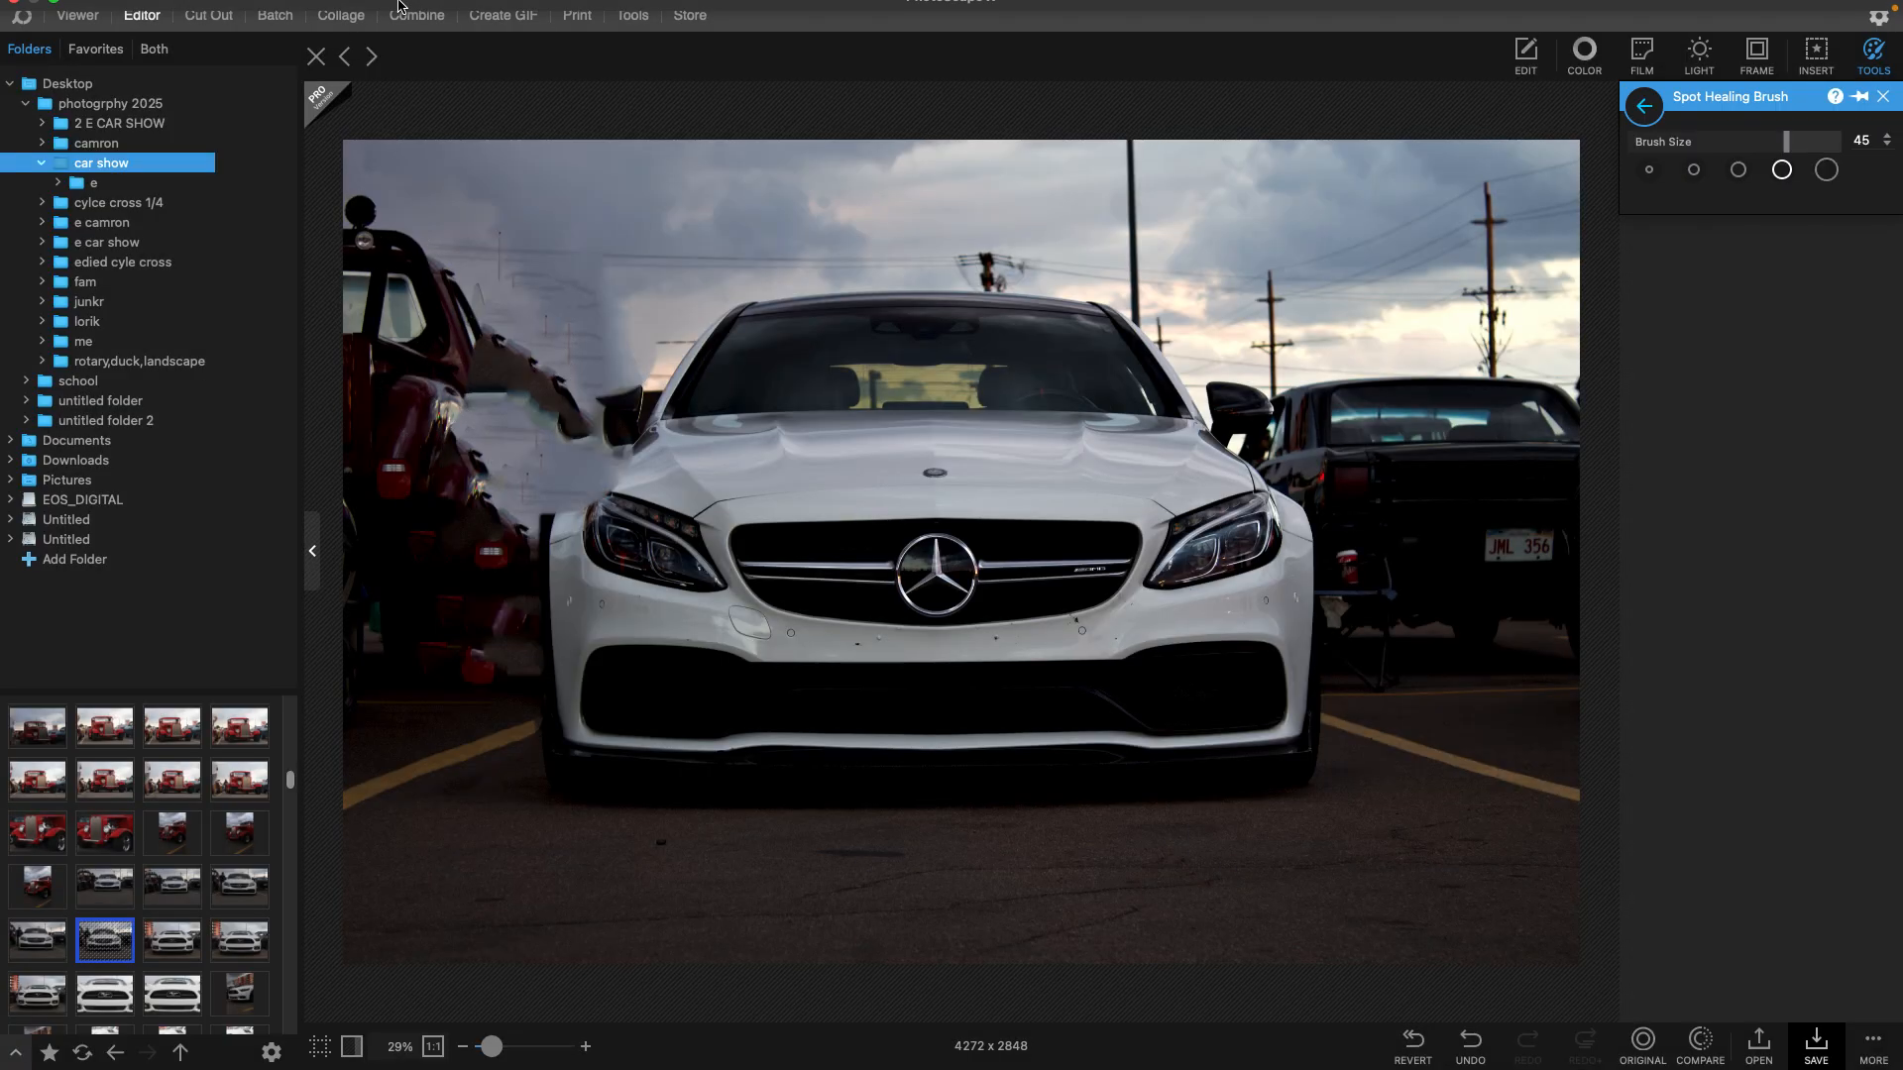
pyautogui.click(1471, 1045)
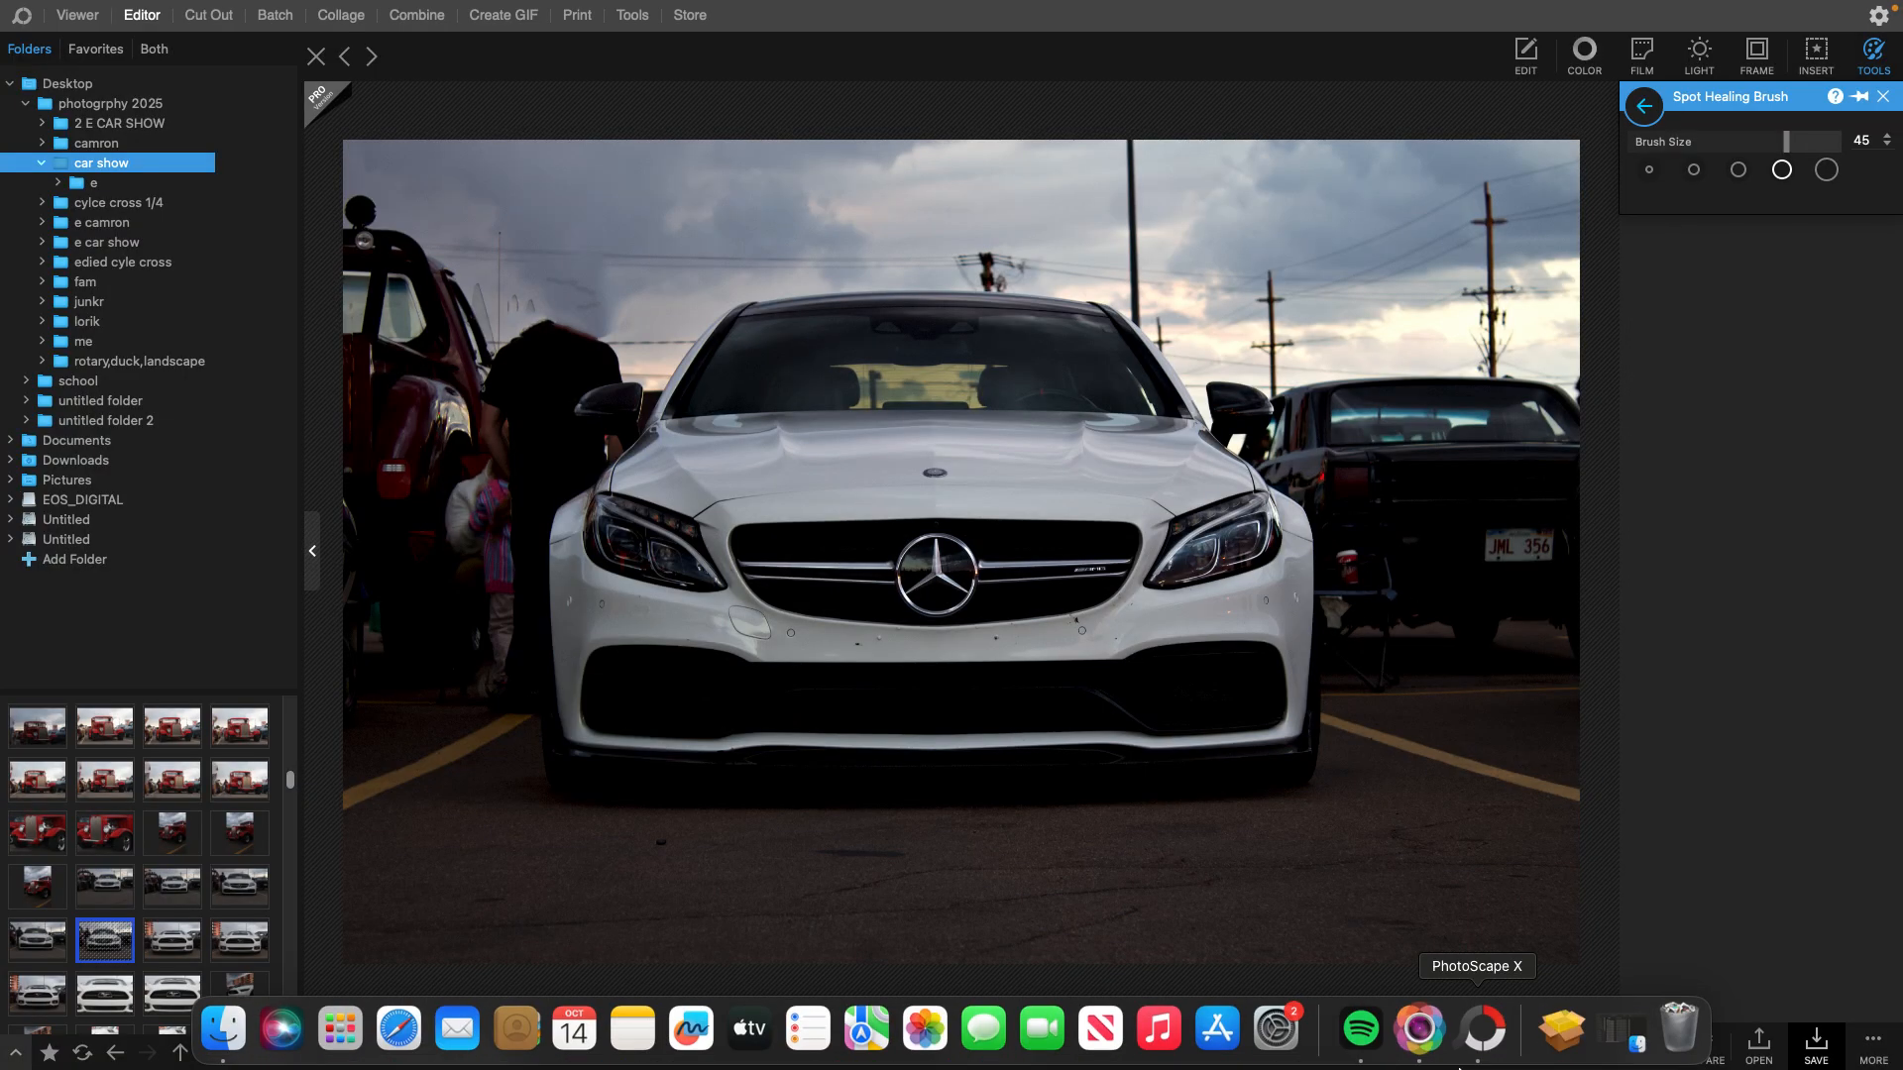
pyautogui.click(1471, 1045)
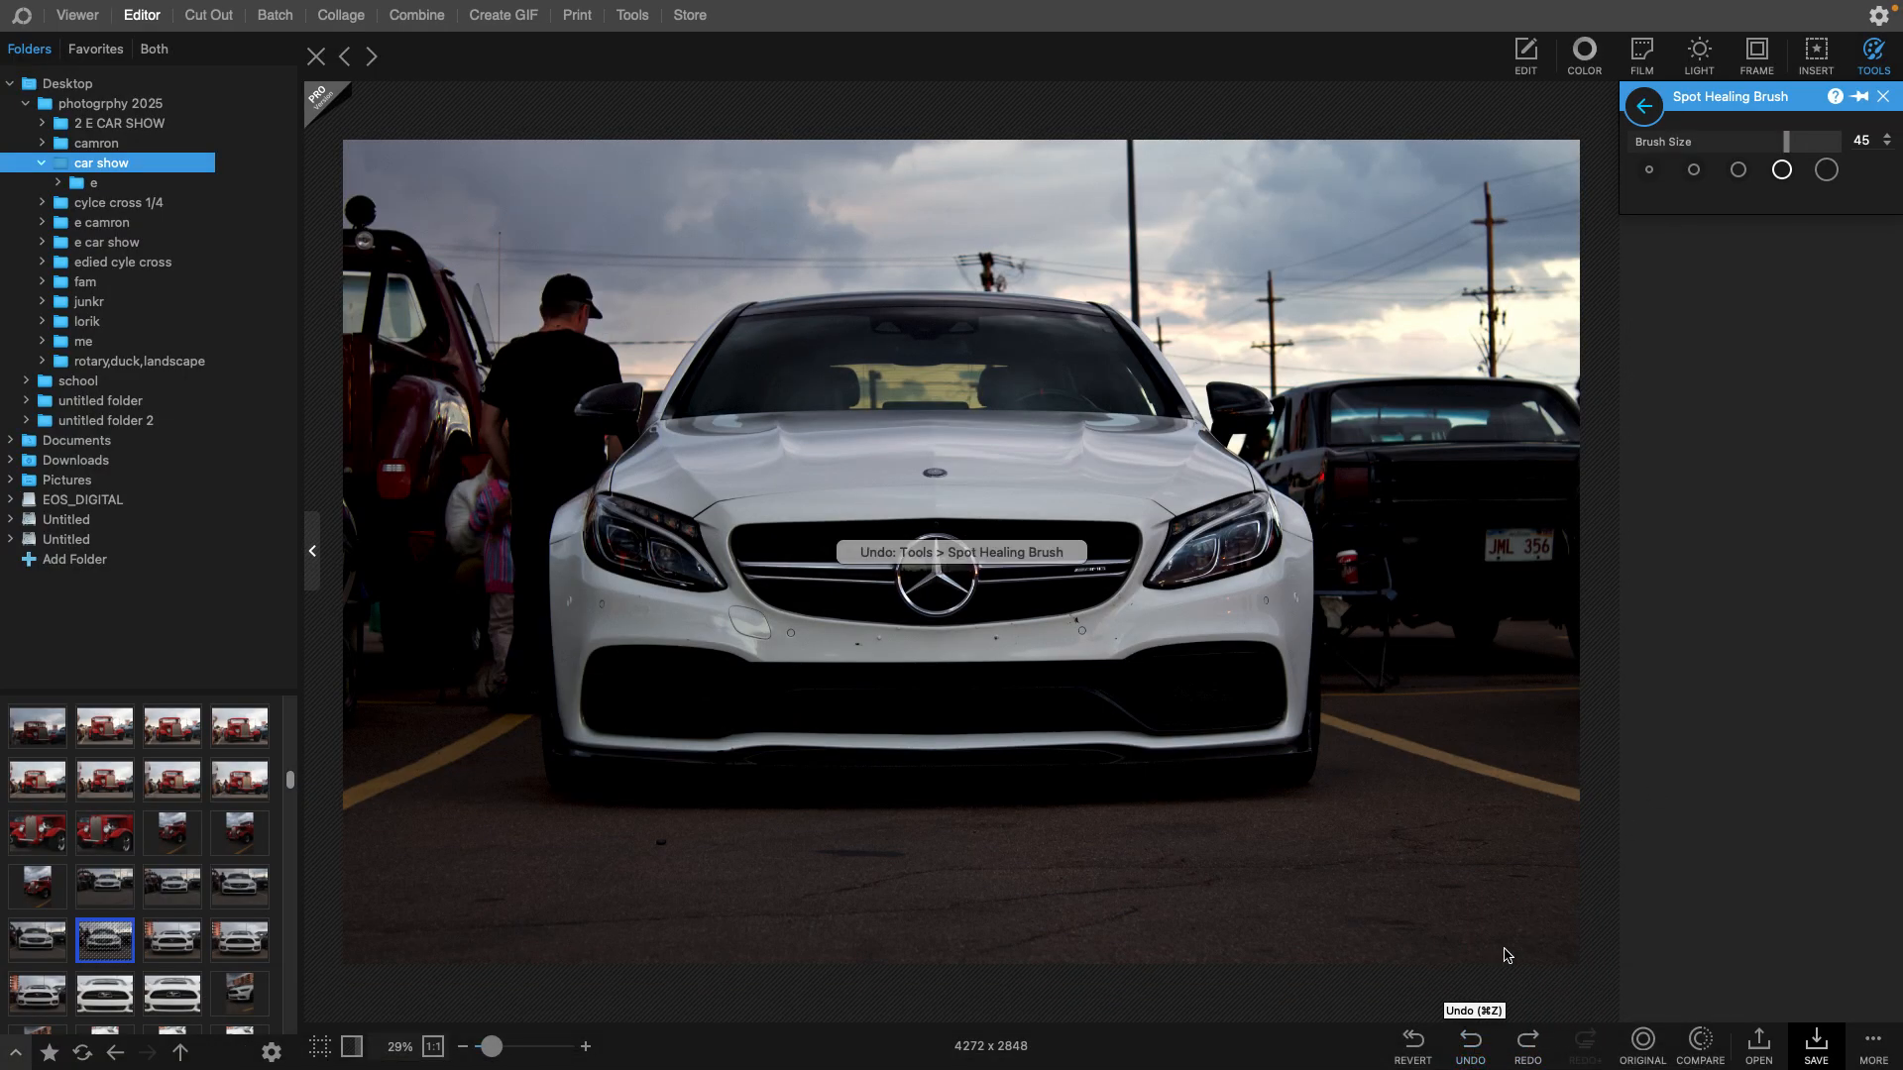
# - Apply a black Vignette with Amount 100 to the white Mercedes photo and compare the result with the original
pyautogui.click(1526, 51)
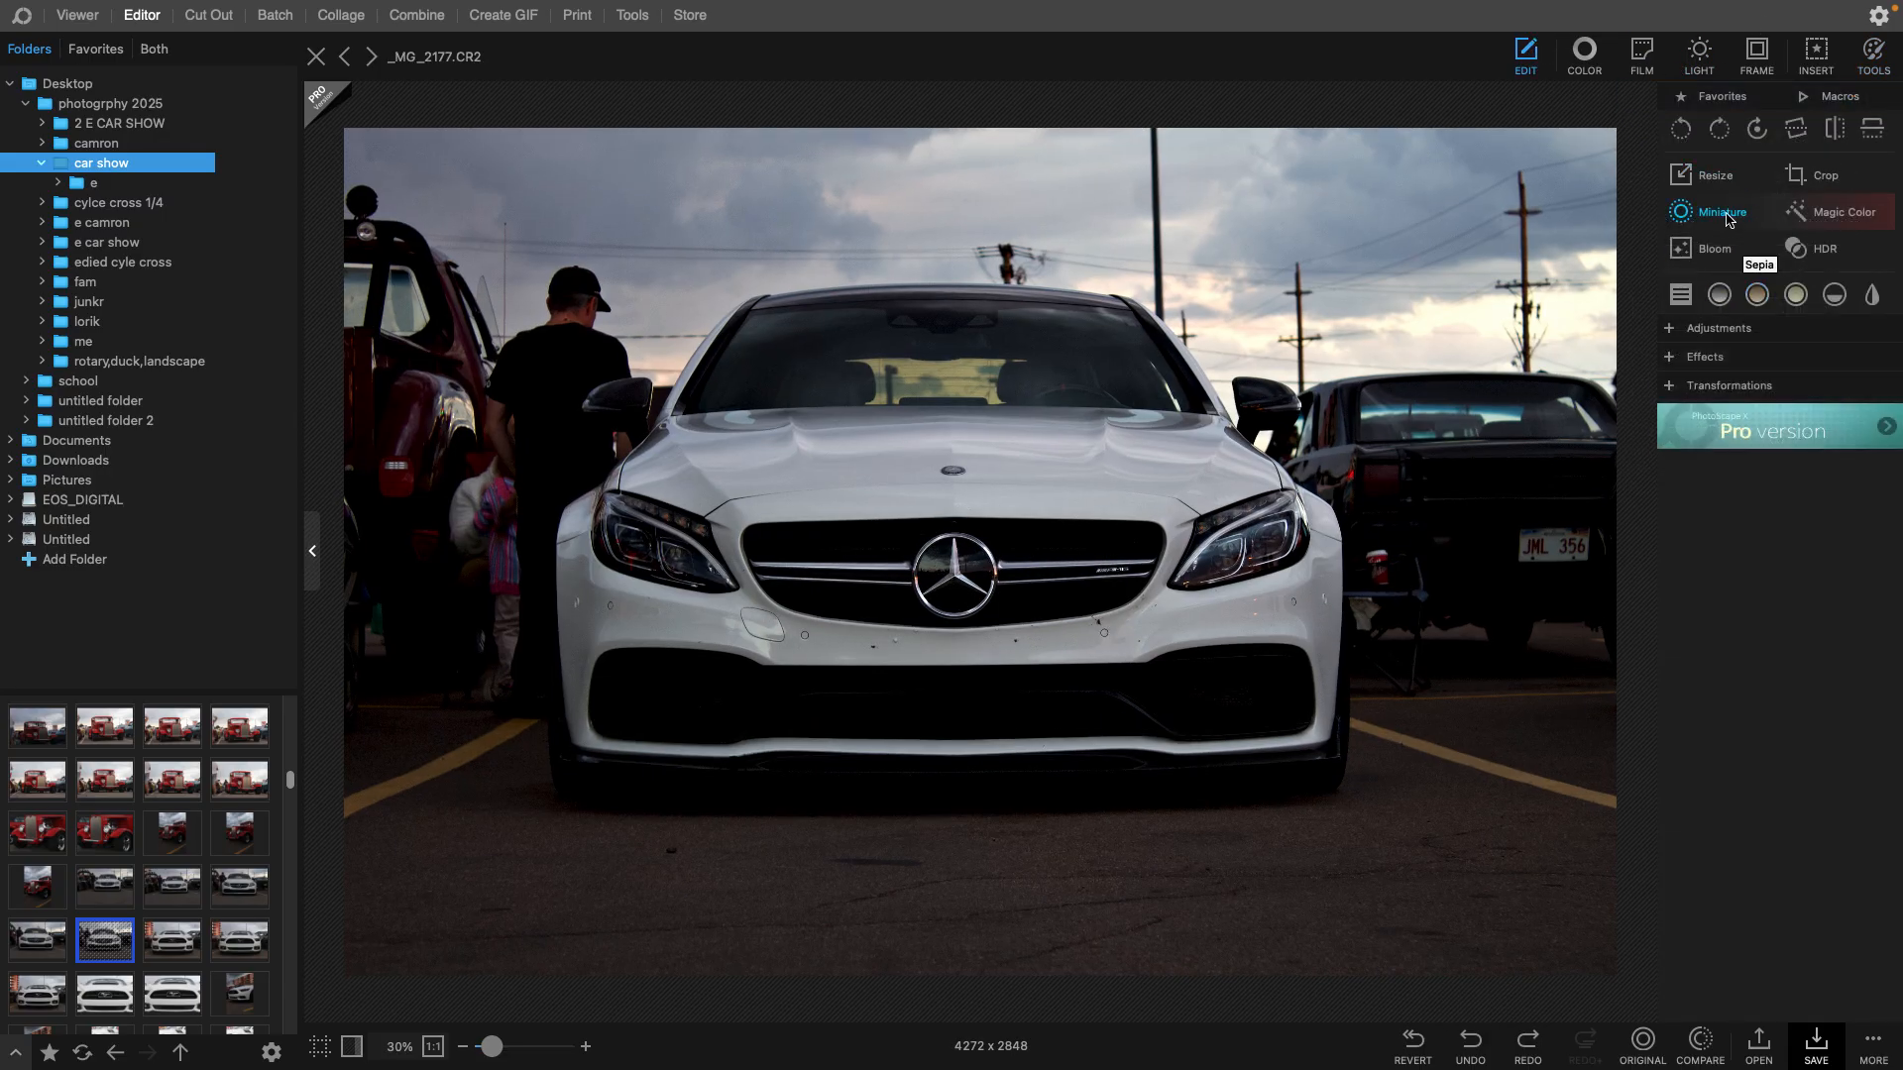
pyautogui.click(1689, 327)
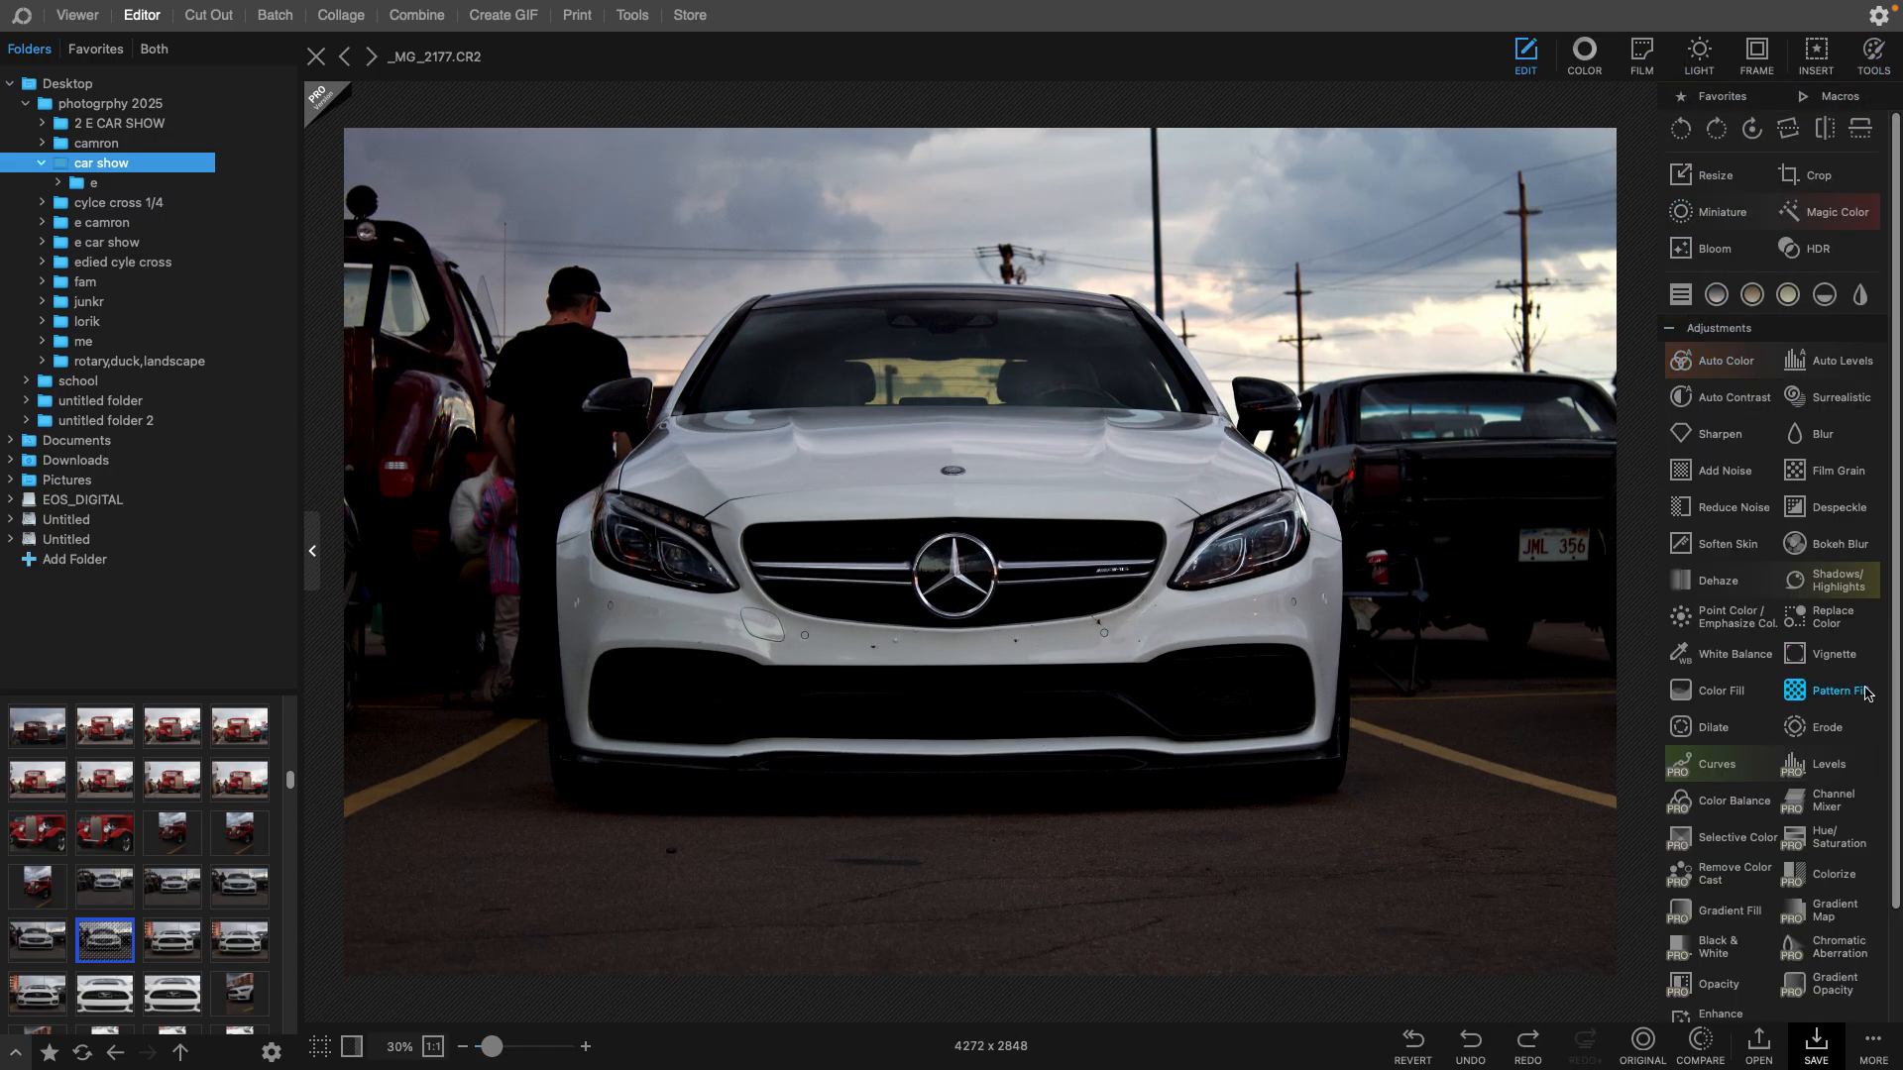
pyautogui.click(1800, 657)
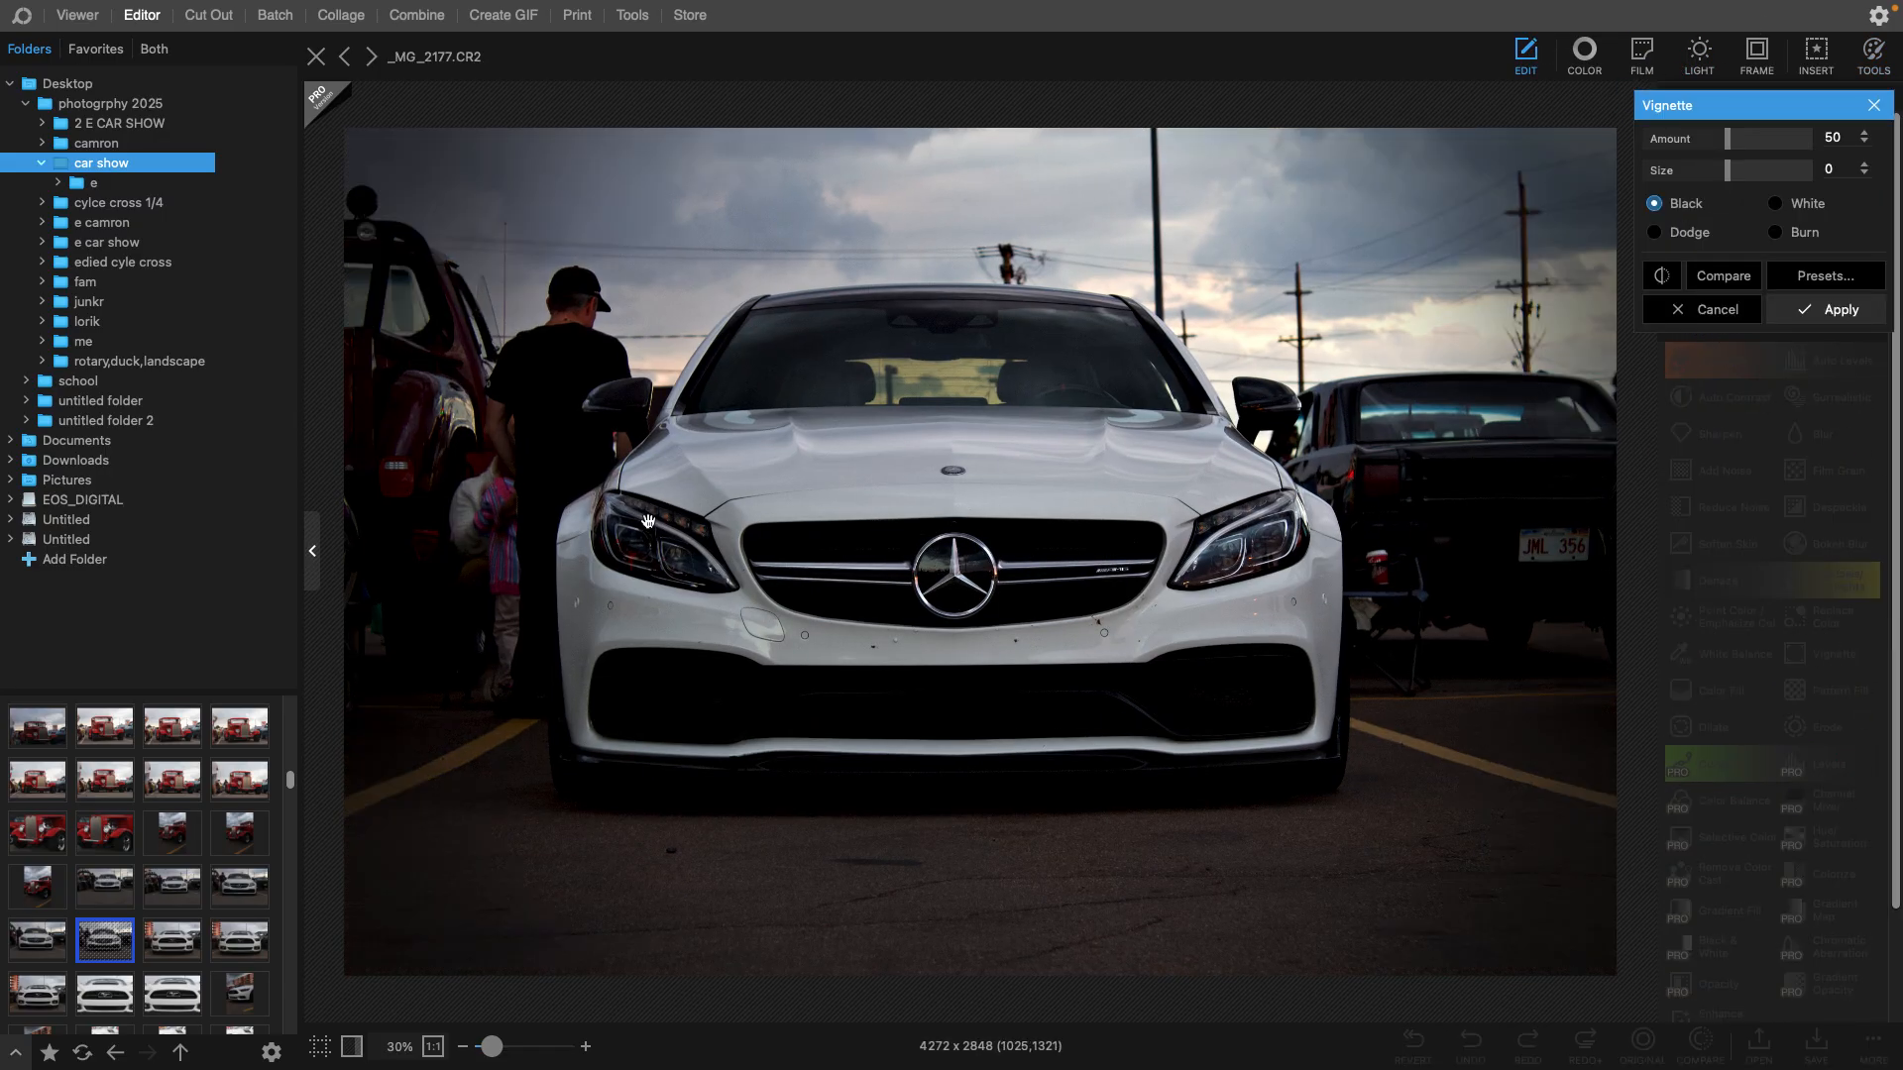
pyautogui.moveTo(1720, 141); pyautogui.dragTo(1810, 139)
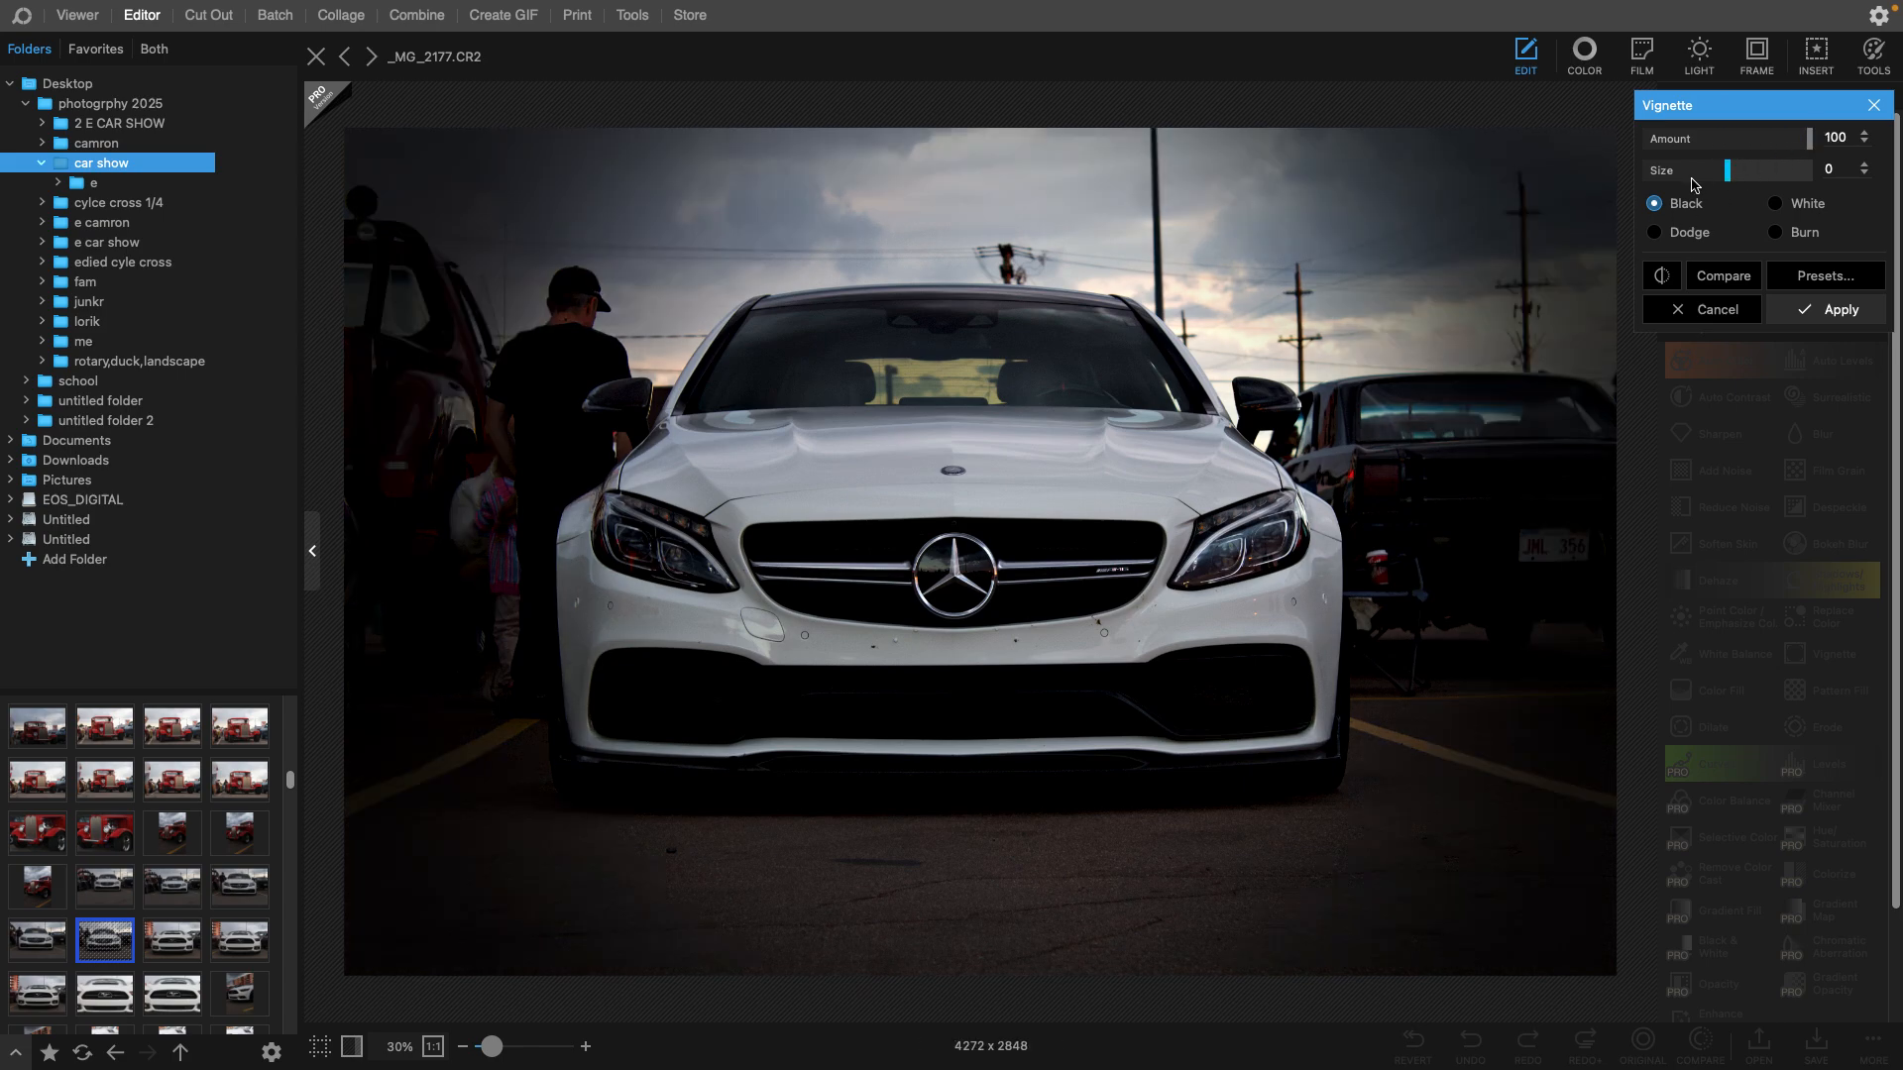
pyautogui.click(1672, 311)
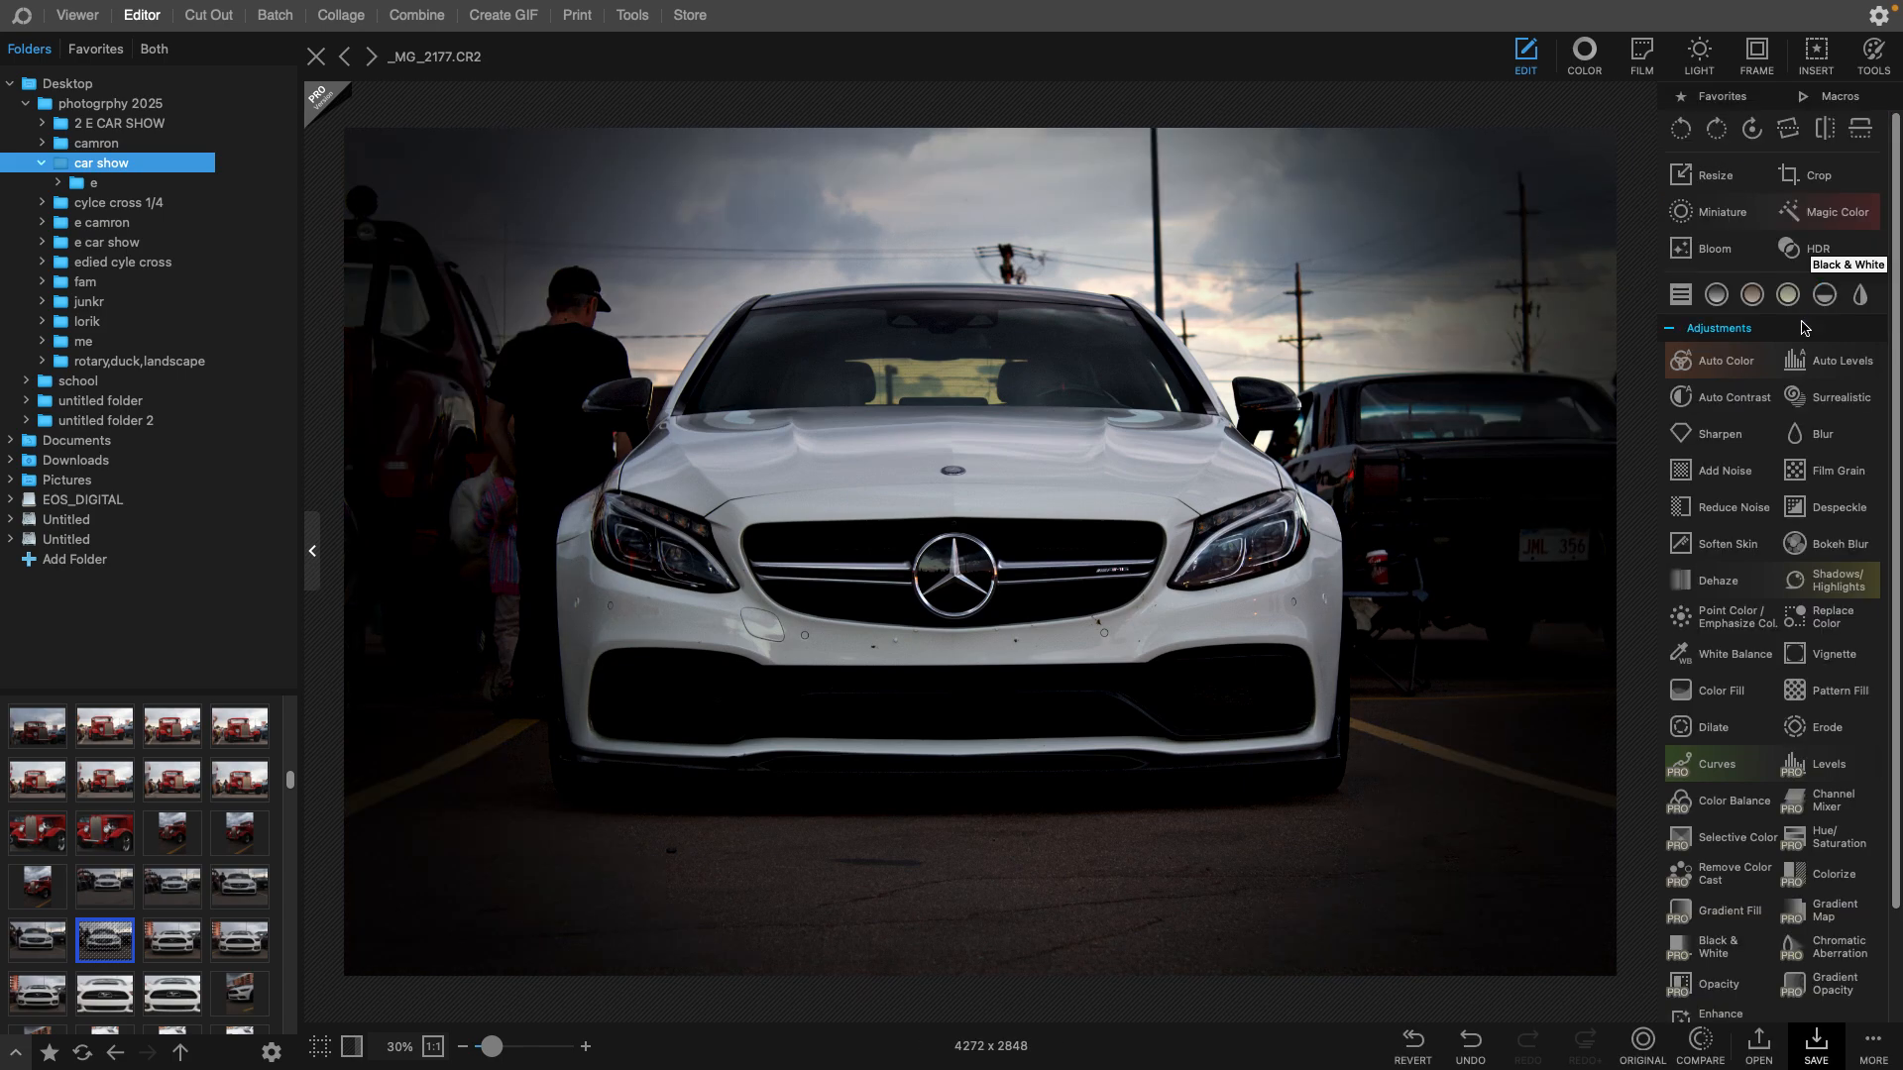
pyautogui.click(1641, 1040)
pyautogui.click(1641, 1041)
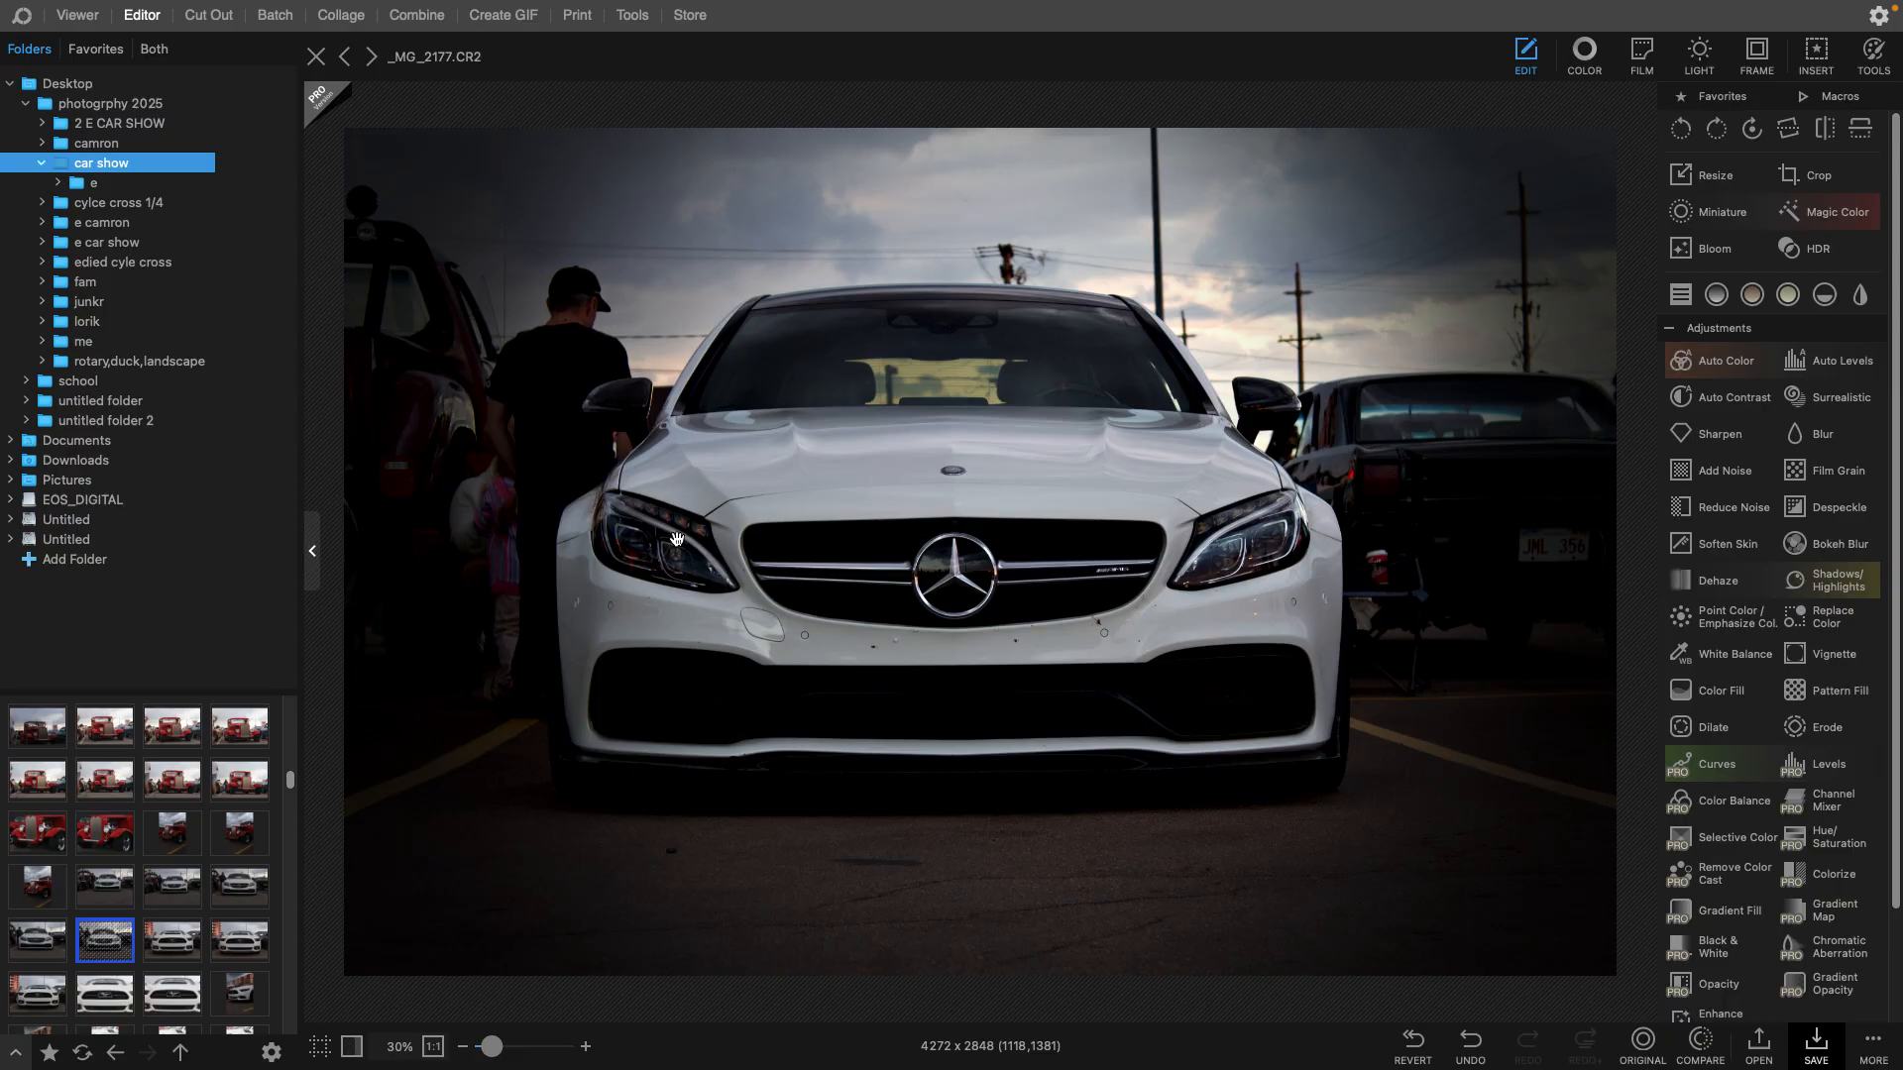
# - Save the edited white Mercedes photo as a new JPEG named _MG_2177 in the car show folder and move on to the next photo
pyautogui.click(371, 56)
pyautogui.click(1053, 527)
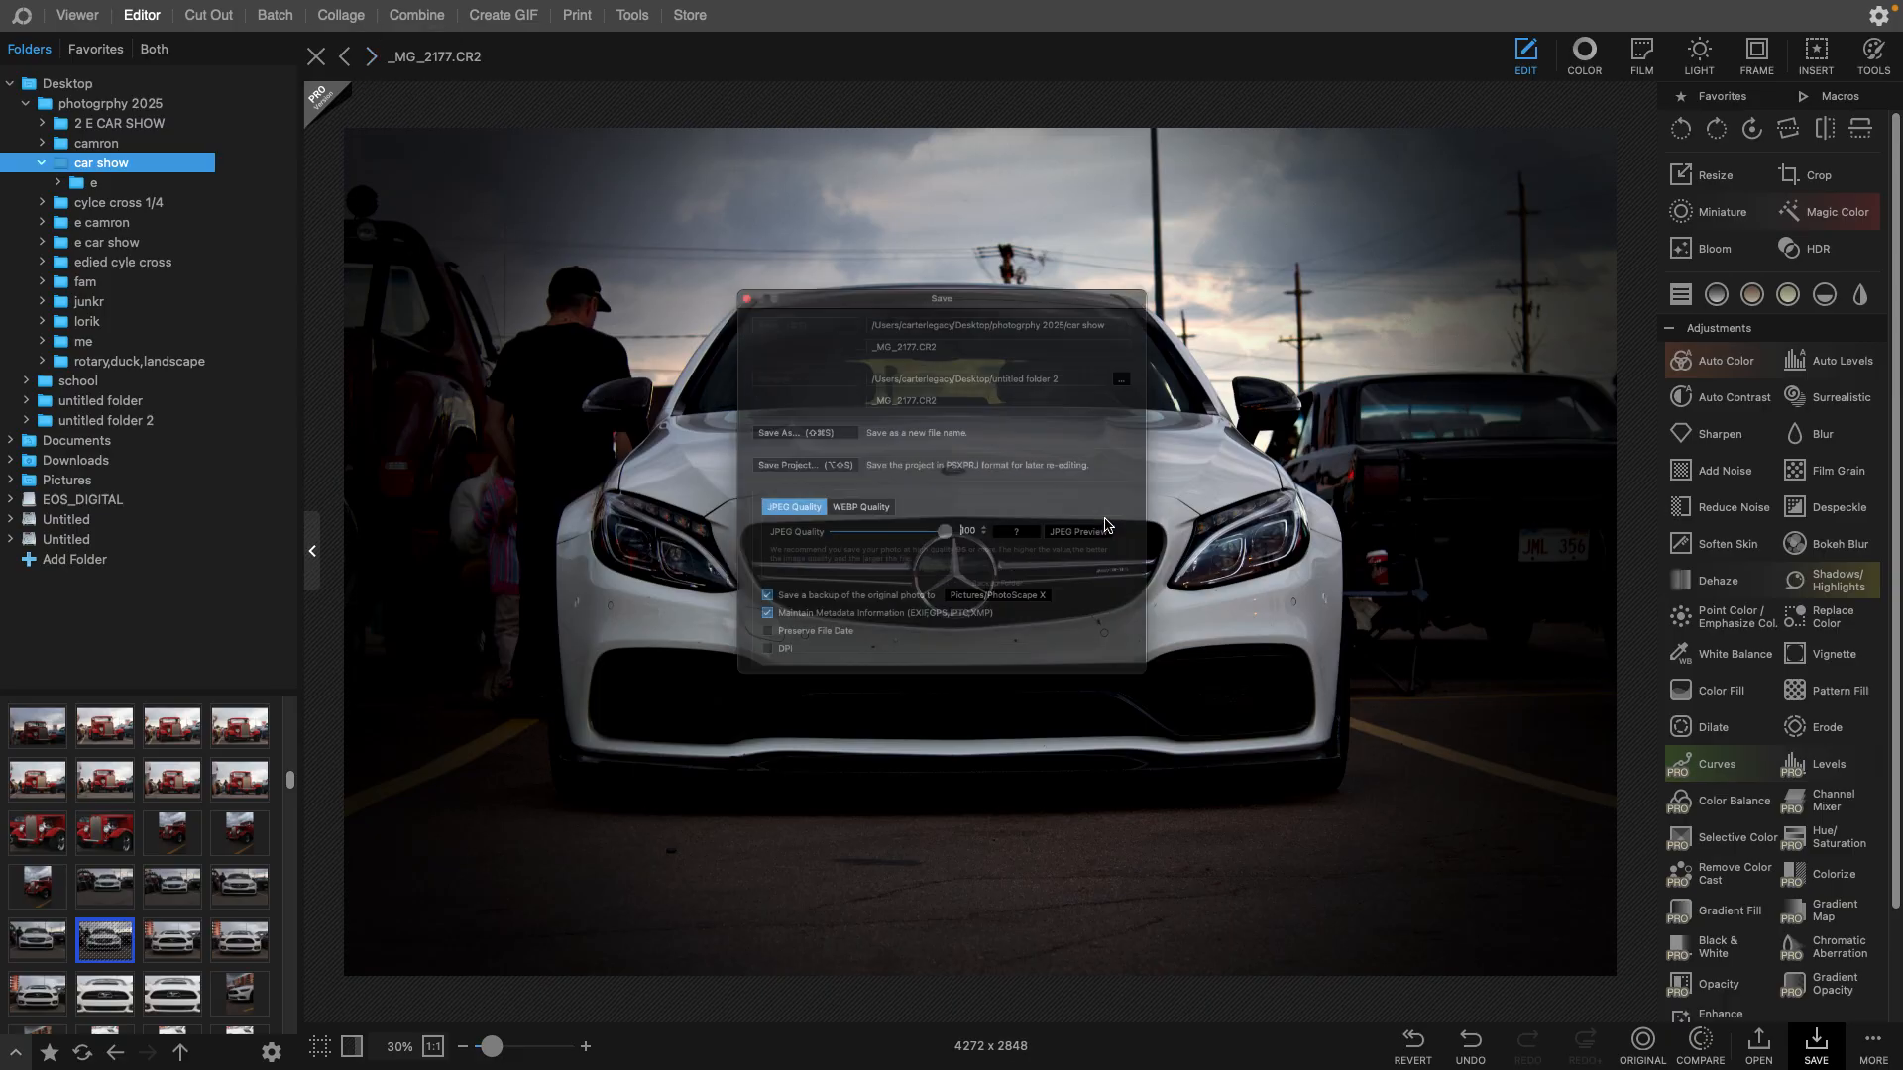
pyautogui.press('super+shift+s')
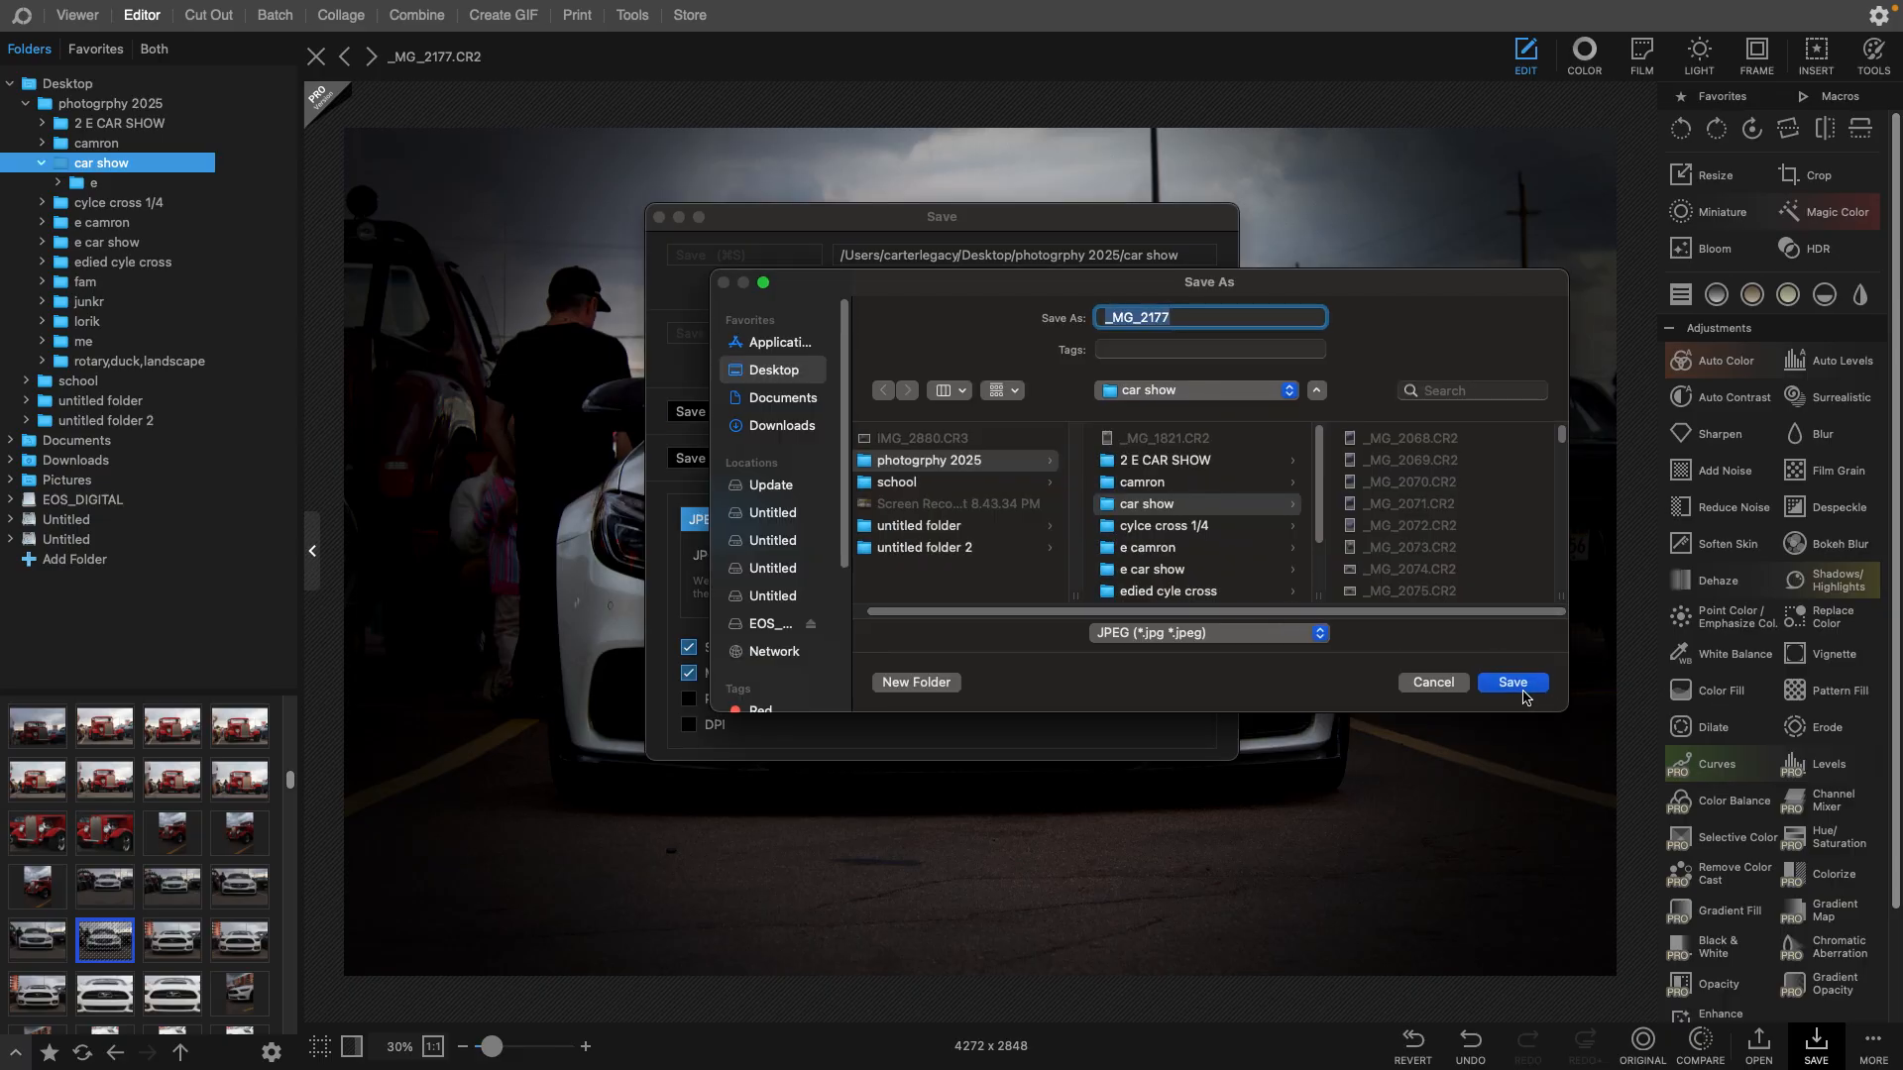
pyautogui.click(1513, 683)
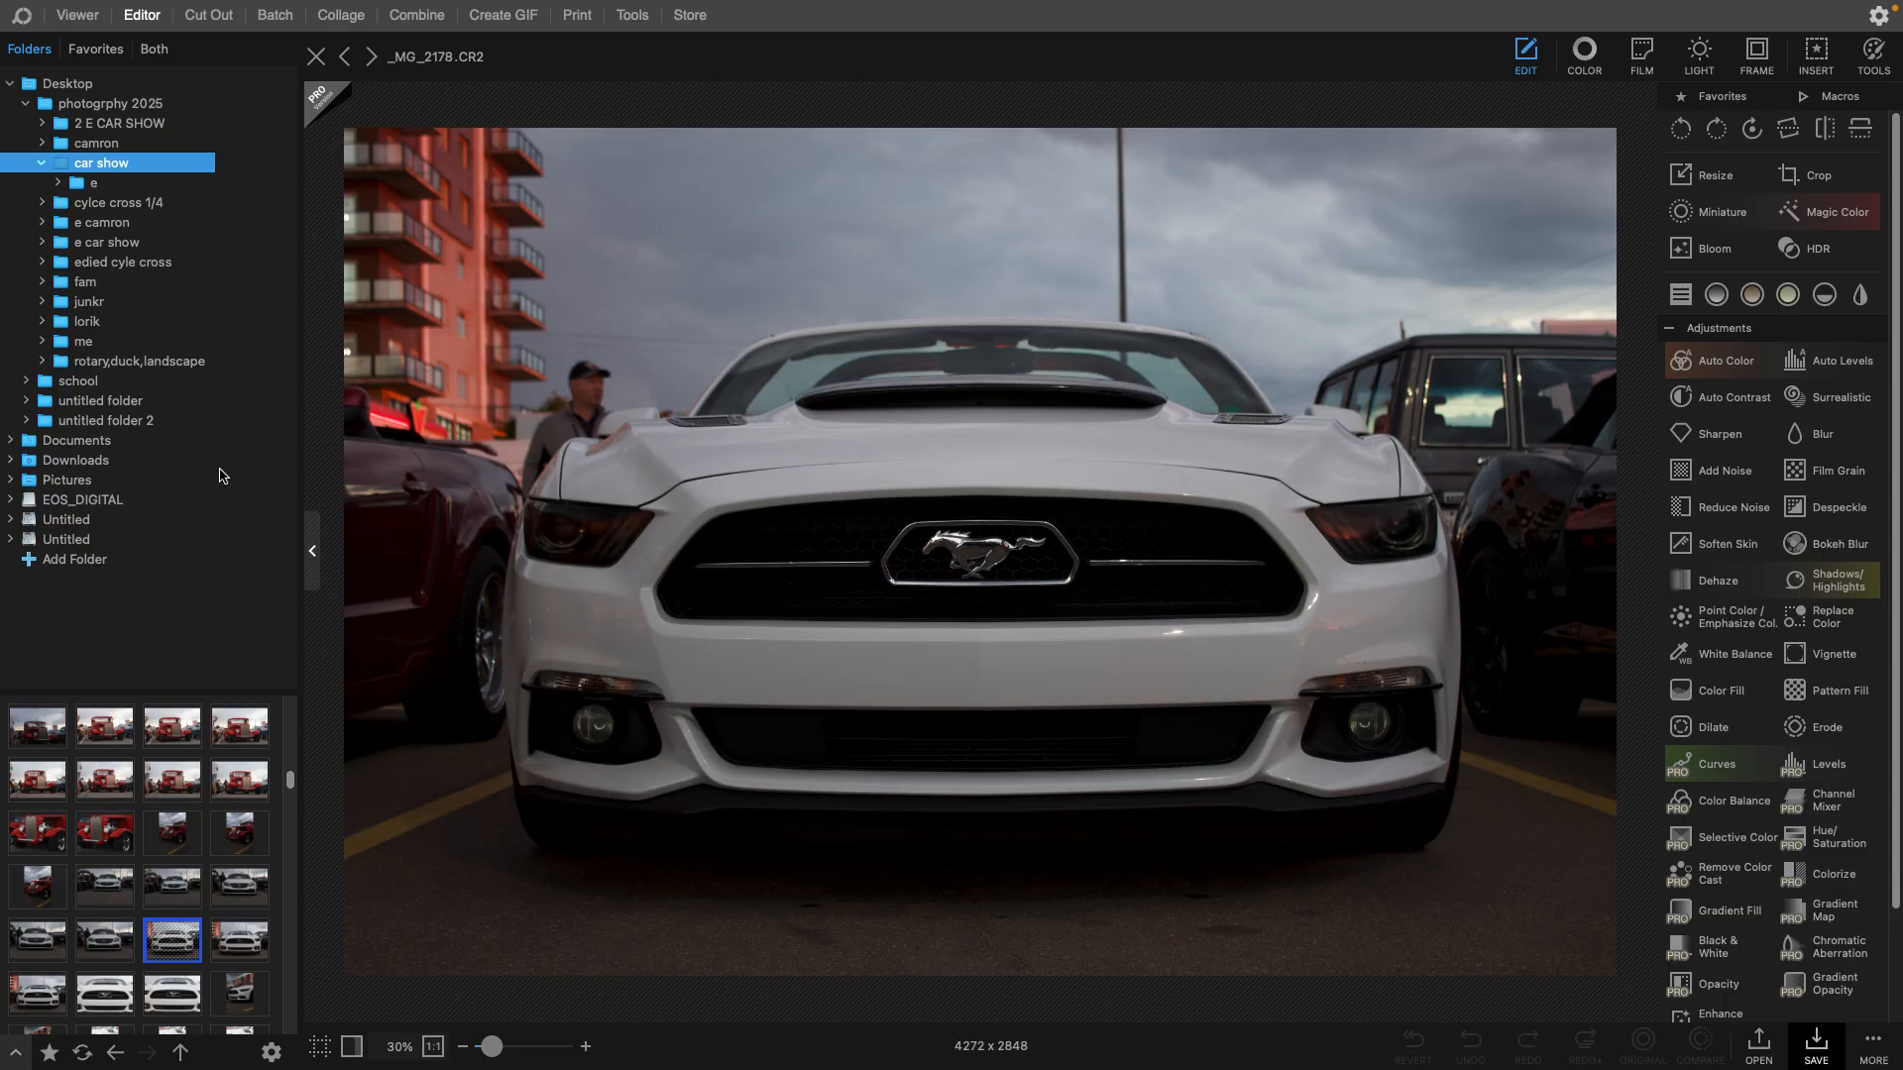
# - Browse the car show thumbnails and examine the white Viper front photos, including _MG_2238, _MG_2237, _MG_2239 and _MG_2243
pyautogui.scroll(3, 247, 902)
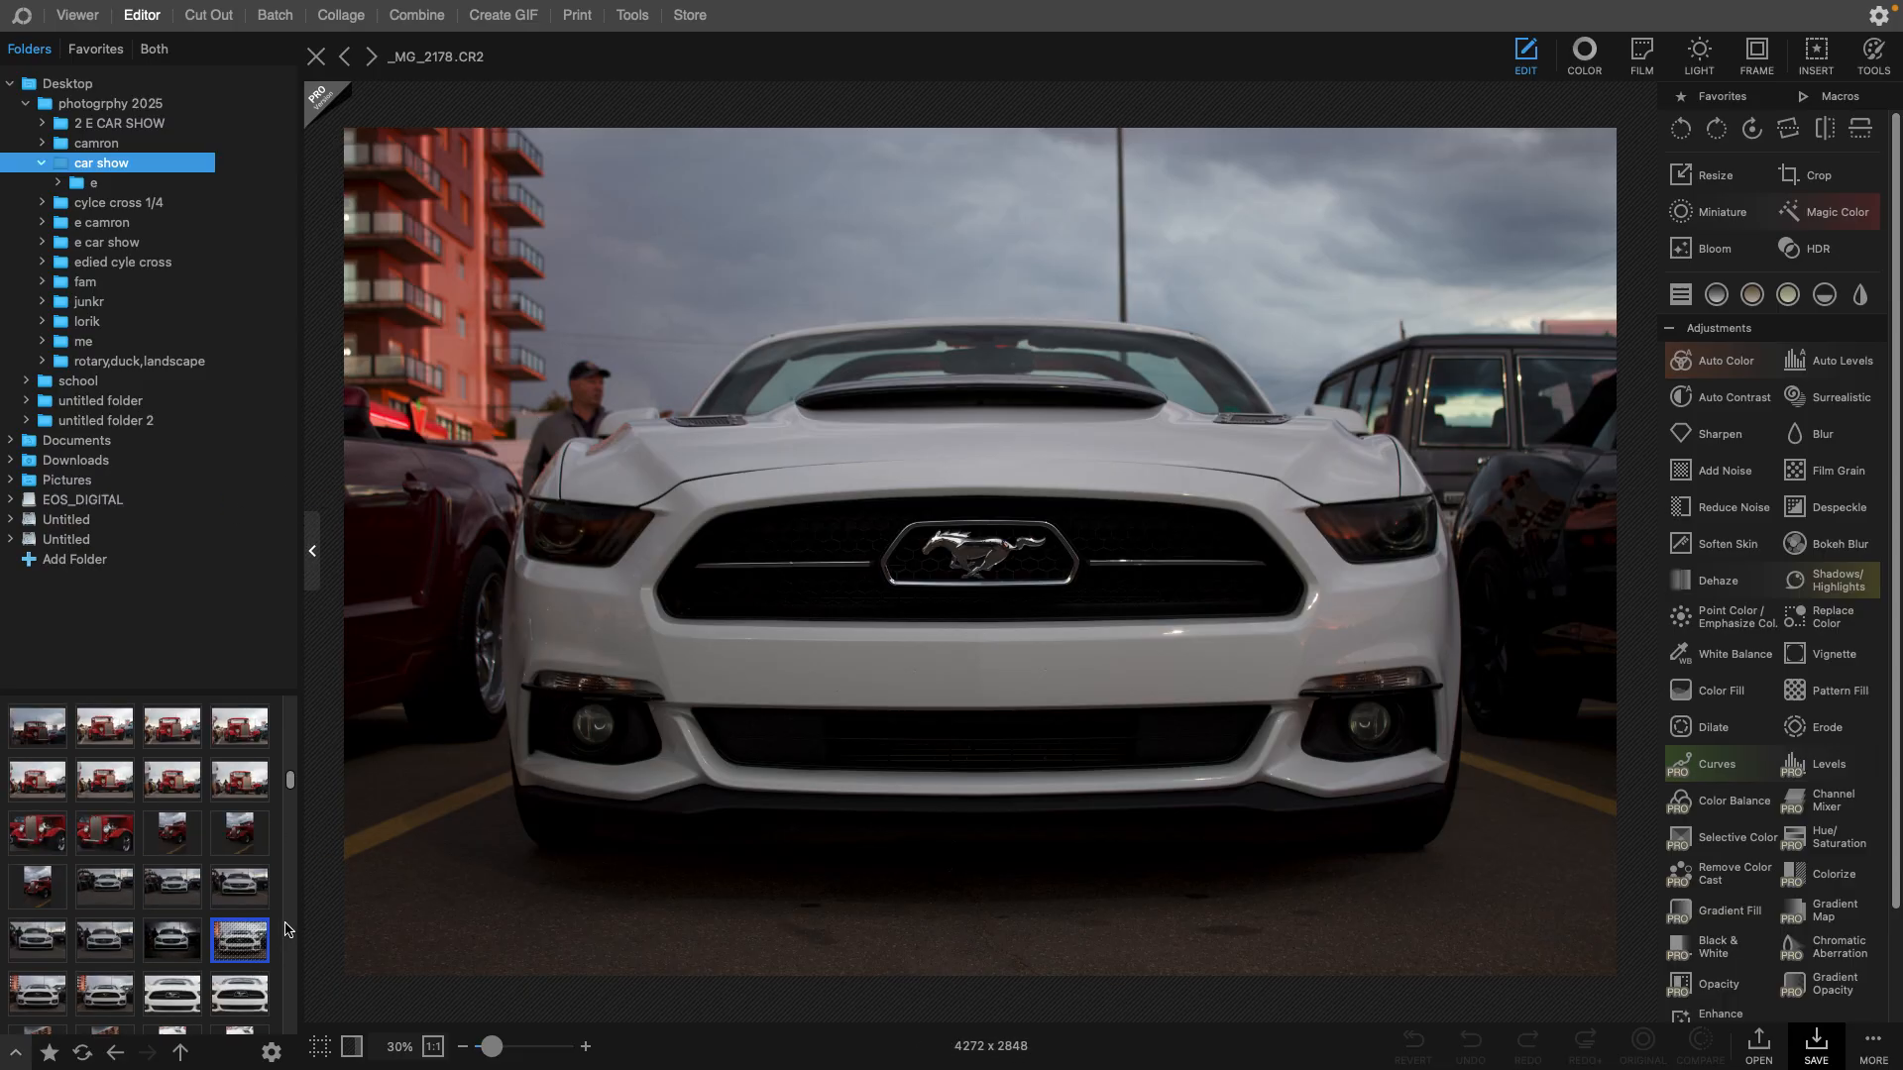
pyautogui.scroll(5, 264, 919)
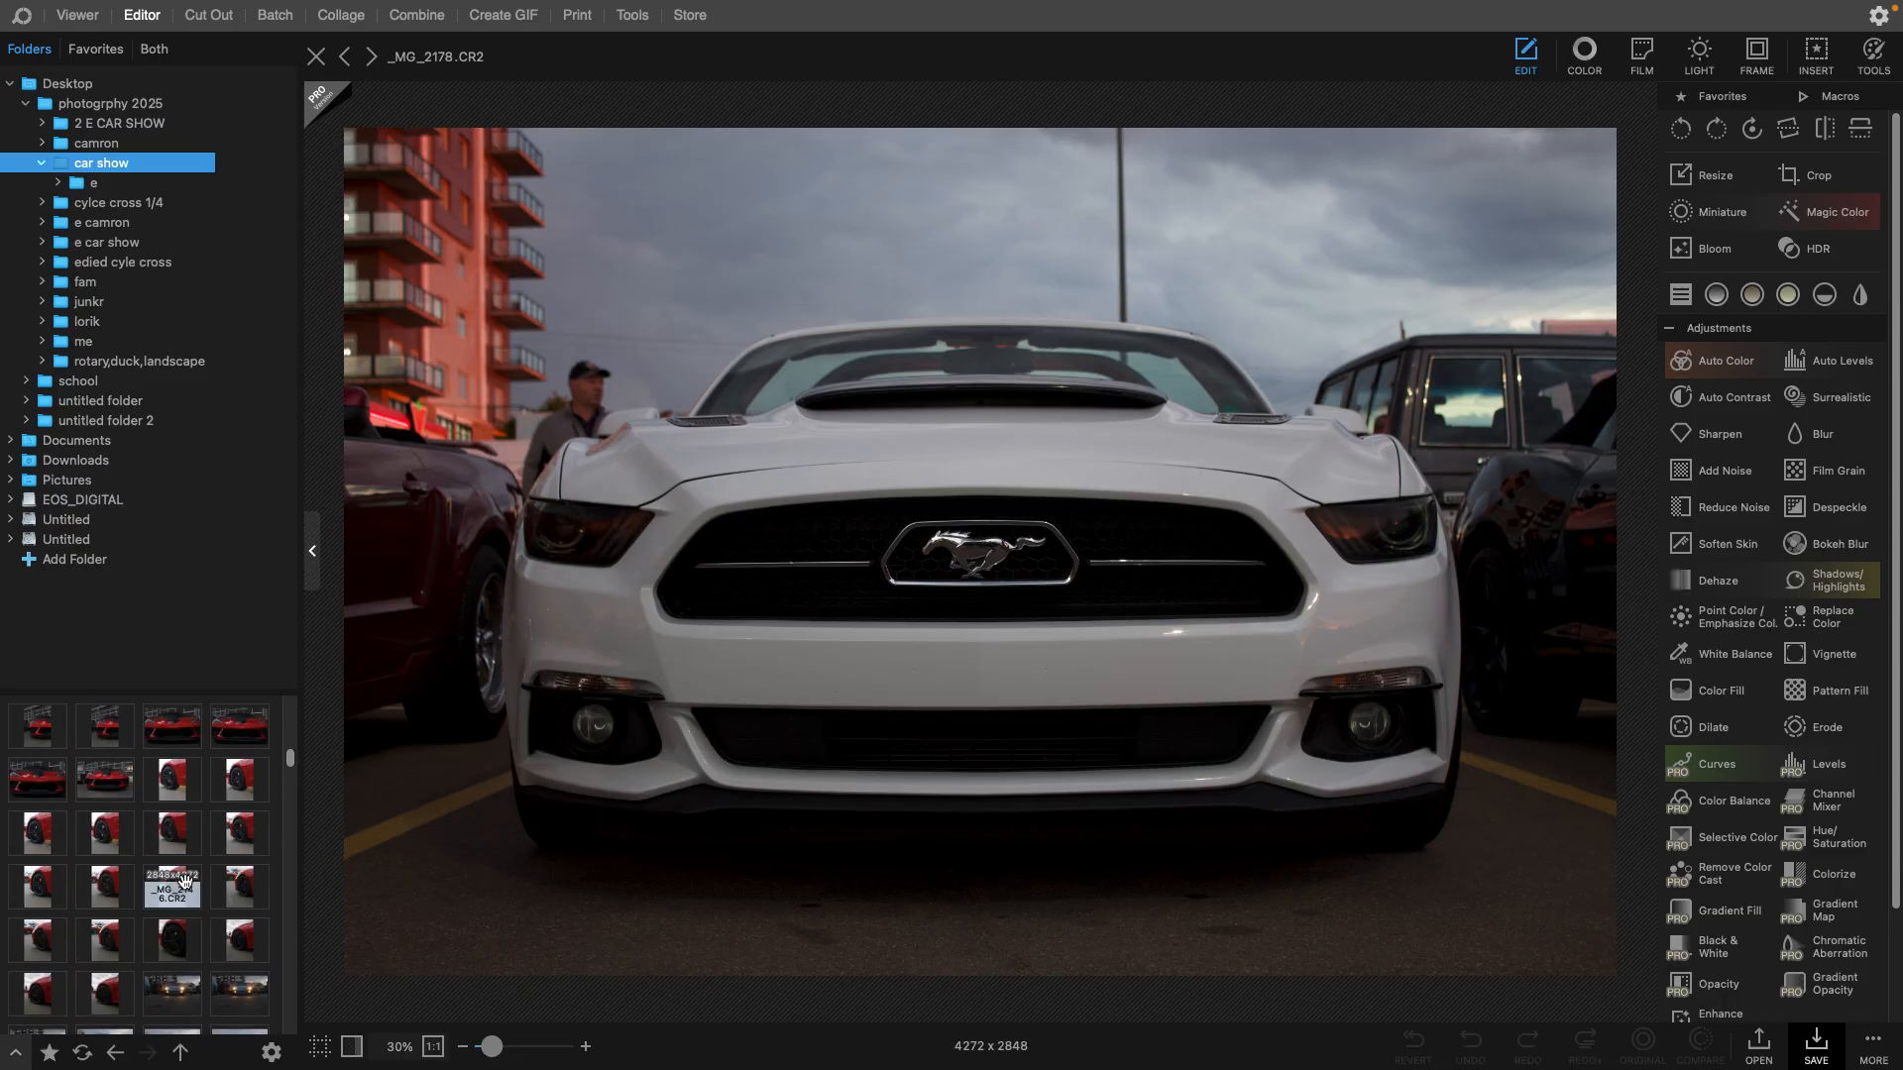
pyautogui.scroll(5, 199, 878)
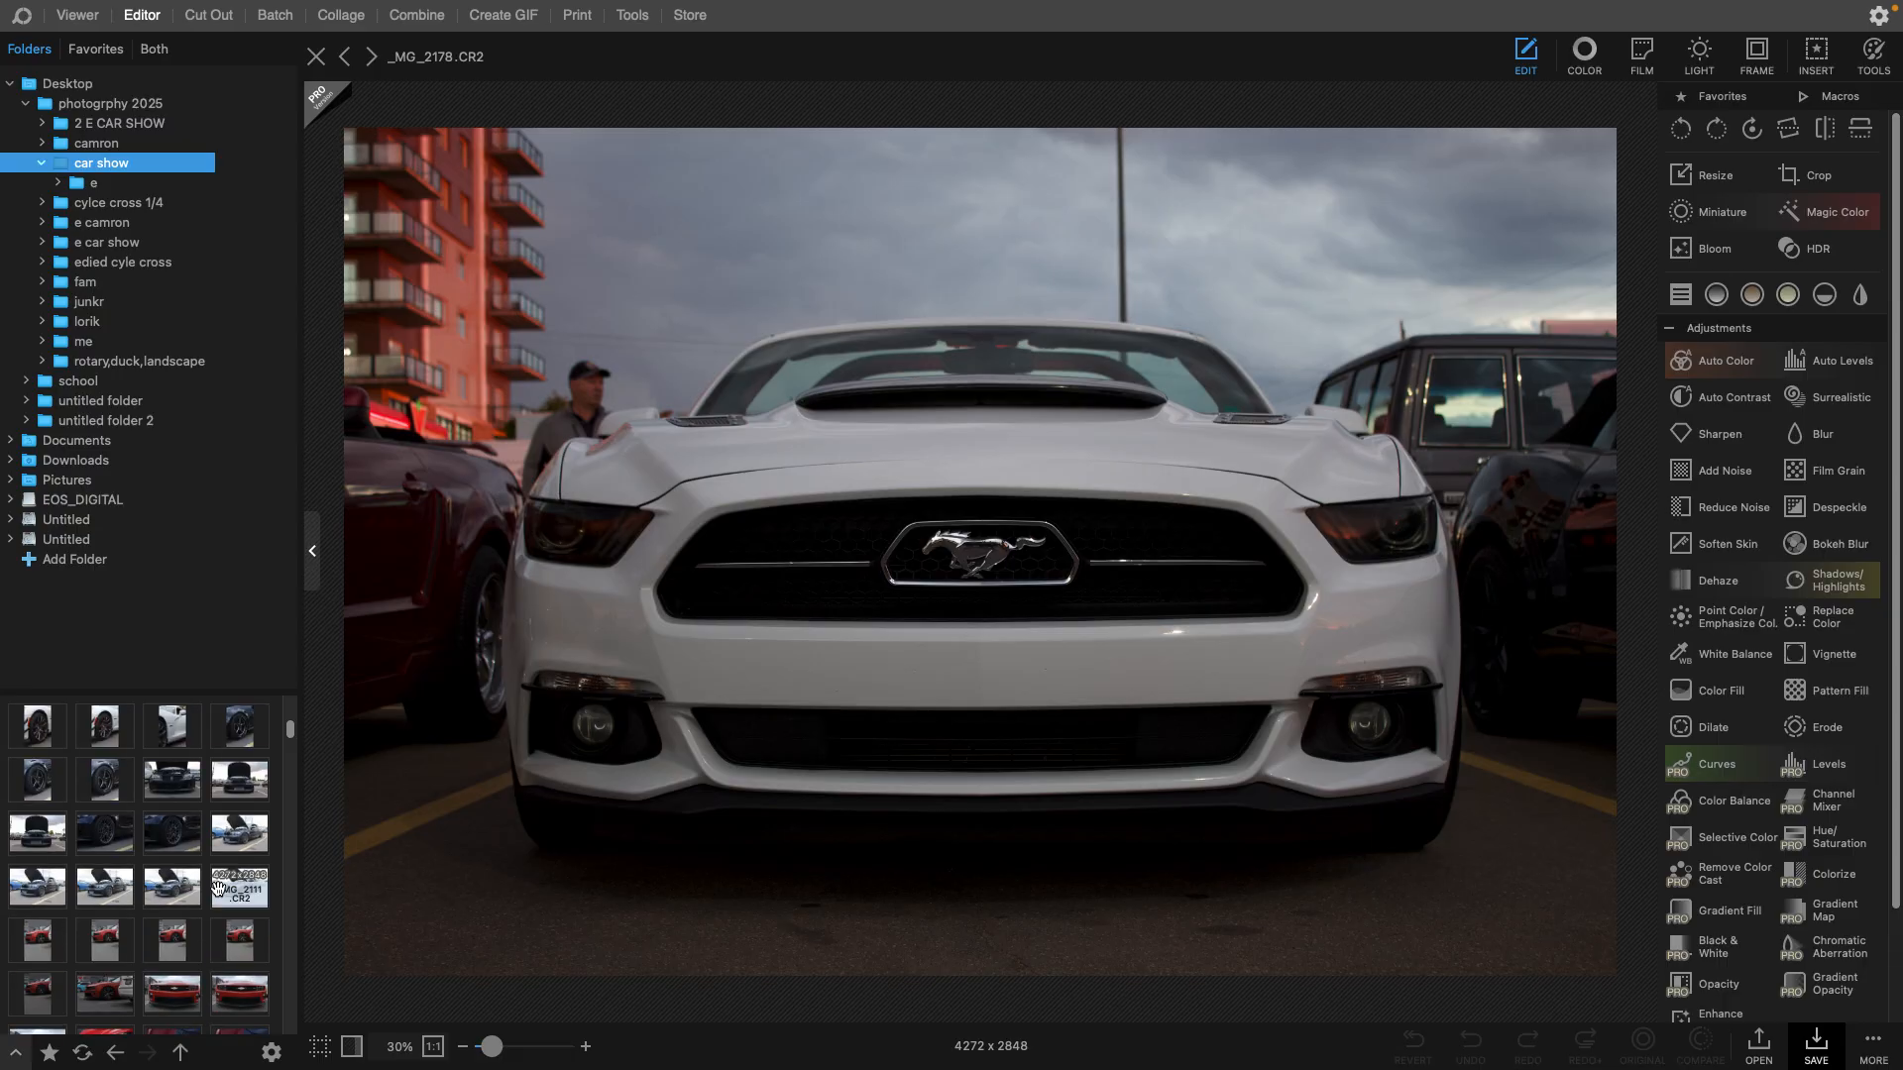
pyautogui.scroll(4, 222, 877)
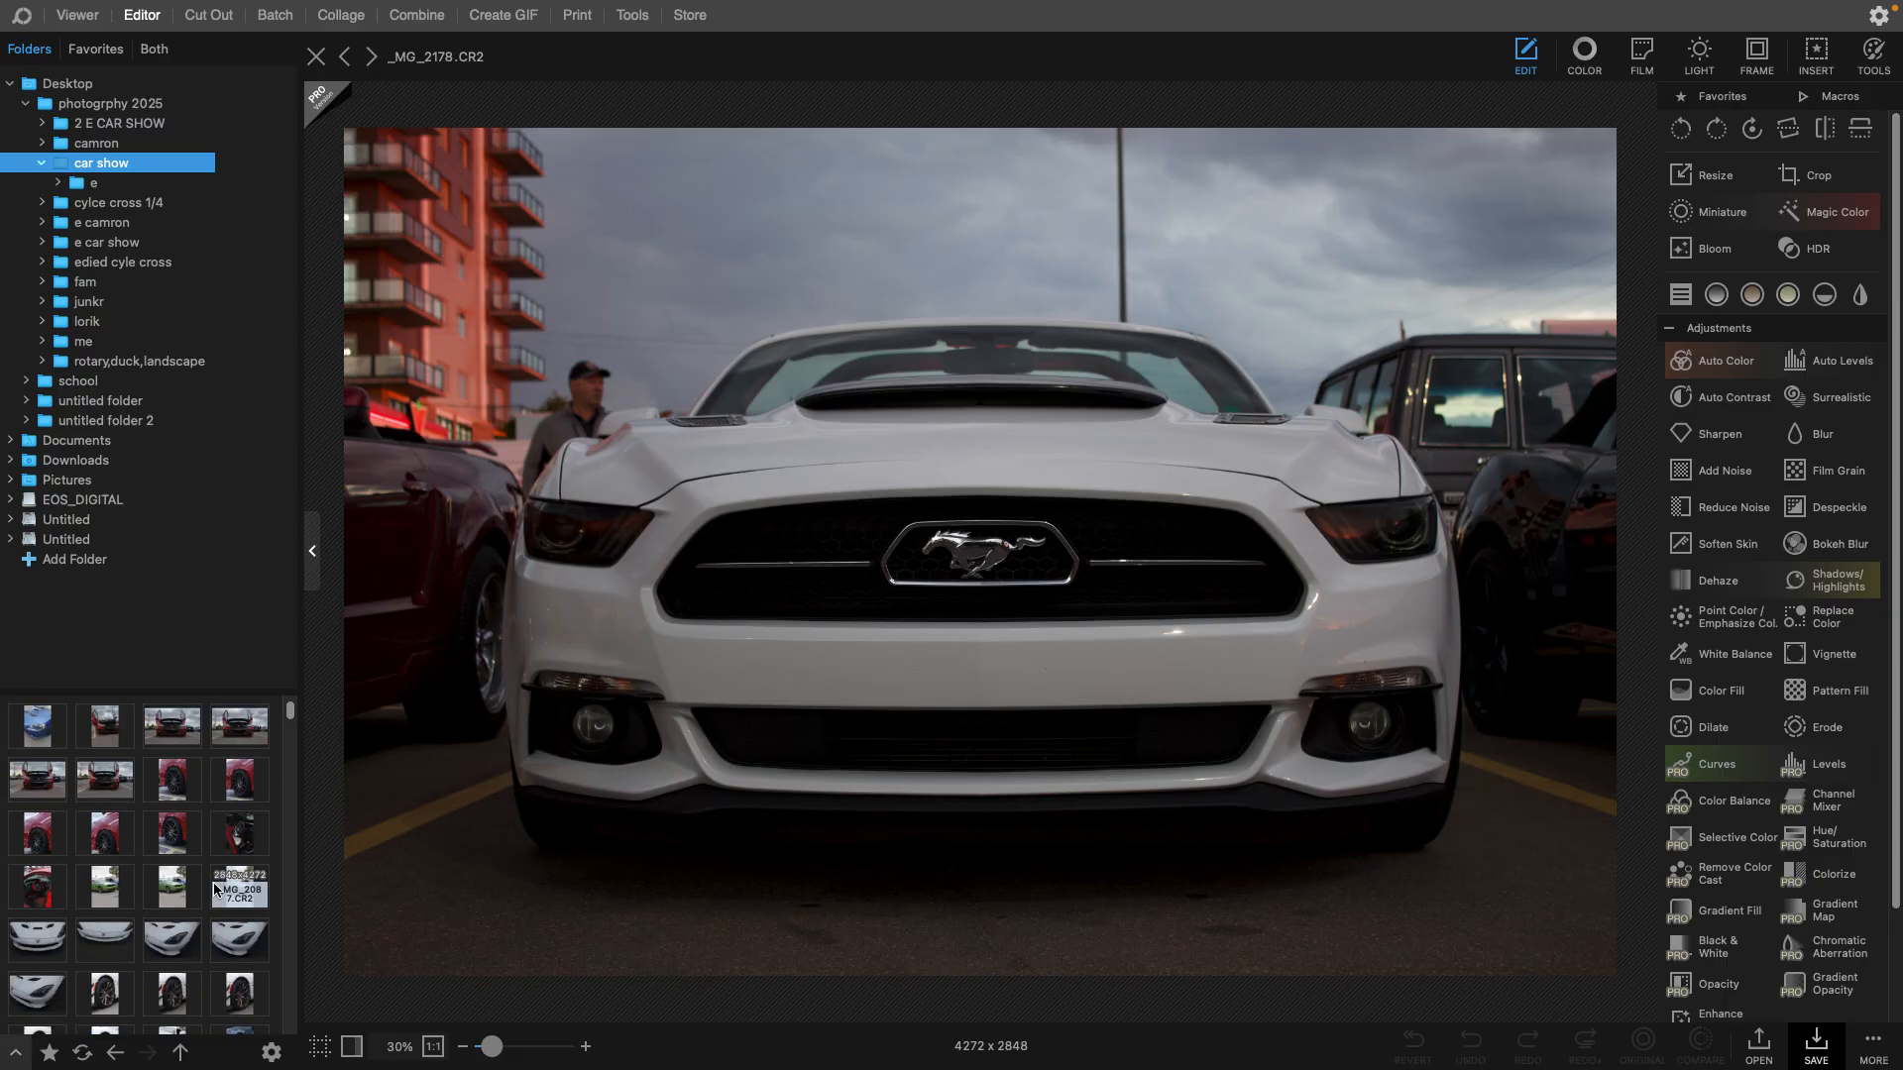
pyautogui.scroll(1, 117, 949)
pyautogui.scroll(-10, 164, 932)
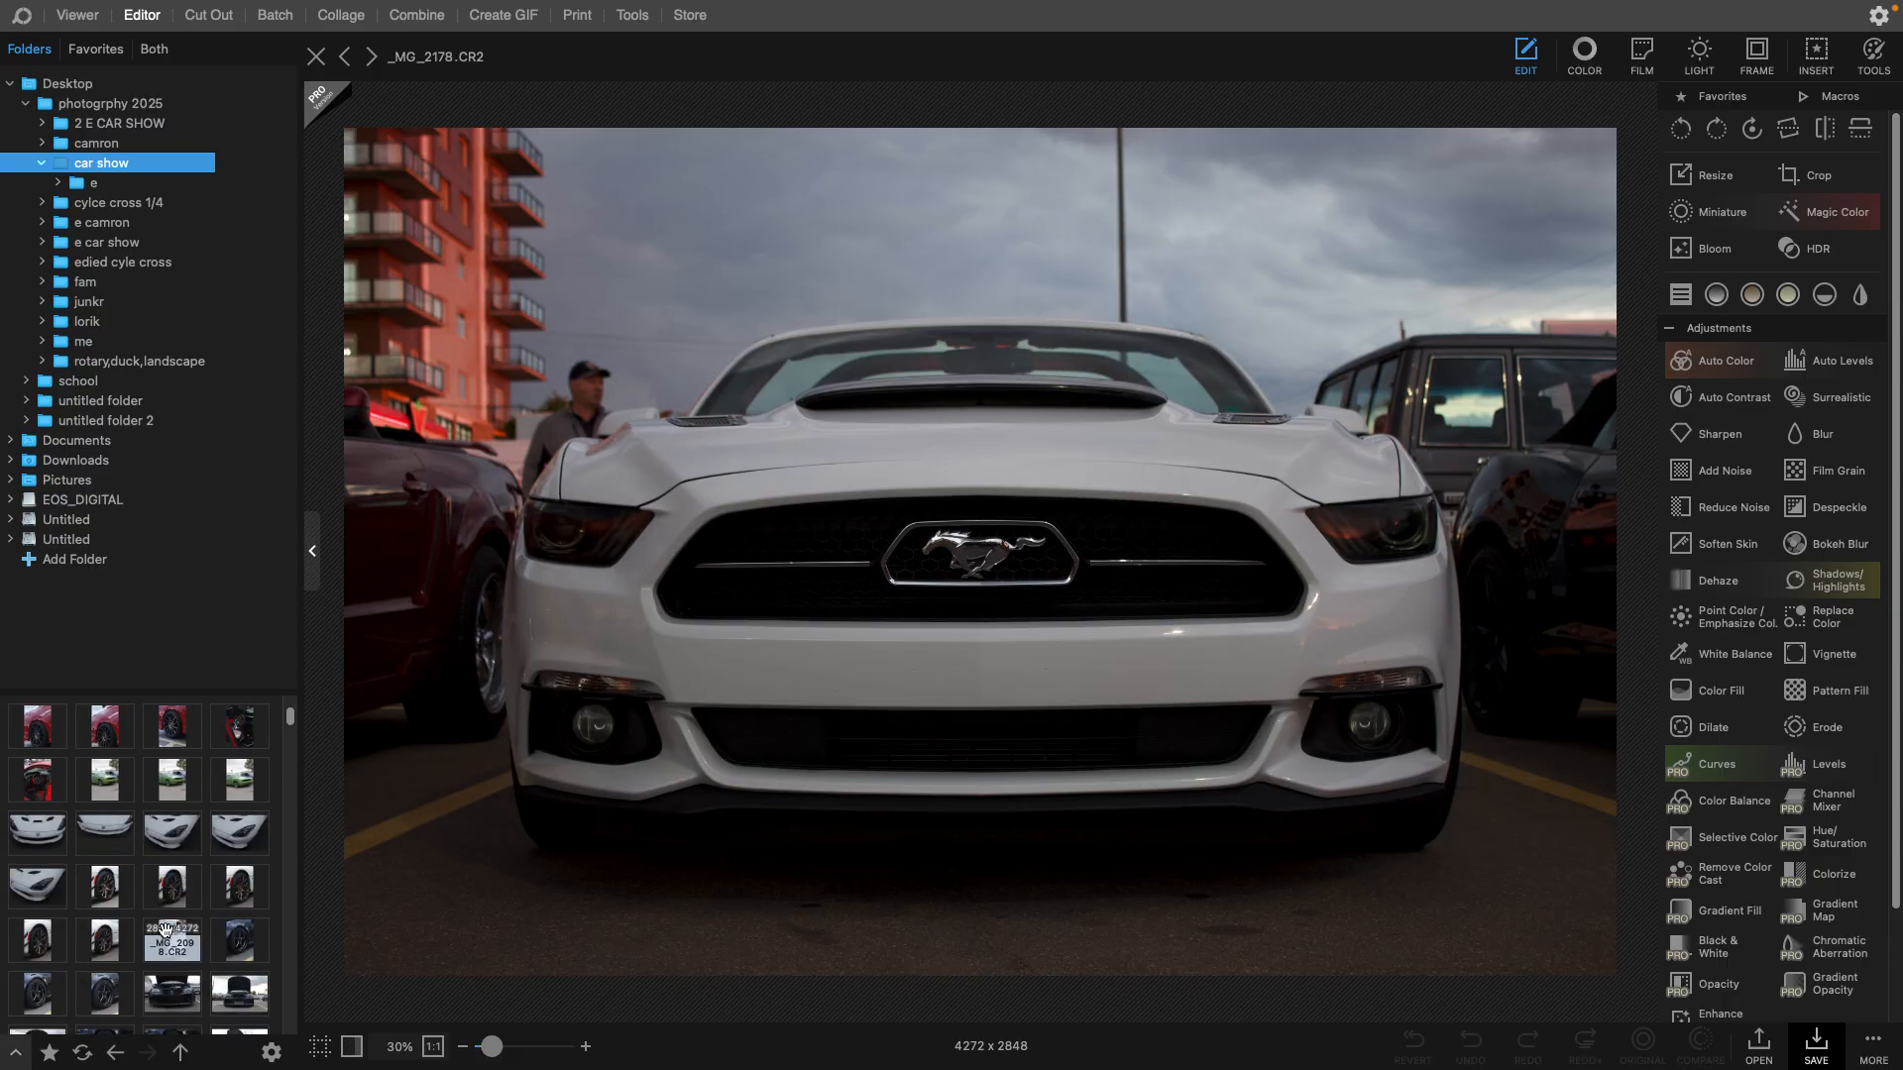
pyautogui.scroll(-5, 202, 892)
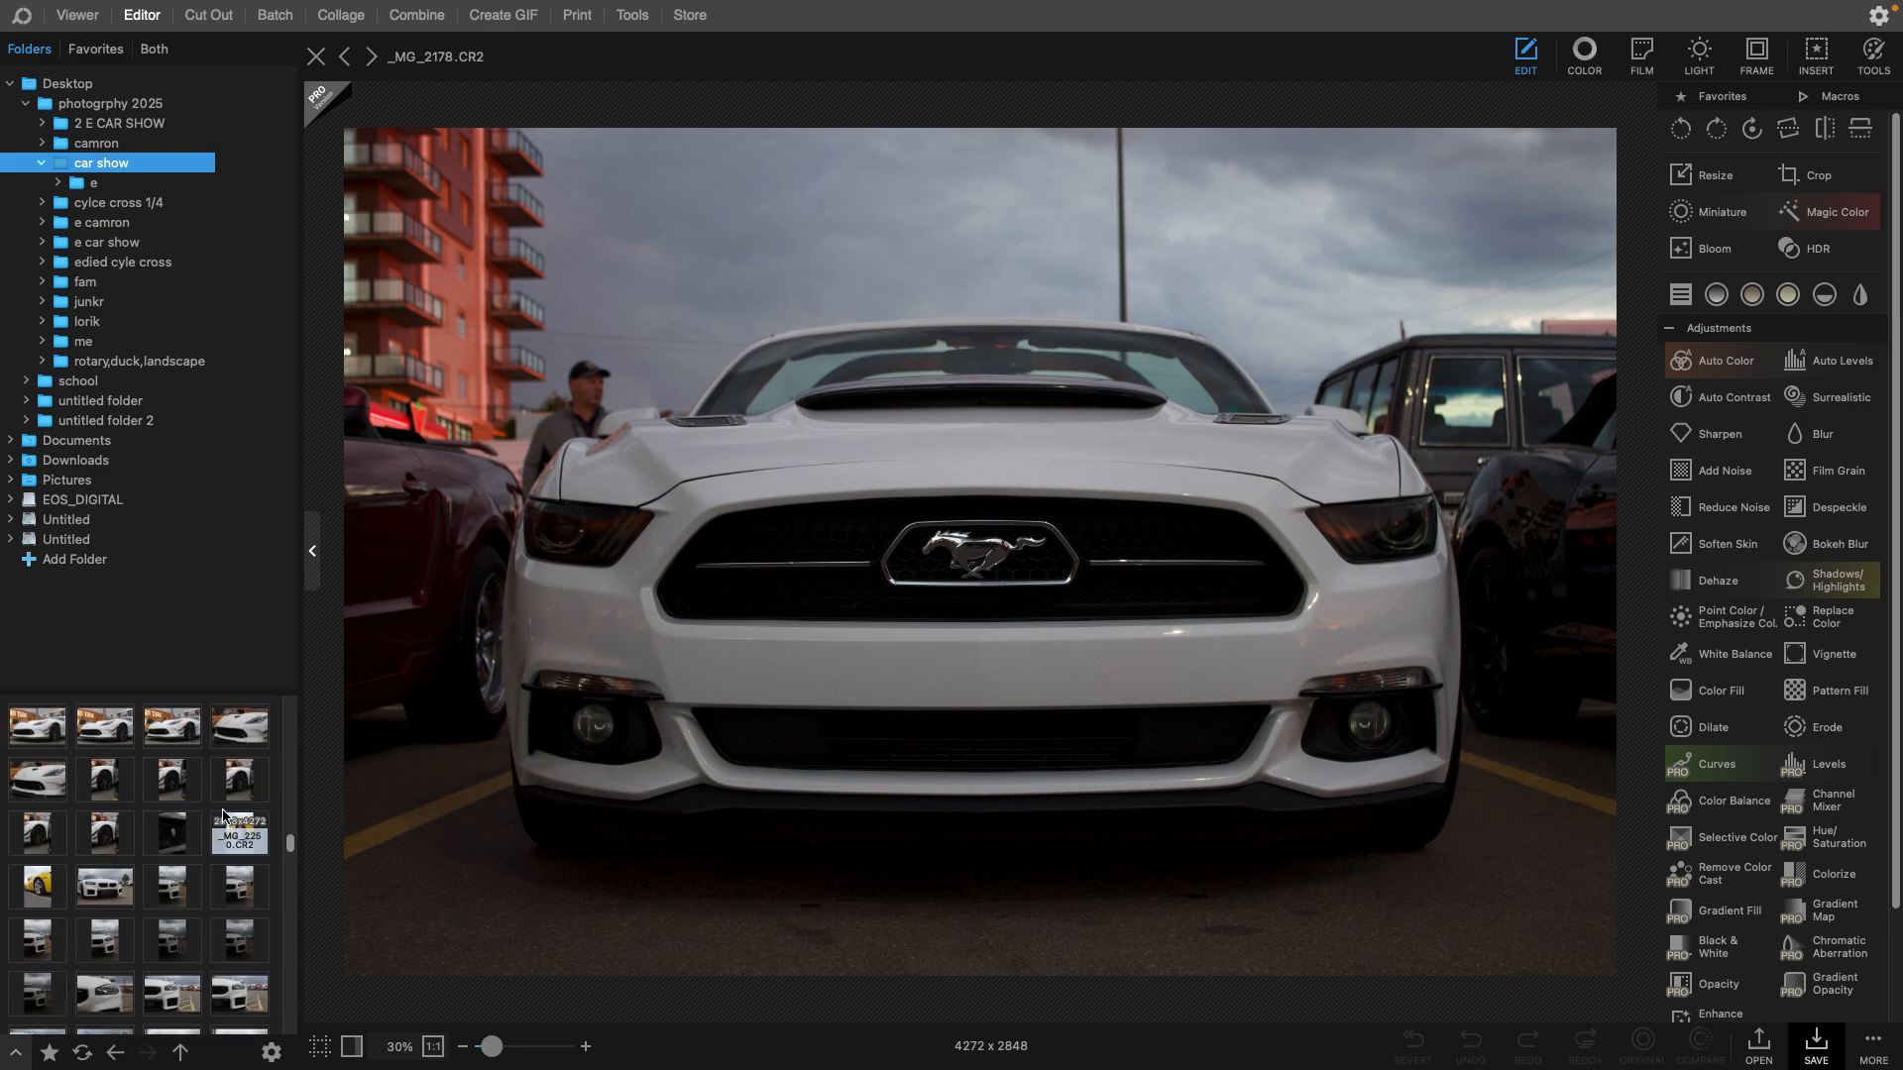
pyautogui.click(249, 715)
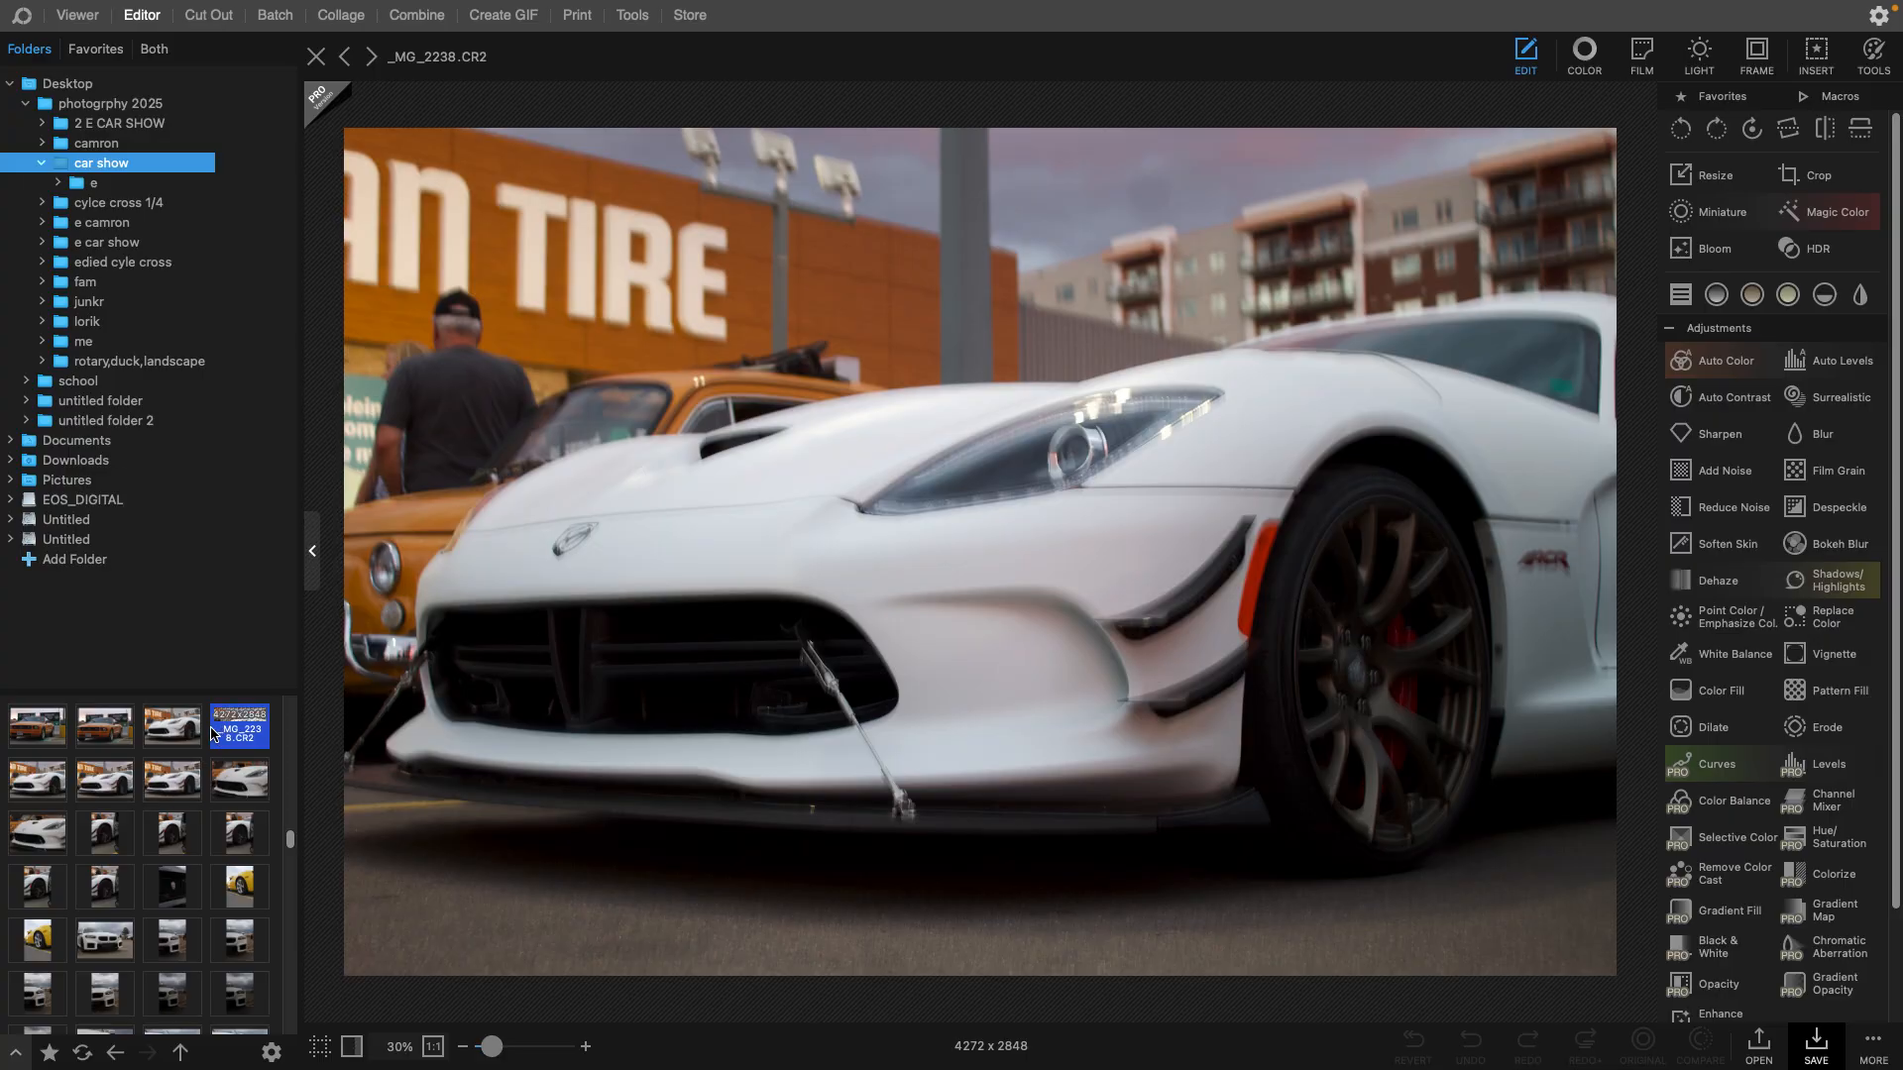
pyautogui.click(189, 732)
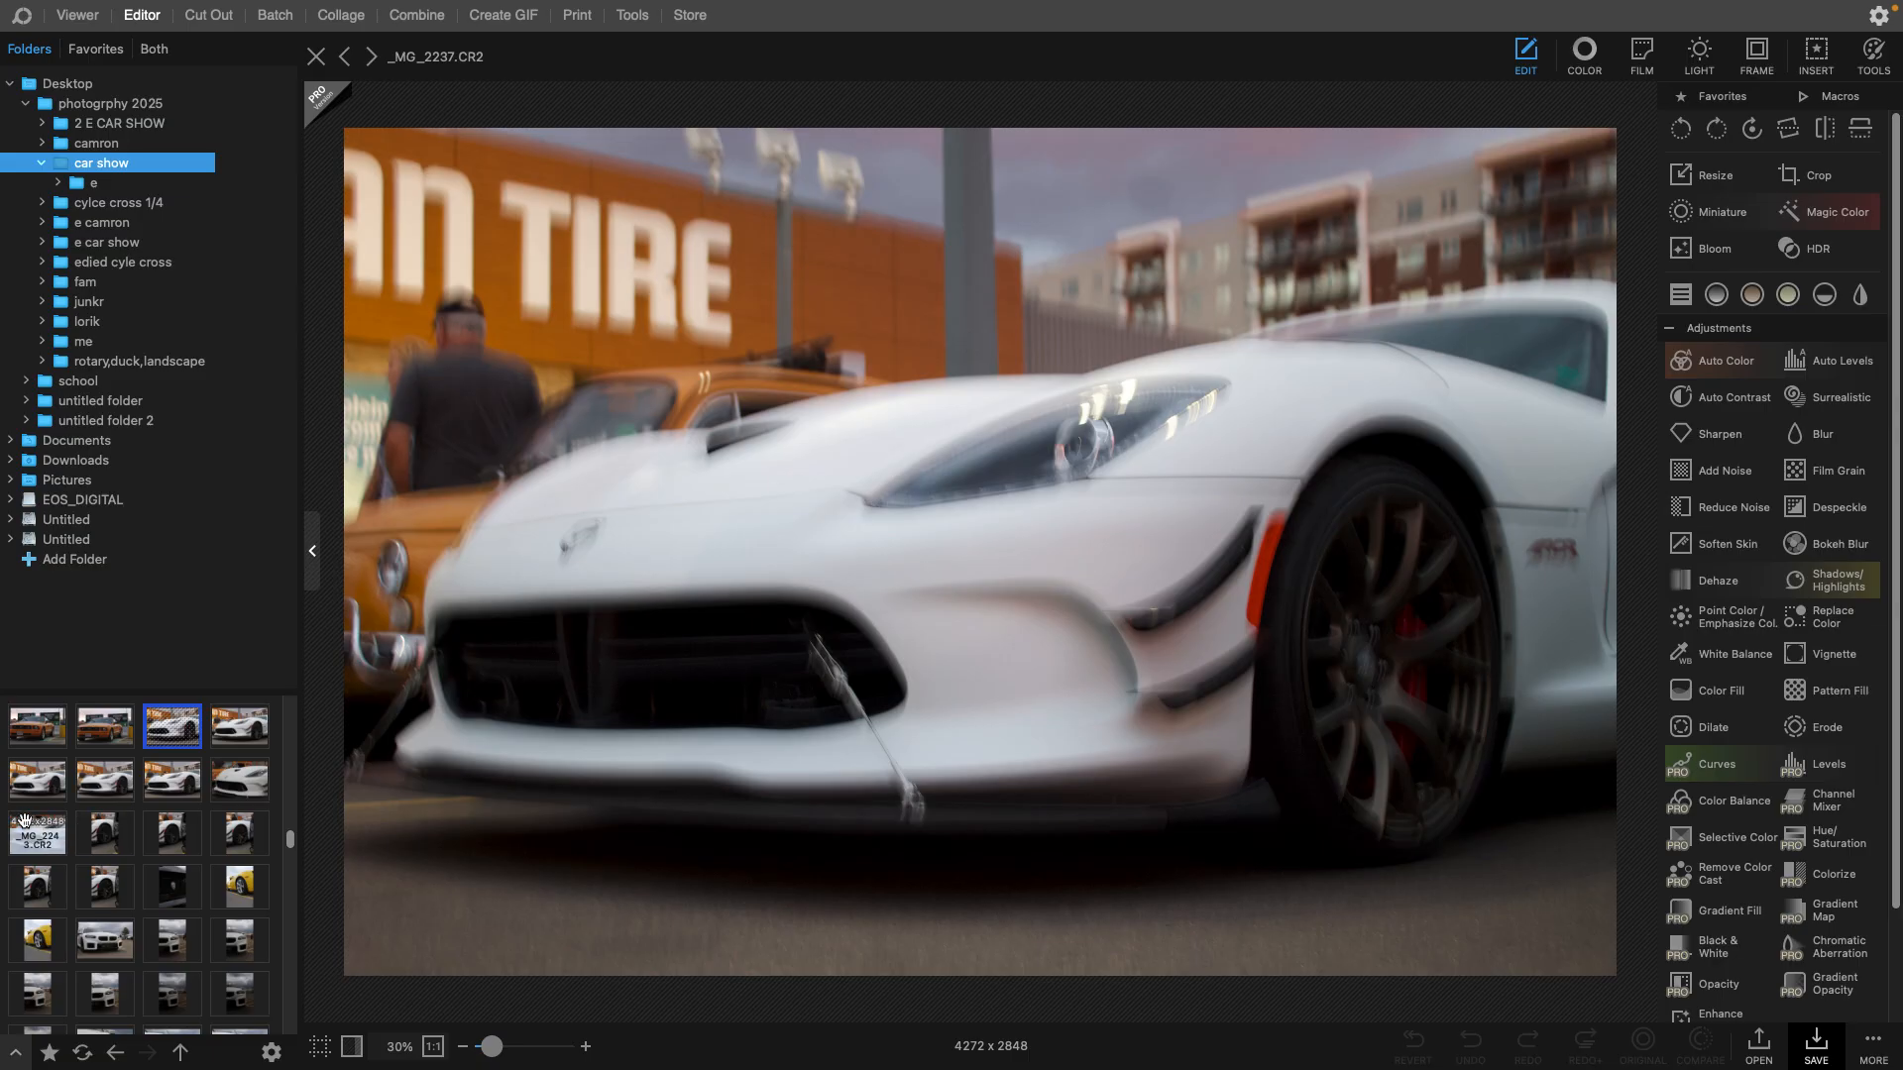
pyautogui.click(43, 785)
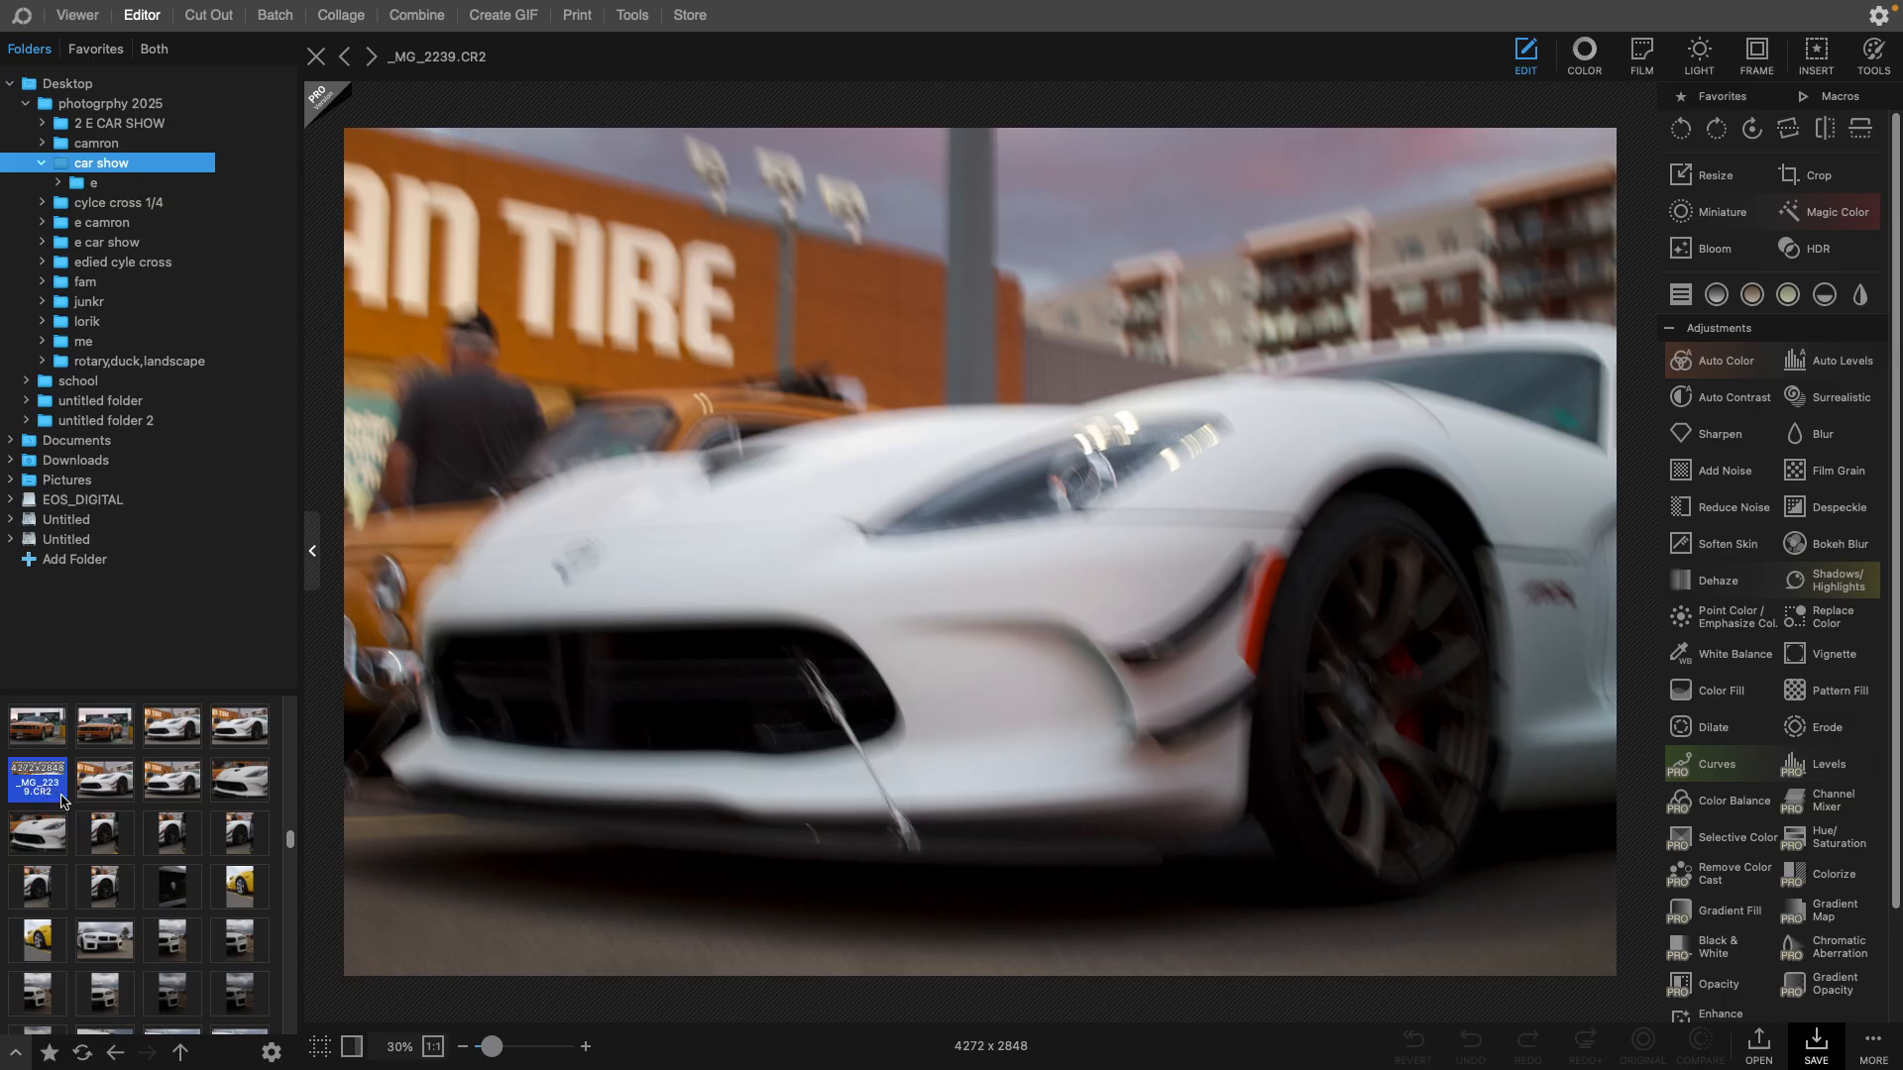
pyautogui.click(48, 830)
pyautogui.click(99, 830)
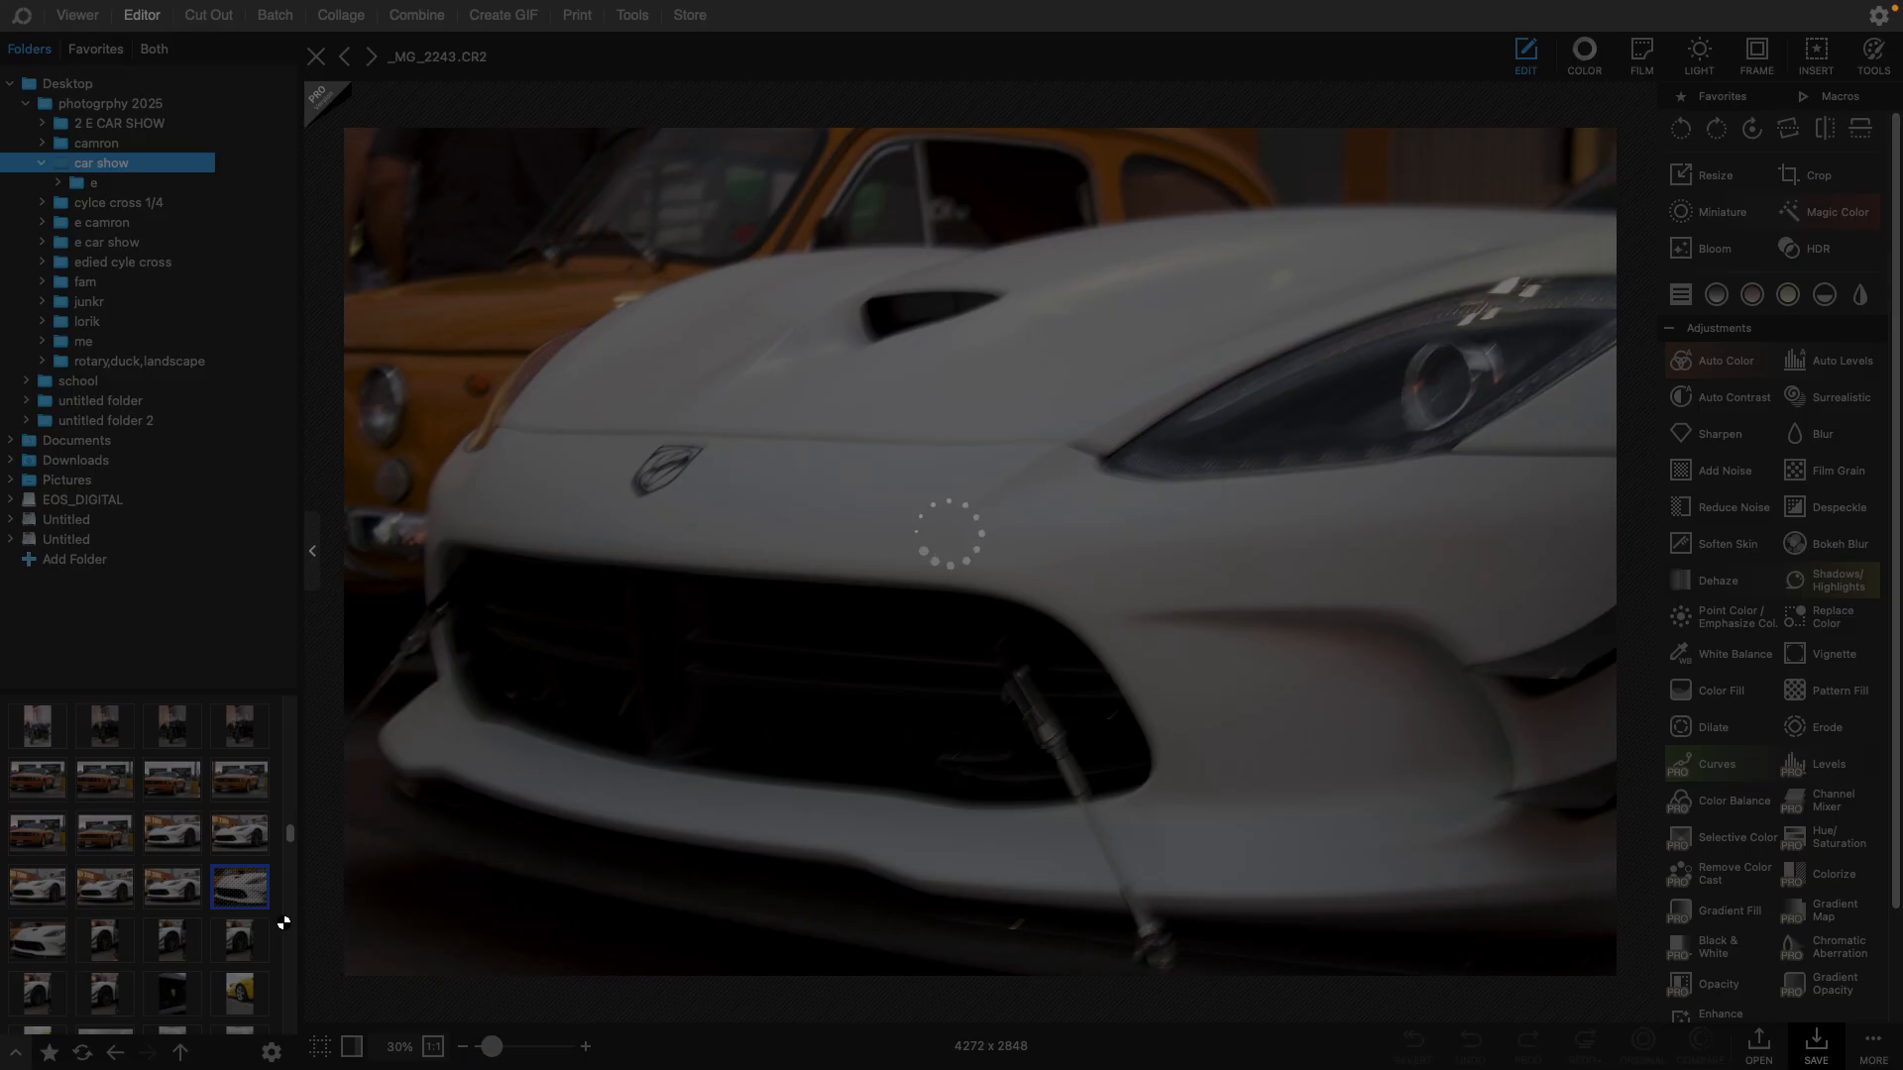
pyautogui.scroll(1, 248, 919)
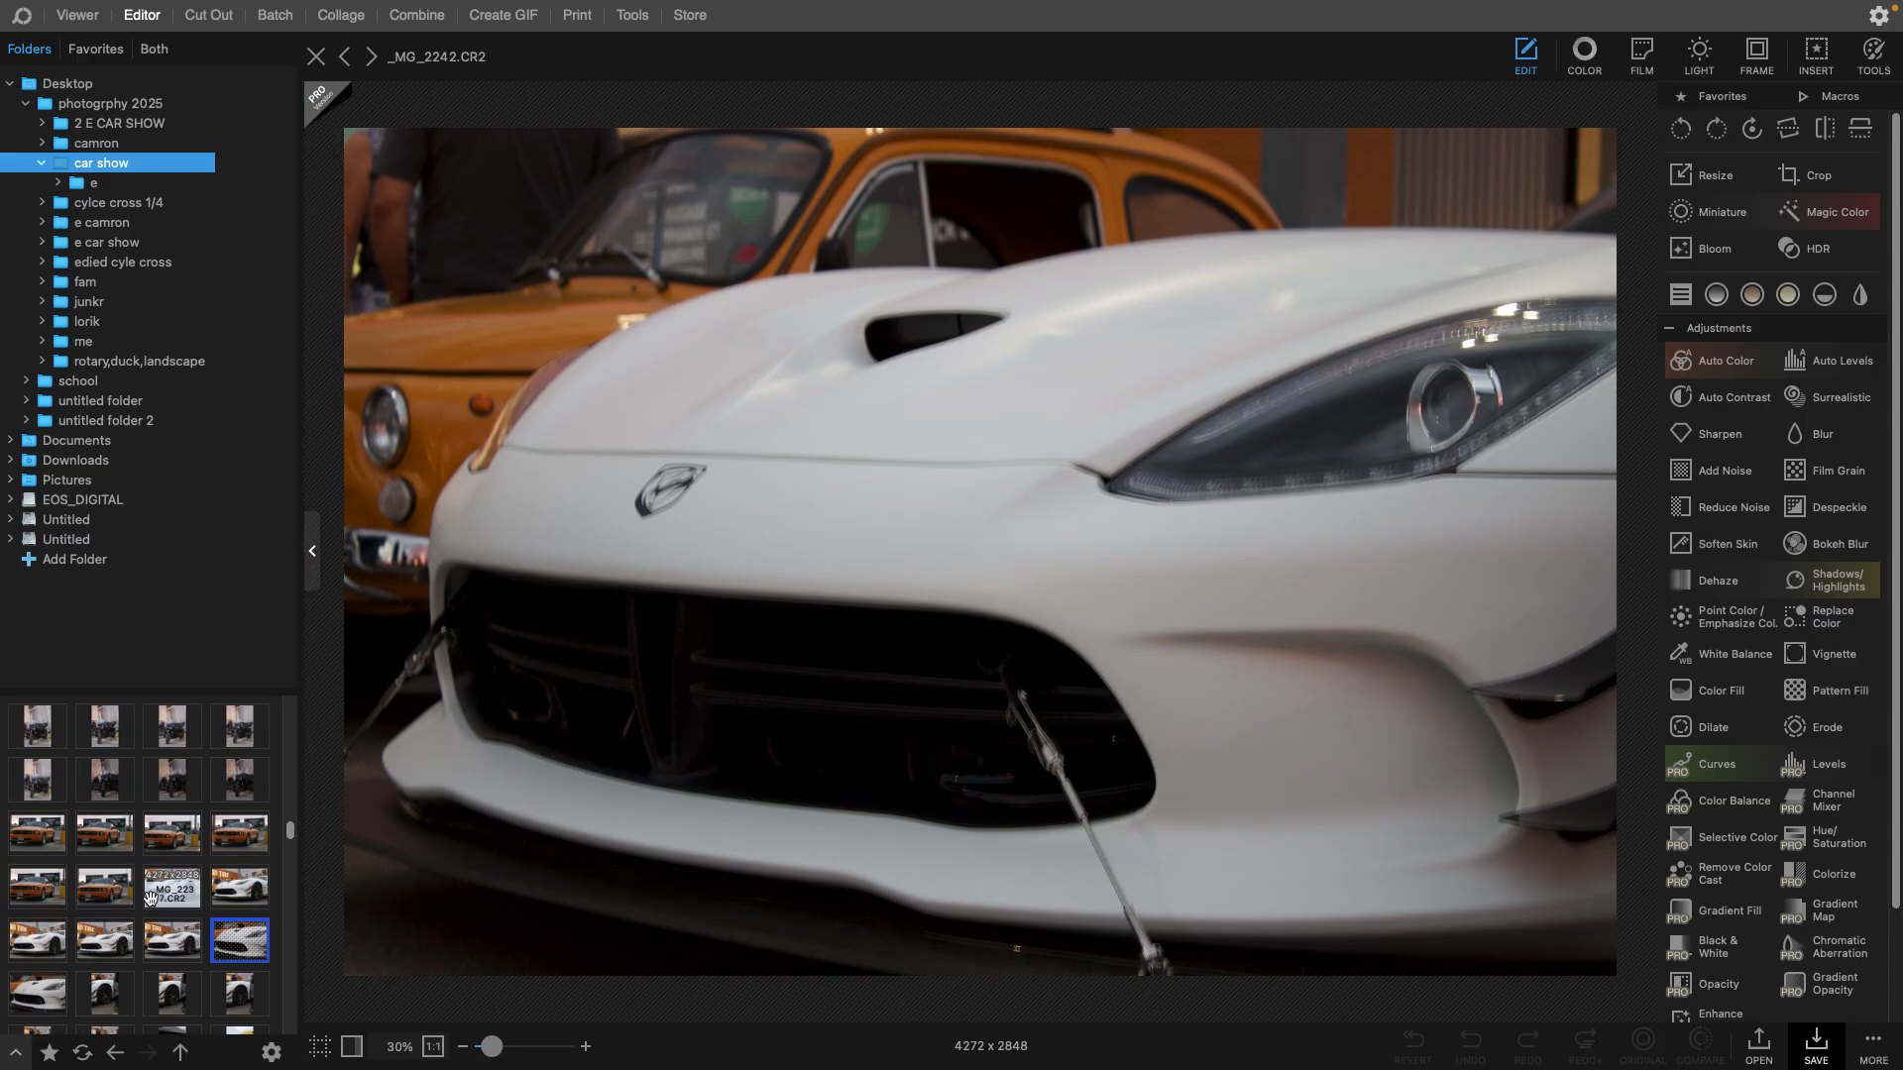
# - Look through the grey Mustang front-view photos in the car show folder and open the grille close-up _MG_2271.CR2
pyautogui.scroll(-5, 154, 971)
pyautogui.click(172, 994)
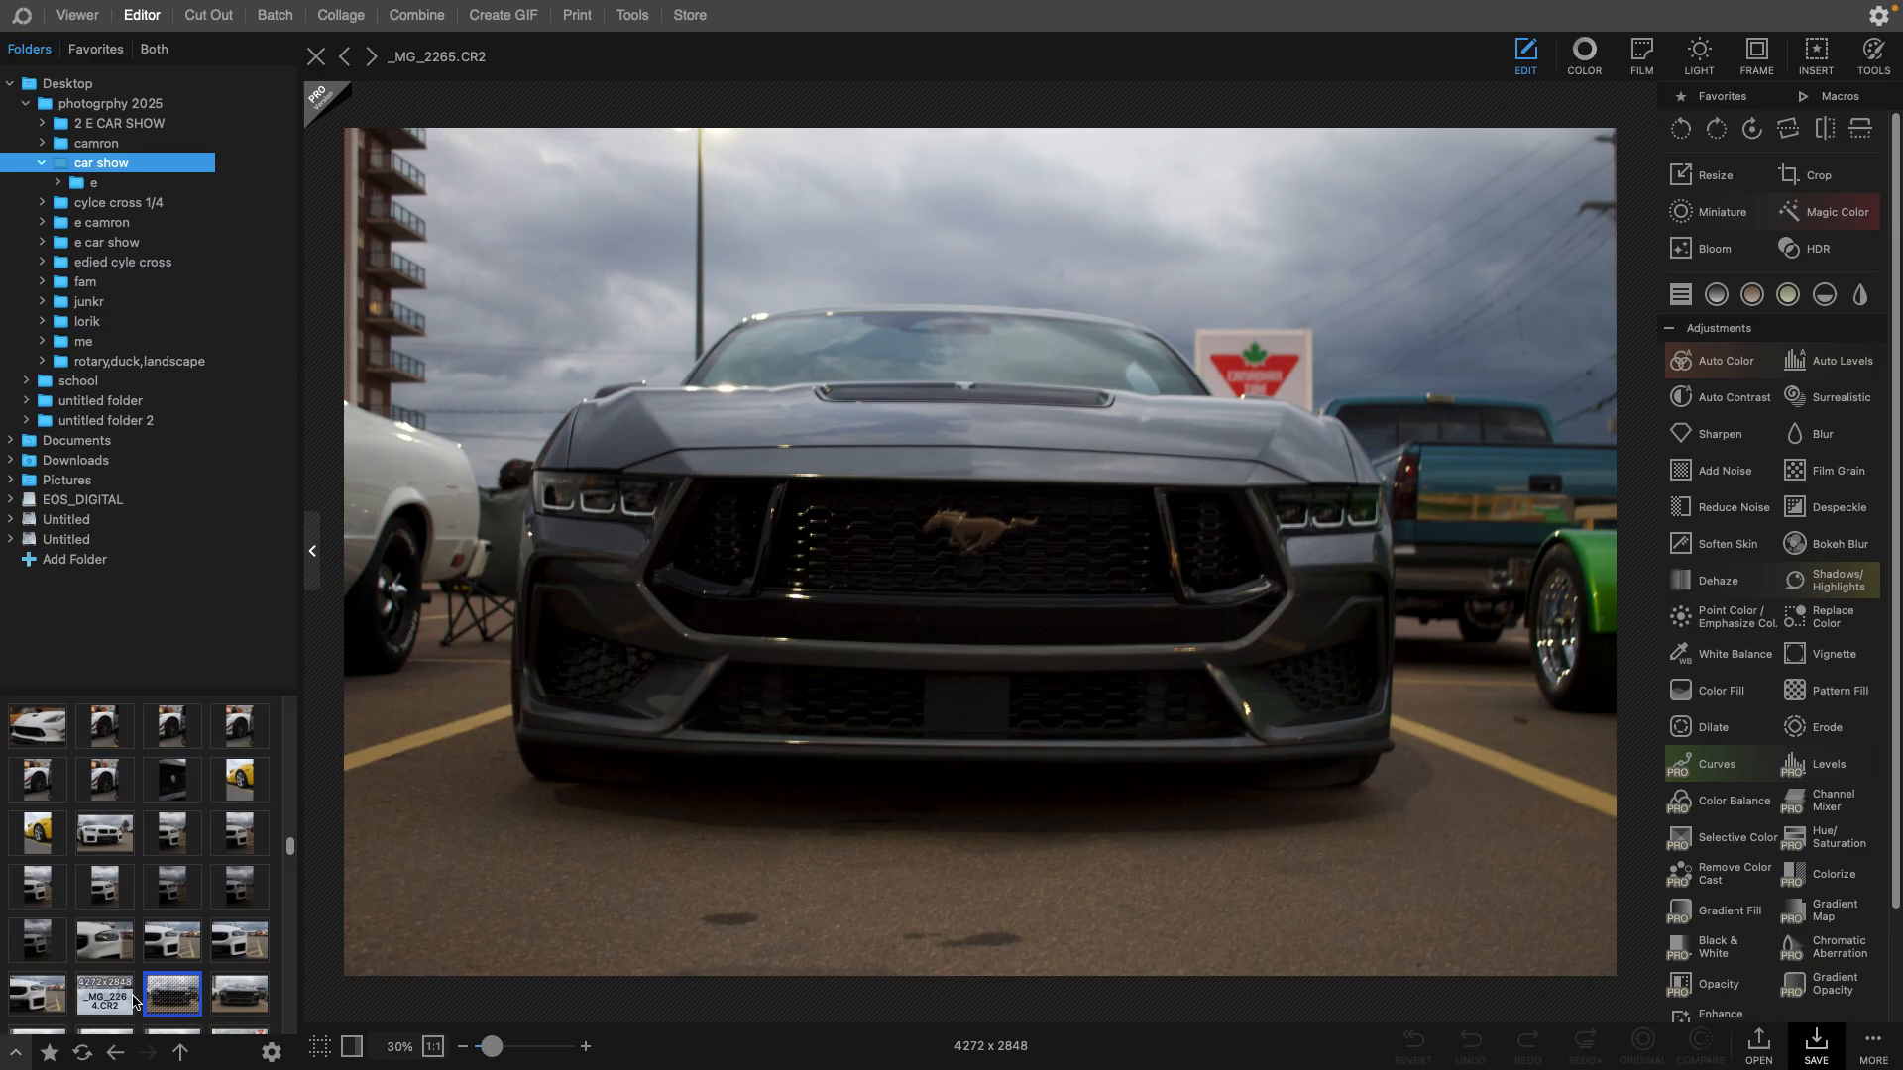
pyautogui.click(233, 997)
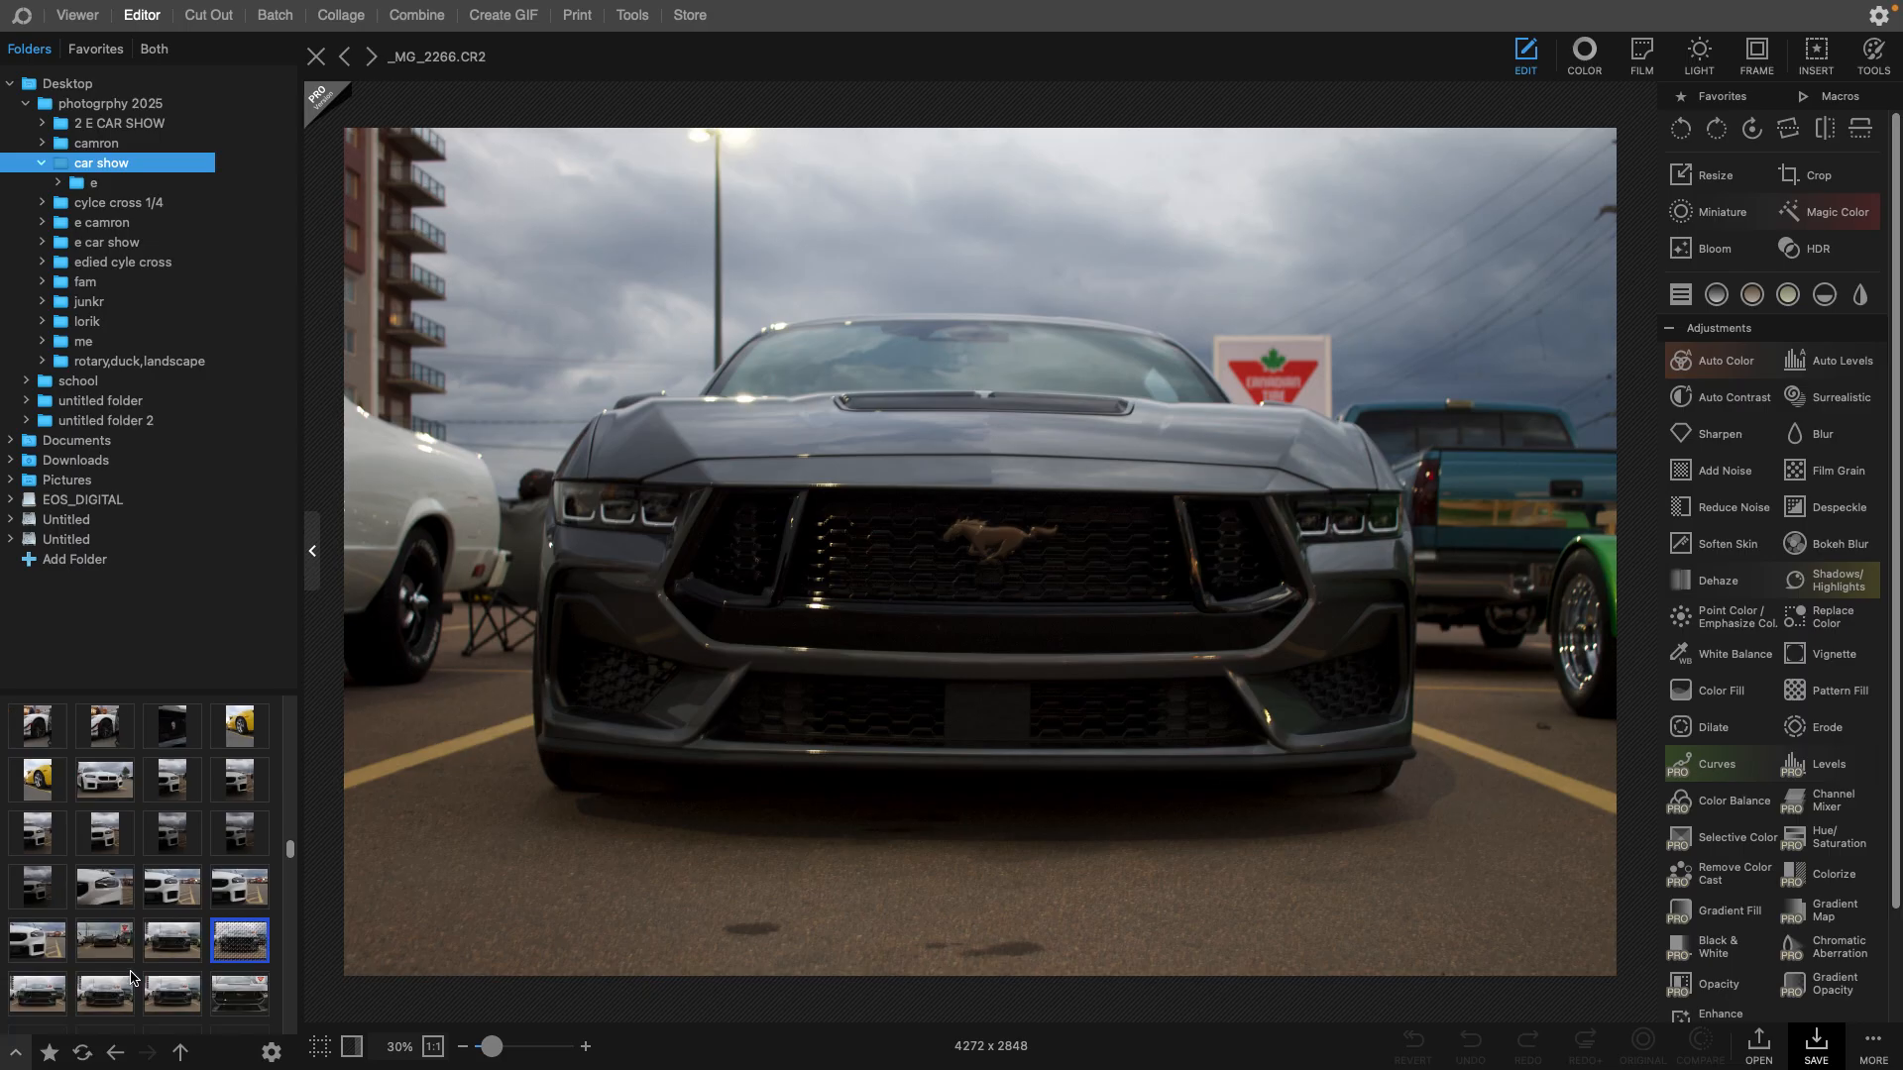
pyautogui.click(229, 993)
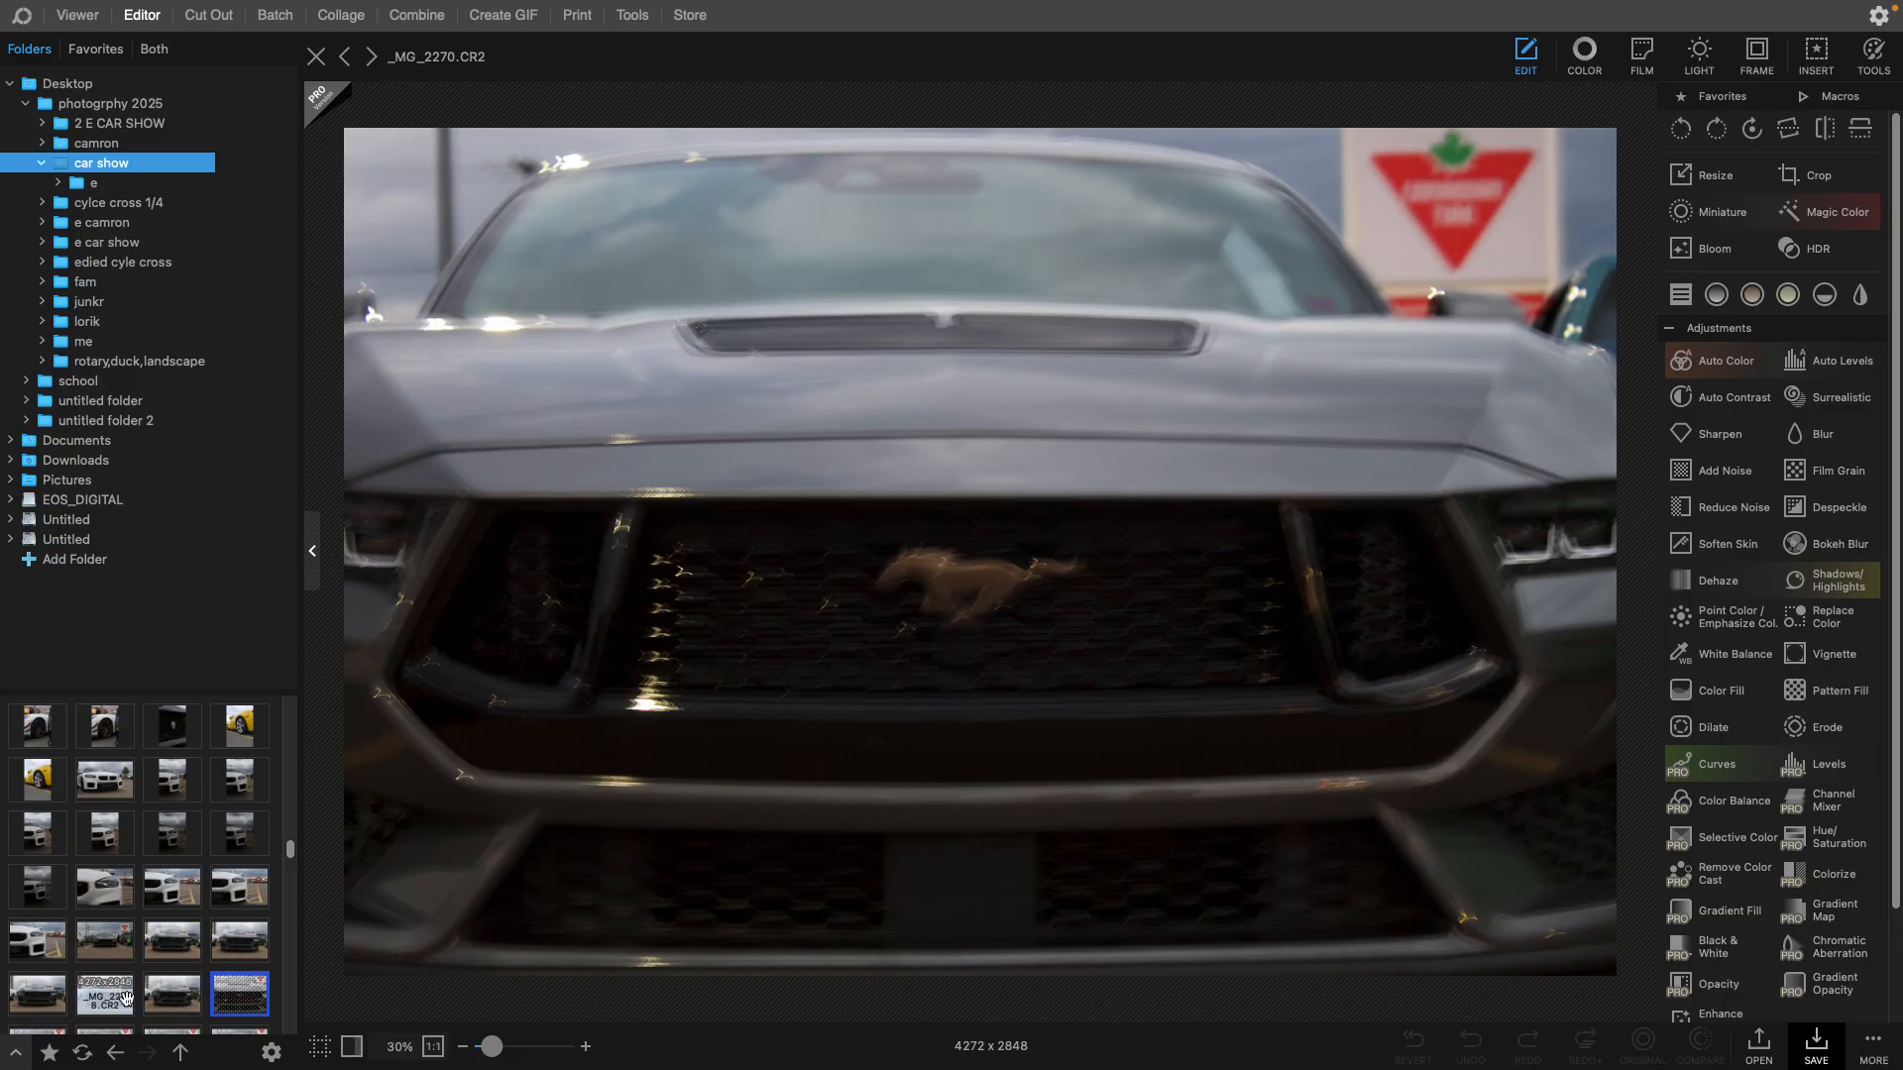
pyautogui.click(172, 993)
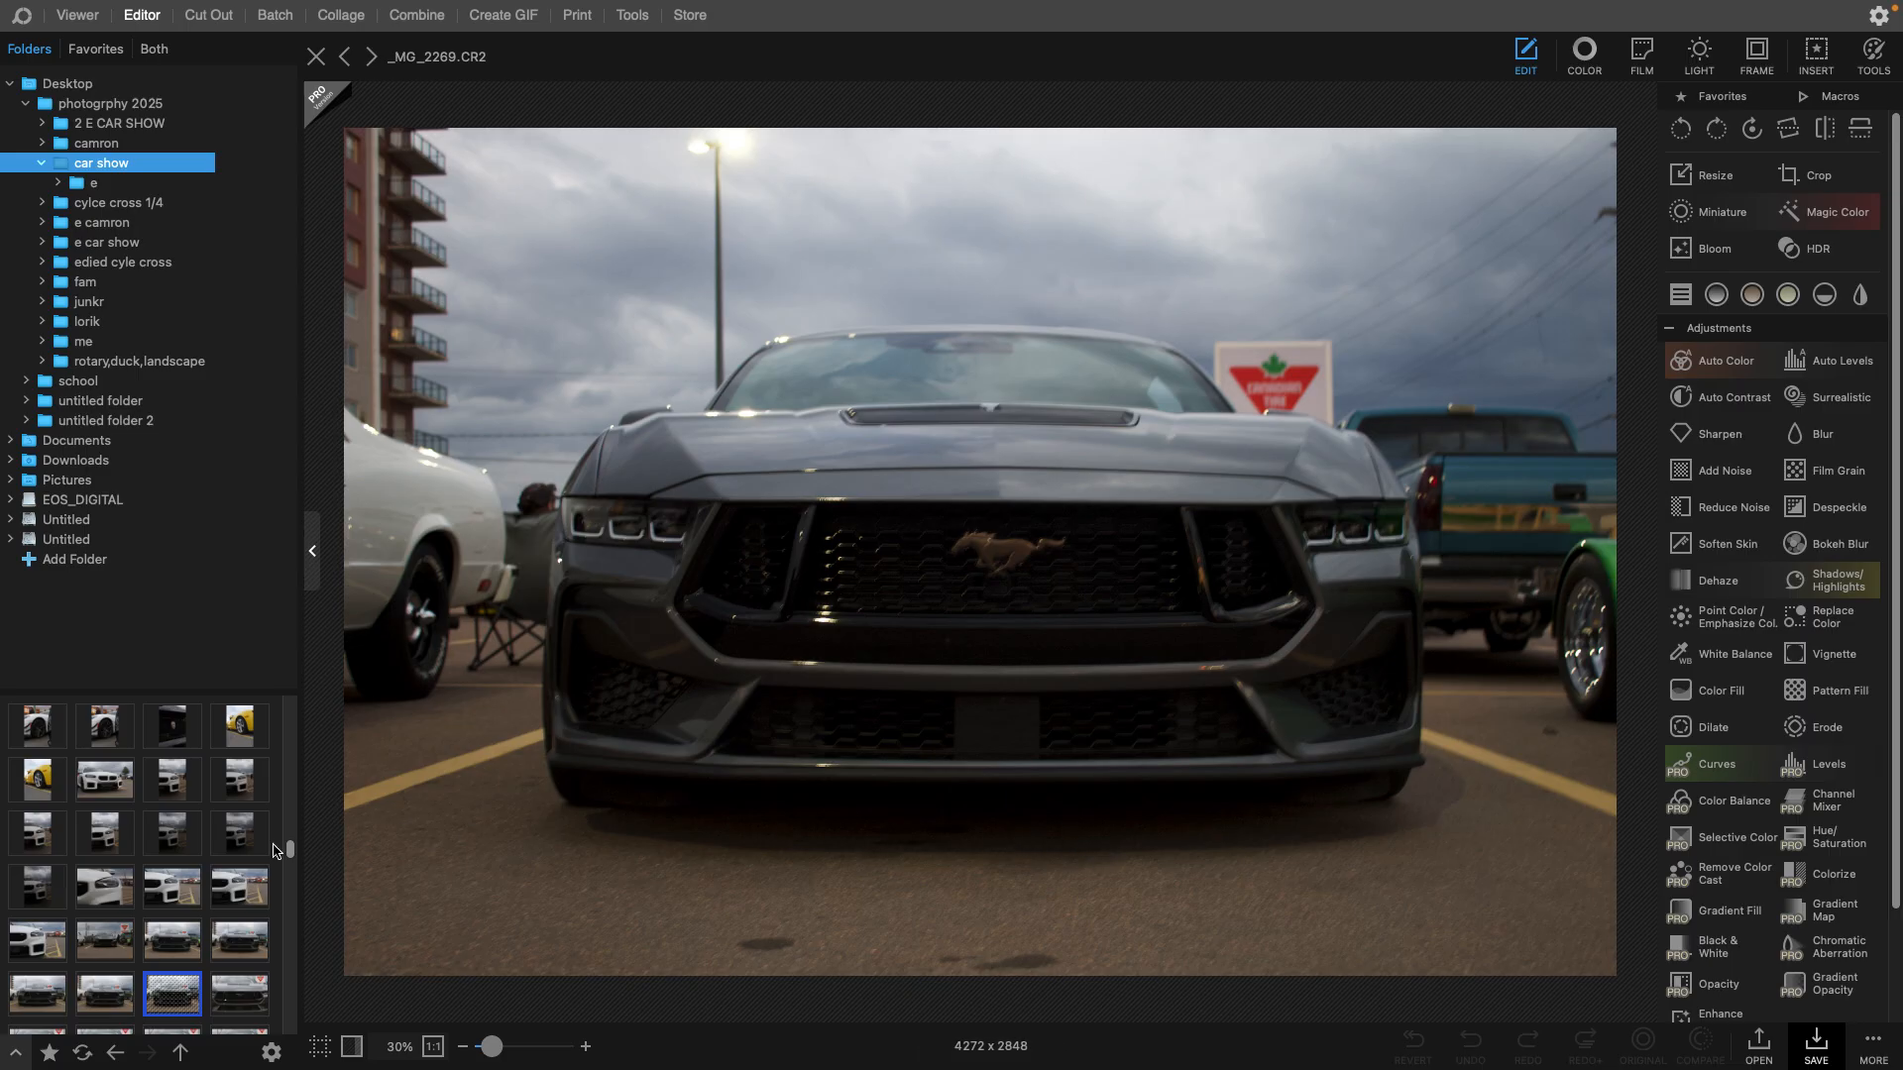
pyautogui.click(54, 994)
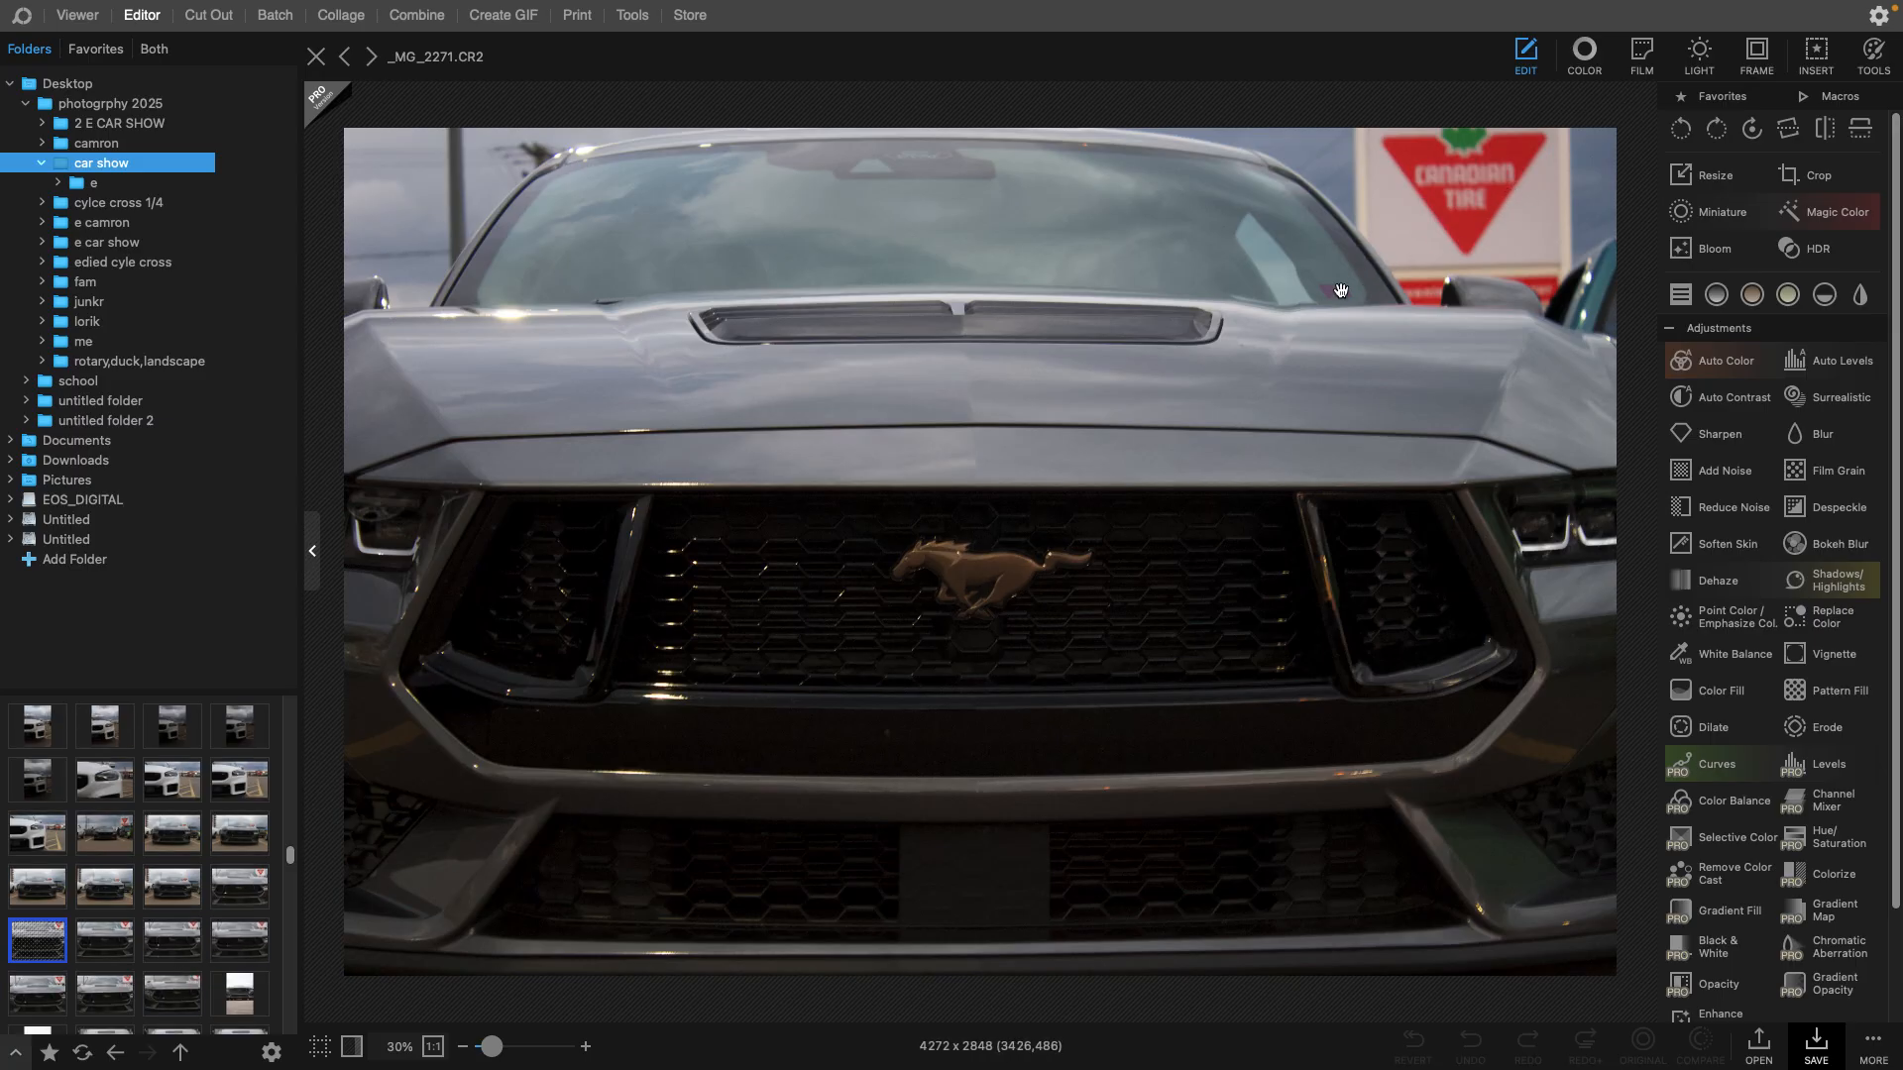
# - Try a free crop area of about 4135 x 483 pixels across the Mustang's grille
pyautogui.click(1819, 175)
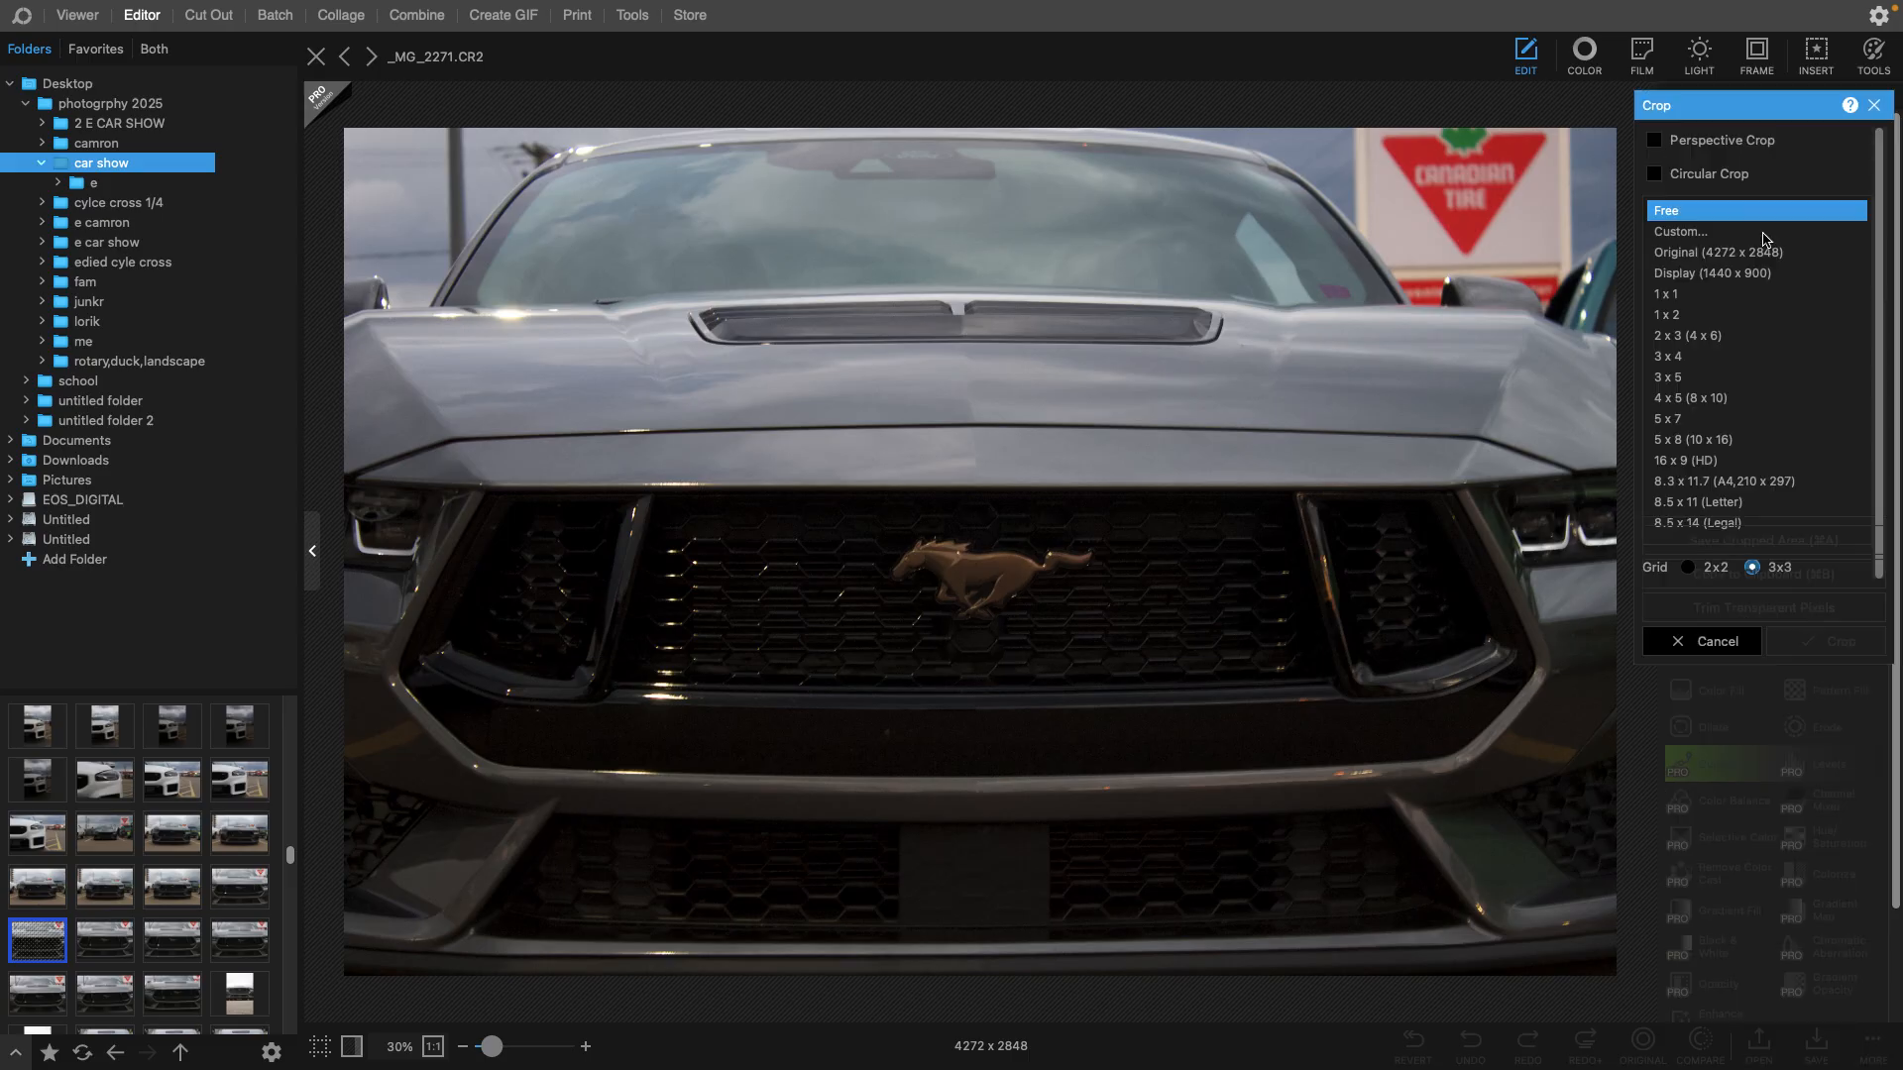
pyautogui.moveTo(1158, 523); pyautogui.dragTo(671, 668)
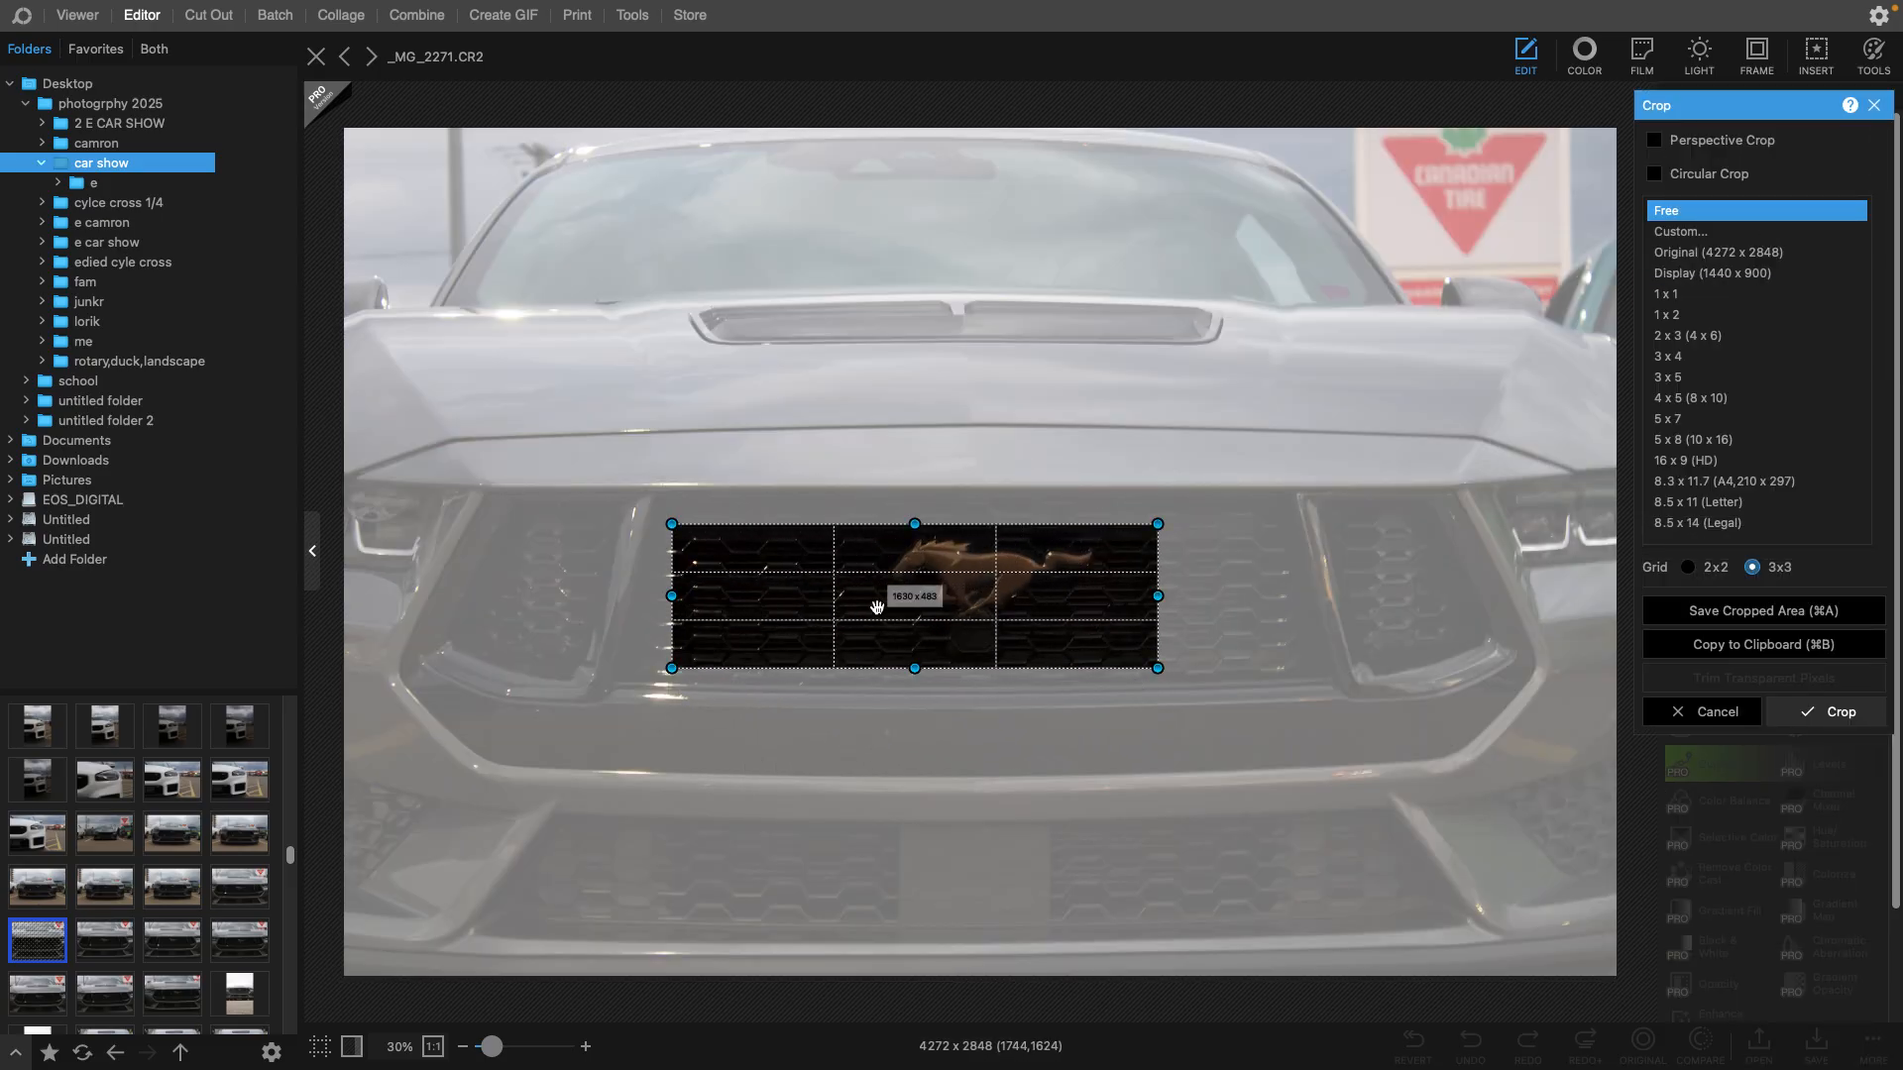
pyautogui.moveTo(877, 606); pyautogui.dragTo(937, 595)
pyautogui.moveTo(751, 587); pyautogui.dragTo(385, 584)
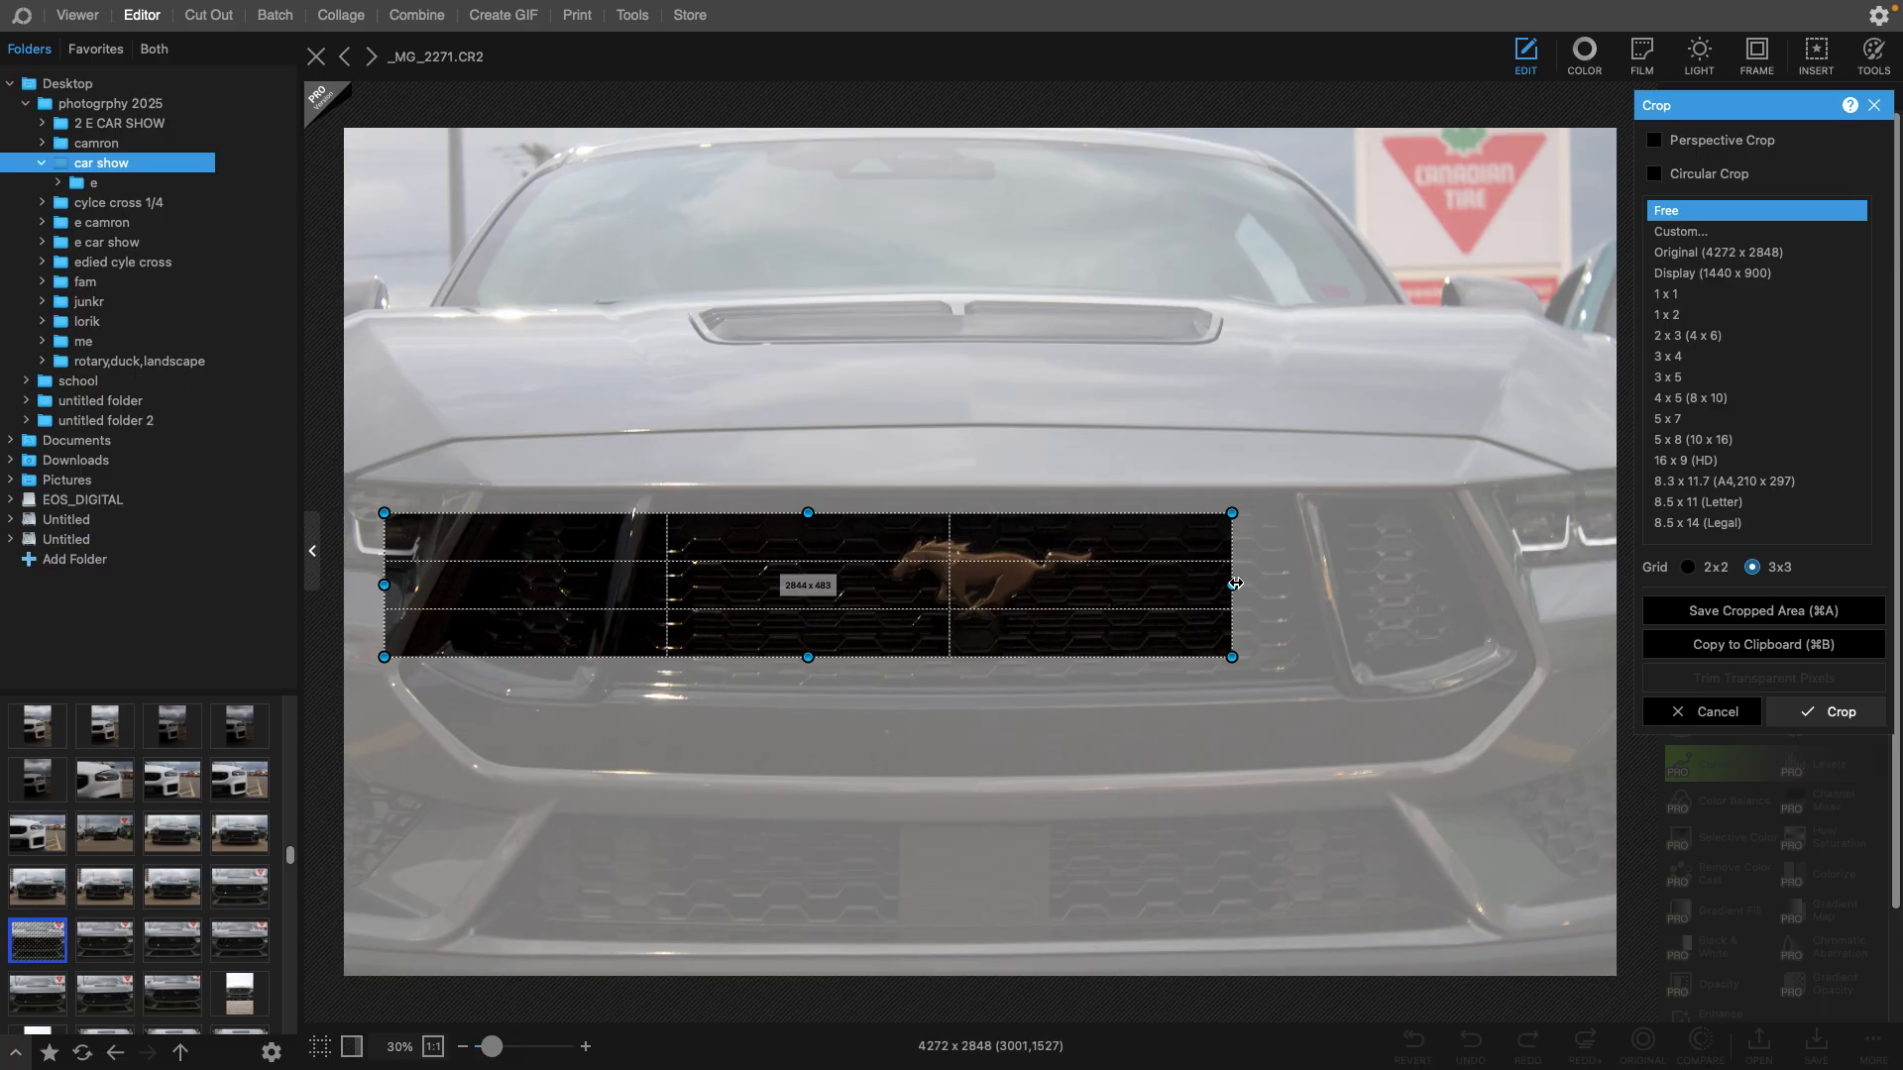
pyautogui.moveTo(1234, 585); pyautogui.dragTo(1617, 585)
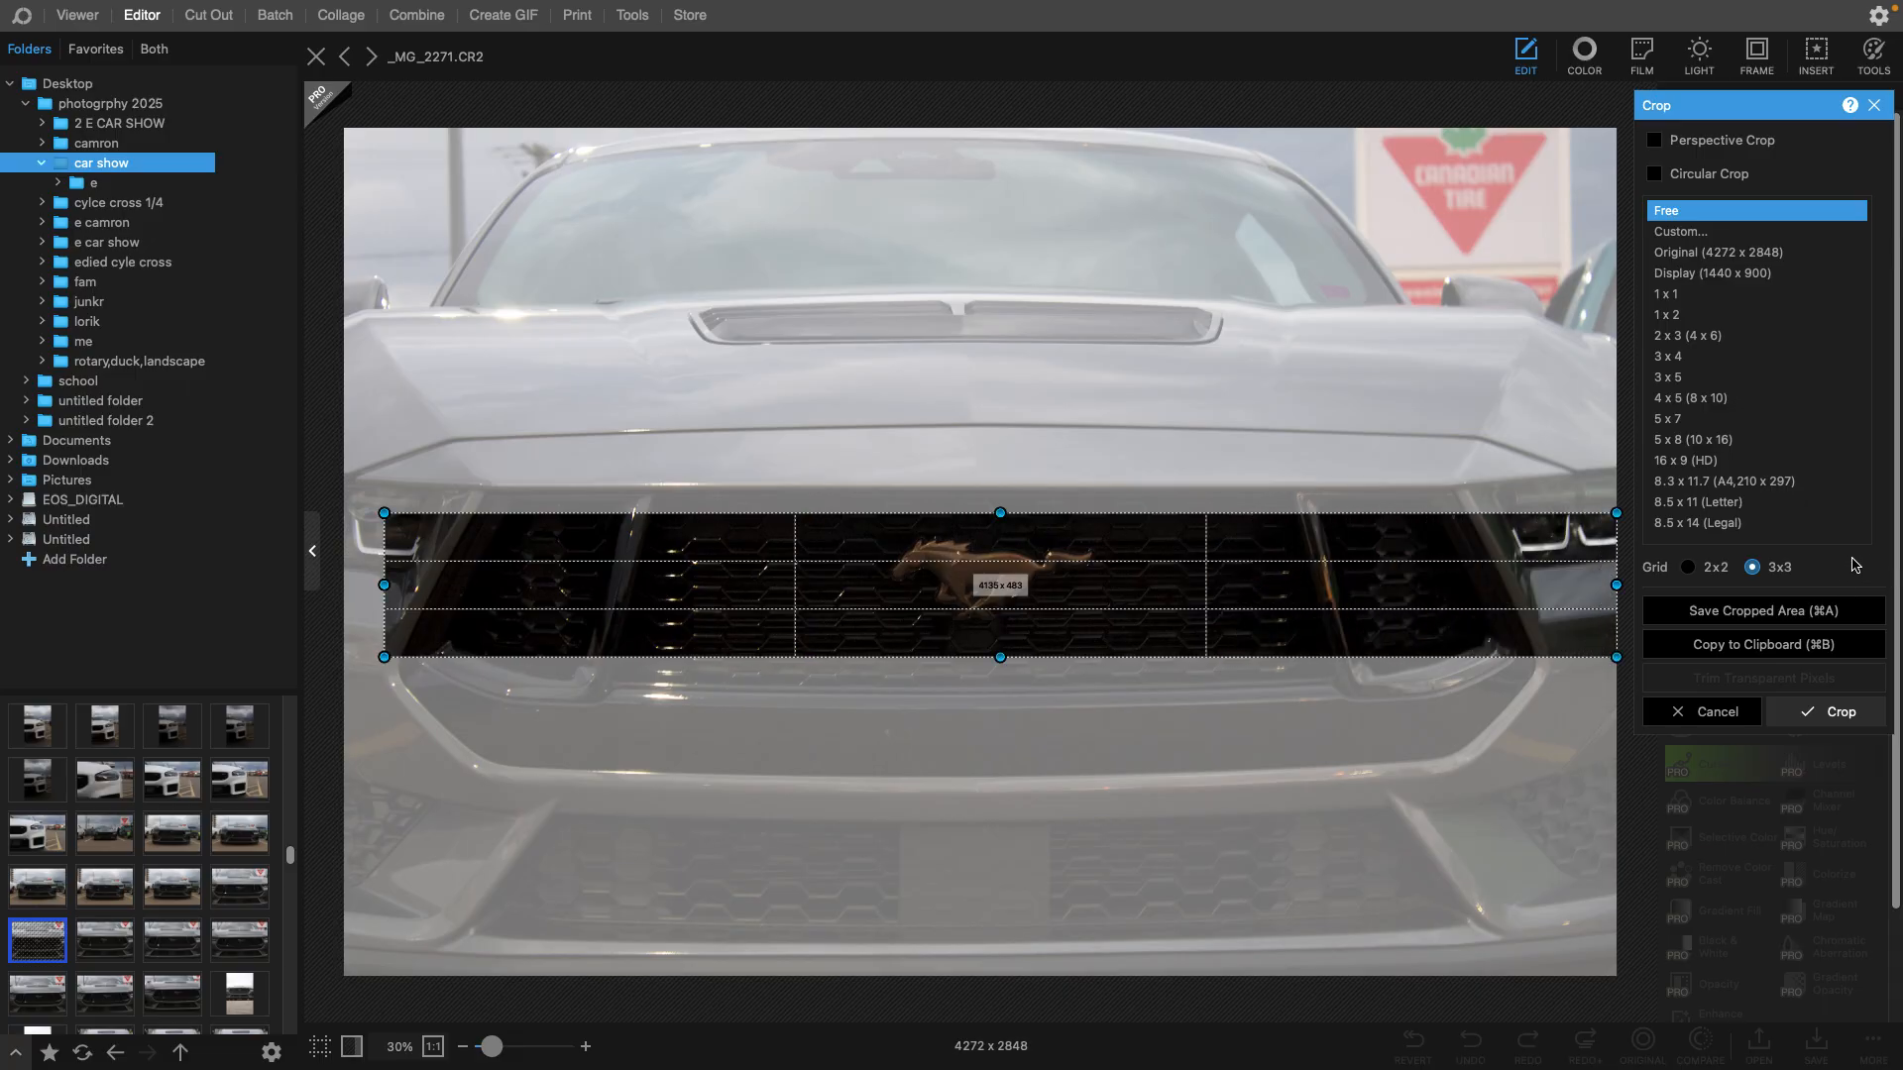
# - Crop the Mustang photo with a custom ratio to a full-width area of 4272 x 1424 pixels around the grille and horse emblem
pyautogui.click(1689, 241)
pyautogui.click(1083, 388)
pyautogui.moveTo(719, 433); pyautogui.dragTo(930, 665)
pyautogui.moveTo(1417, 592); pyautogui.dragTo(1799, 561)
pyautogui.moveTo(518, 605); pyautogui.dragTo(117, 575)
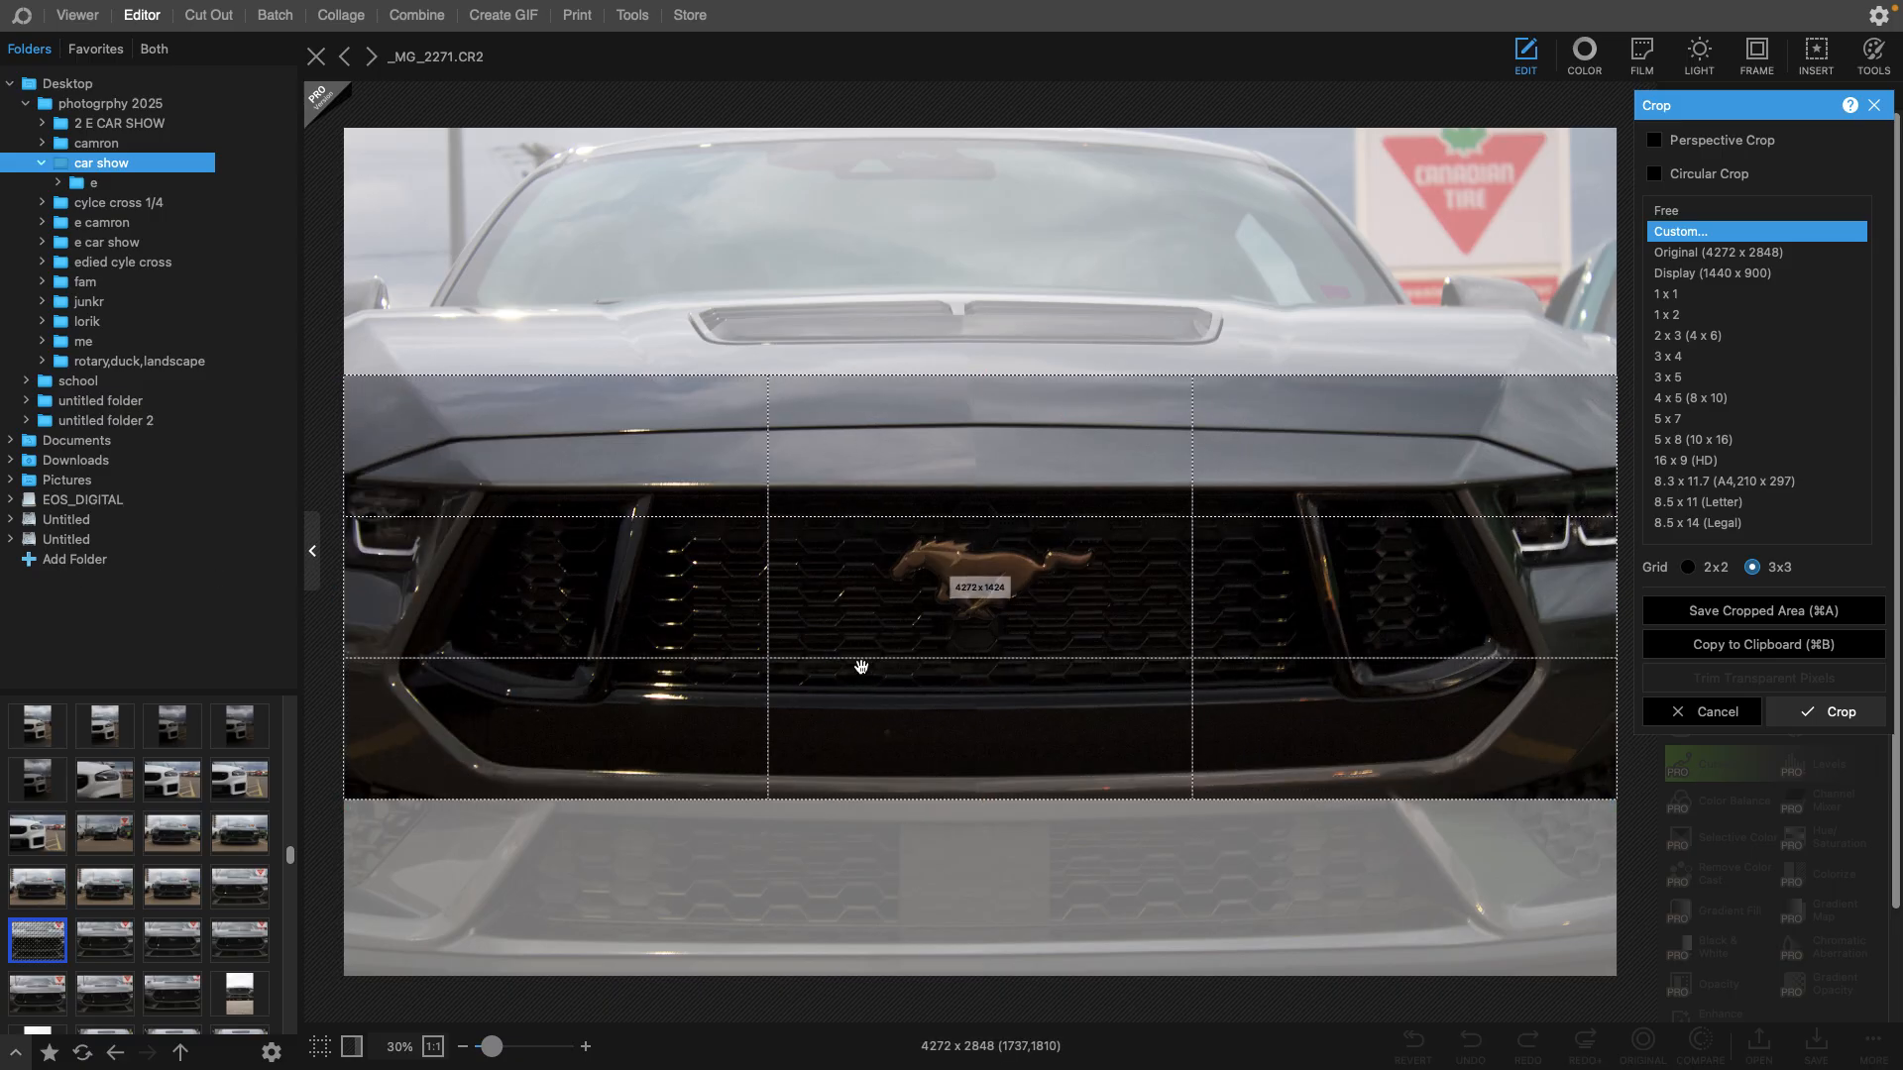
pyautogui.click(1806, 711)
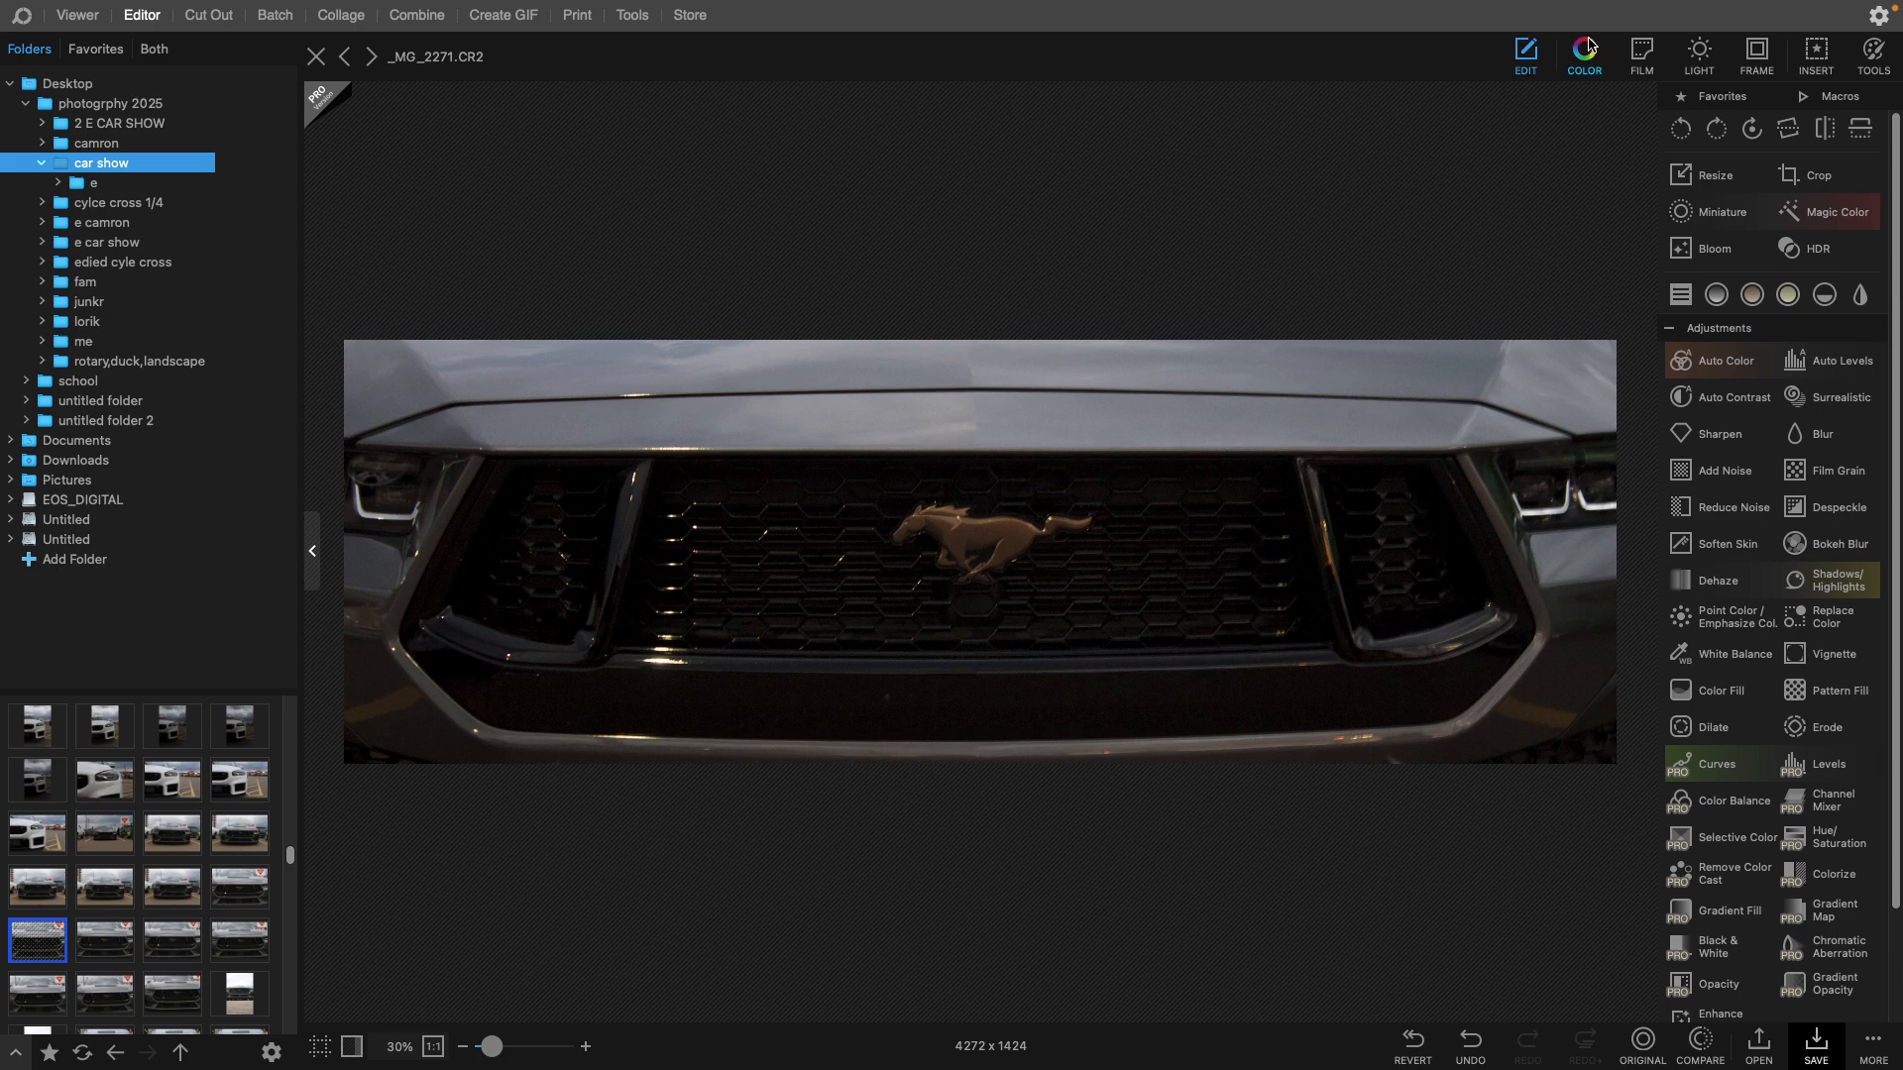
# - Apply the Agfa film filter at amount 69 to the cropped Mustang photo and inspect the horse emblem closely
pyautogui.click(1642, 49)
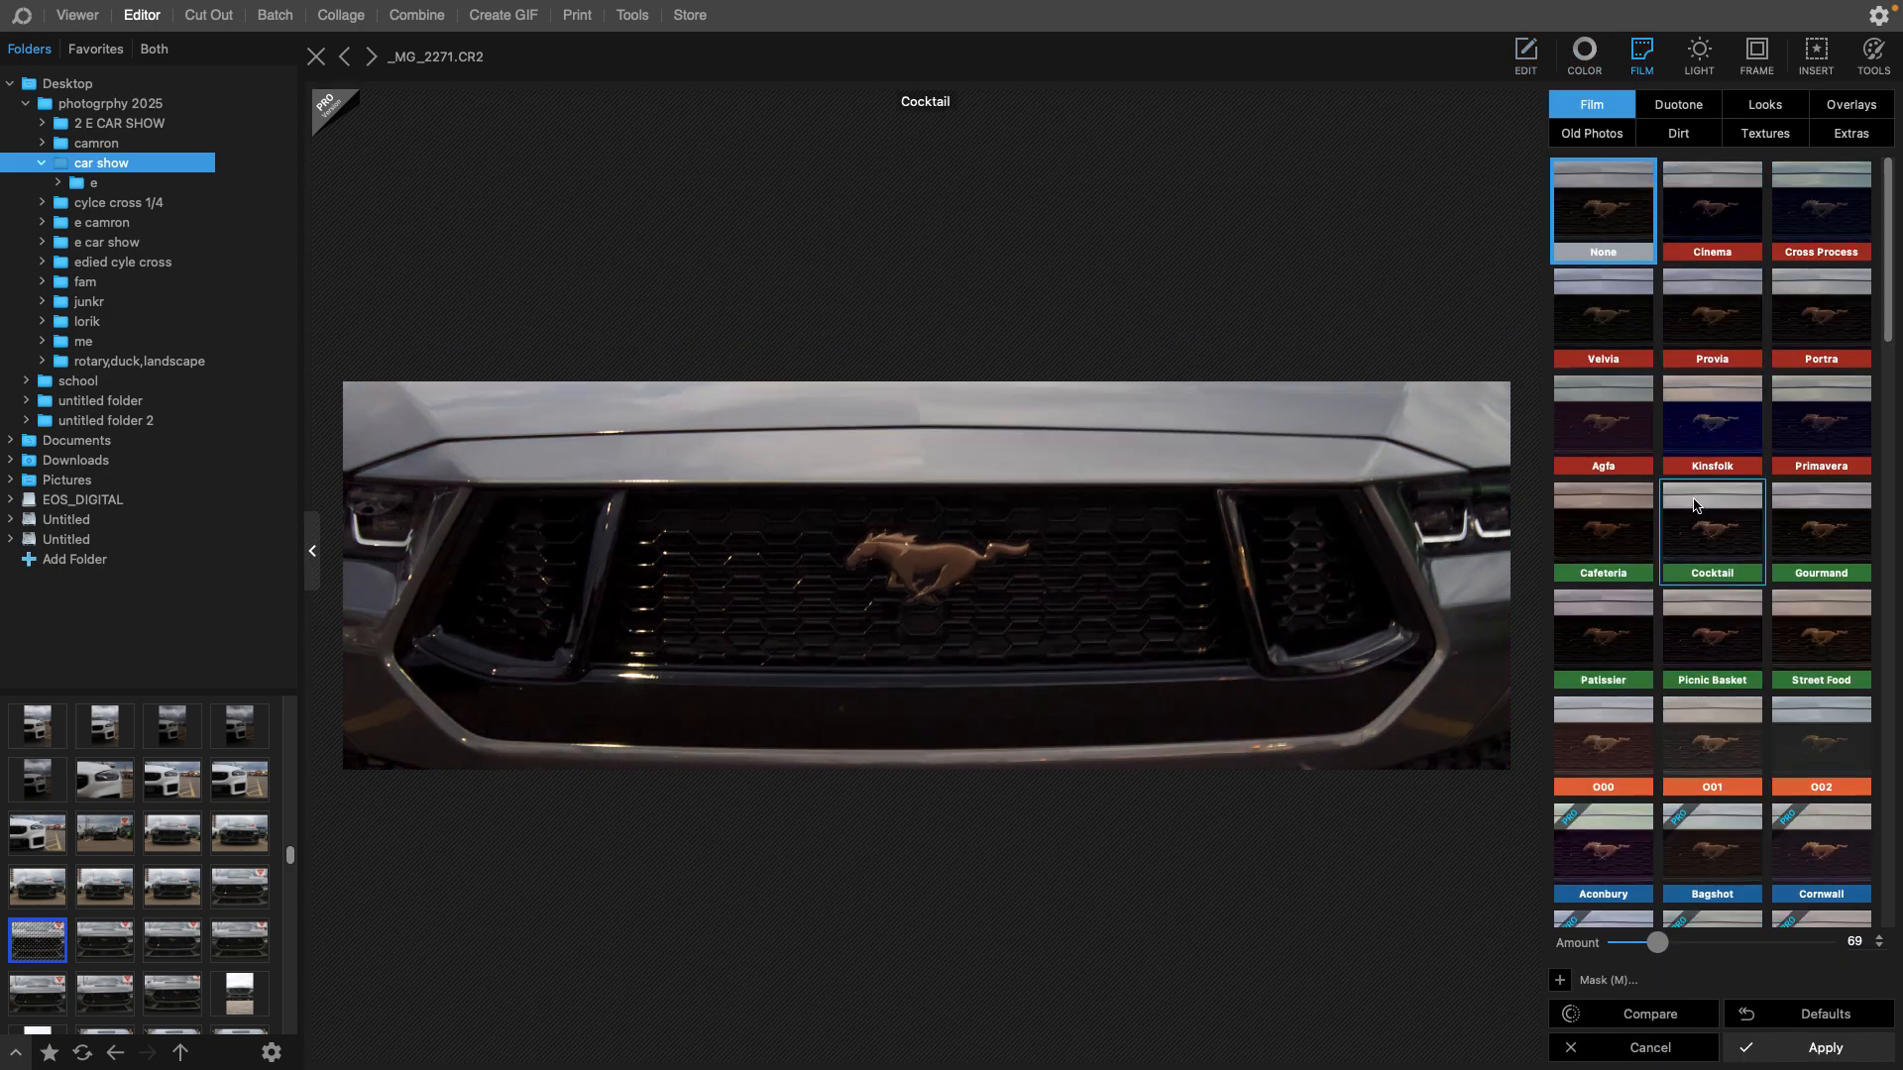
pyautogui.click(1597, 451)
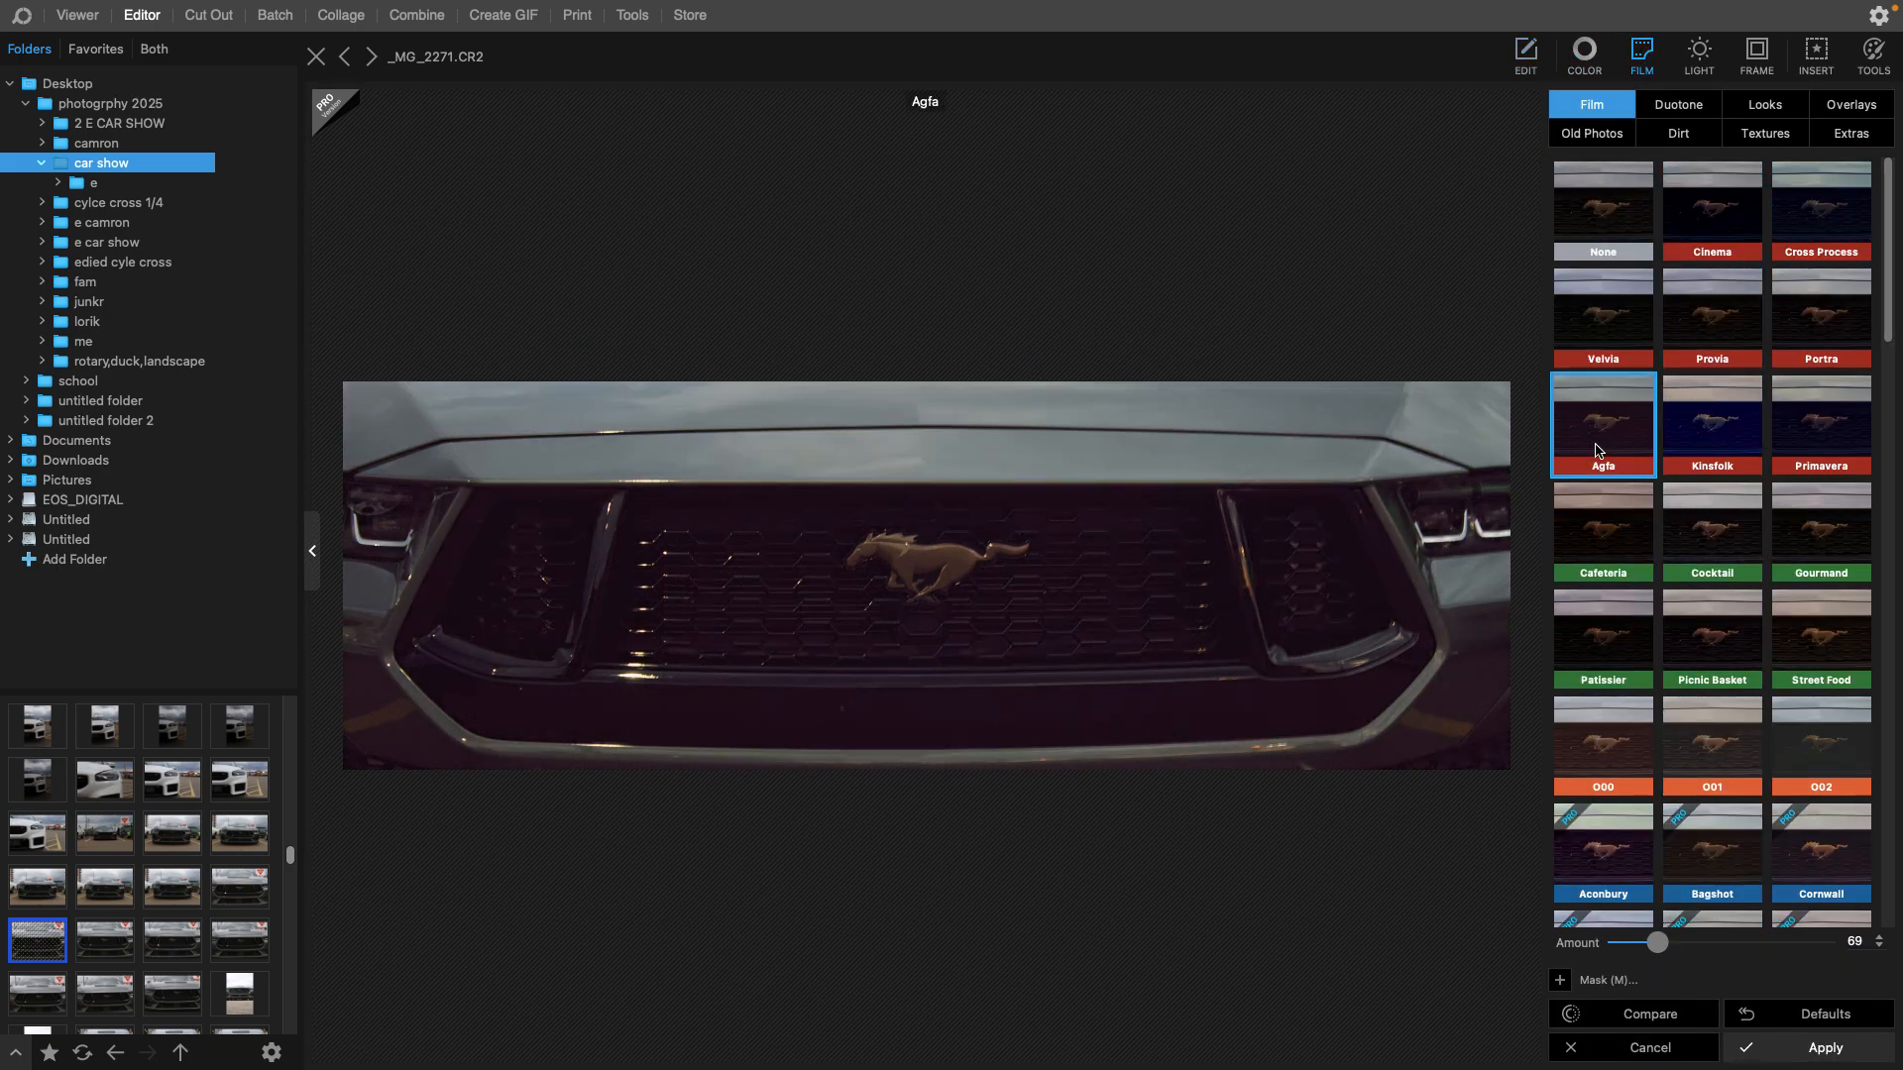
pyautogui.click(1819, 1048)
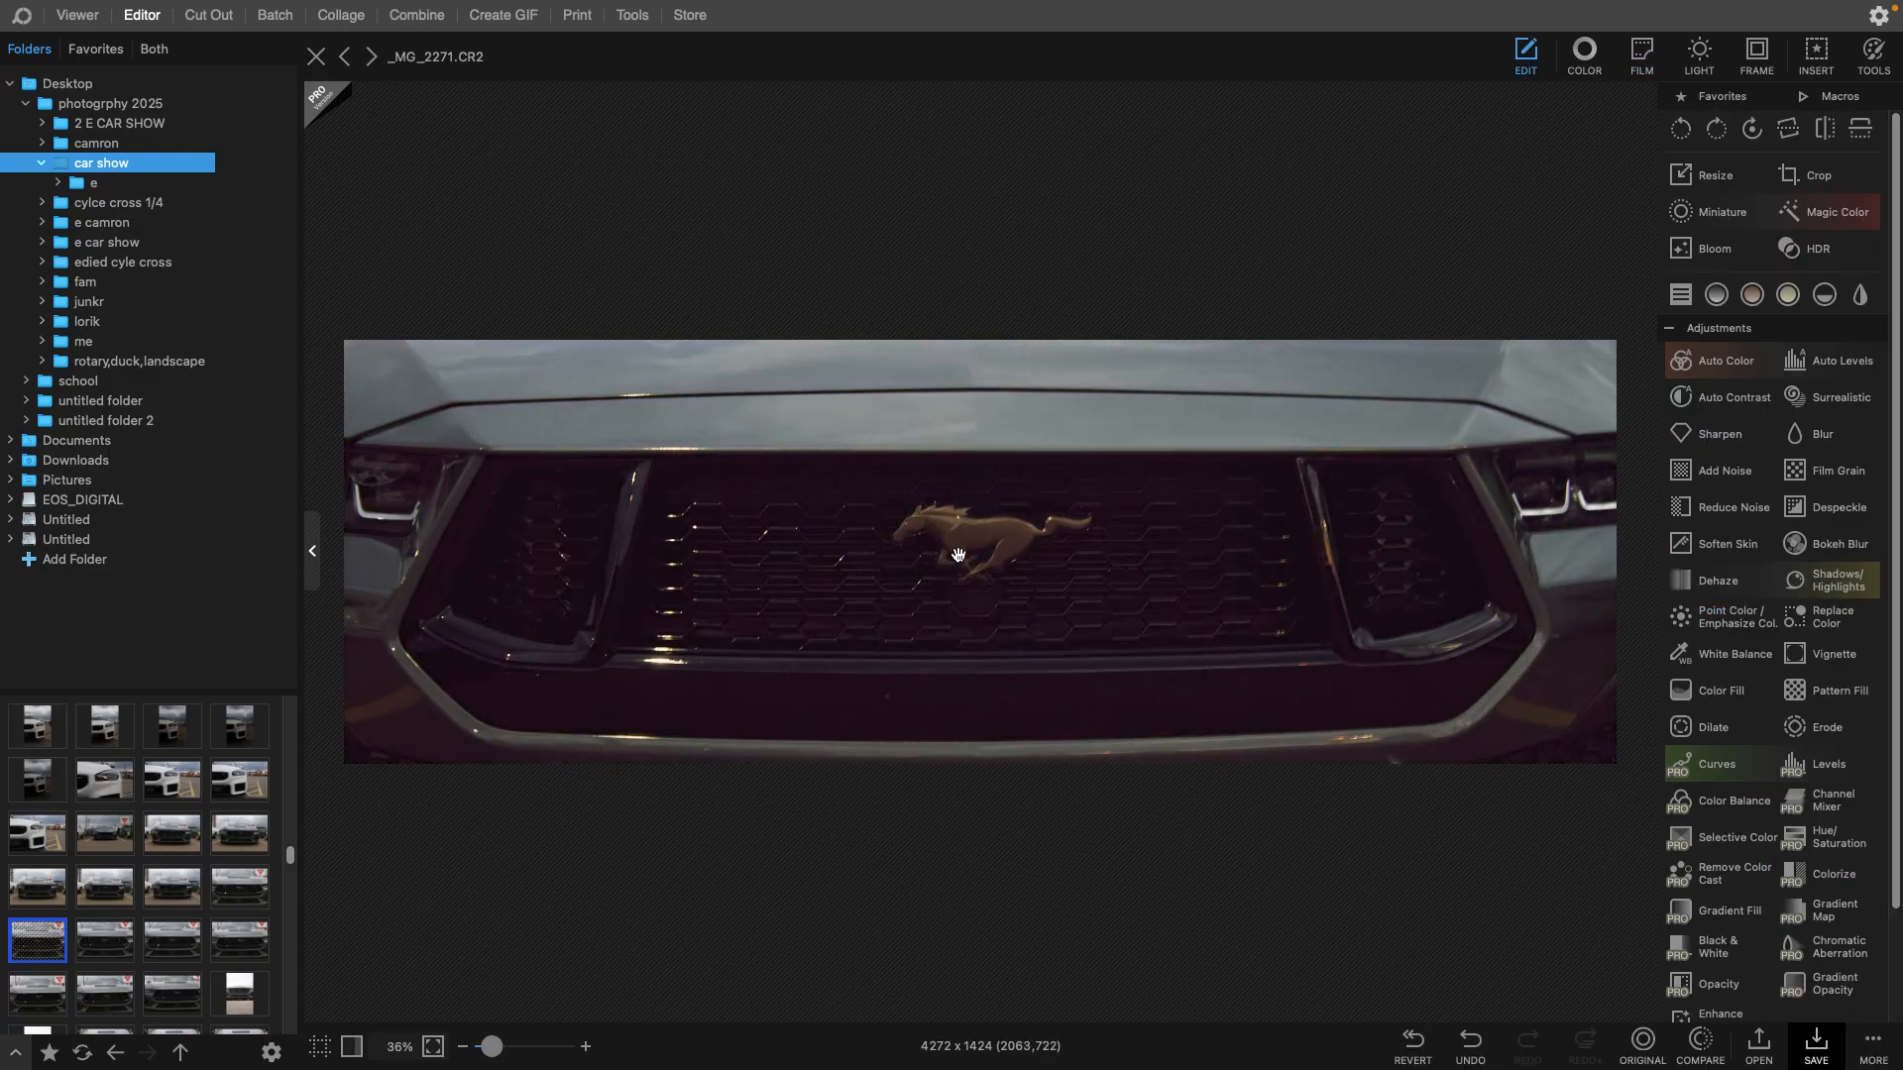
pyautogui.scroll(2, 1055, 511)
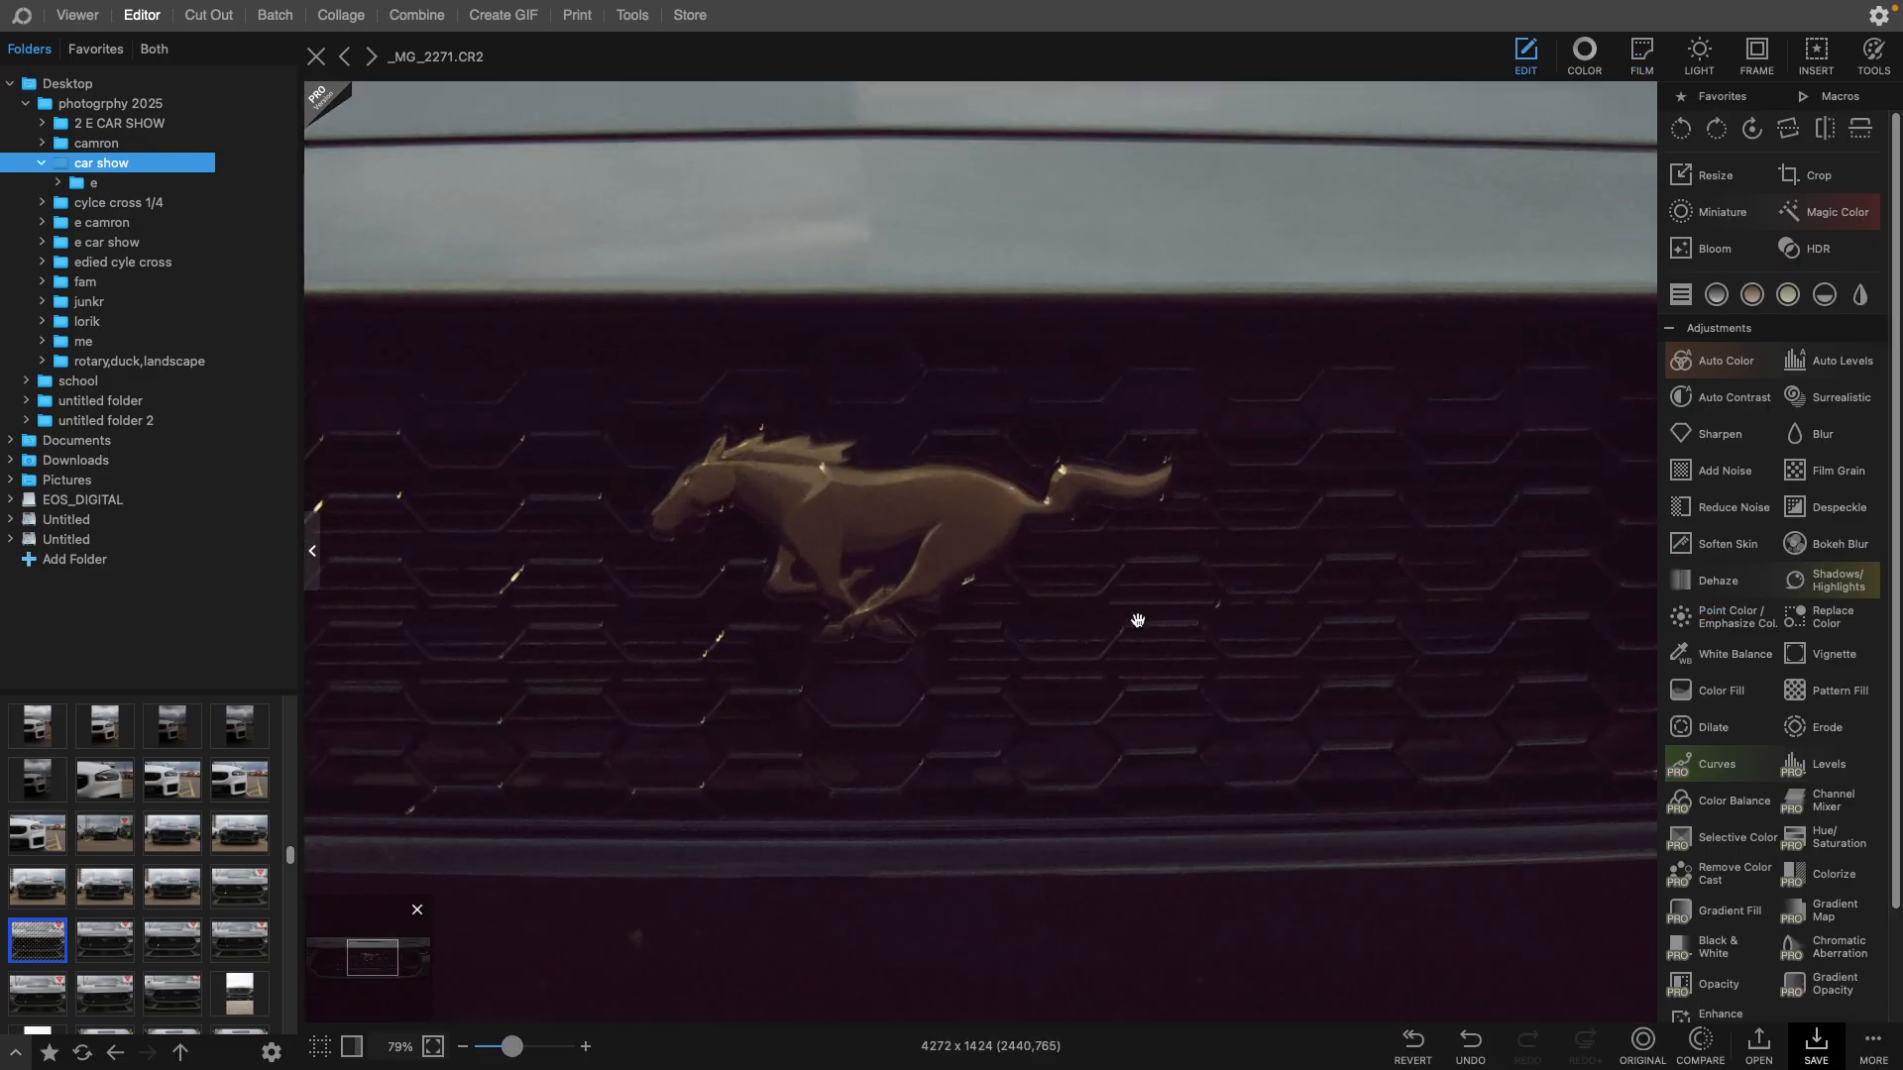
# - Compare the film-filtered Mustang photo with its original version around the horse emblem
pyautogui.click(1642, 1043)
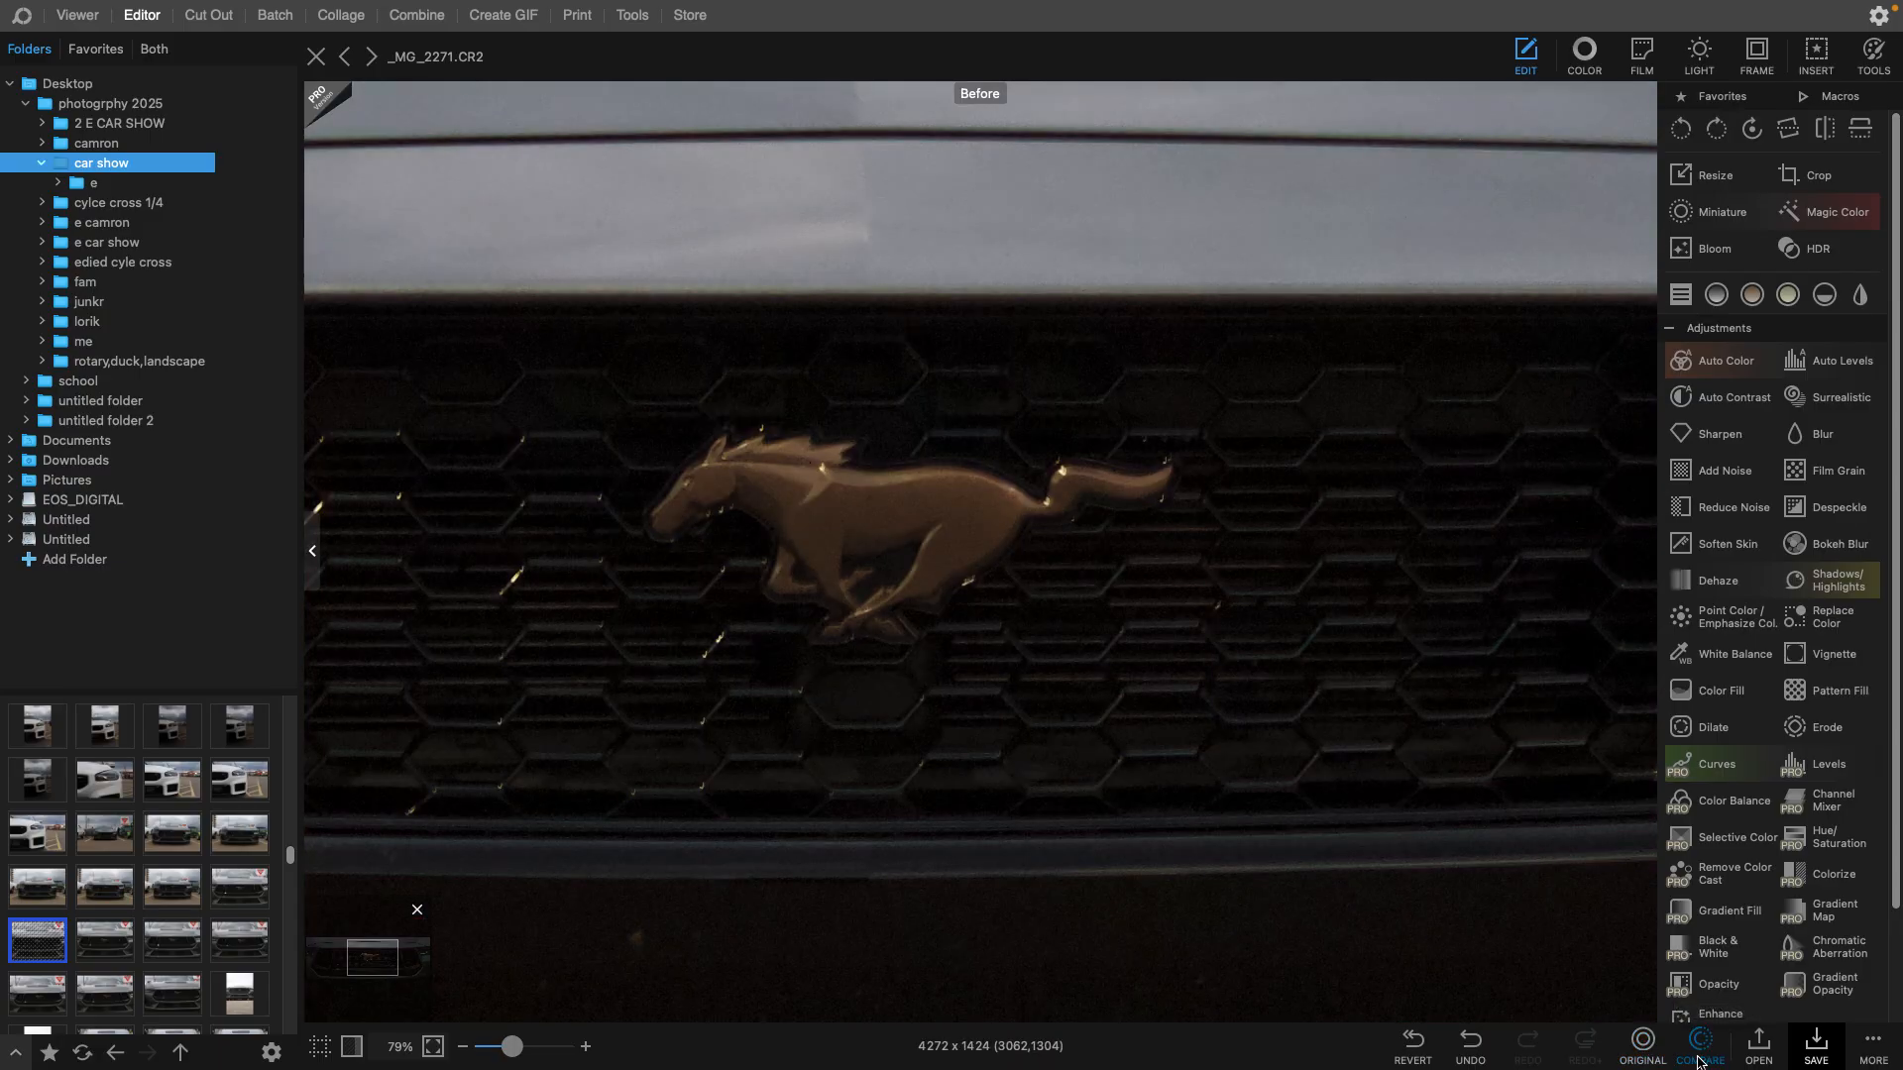
pyautogui.click(1645, 1051)
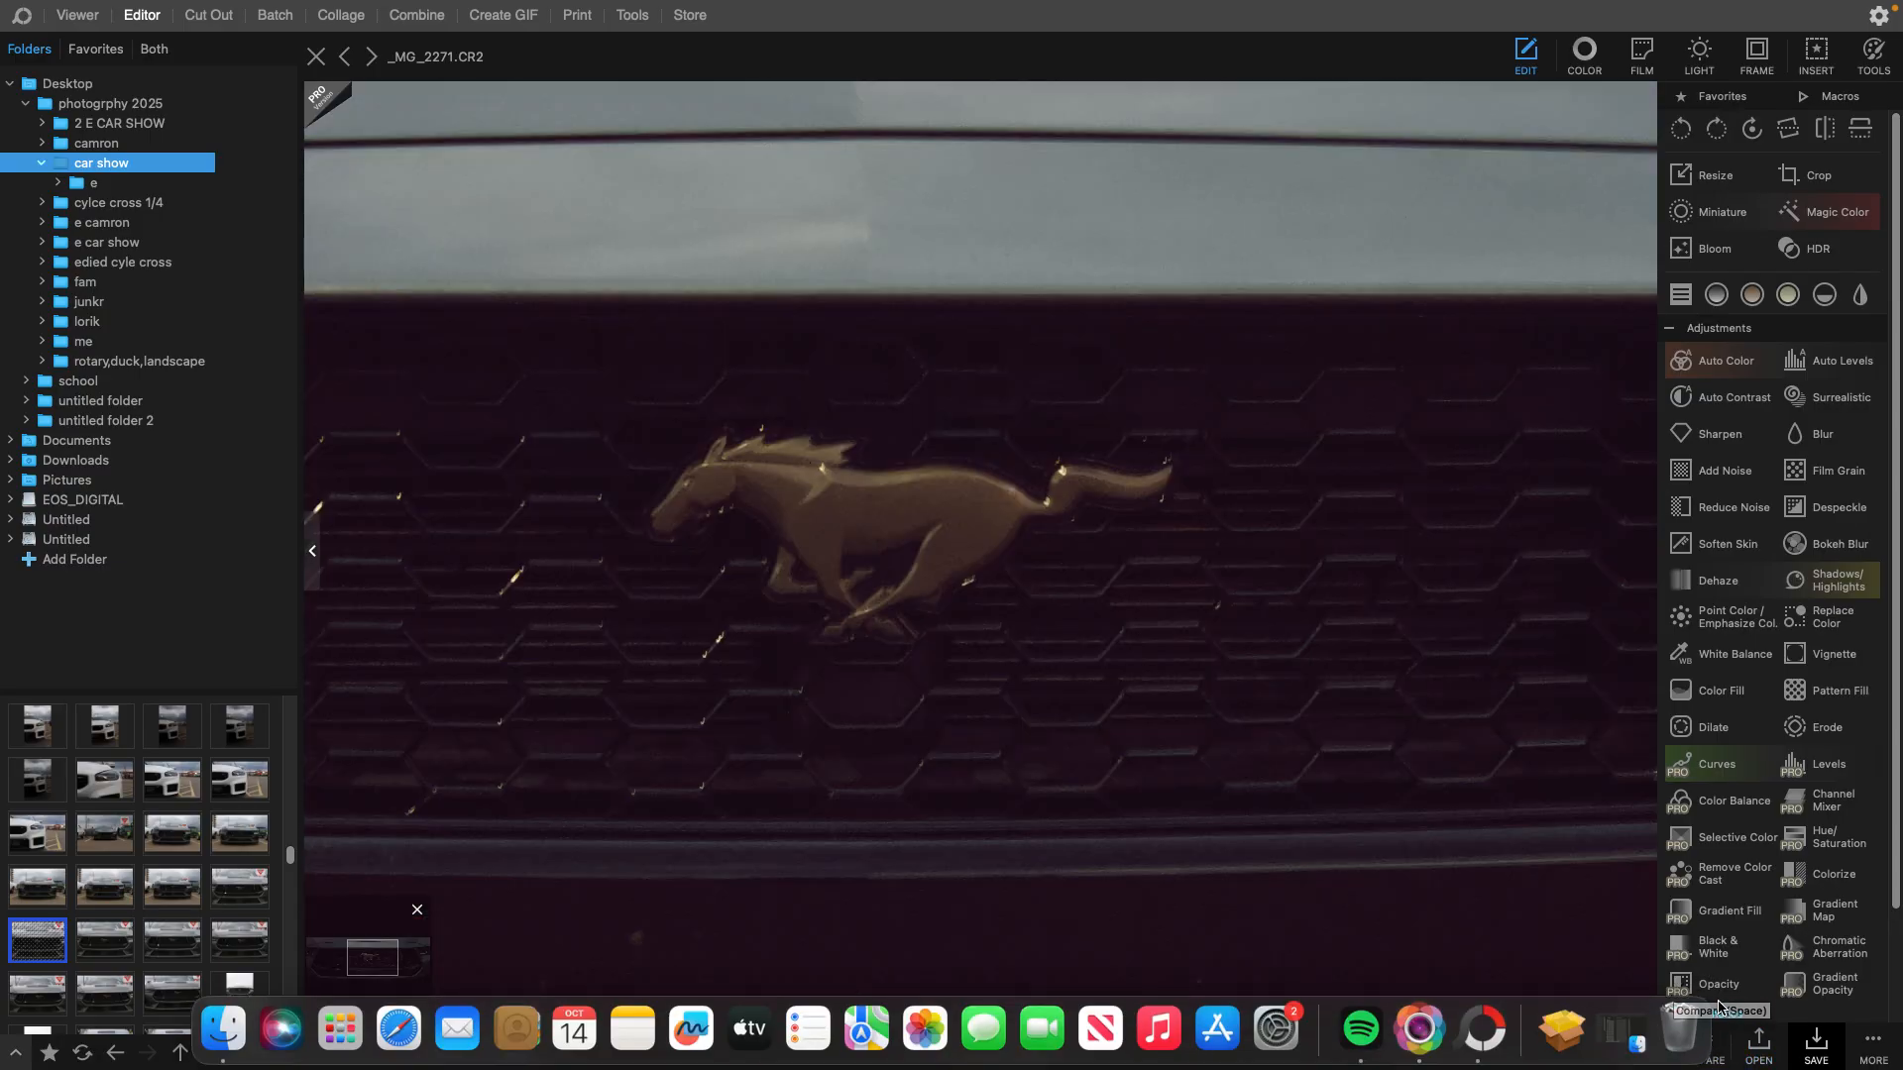
pyautogui.click(1699, 1038)
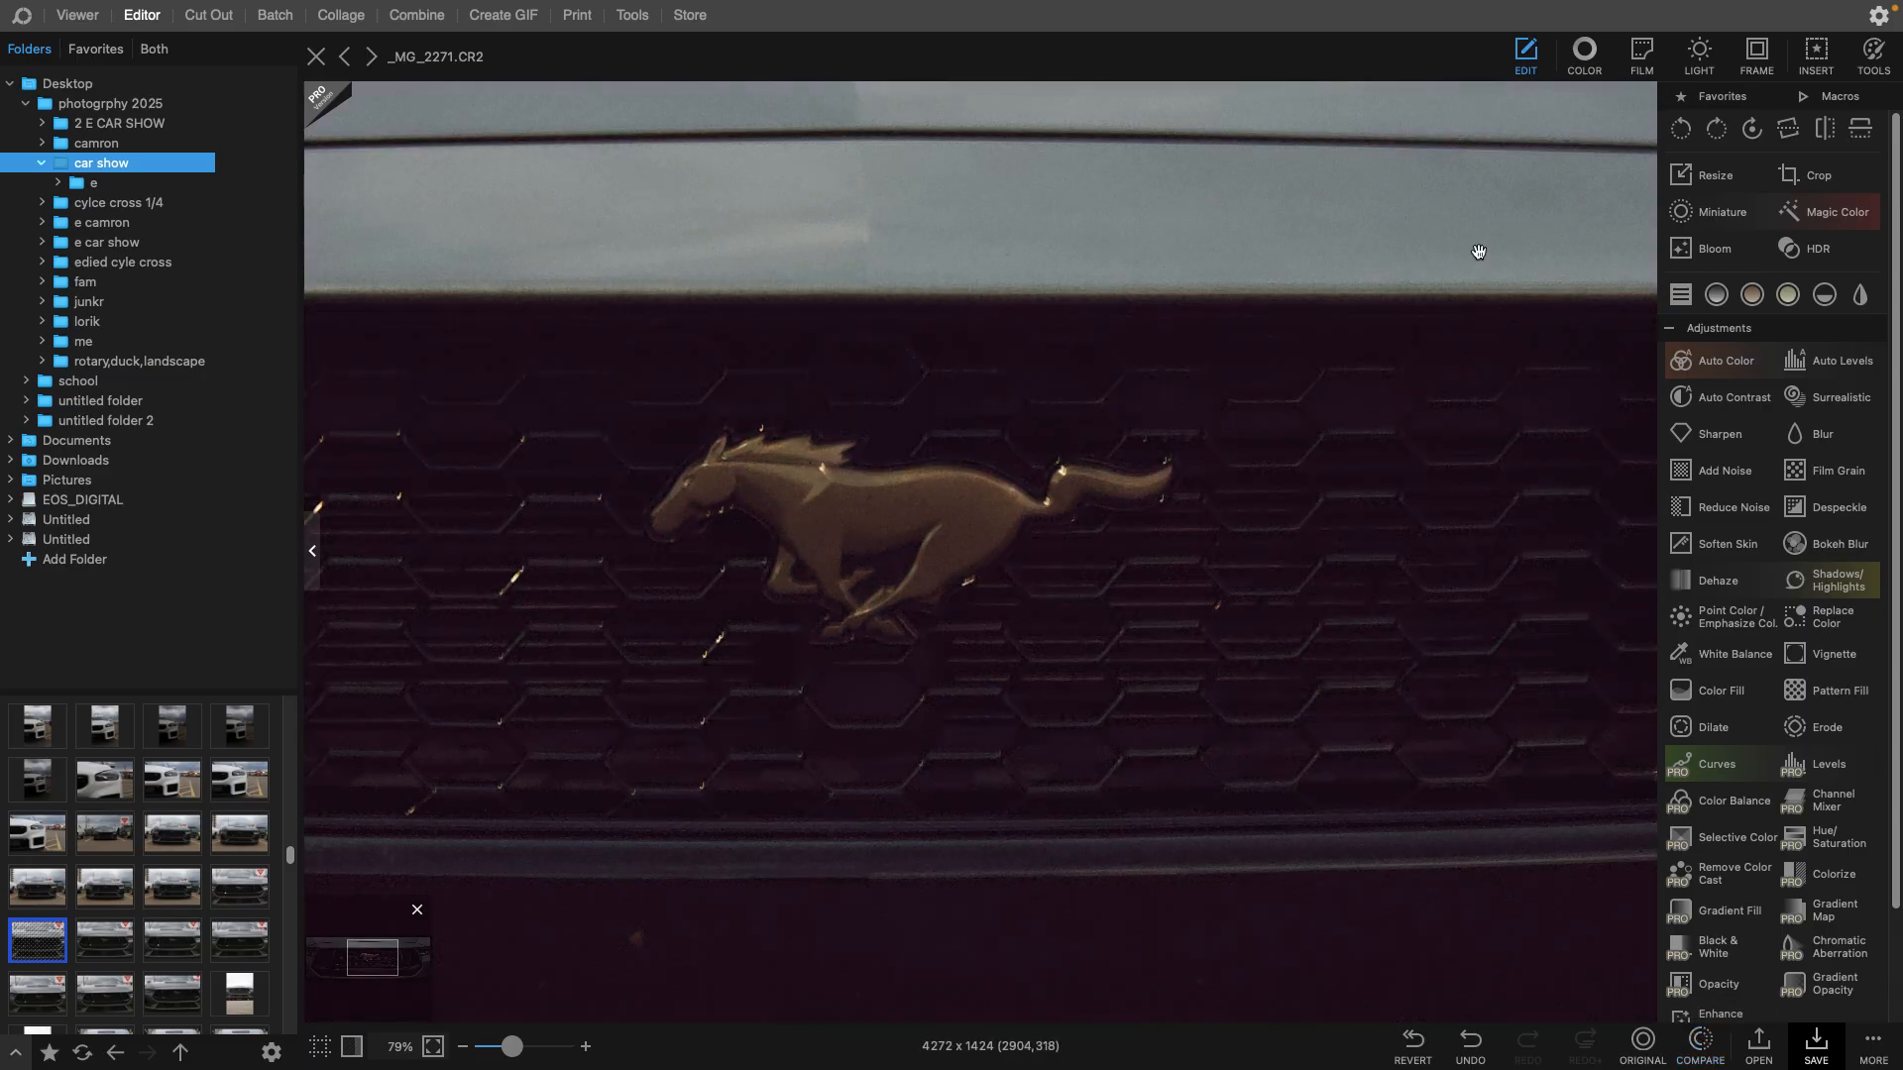
pyautogui.scroll(-5, 1338, 331)
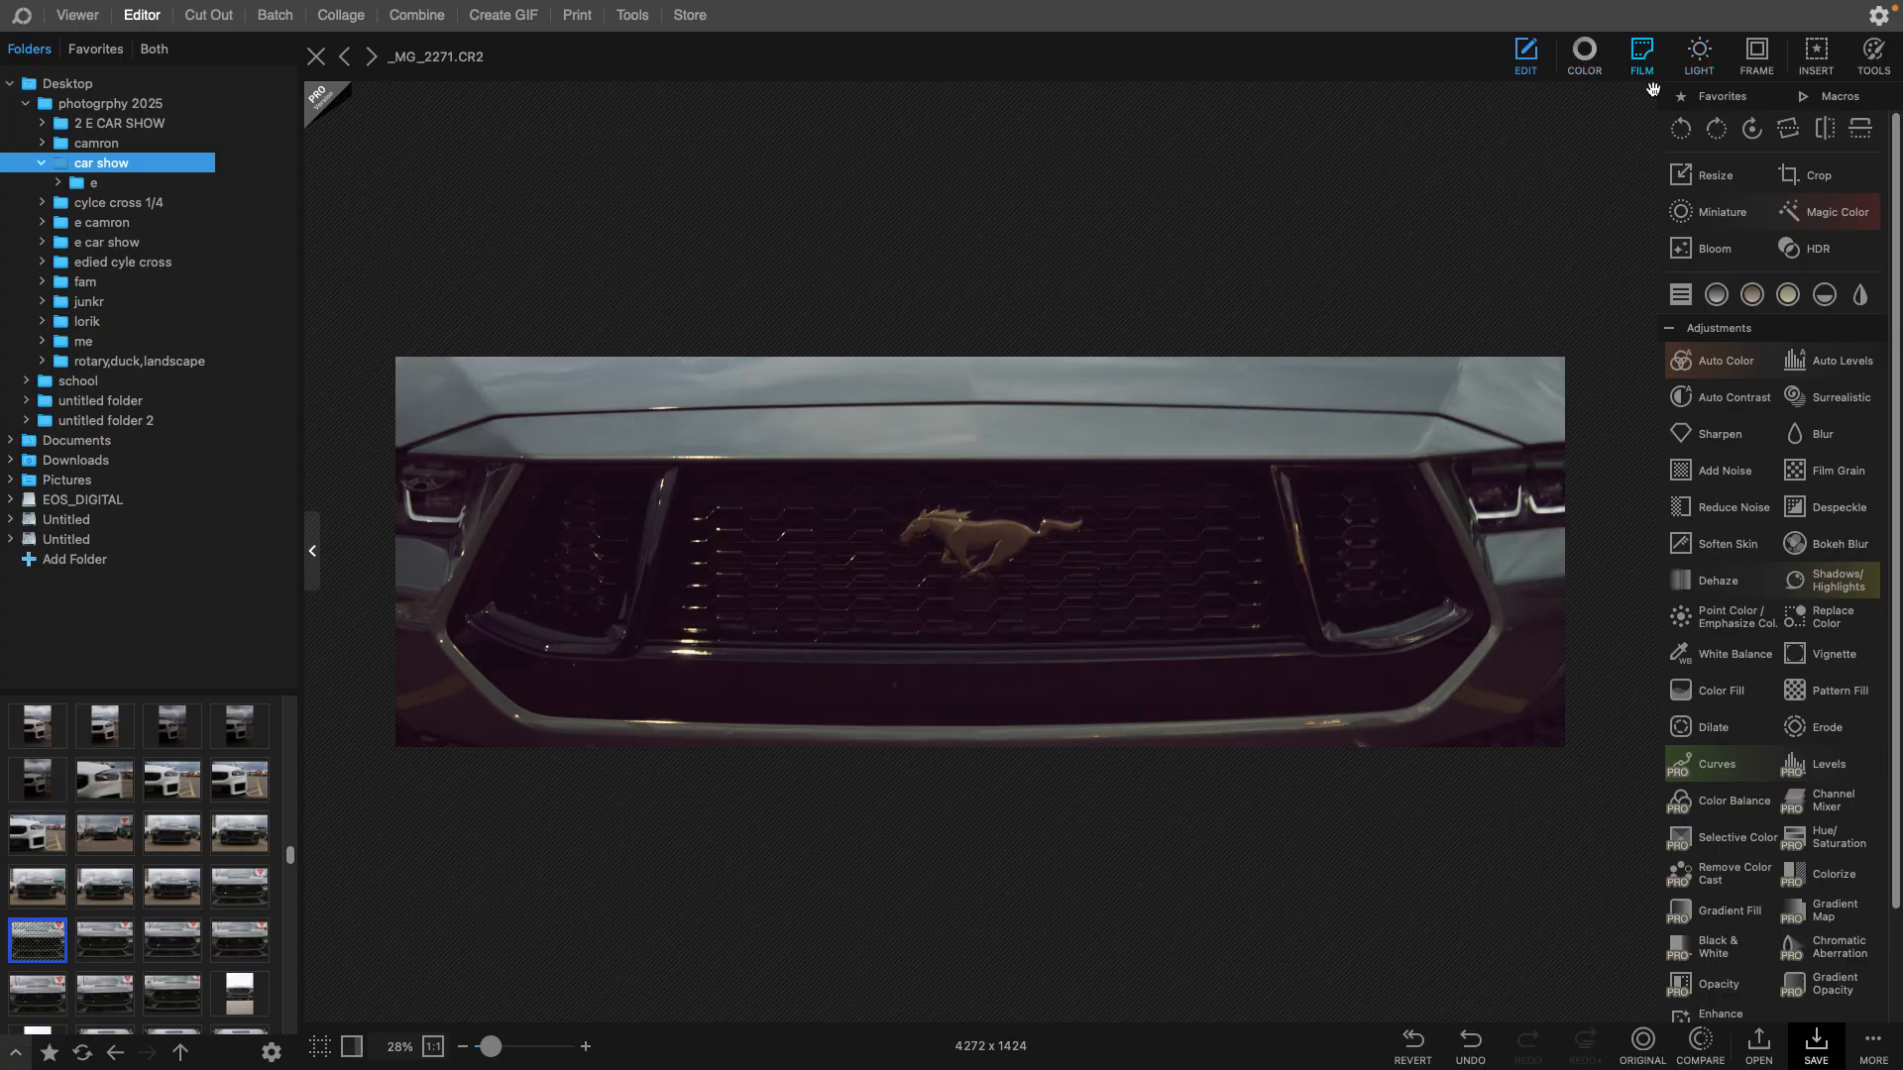
# - In the color adjustments of the Mustang photo, set Brighten, Clarity, Contrast and Saturation to 100 and Temperature to 15000
pyautogui.click(1584, 52)
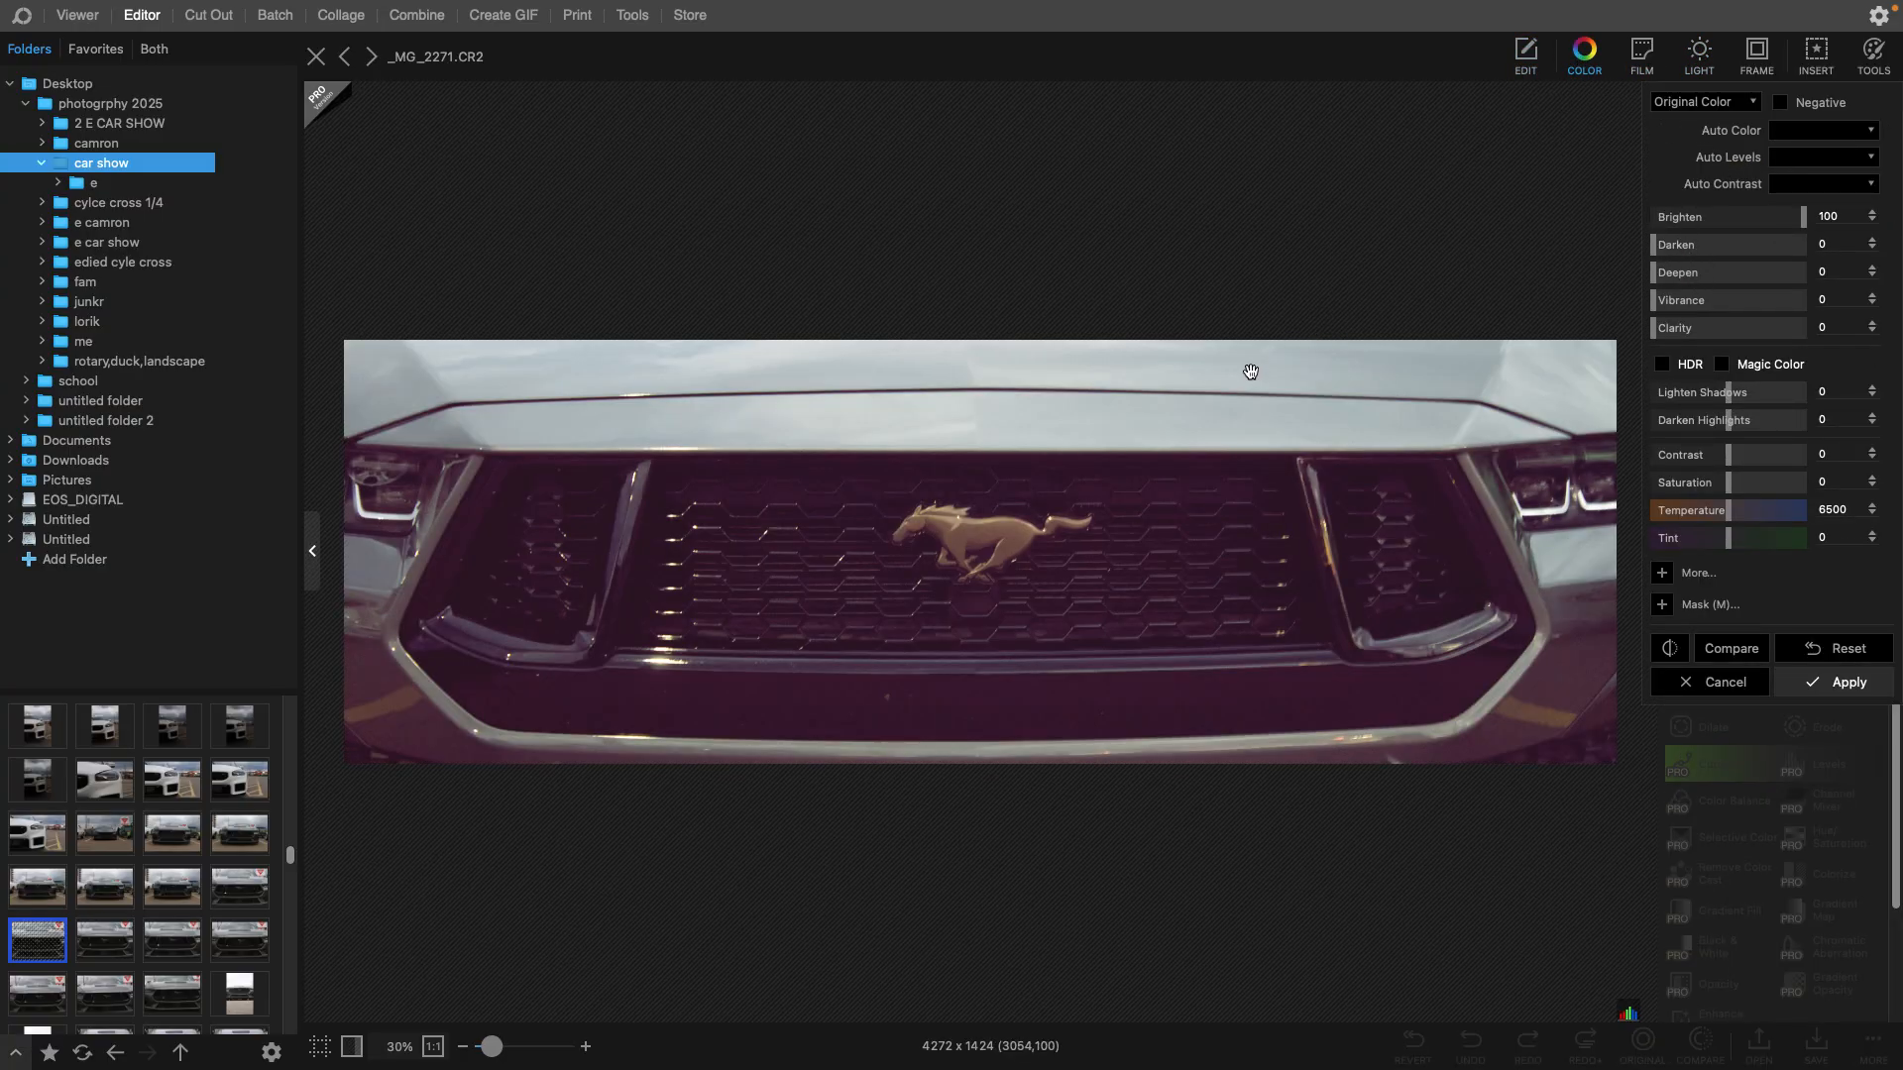
pyautogui.click(1699, 335)
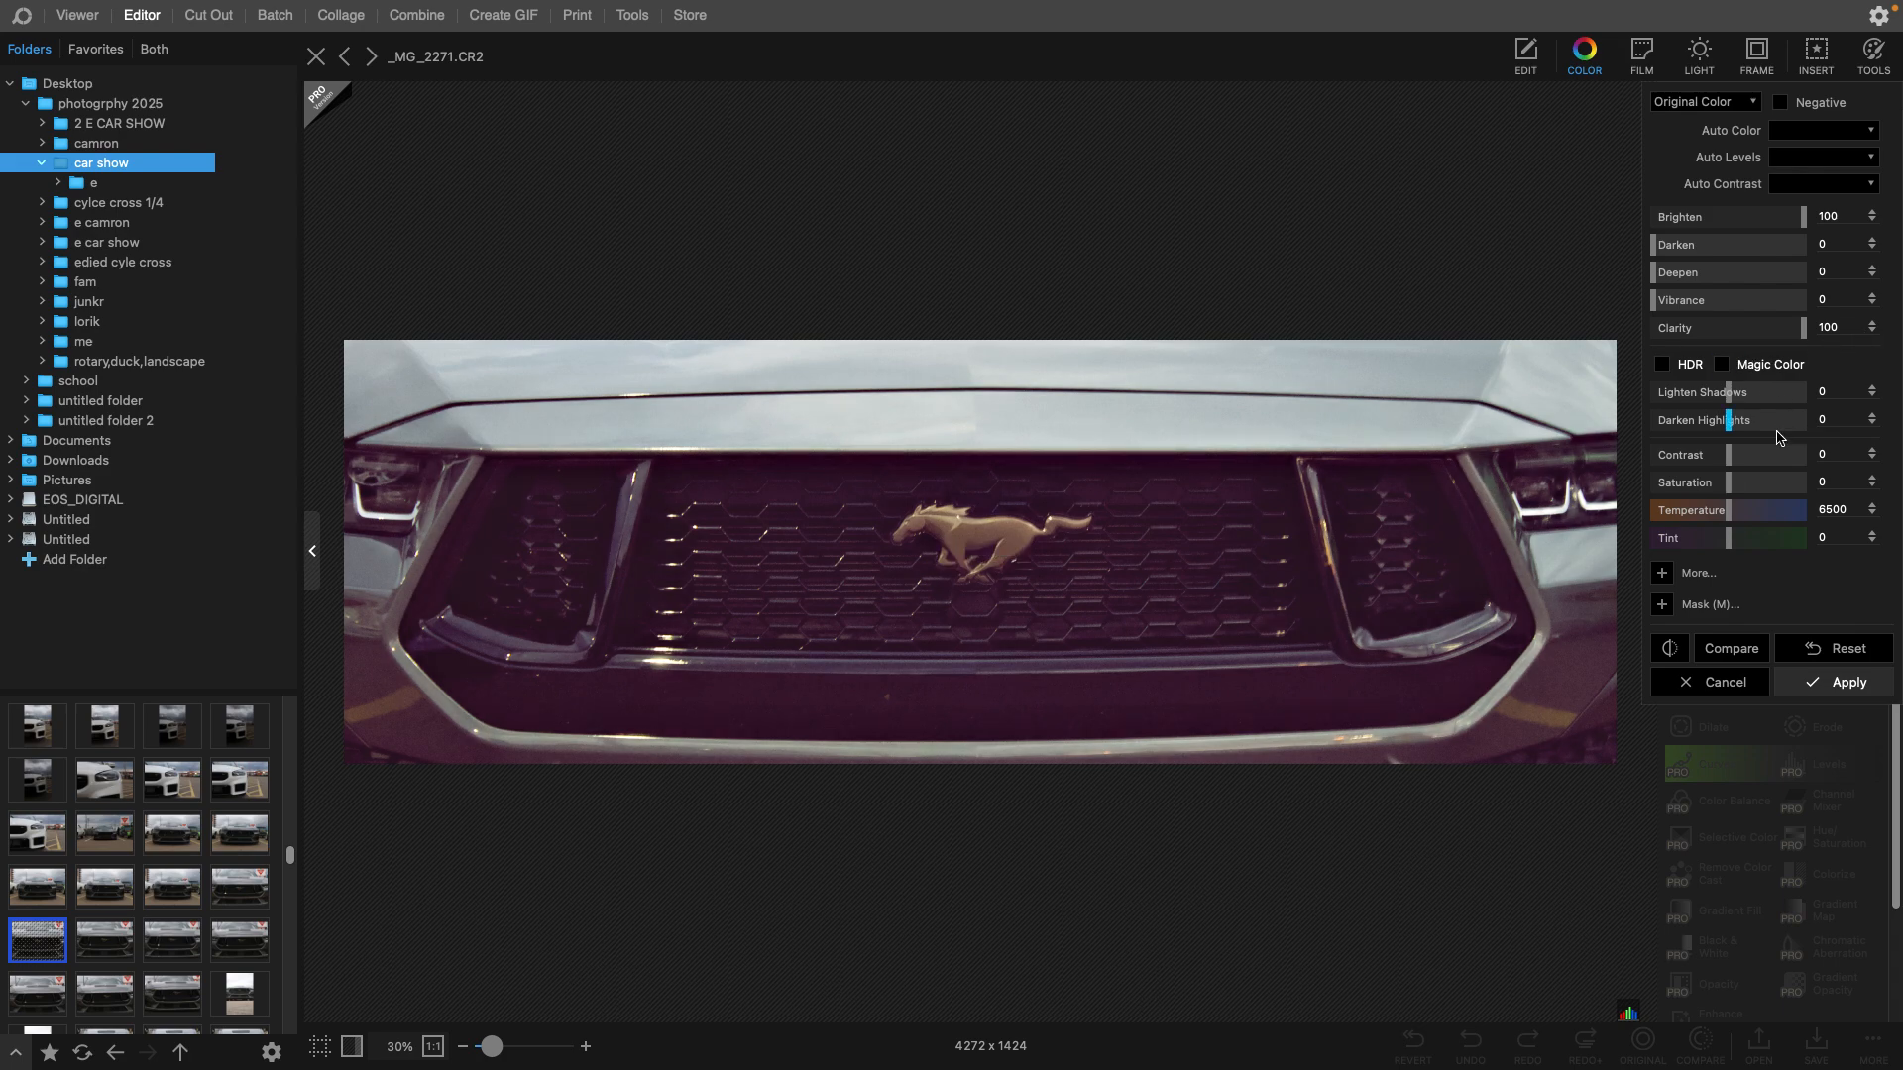
pyautogui.click(1733, 458)
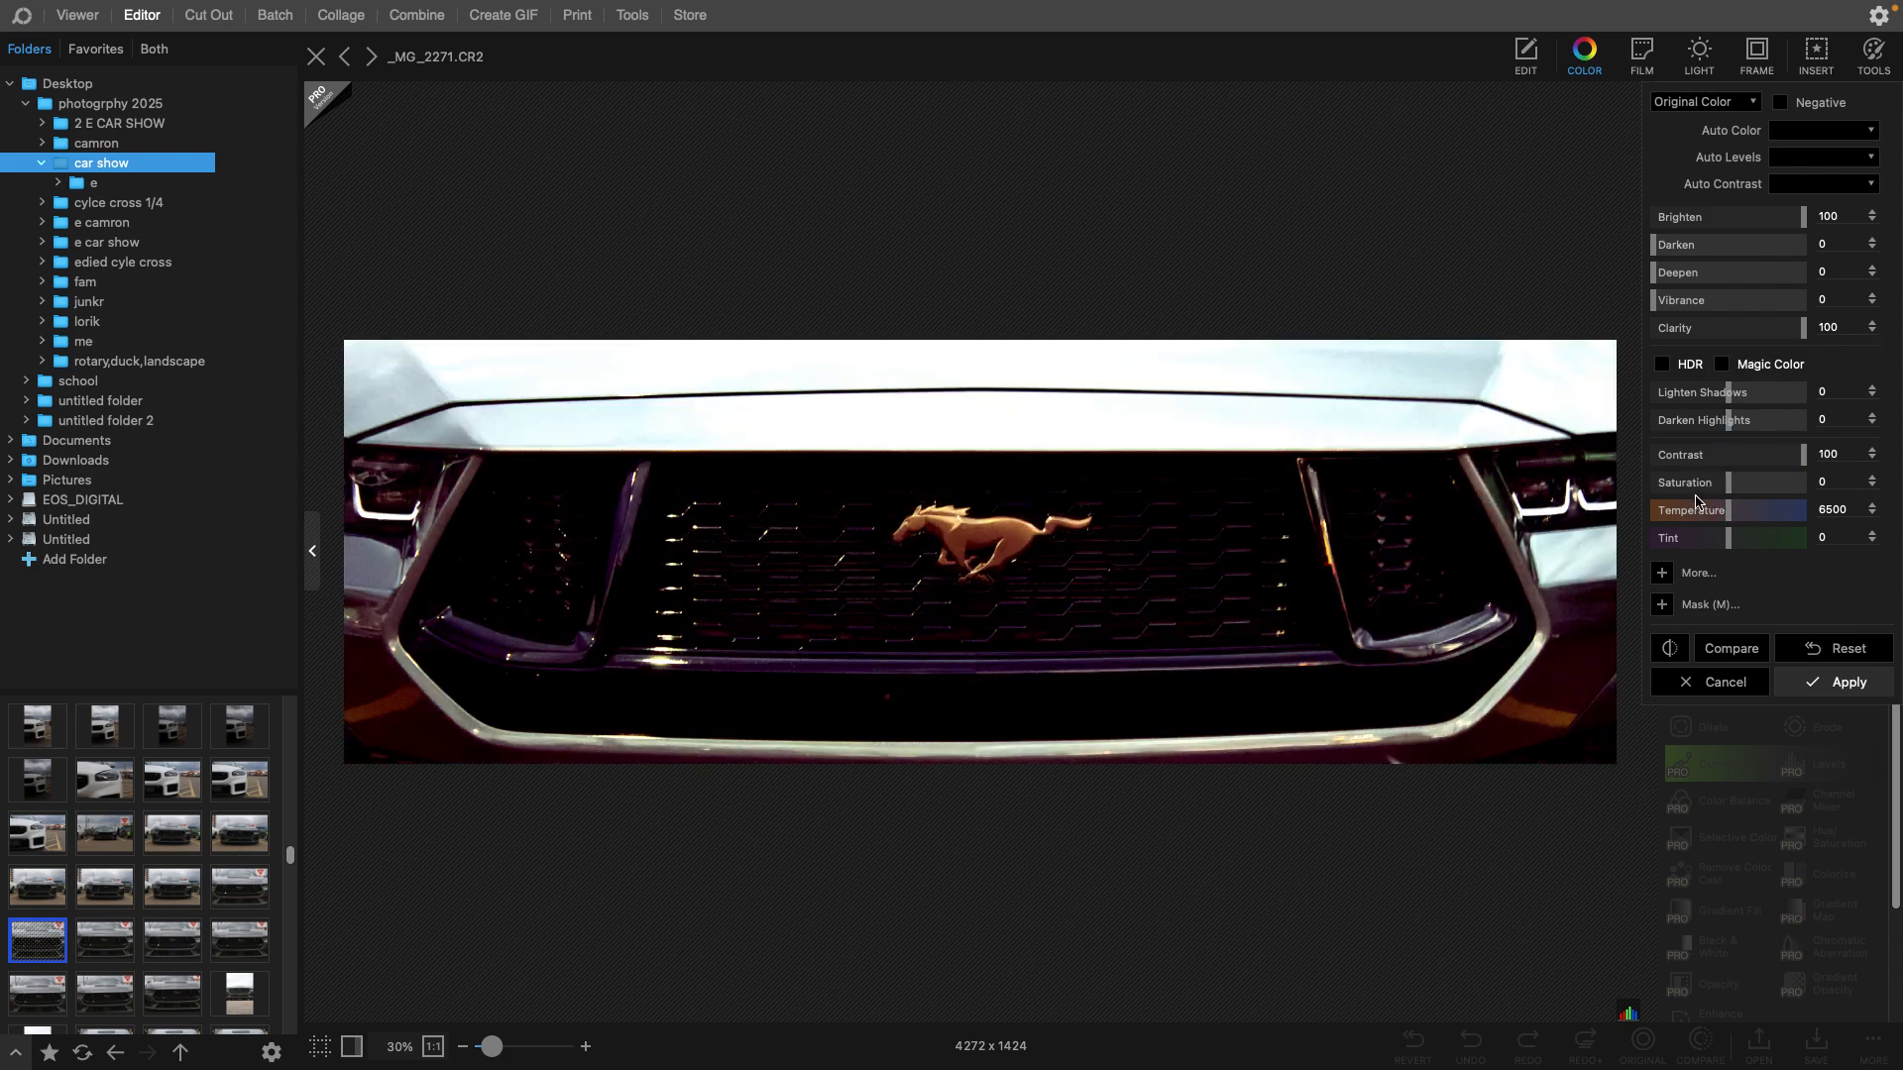
pyautogui.click(1752, 483)
pyautogui.click(1752, 510)
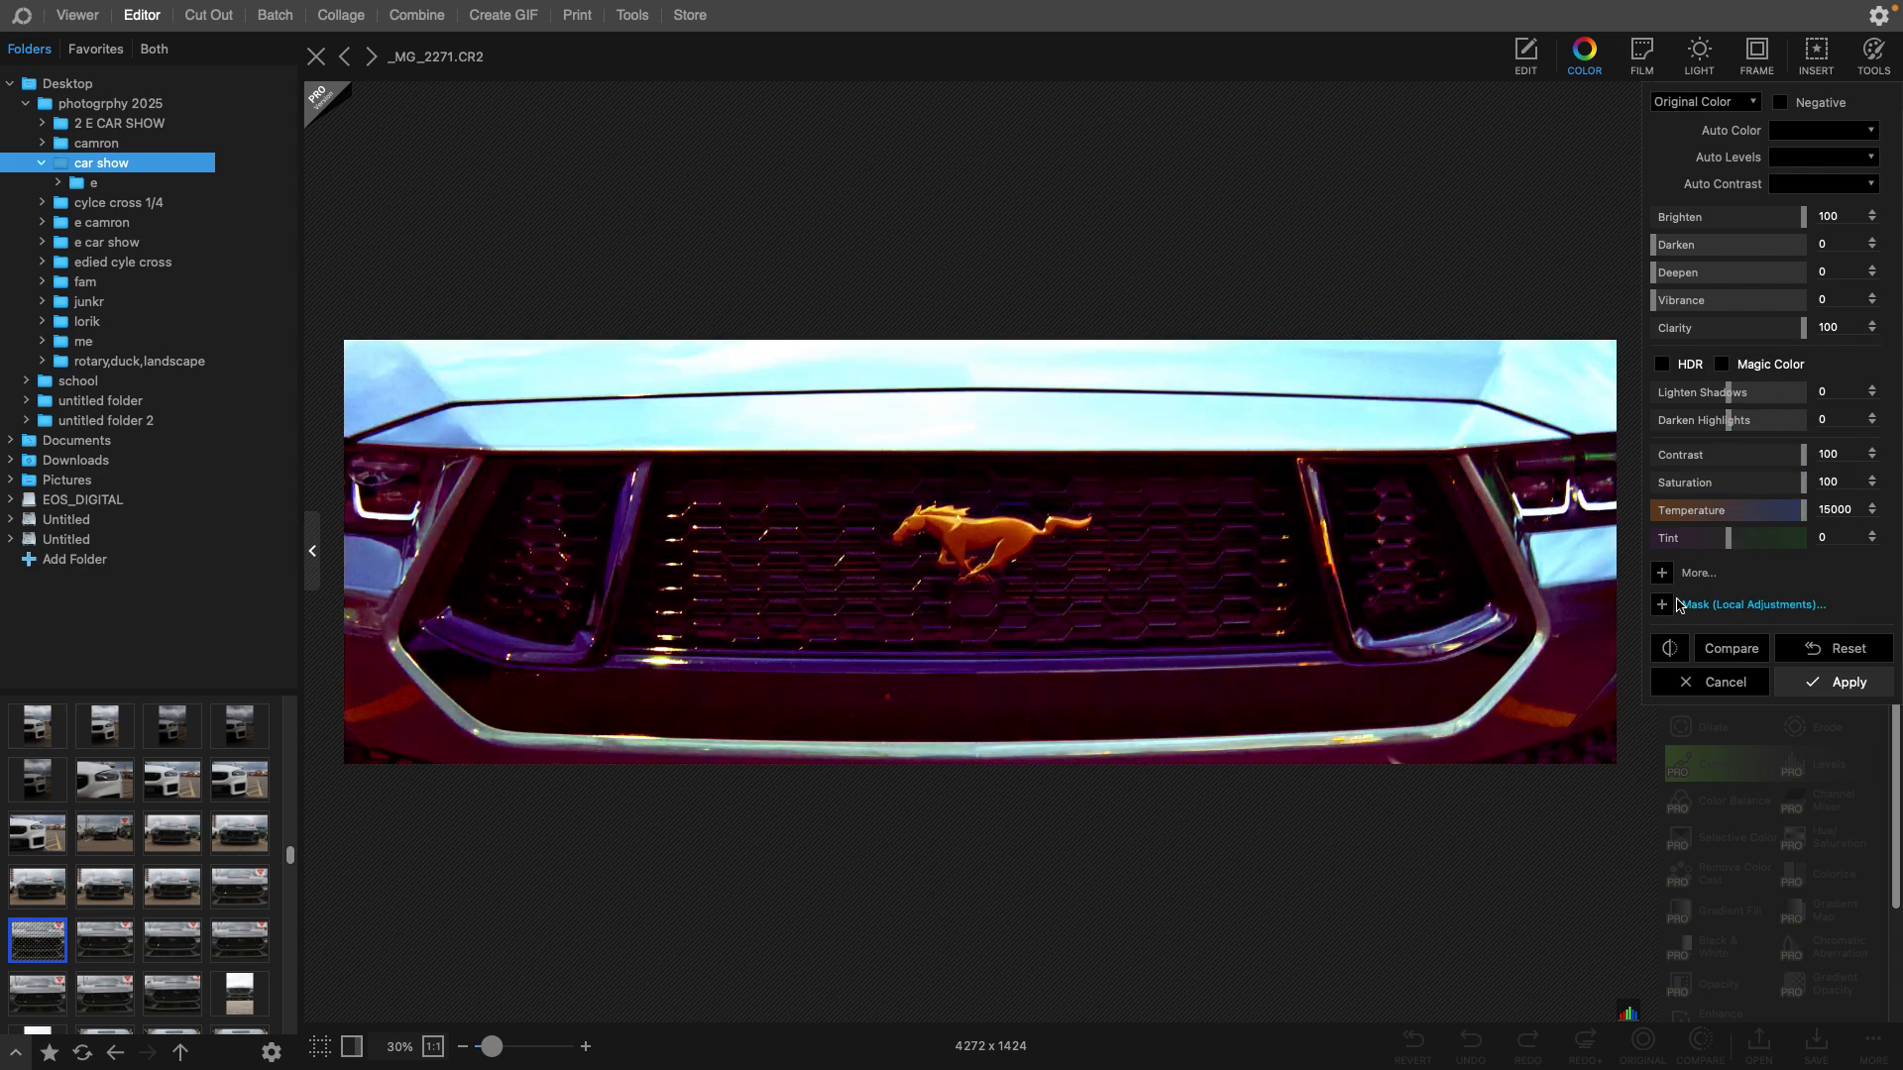
# - Set Tint, Darken Highlights, Lighten Shadows, Vibrance, Deepen and Darken to 100 for the Mustang photo
pyautogui.click(1734, 539)
pyautogui.click(1746, 420)
pyautogui.click(1756, 393)
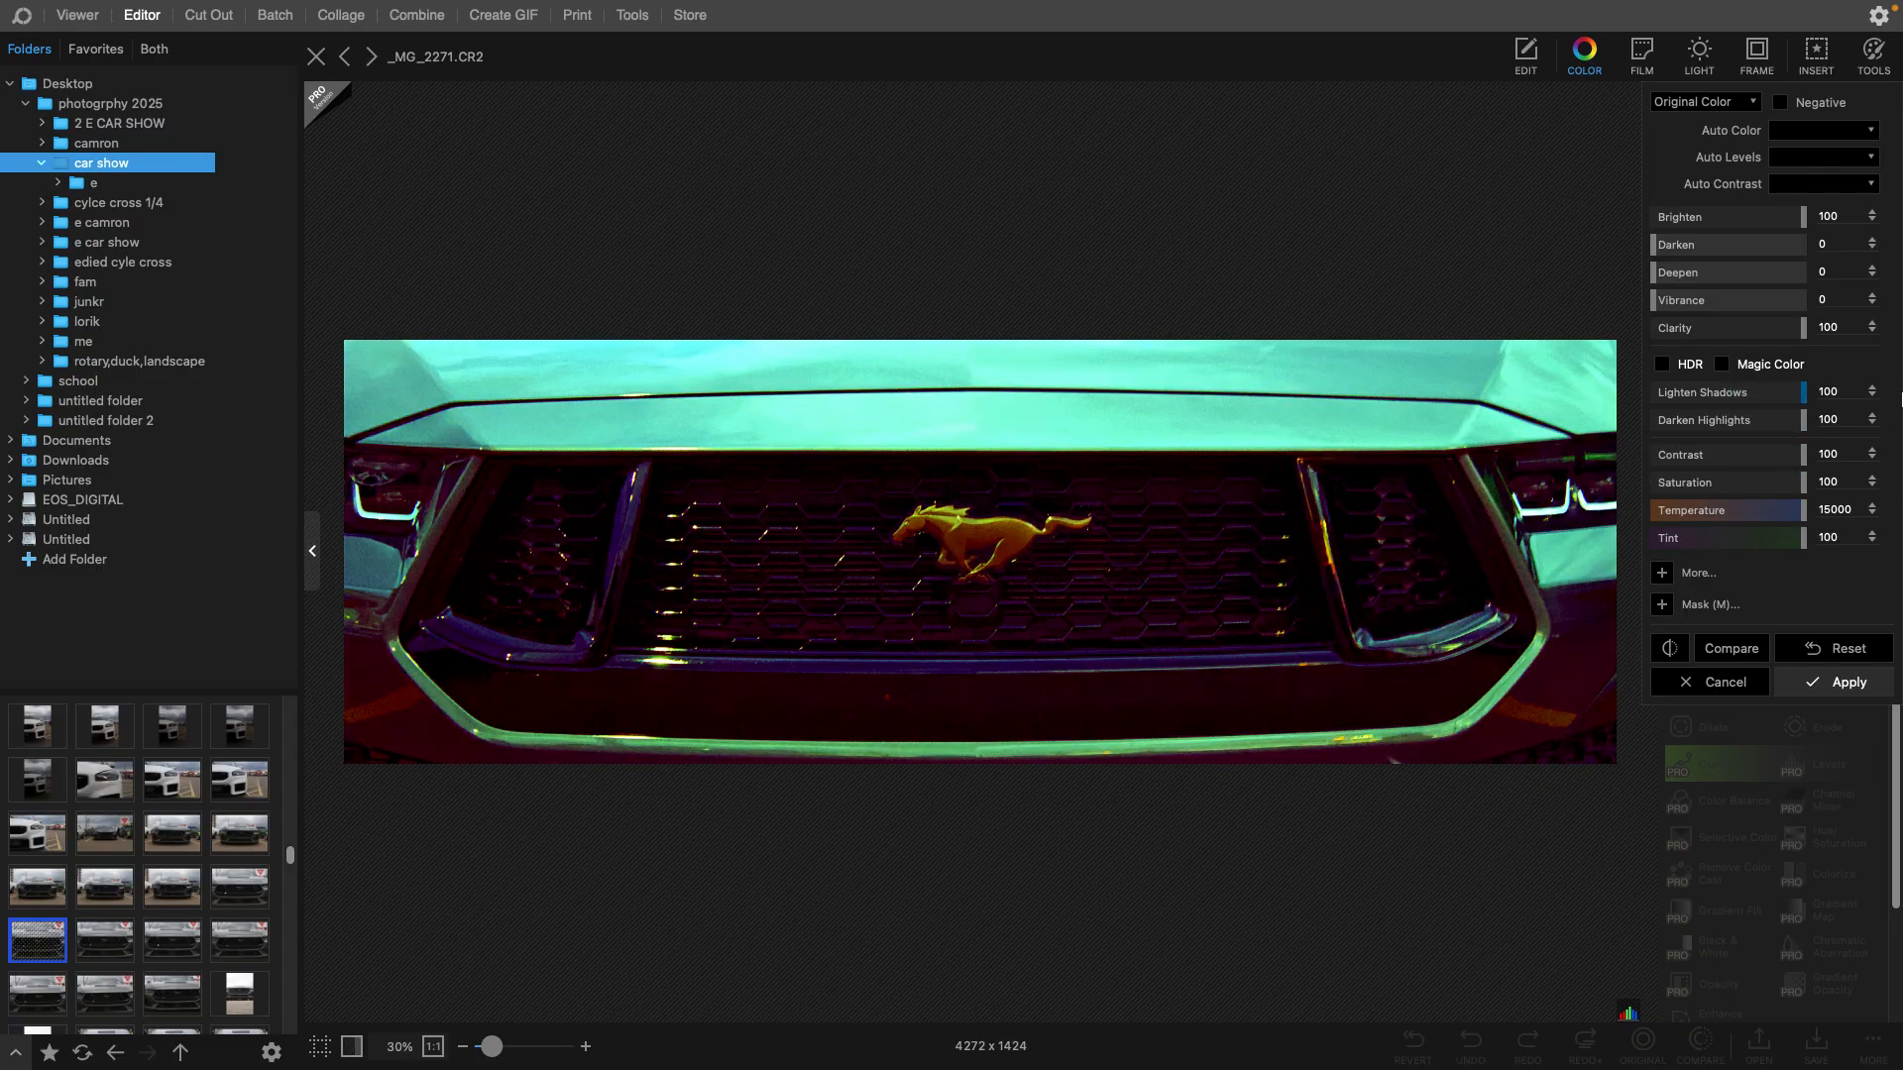
pyautogui.click(1682, 300)
pyautogui.click(1665, 273)
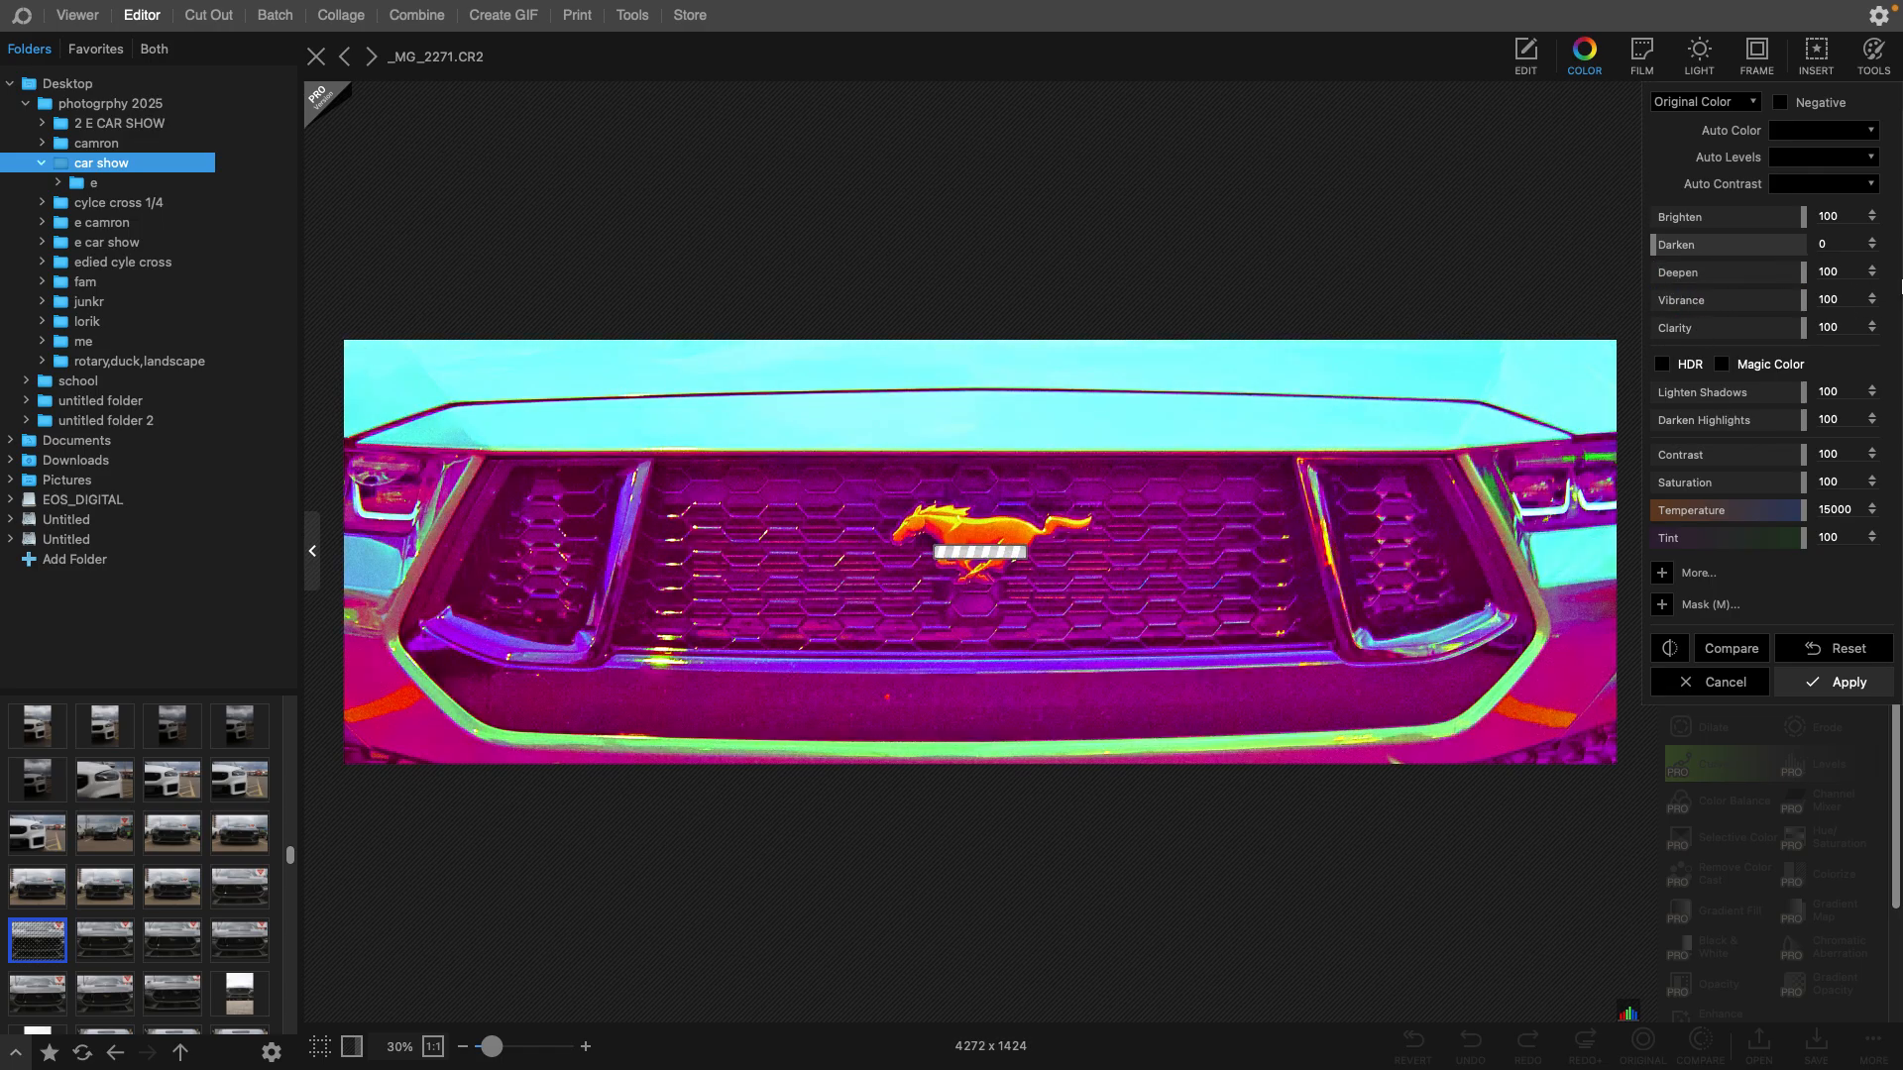
pyautogui.click(1666, 248)
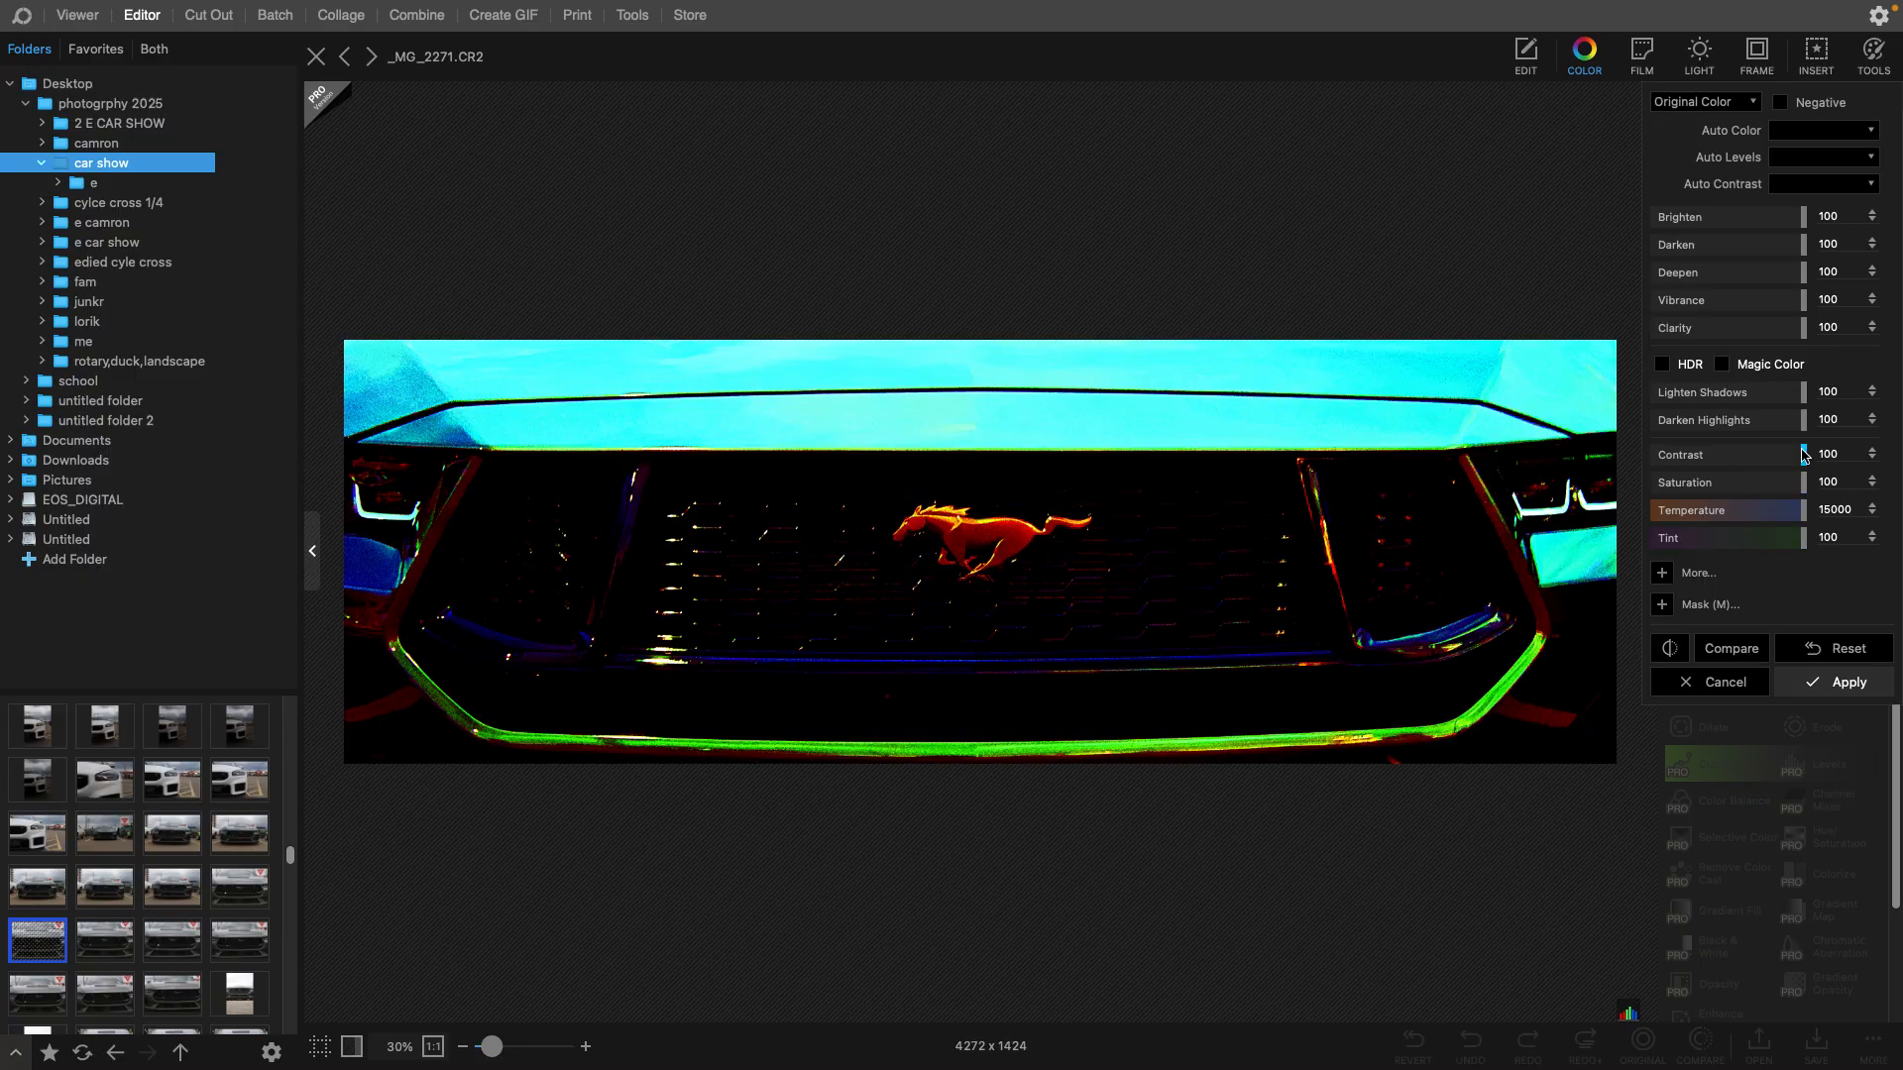
# - Set Contrast to -36 and apply the color adjustments to the Mustang photo
pyautogui.moveTo(1808, 458); pyautogui.dragTo(948, 484)
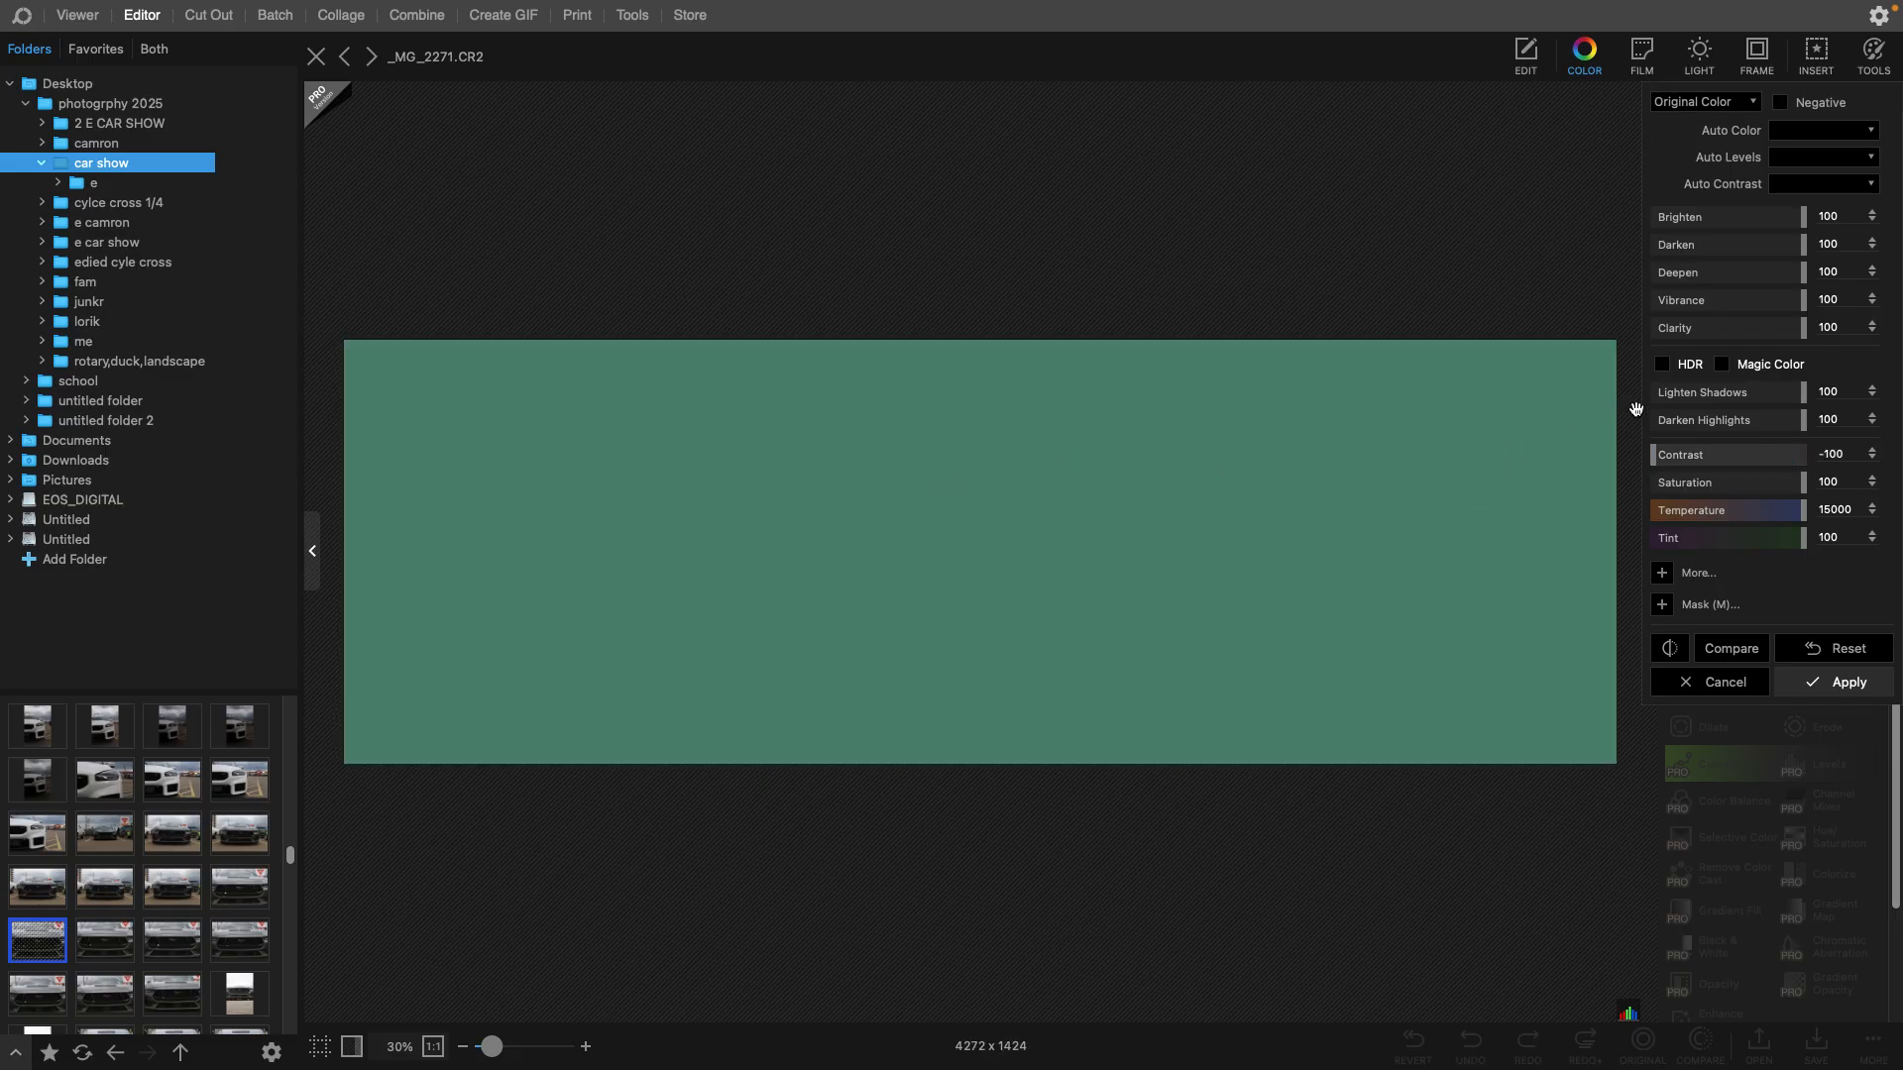
pyautogui.moveTo(1676, 454); pyautogui.dragTo(1695, 501)
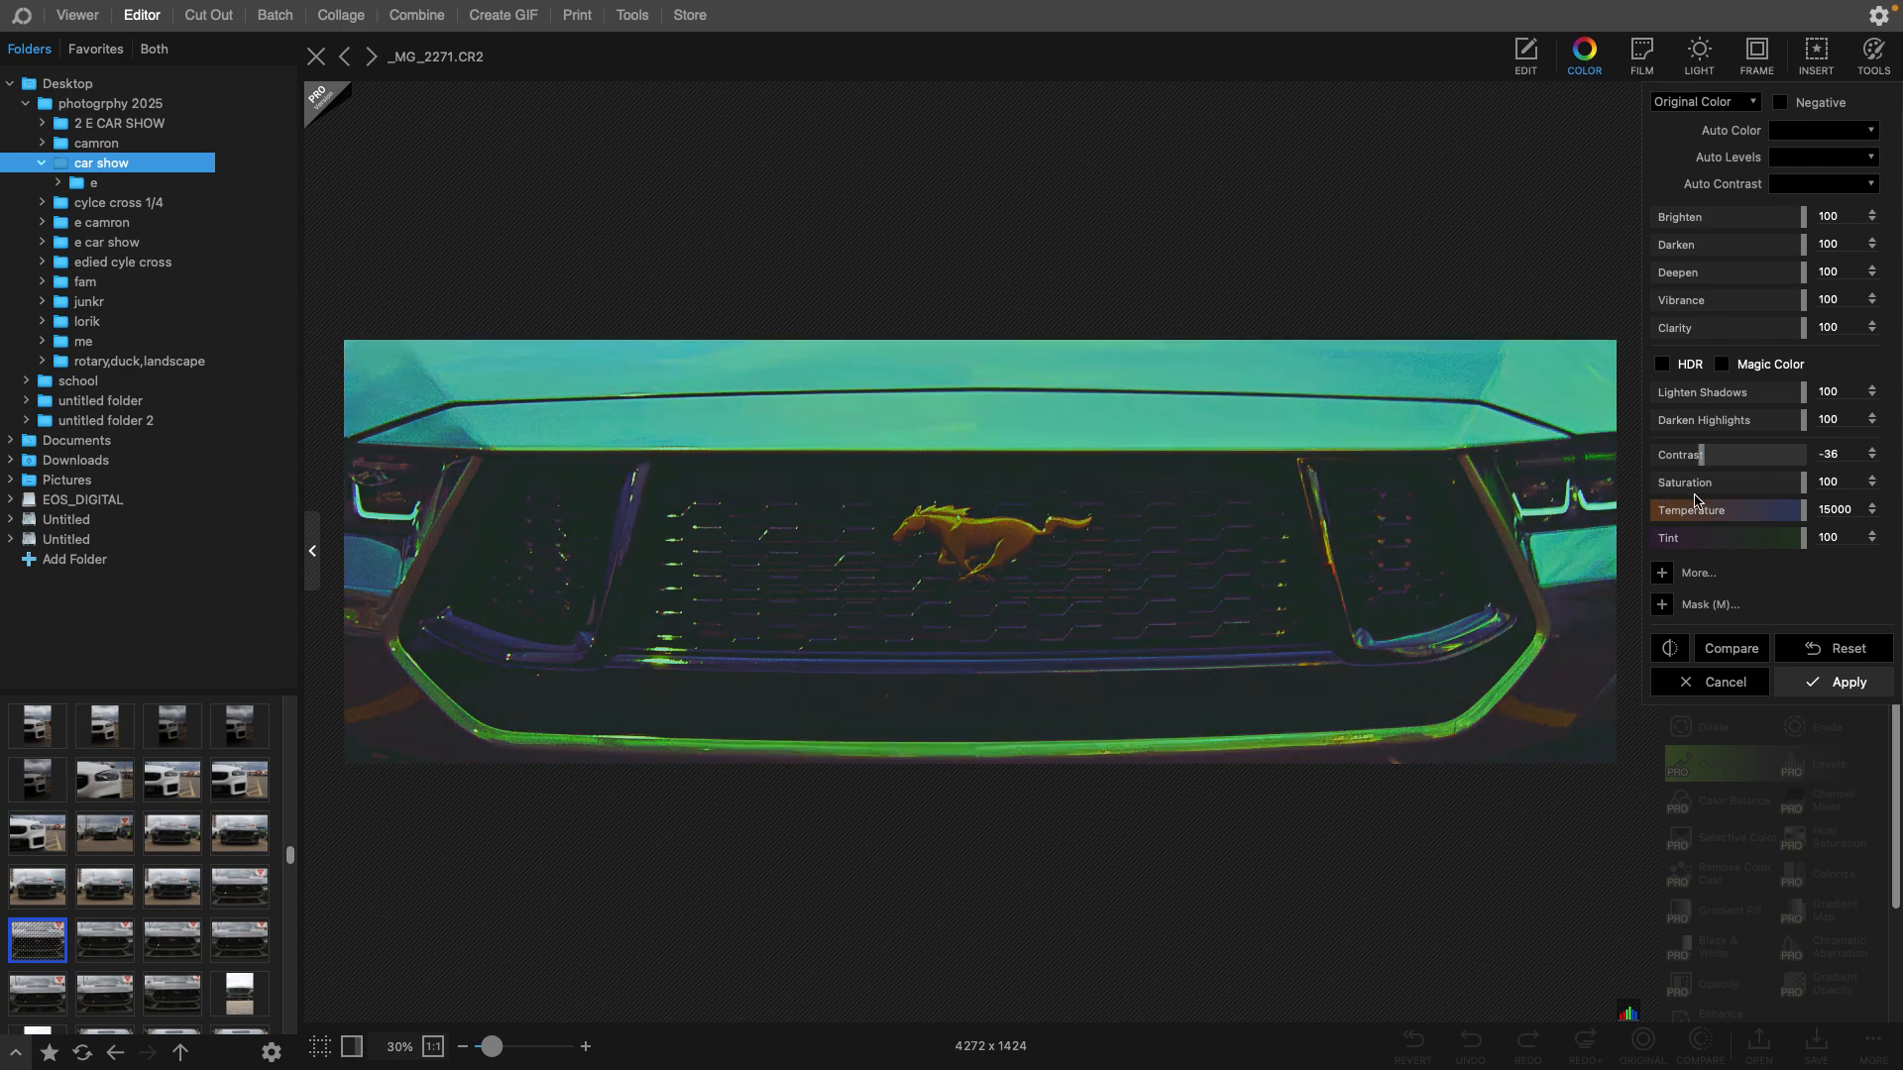
pyautogui.click(1835, 690)
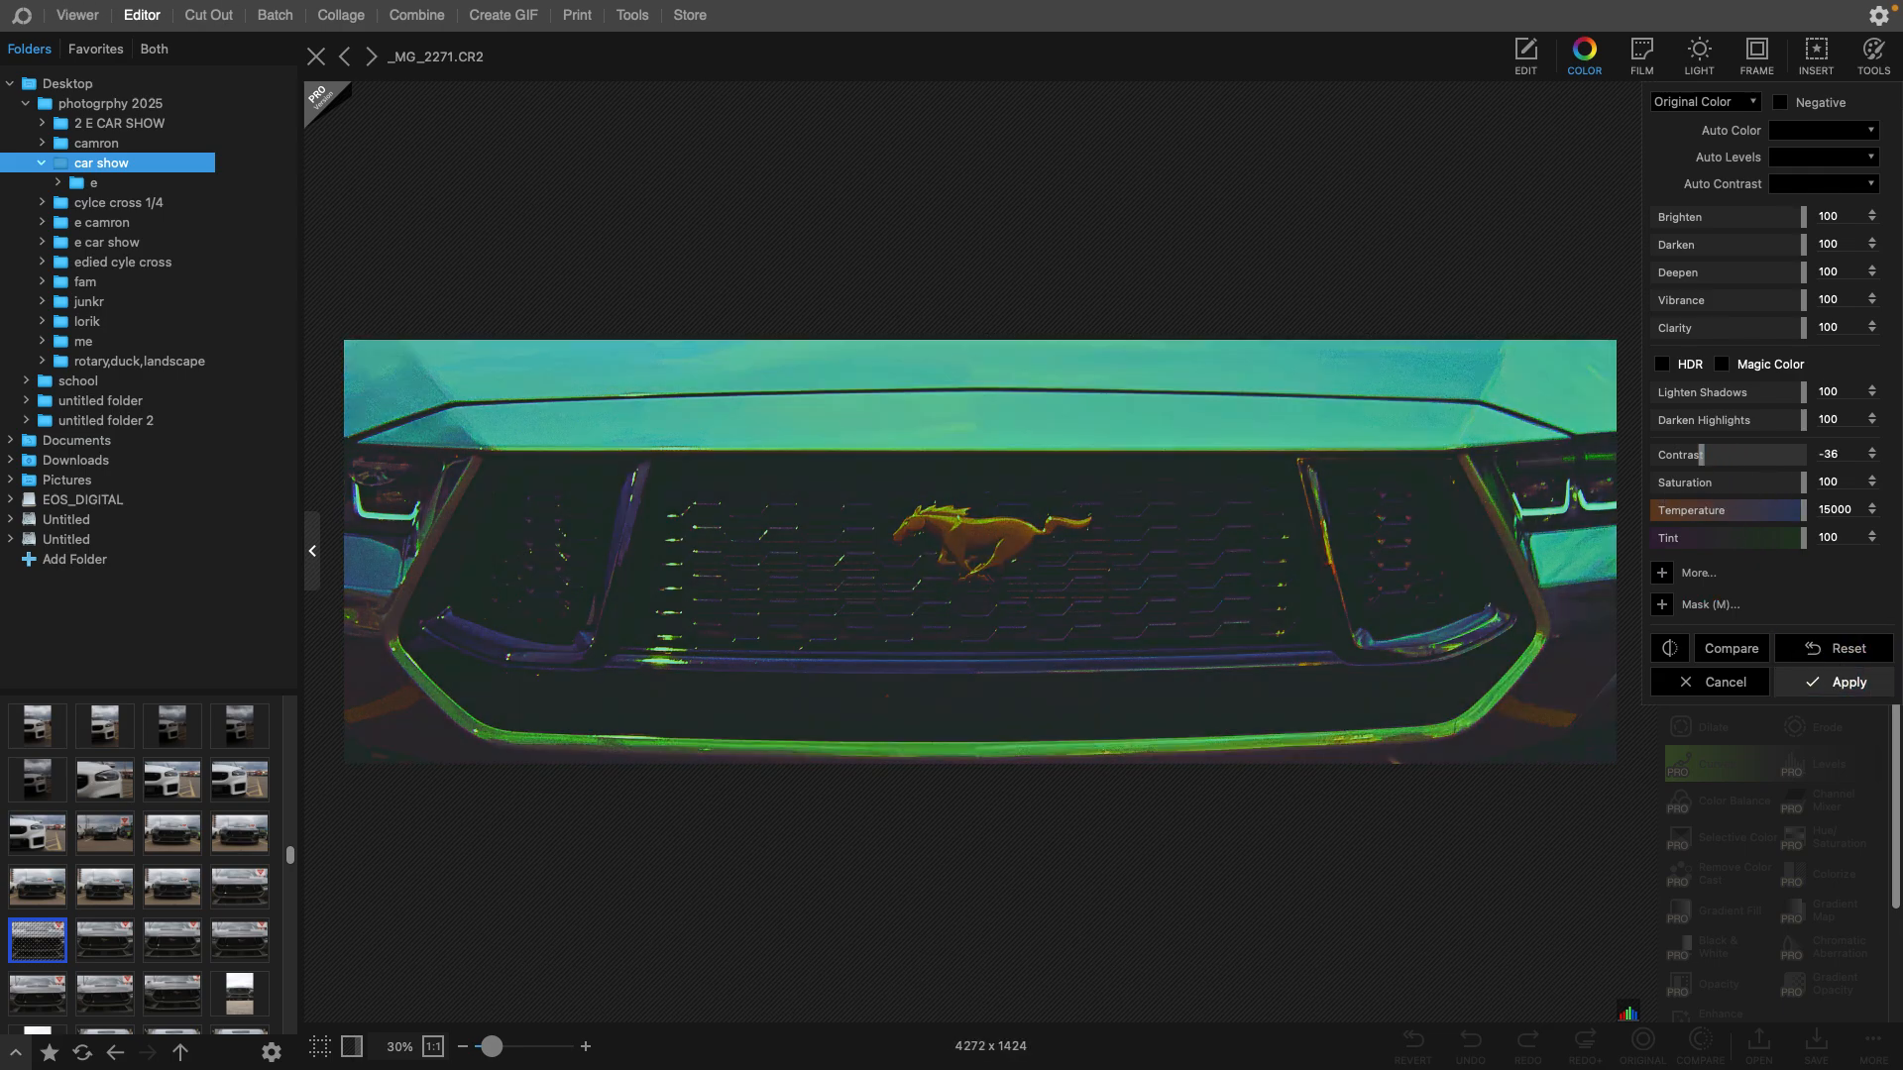